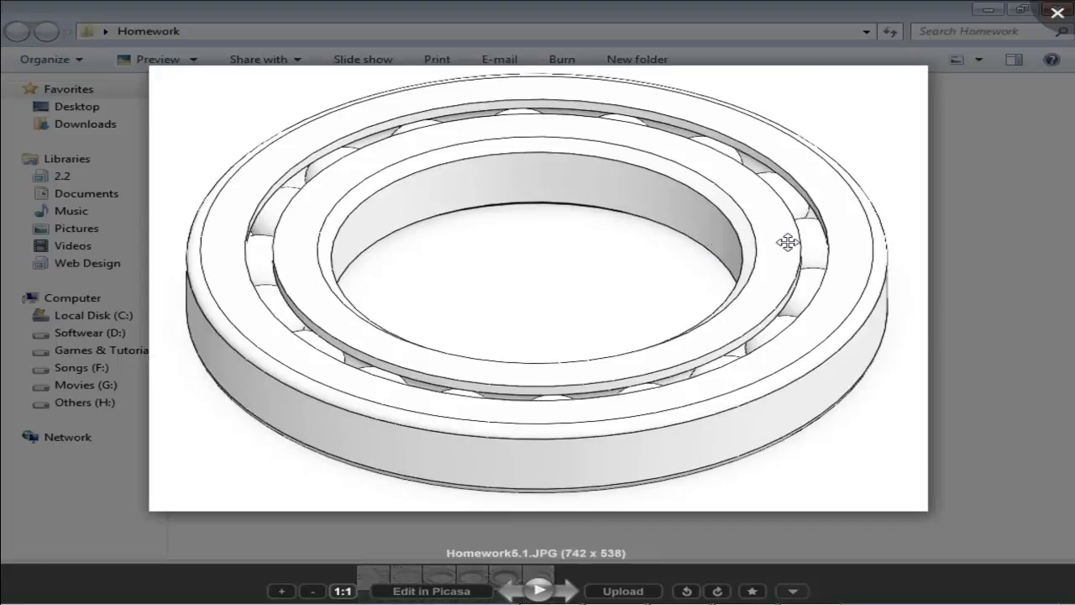
Step: Minimize the Homework5.1.JPG reference picture and switch to the AutoCAD drawing
click(972, 171)
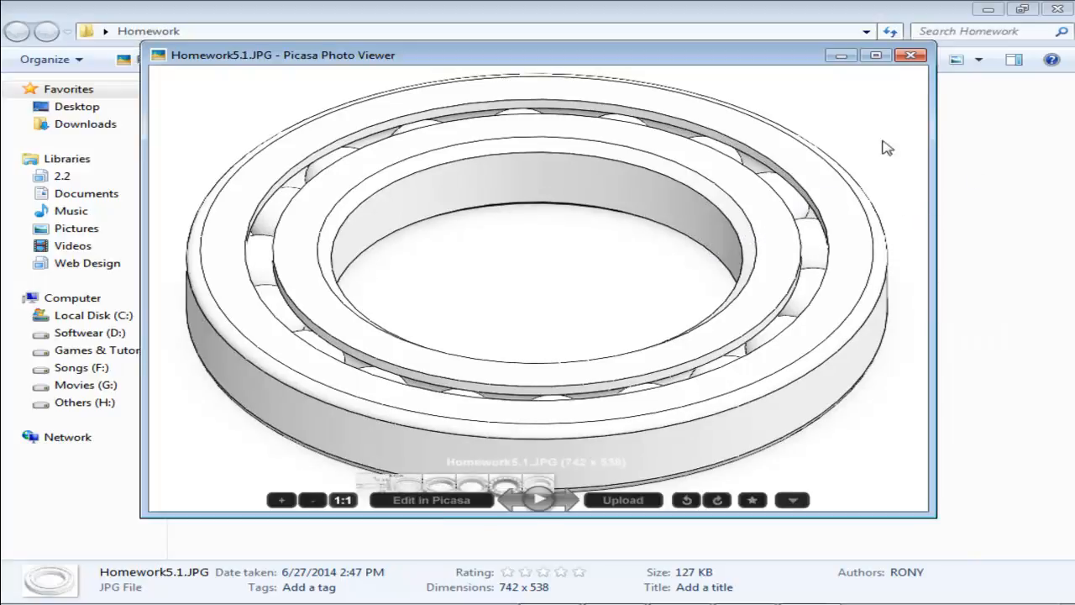
click(841, 55)
click(655, 603)
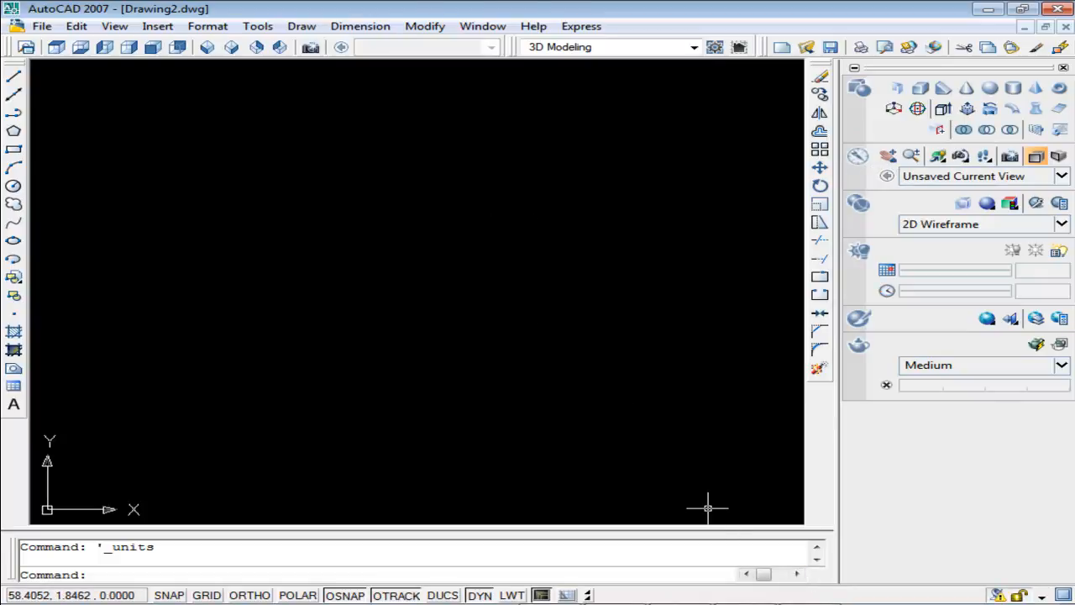
Step: Bring the Homework5.1.JPG picture back over the drawing, look over the bearing, and return the viewer to windowed mode
key(alt+Tab)
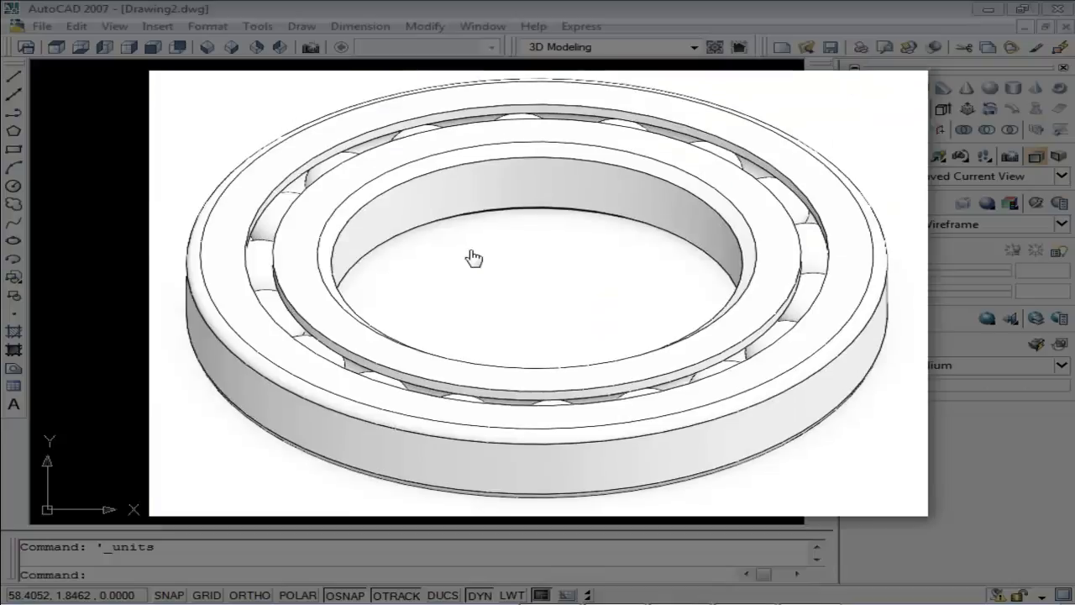
drag(468, 260, 431, 244)
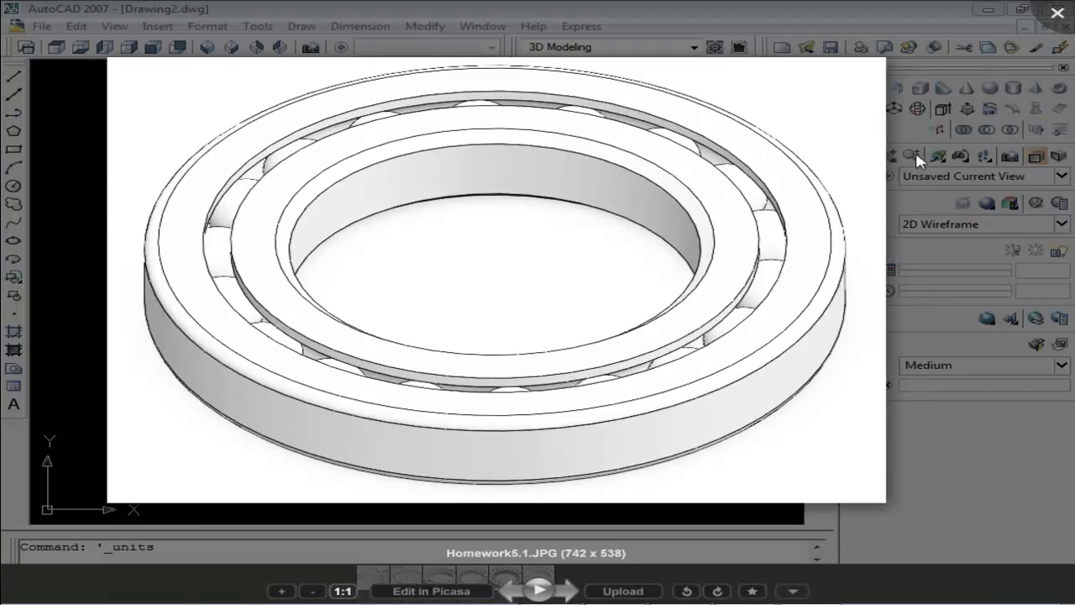
drag(918, 178, 838, 165)
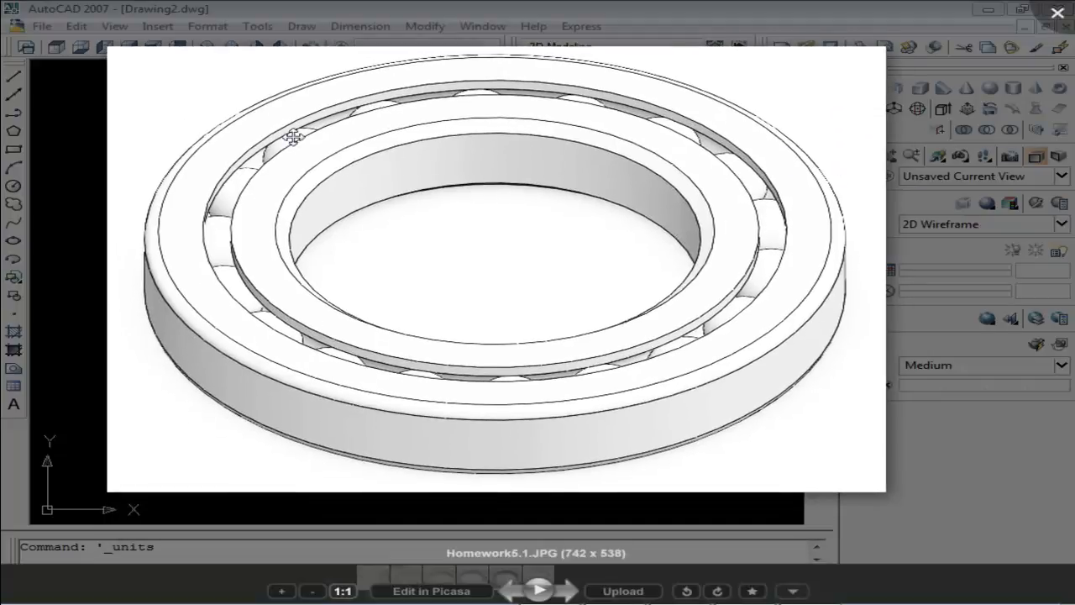
click(917, 186)
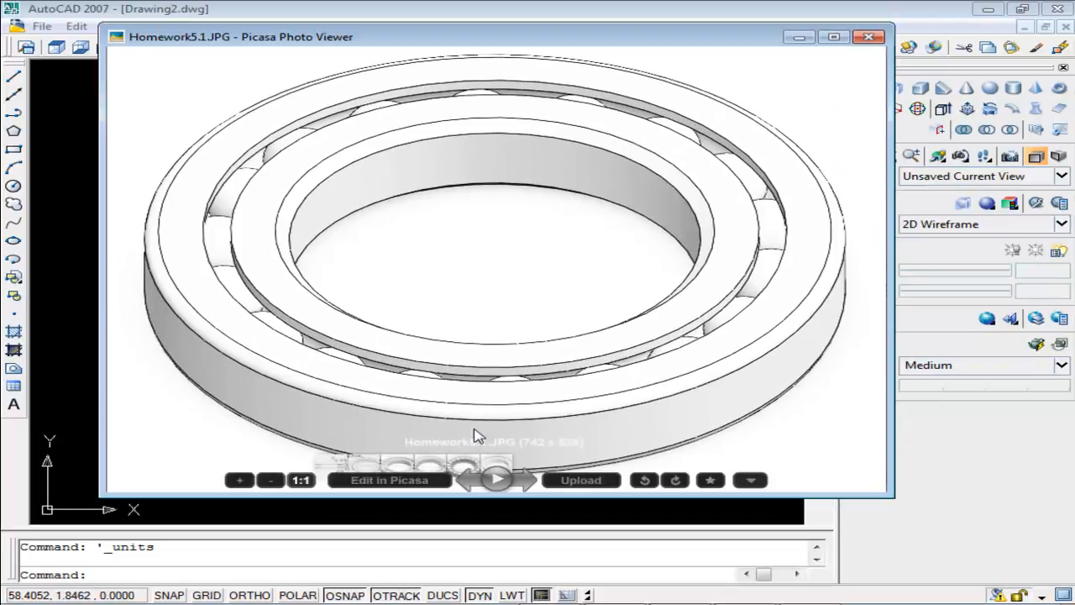
Step: Examine the dimensioned cross-section in Homework0.JPG and the outer radius in Homework1.JPG, and minimize the picture viewer
click(467, 478)
click(468, 480)
click(468, 480)
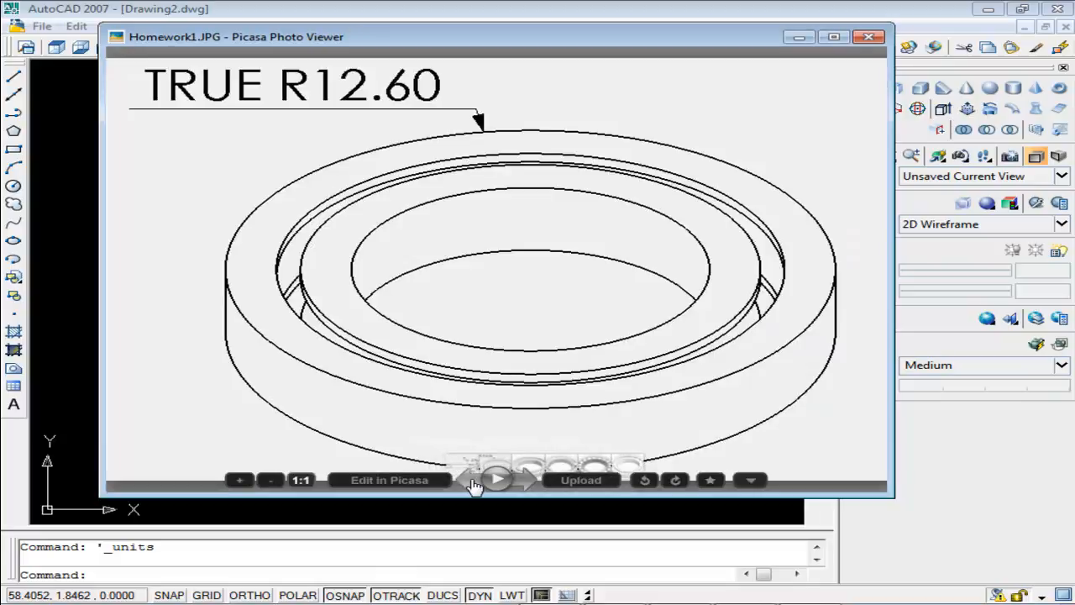
click(473, 483)
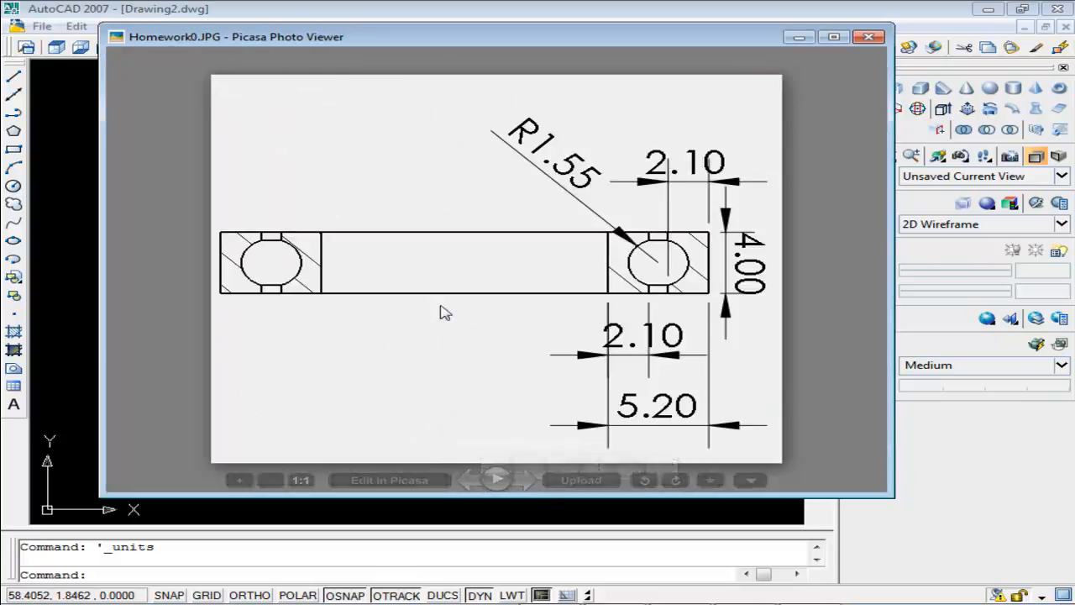
click(534, 480)
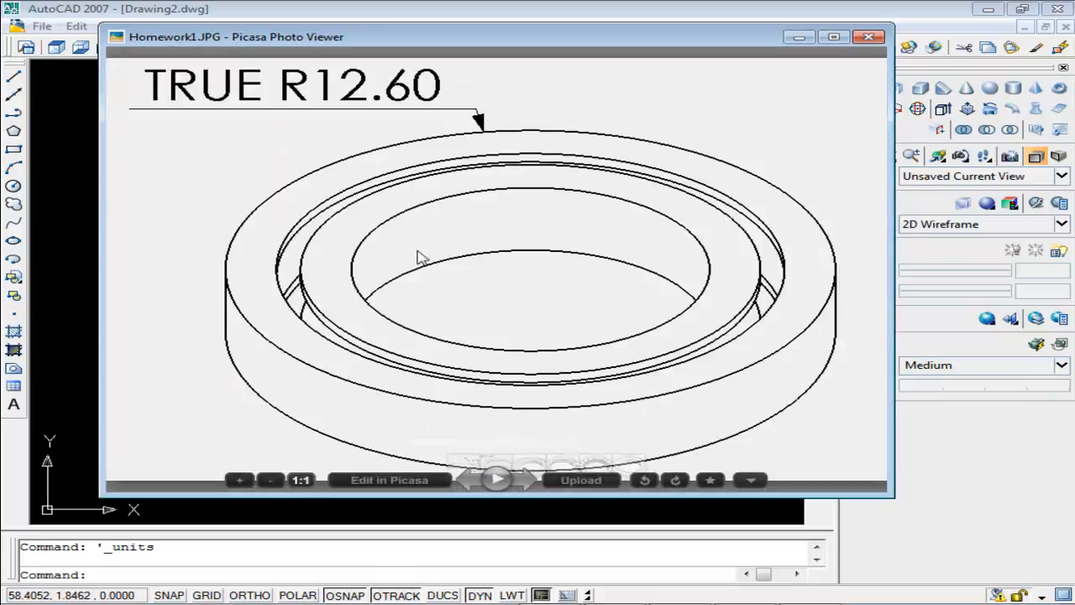
click(463, 476)
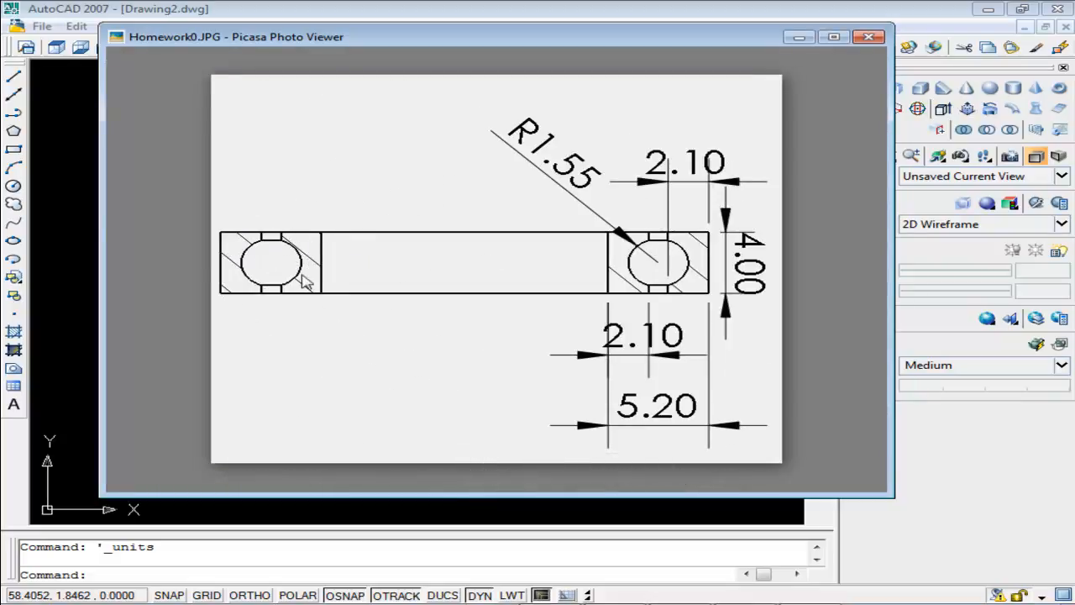
mouse_move(560, 456)
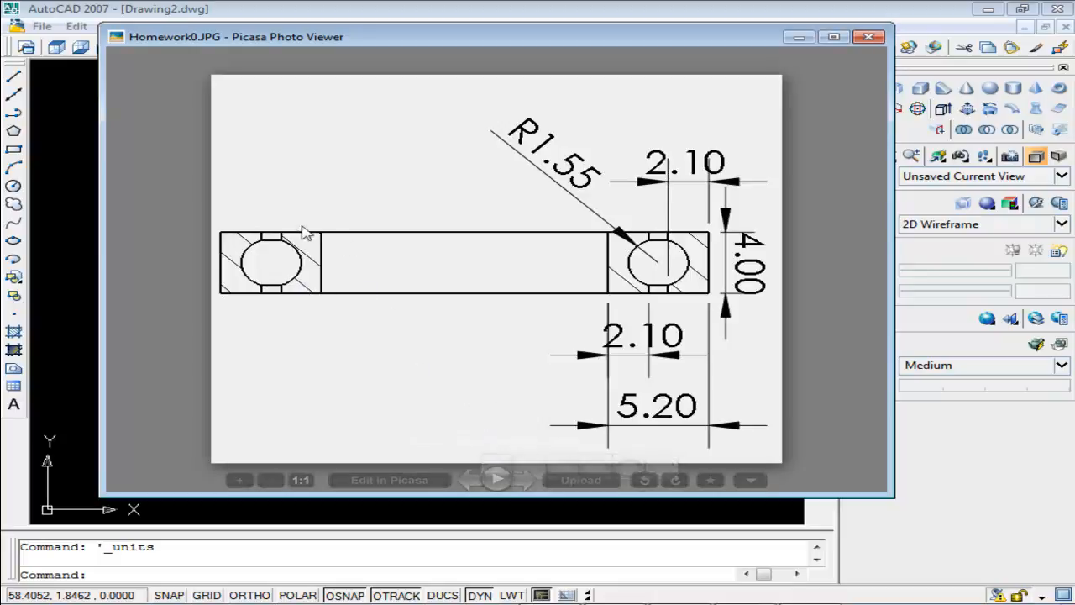
click(528, 479)
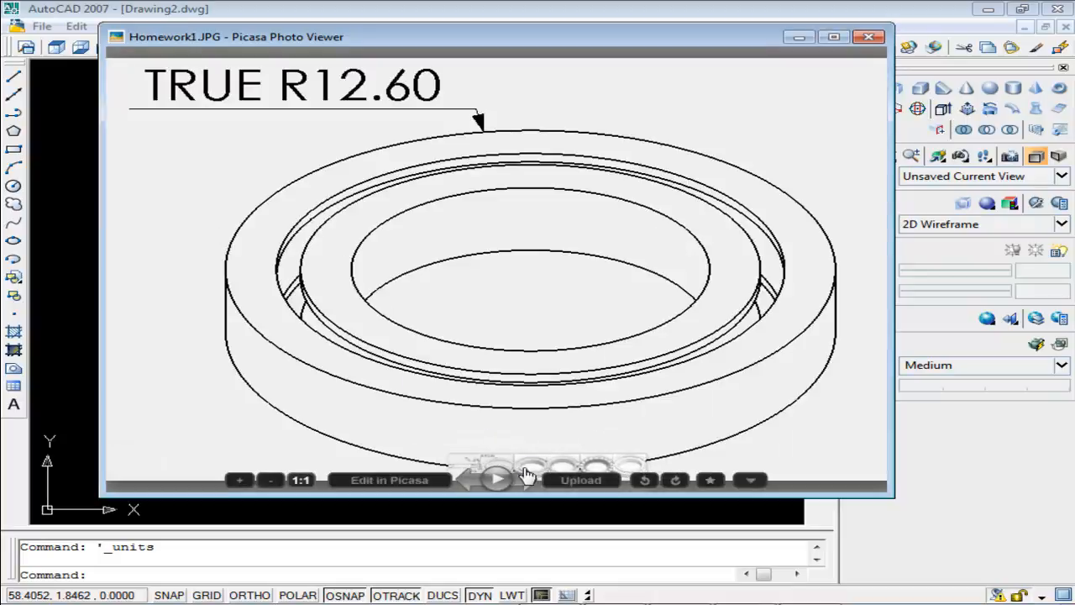
click(467, 481)
key(Right)
click(483, 480)
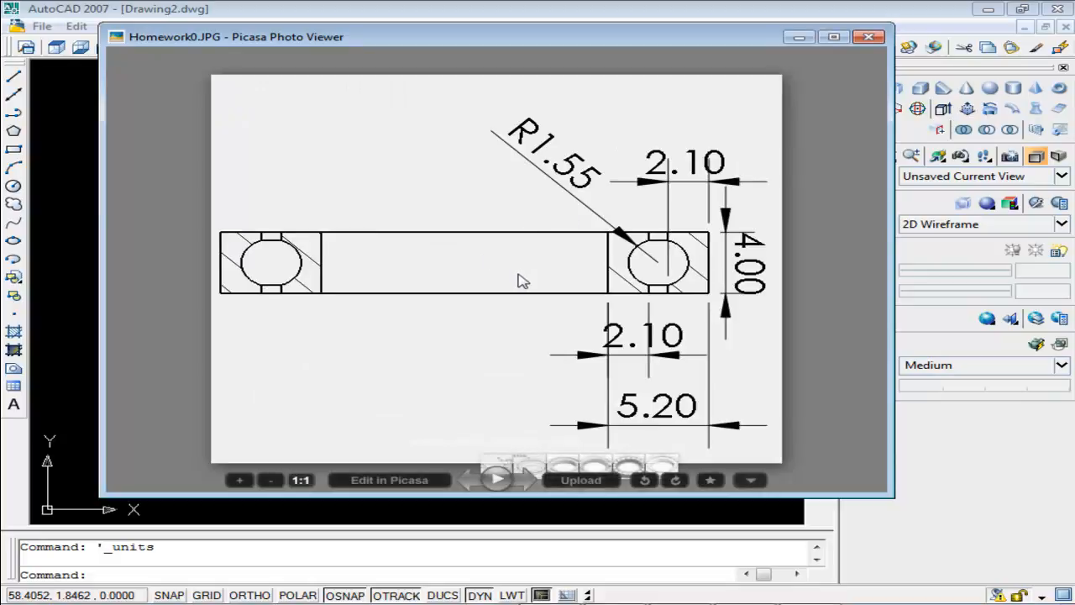
click(526, 480)
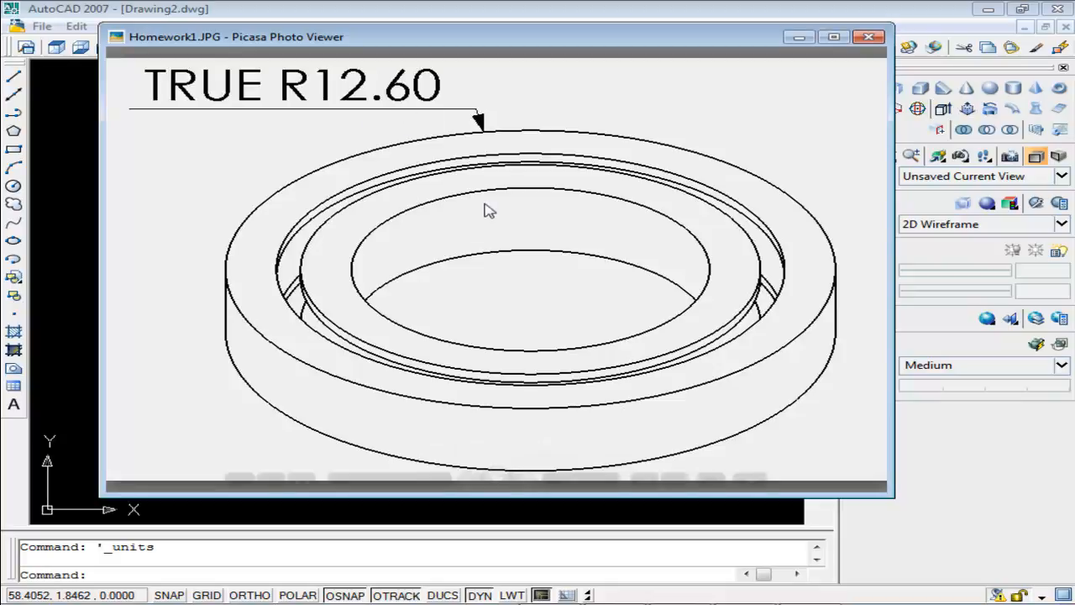
click(468, 482)
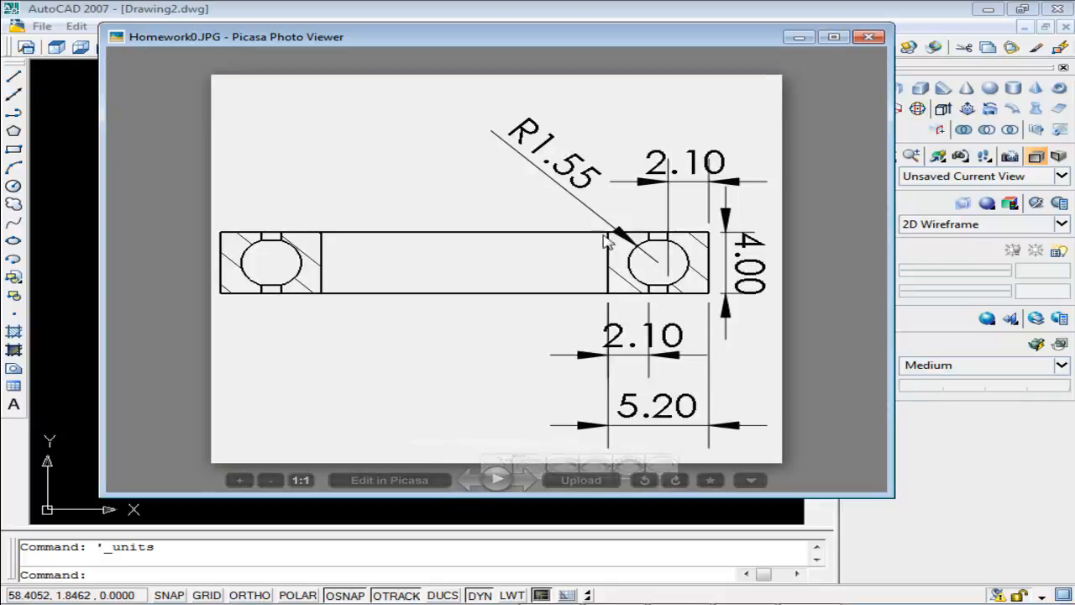
click(801, 39)
Step: Turn Ortho mode on and draw a vertical line about 8 units long near the middle of the empty drawing
click(14, 76)
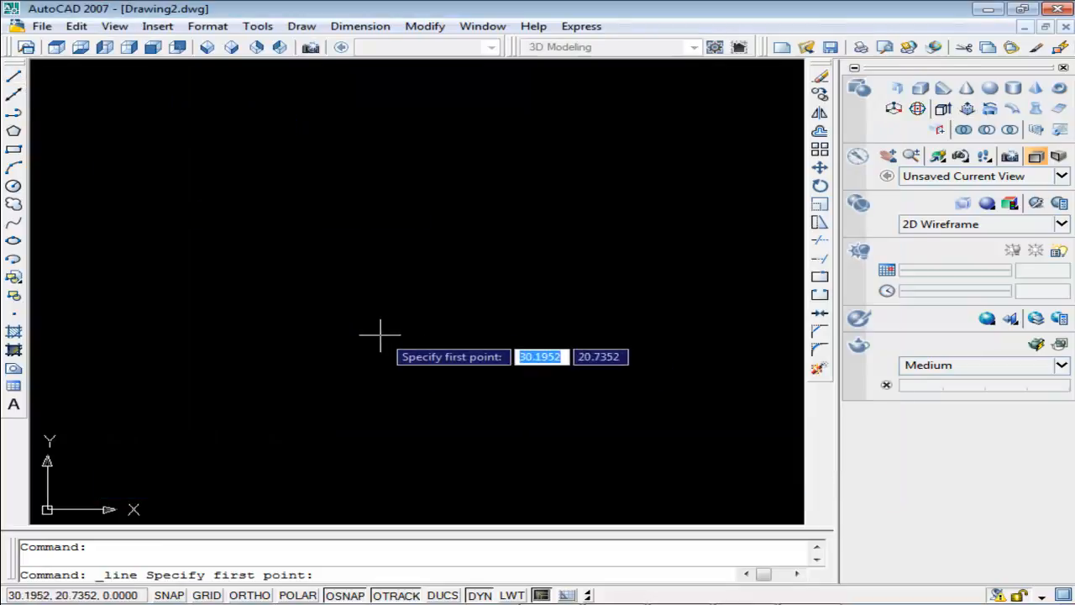
click(373, 328)
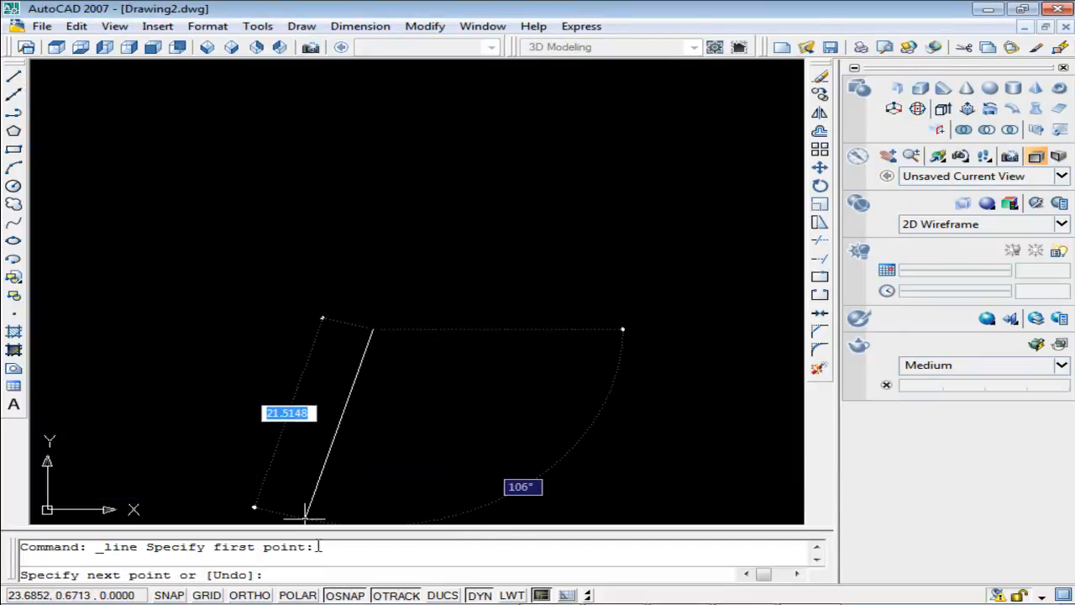
click(250, 595)
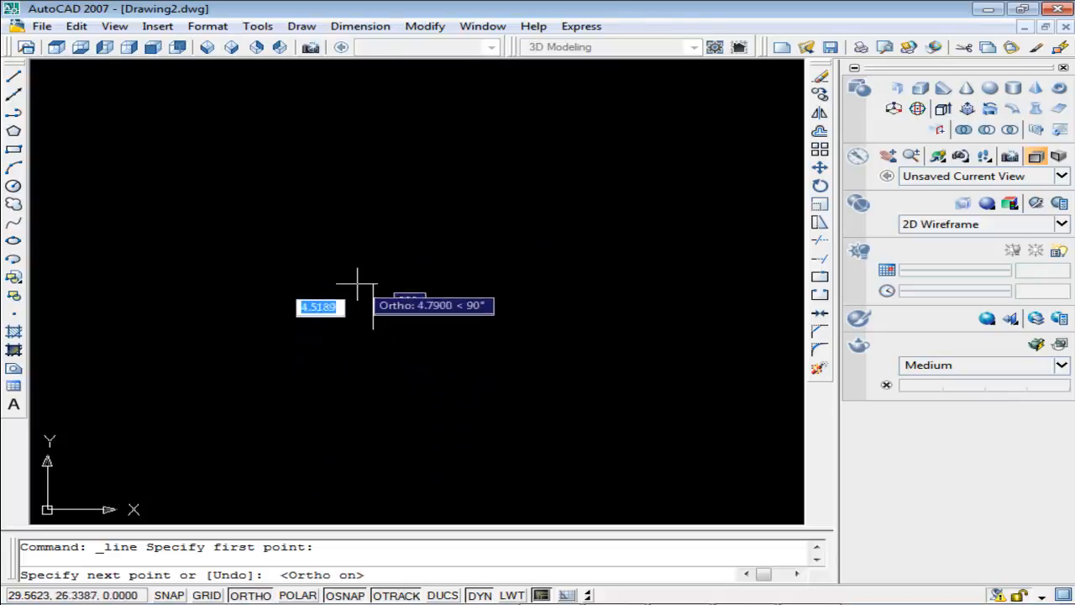
click(367, 254)
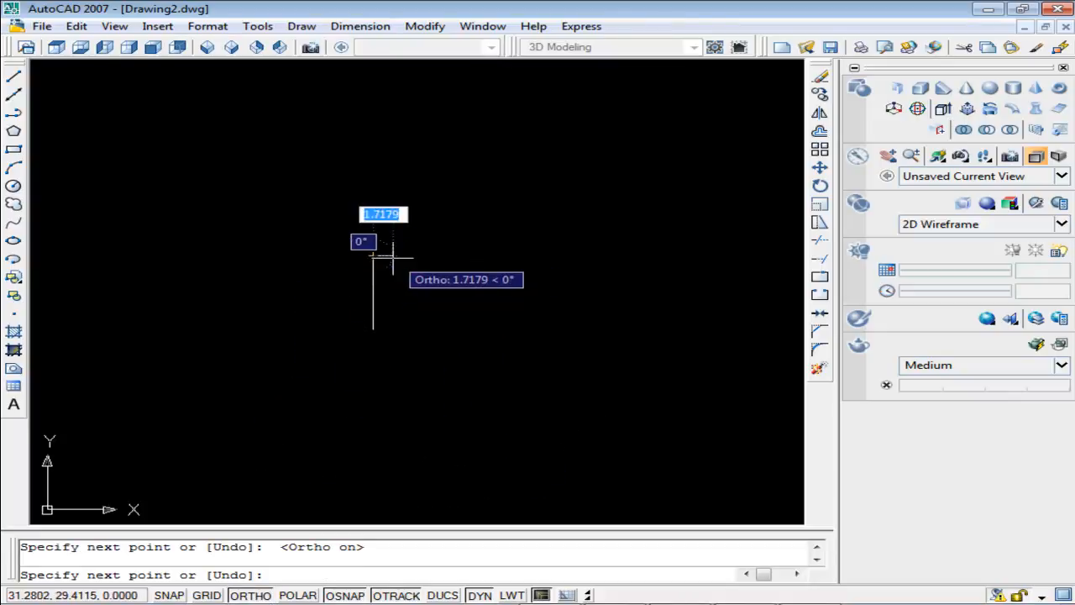
key(Escape)
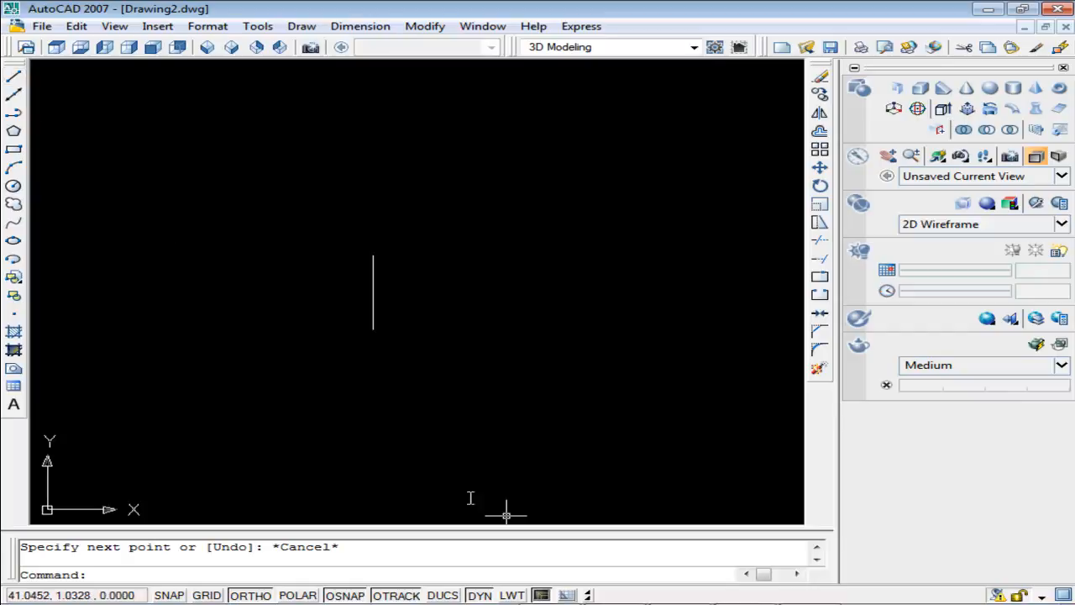
Step: Check the bearing's outer radius in Homework1.JPG and the ring section's dimensions in Homework0.JPG, and minimize the viewer
click(547, 604)
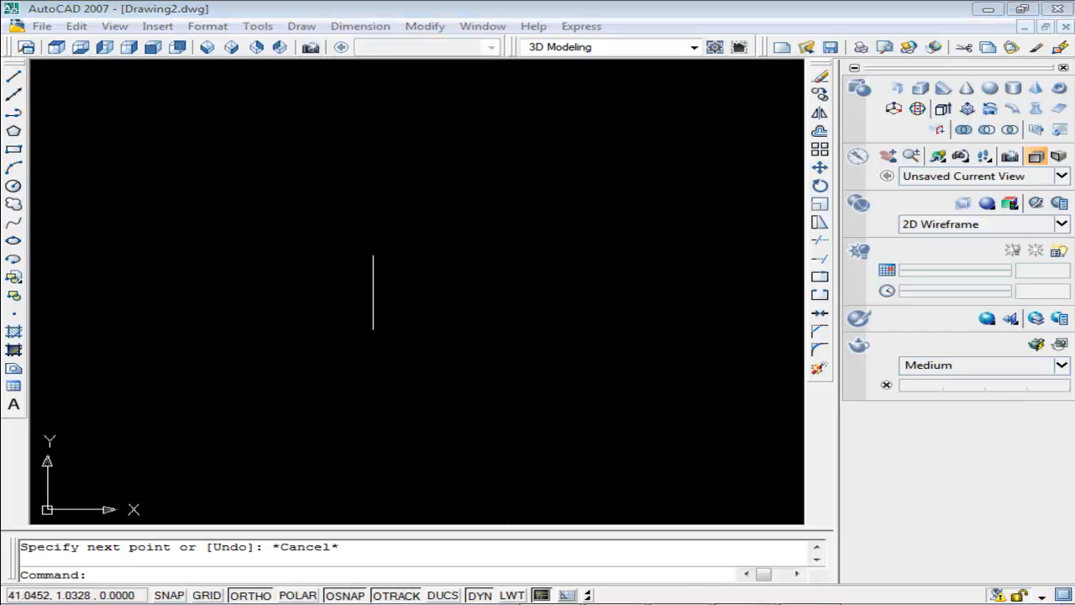
click(526, 483)
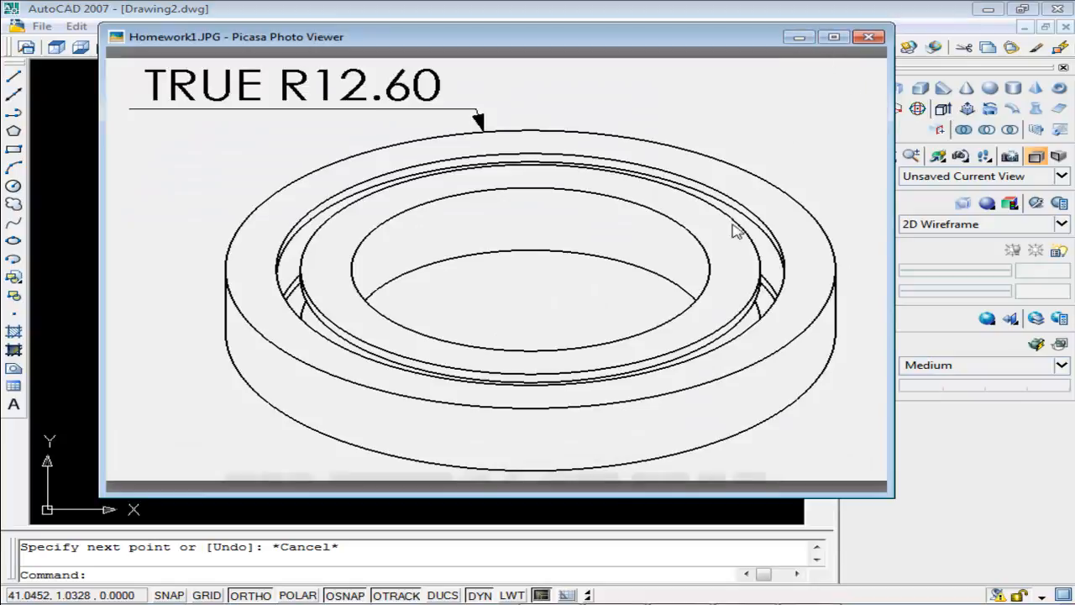
mouse_move(509, 476)
click(475, 480)
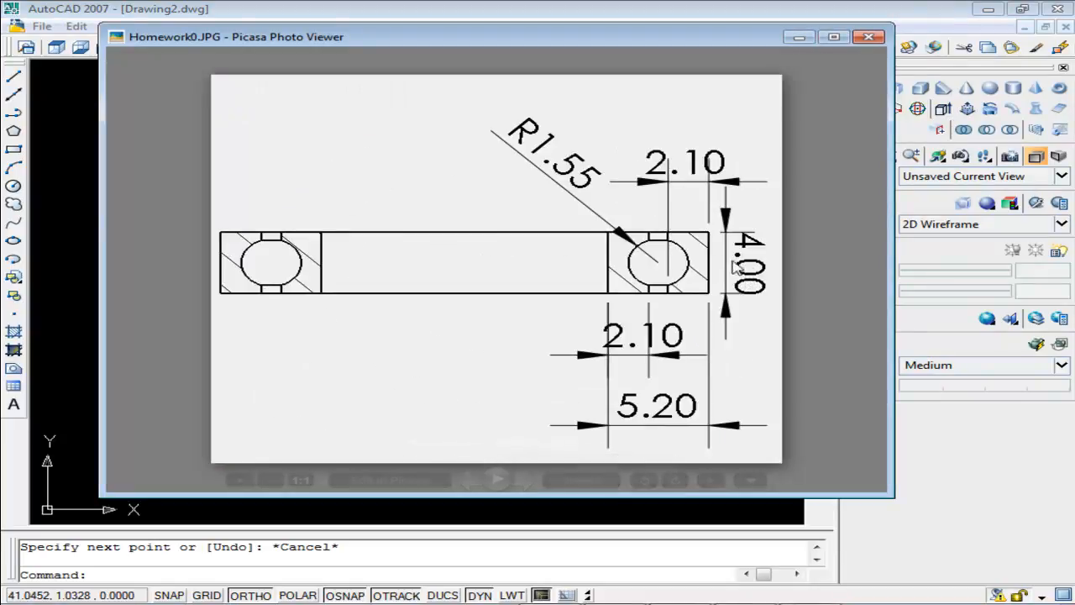
click(798, 37)
Step: Draw a vertical line about 2.4 units long, starting 12.6 units to the right of the first line's lower endpoint
click(13, 76)
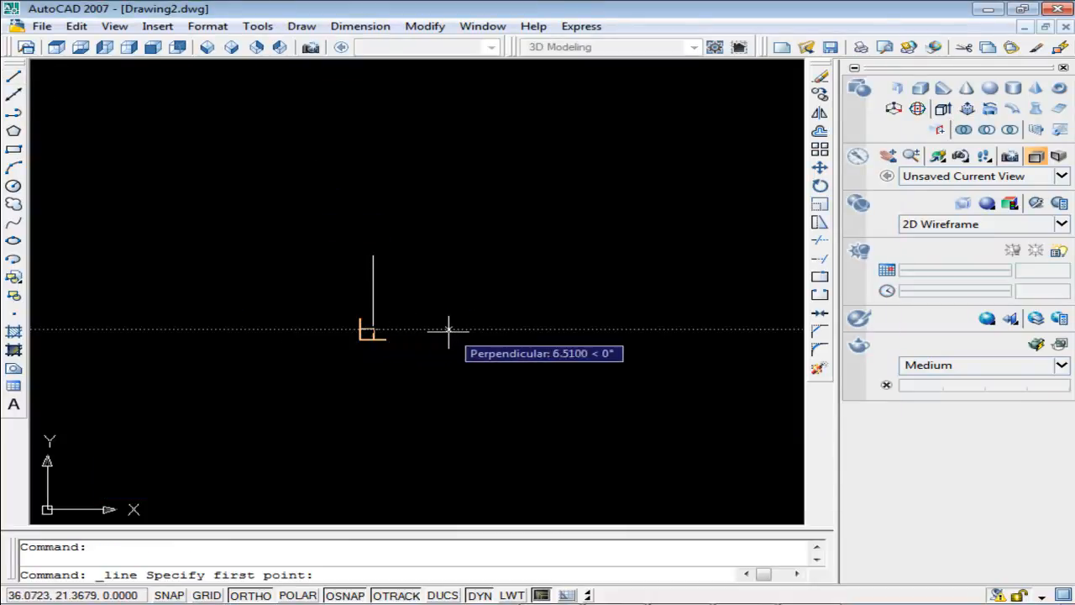
text(12)
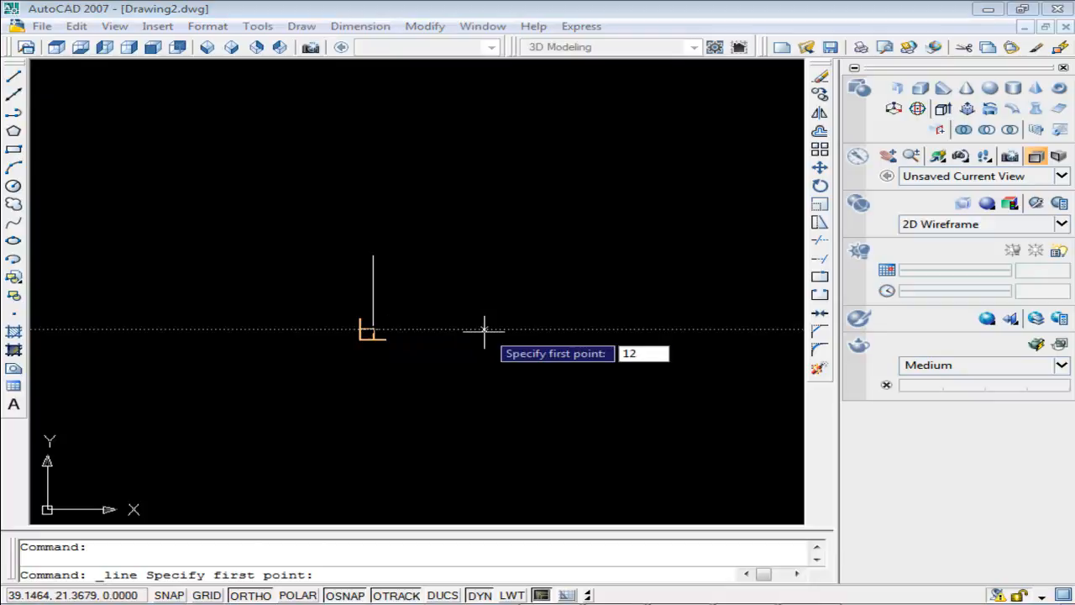
text(.6)
key(Return)
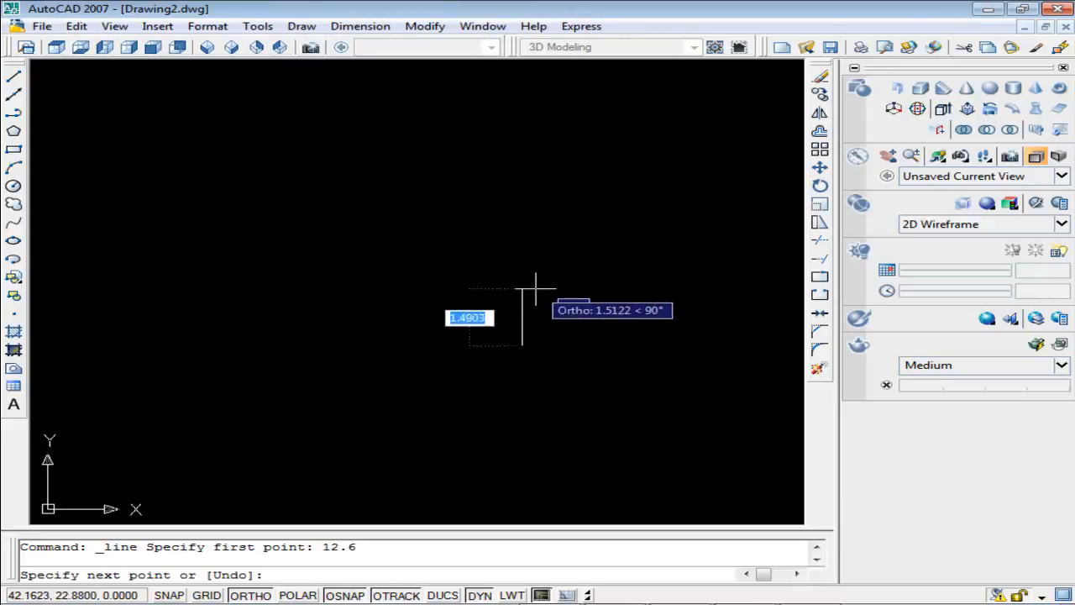
click(529, 252)
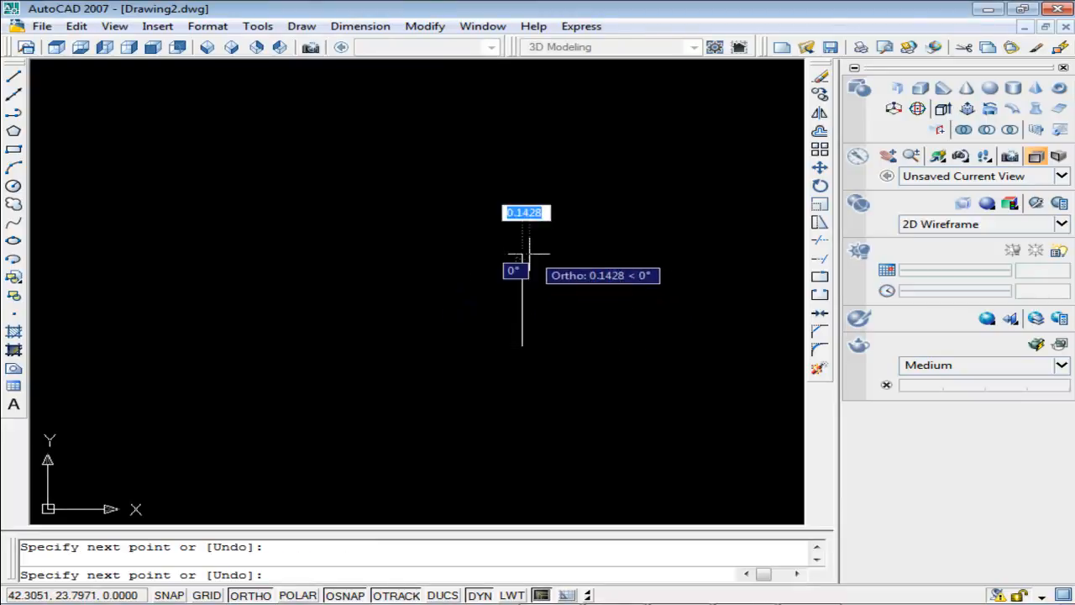
key(Escape)
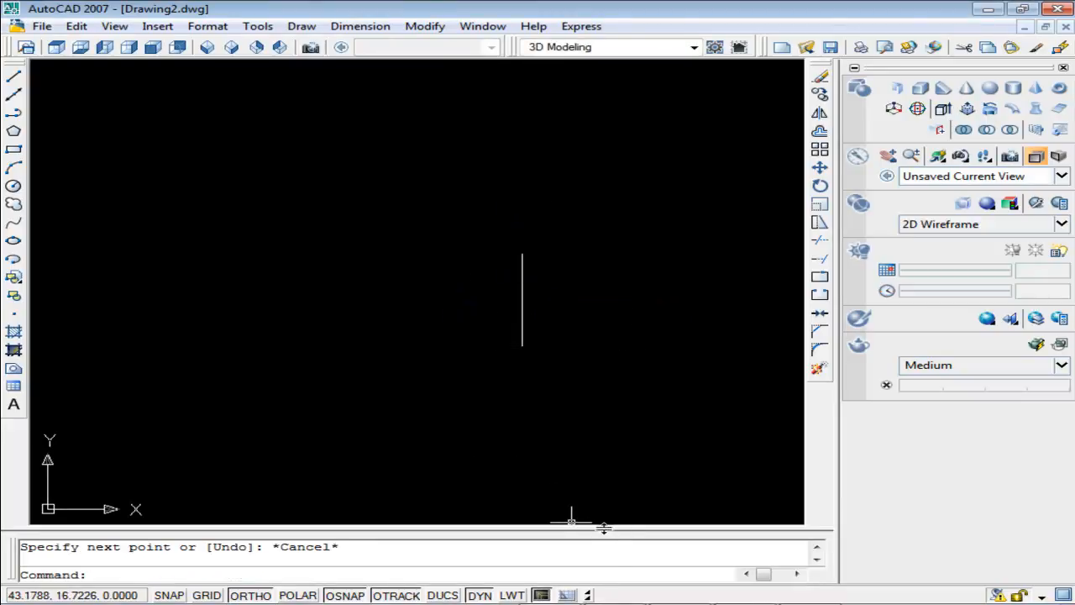
Step: Examine the dimensions of the ball and ring section in Homework0.JPG up close, and minimize the viewer
click(572, 603)
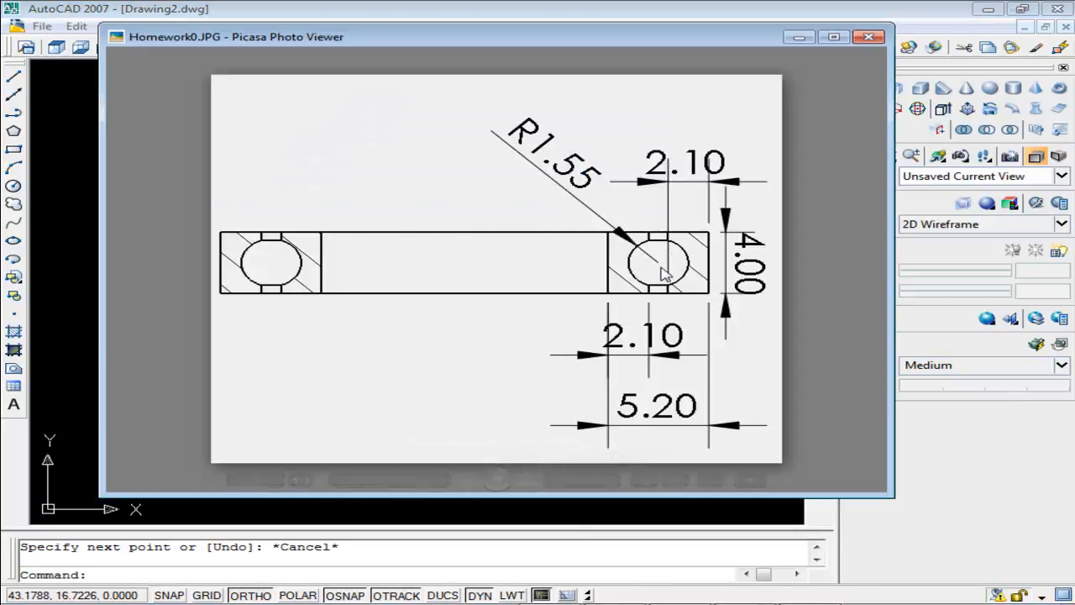
scroll(677, 257, up, 2)
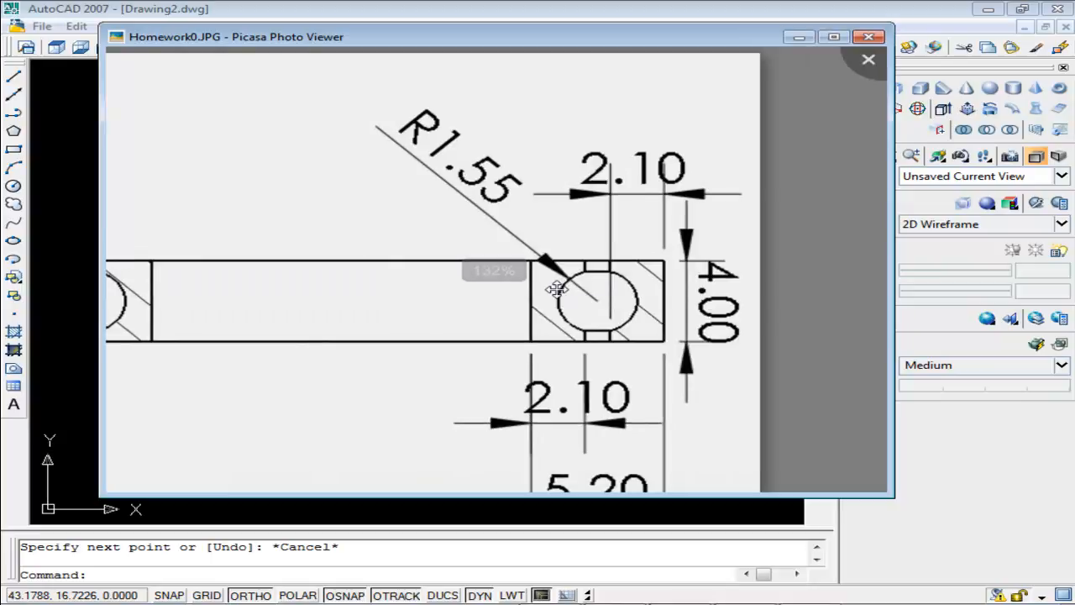
scroll(563, 275, up, 2)
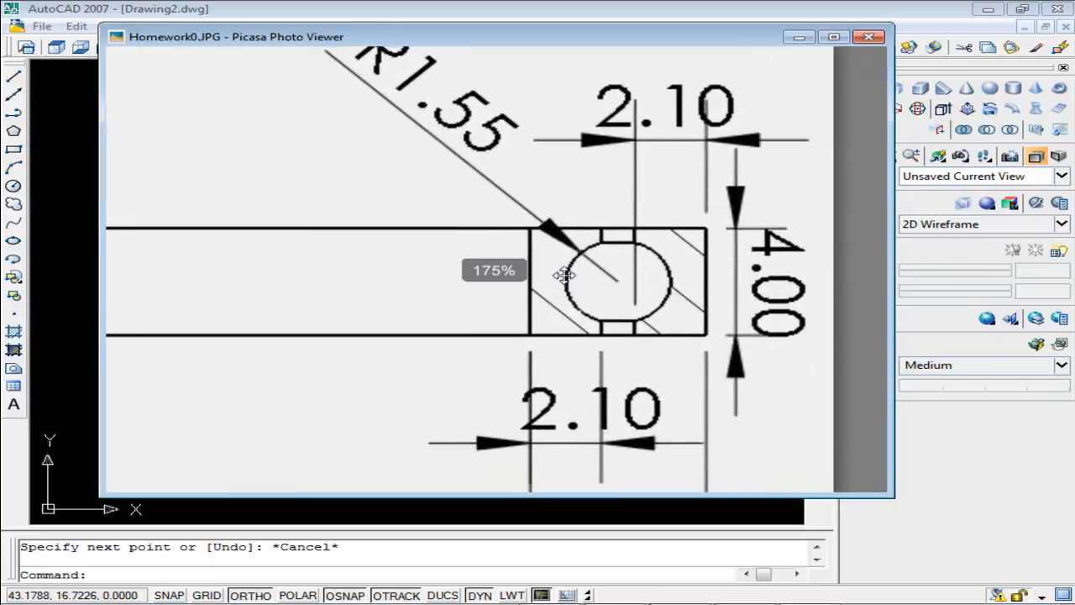
click(800, 38)
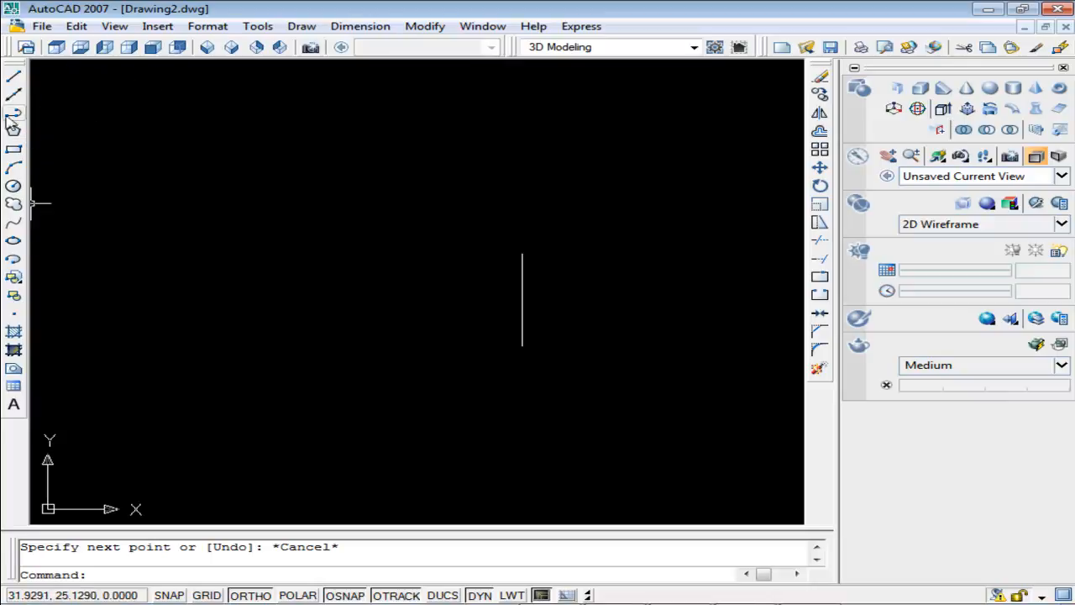
click(14, 77)
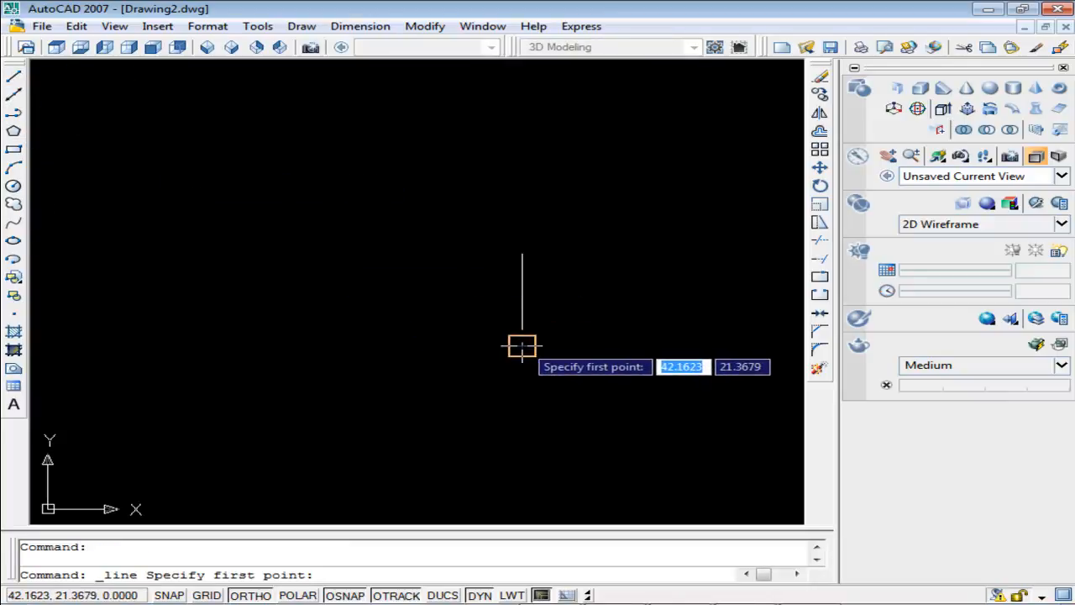
click(522, 346)
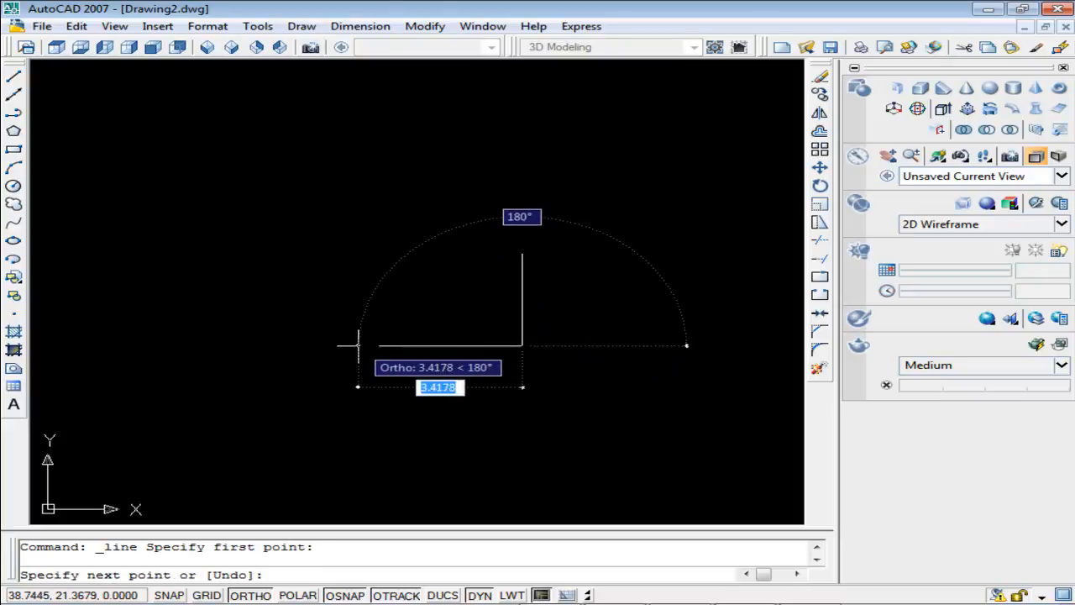
key(Escape)
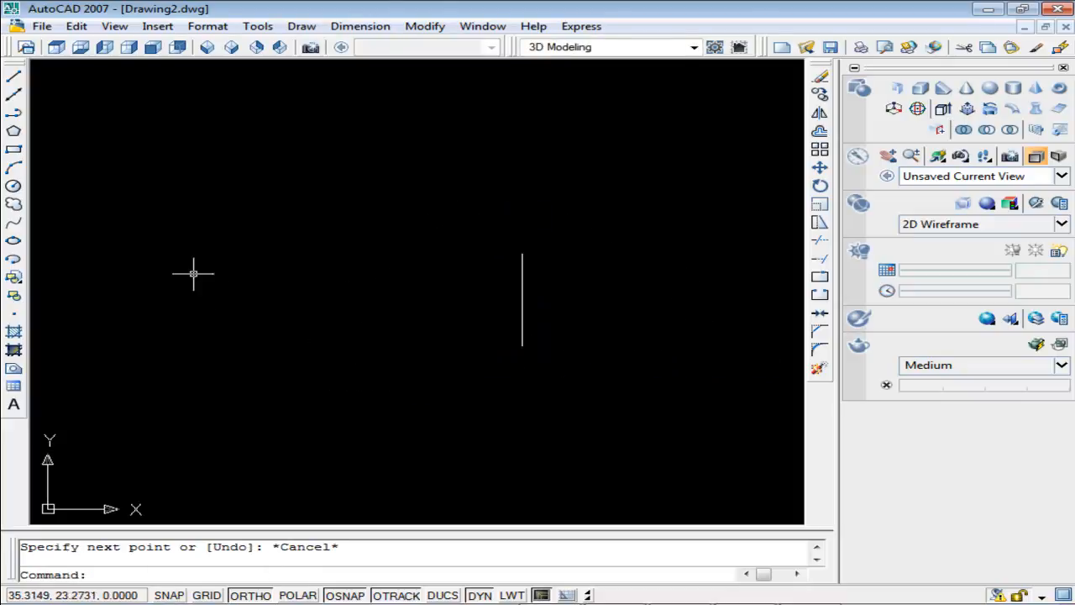
Step: Draw a vertical line 4 units upward from the lower endpoint of the existing short line, checking the section height in Homework0.JPG
click(14, 78)
click(523, 345)
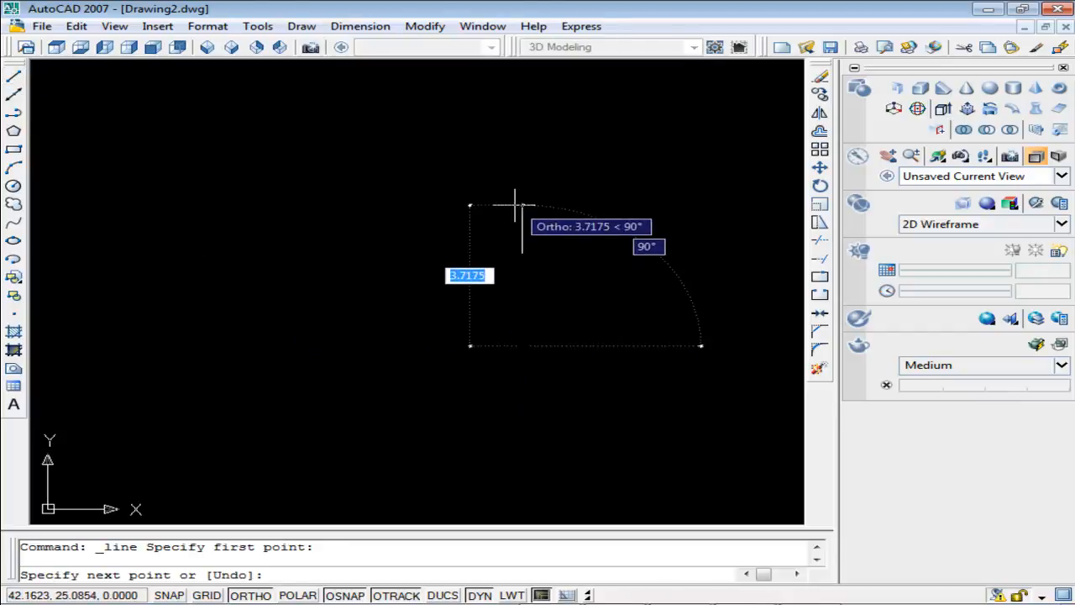
key(alt+Tab)
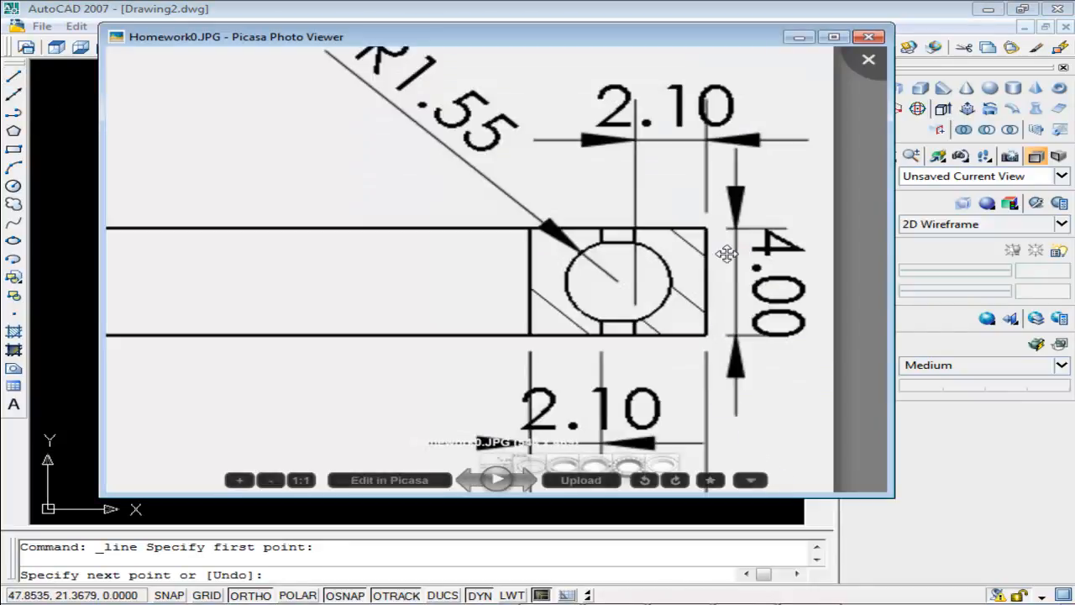
click(810, 40)
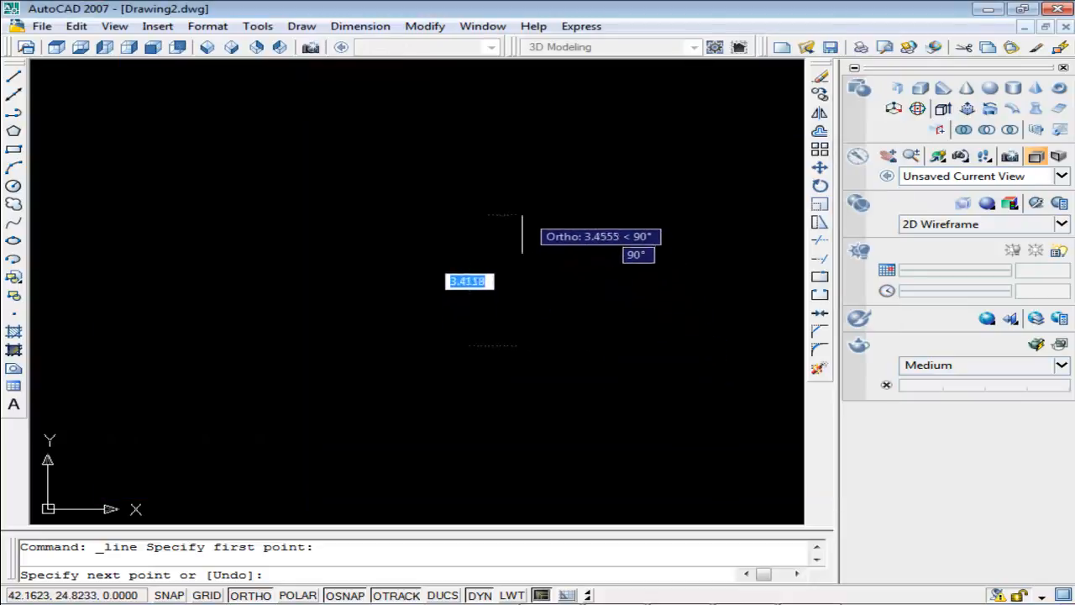
text(4)
key(Return)
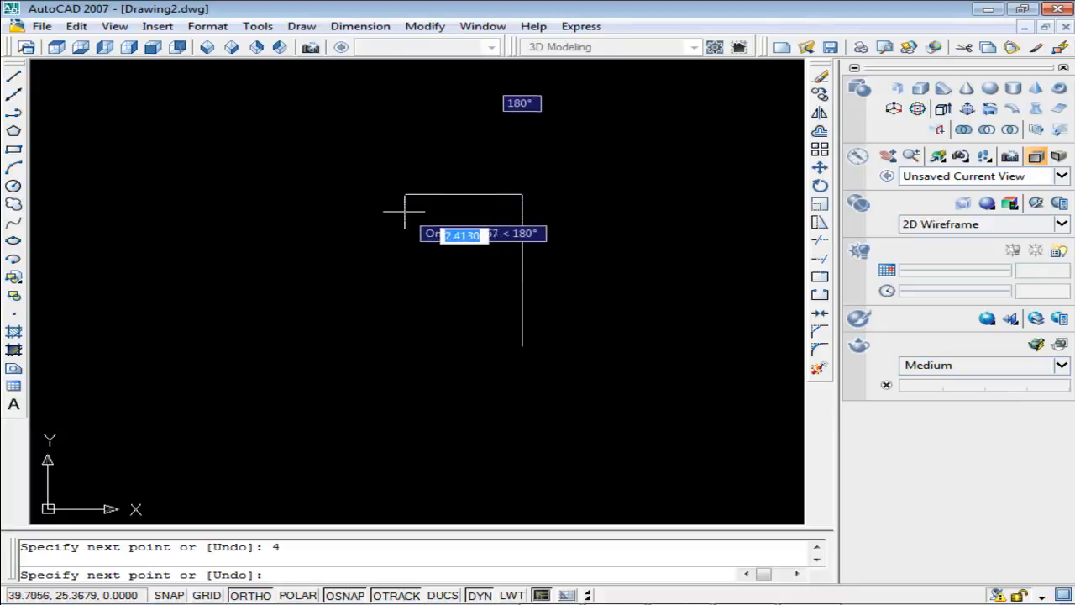
Step: Check the section width in Homework0.JPG and continue the outline 5.2 units to the left, closing it into a 5.2 by 4 rectangle
key(alt+Tab)
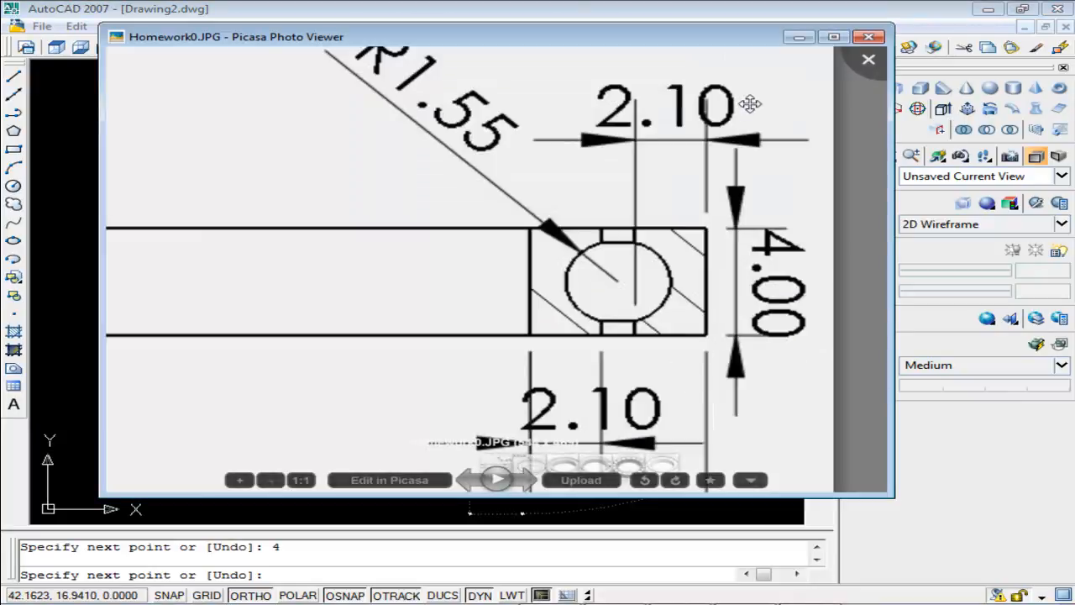
drag(686, 387, 683, 207)
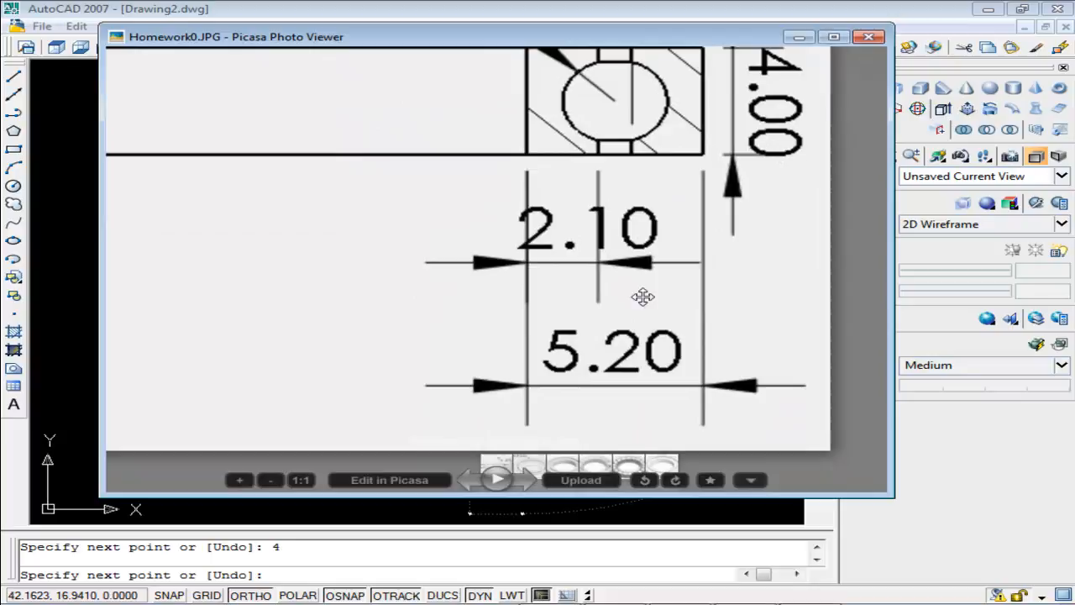
click(799, 37)
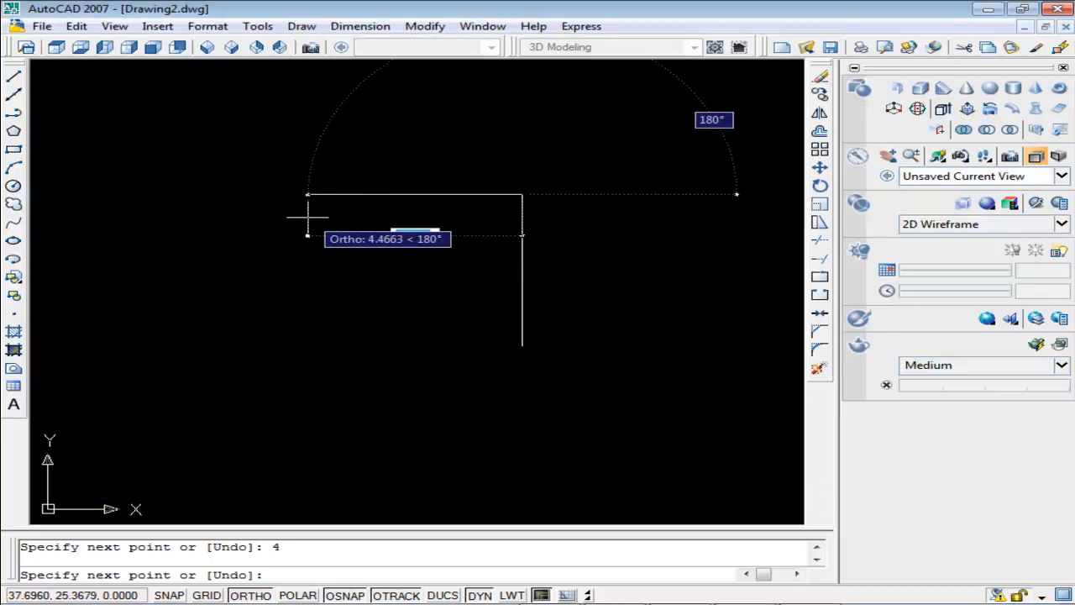
text(5)
key(Return)
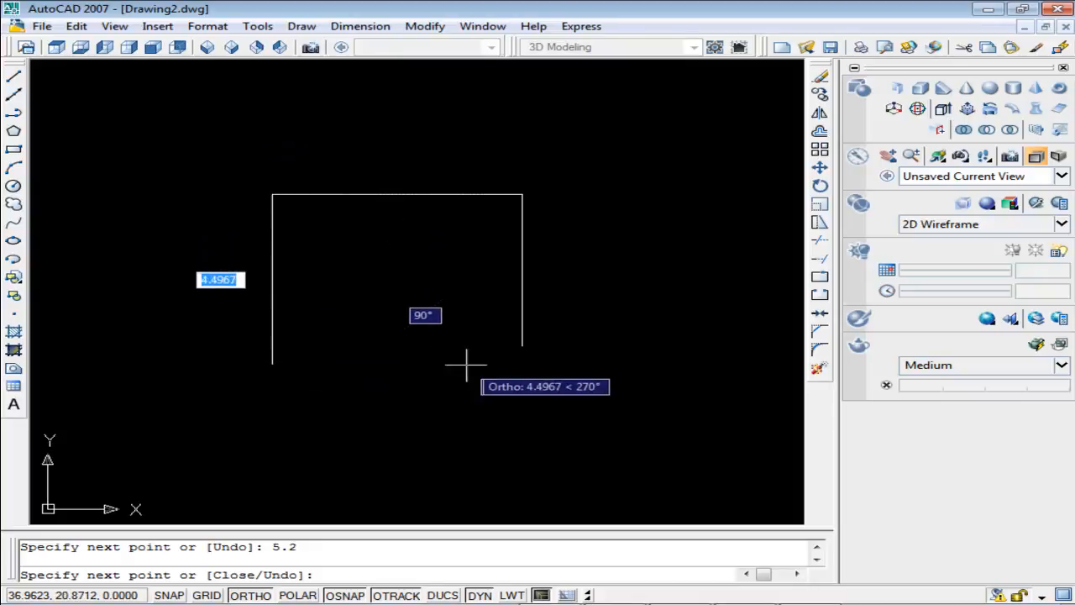
click(272, 345)
click(522, 344)
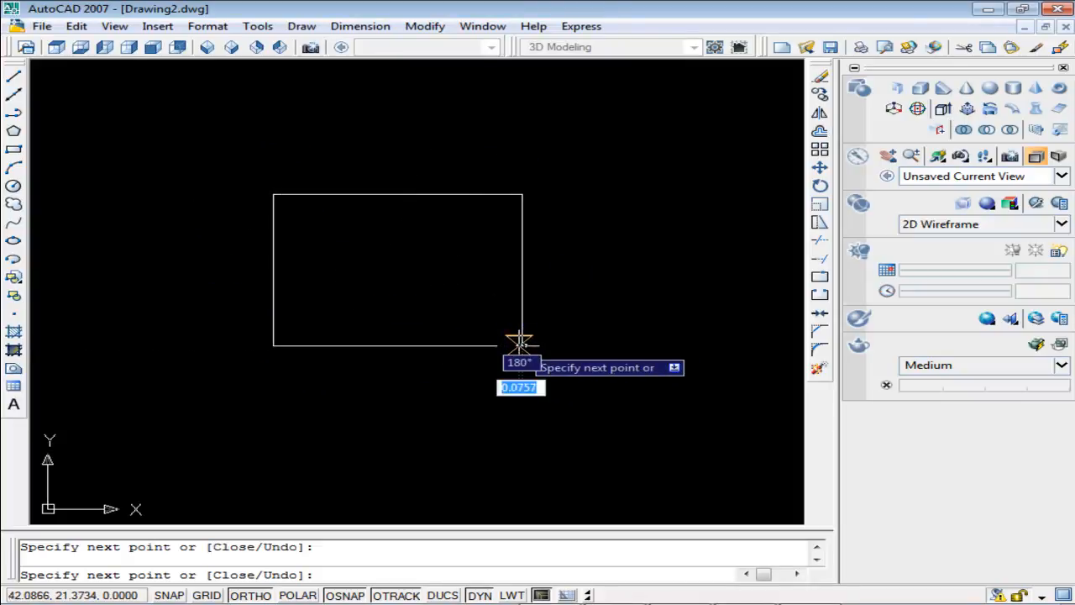
key(Escape)
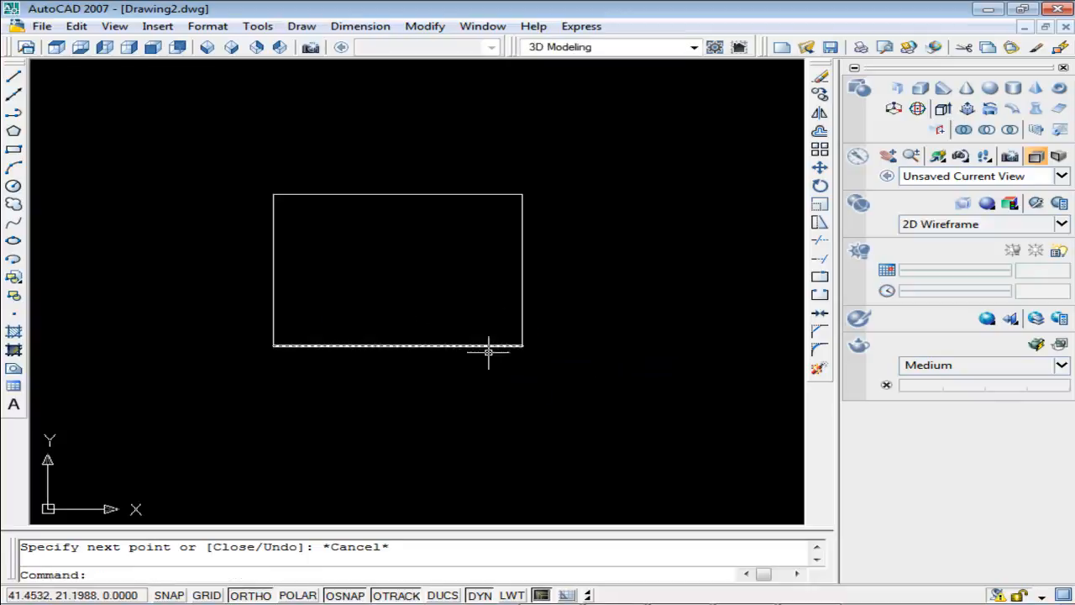
Step: Examine the ball's radius and the groove spacing of the ring section in Homework0.JPG, and minimize the viewer
key(alt+Tab)
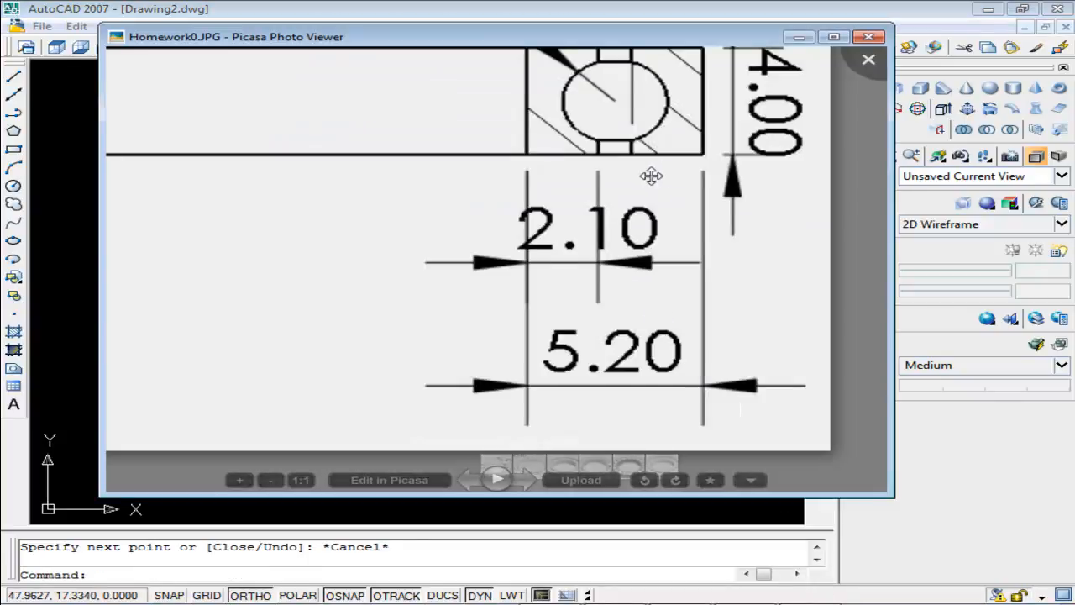
drag(653, 96, 632, 295)
scroll(593, 303, up, 2)
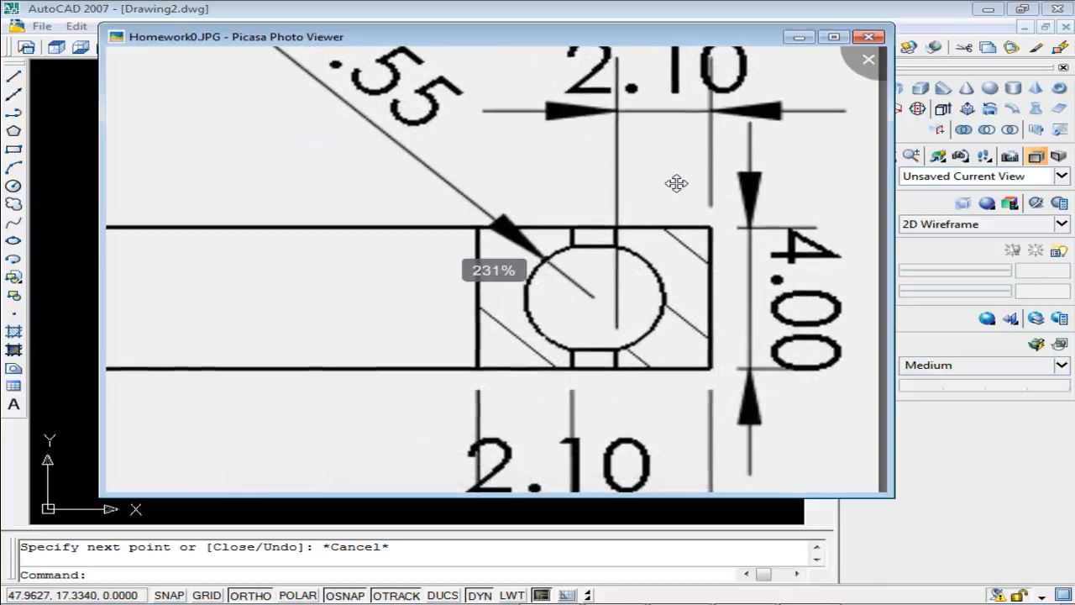
scroll(663, 305, down, 2)
scroll(571, 286, down, 1)
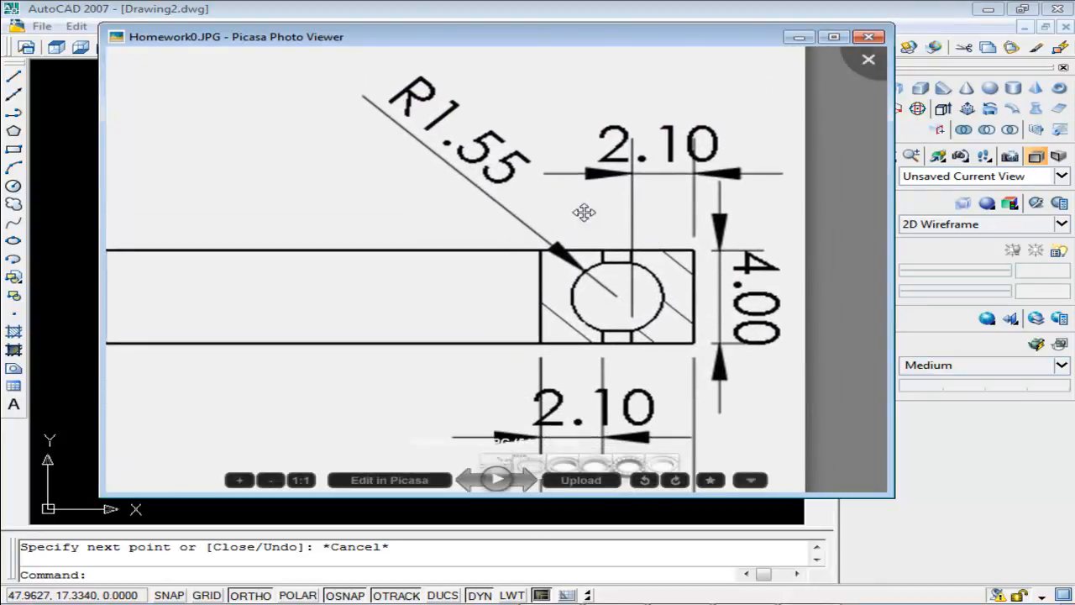
click(801, 37)
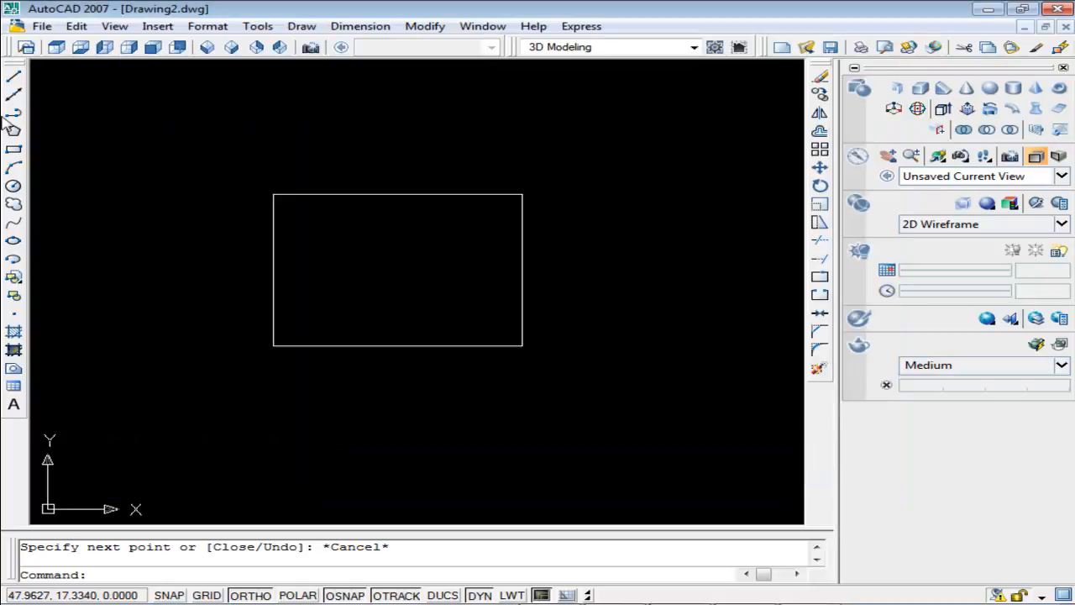
click(13, 187)
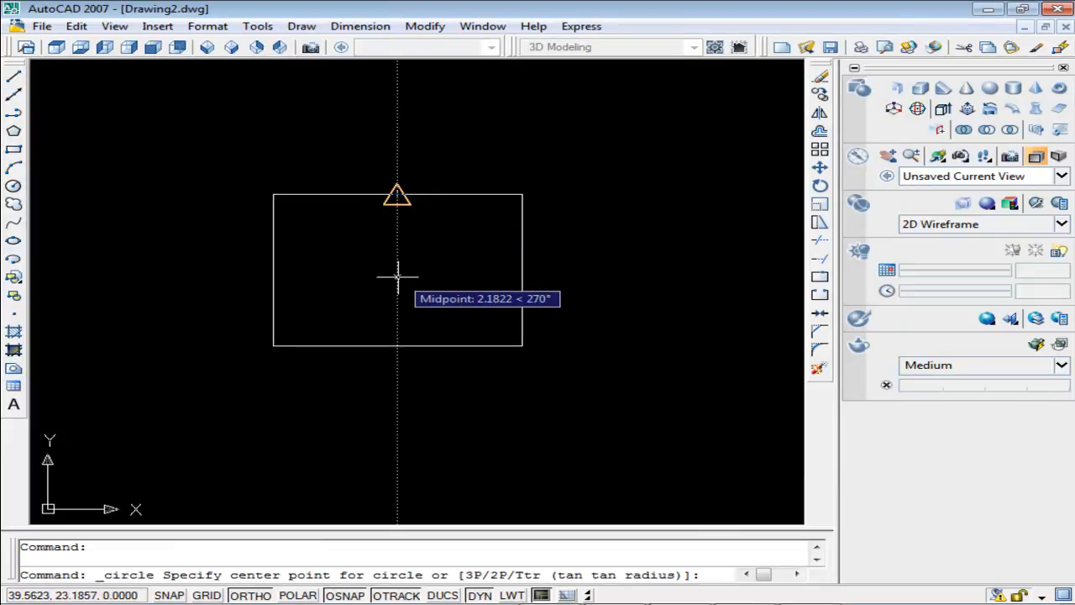
key(alt+Tab)
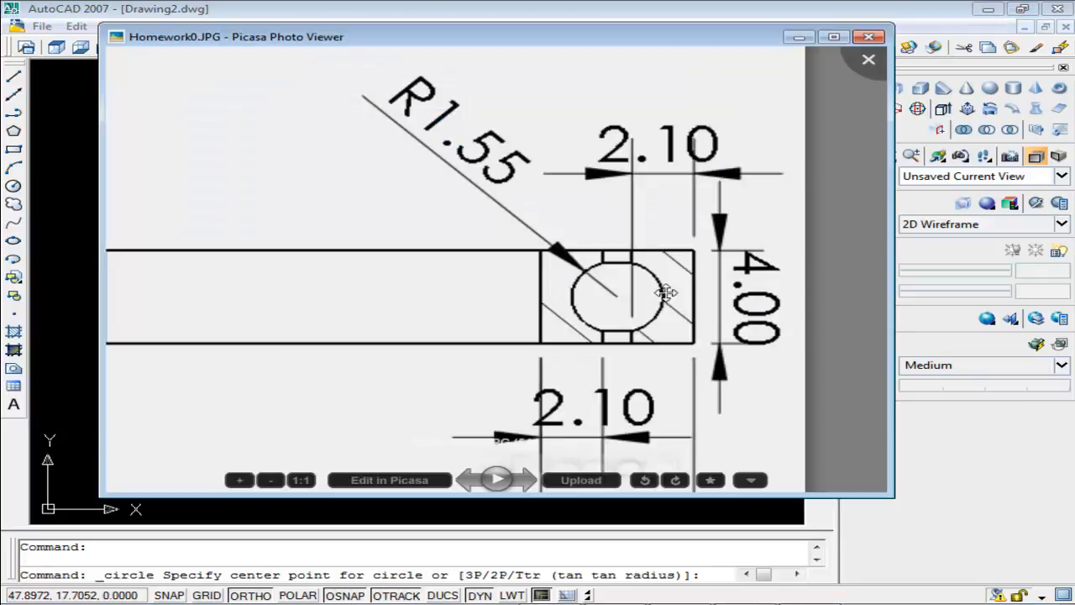
click(800, 37)
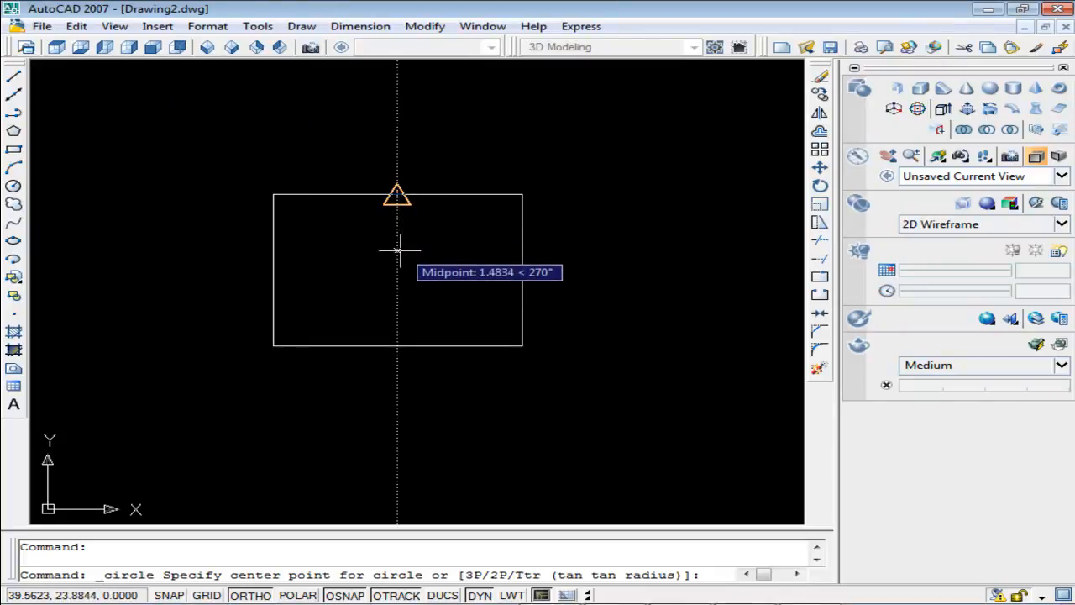
text(5)
key(Return)
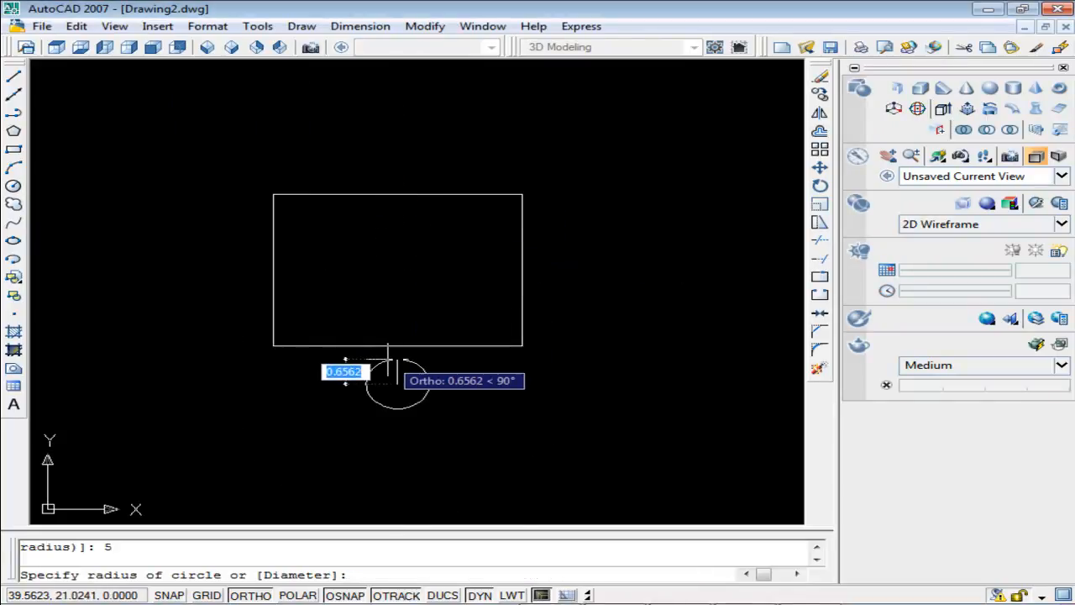
key(Escape)
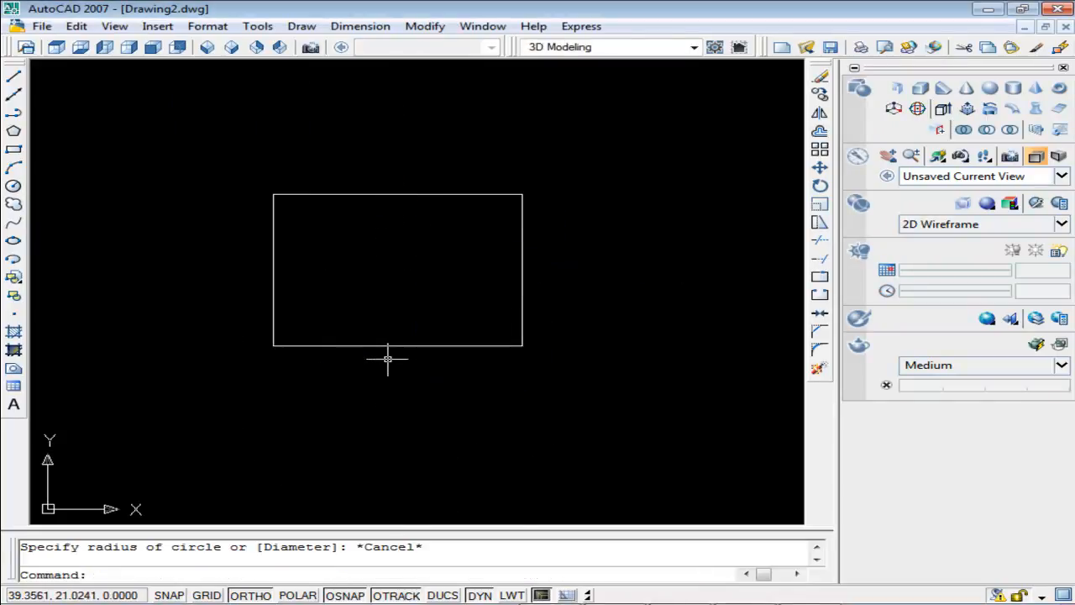
click(12, 185)
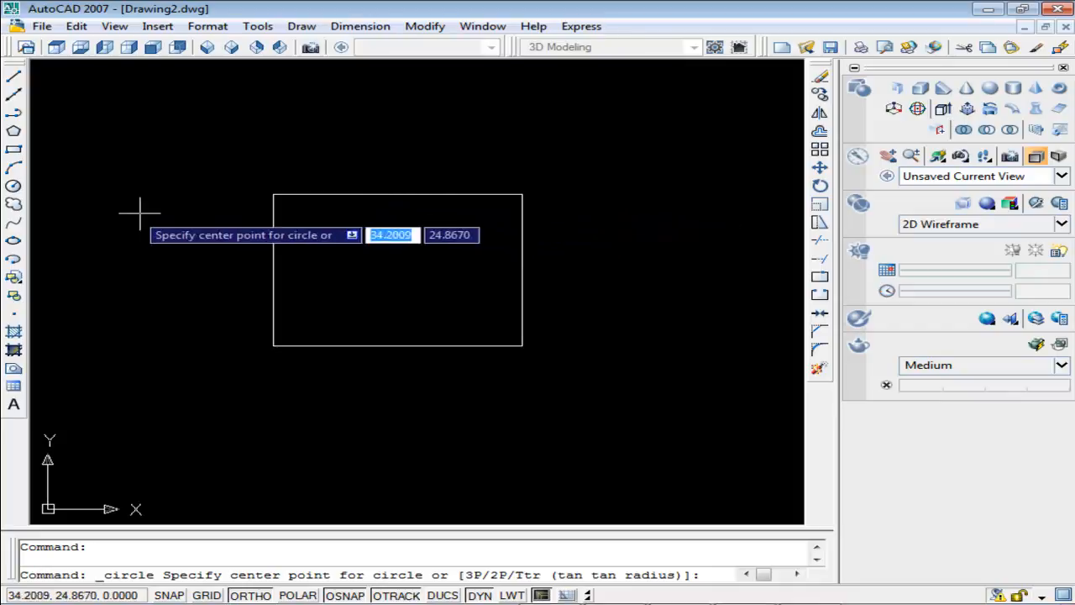
Step: Draw a 2-unit vertical line downward from the midpoint of the rectangle's top edge to its centre
click(13, 76)
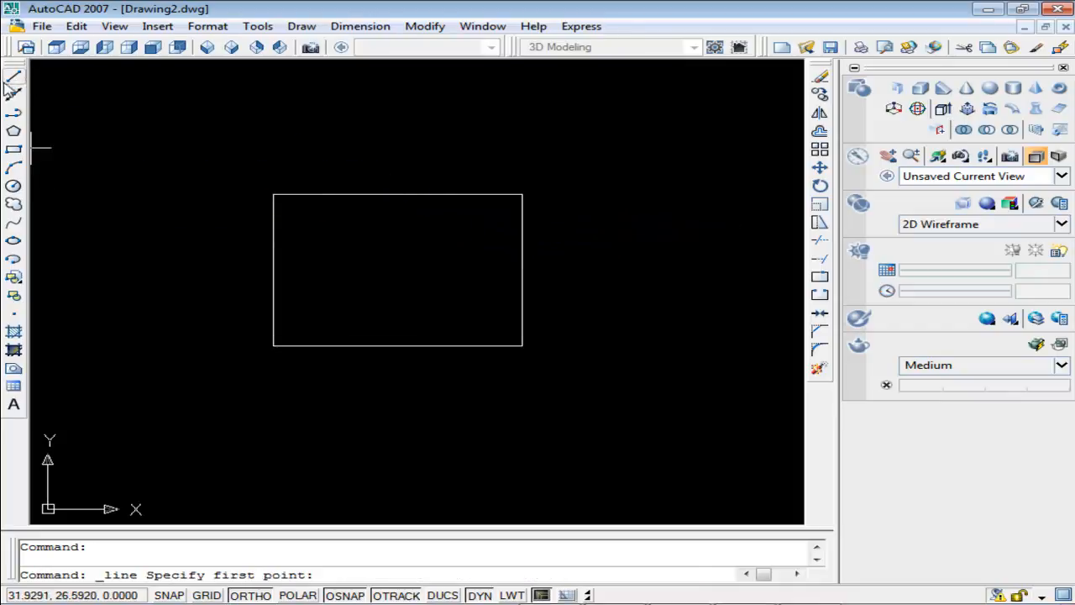
click(398, 194)
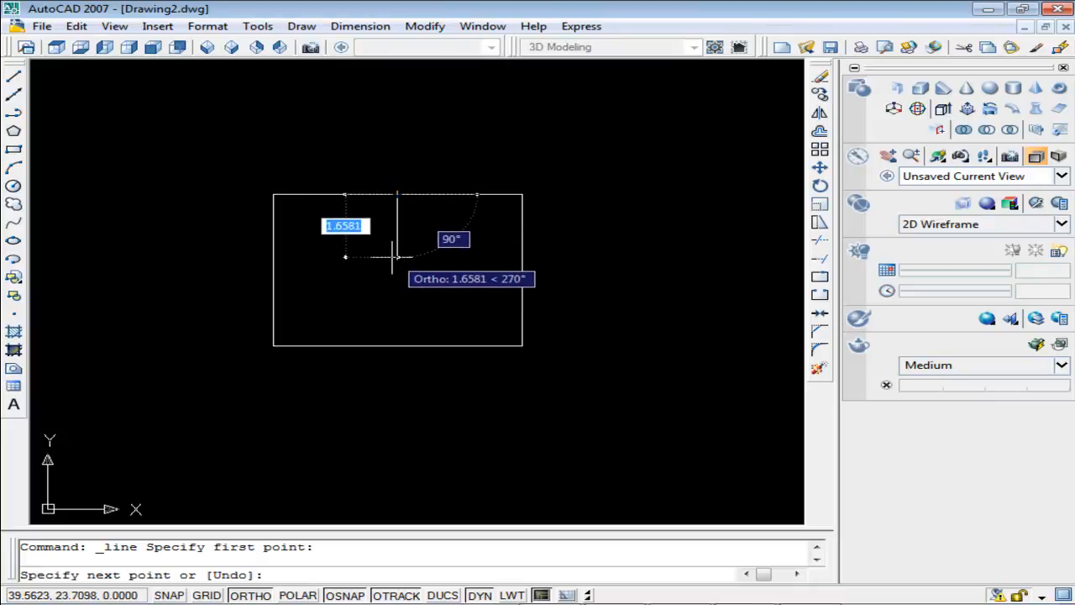
text(2)
key(Return)
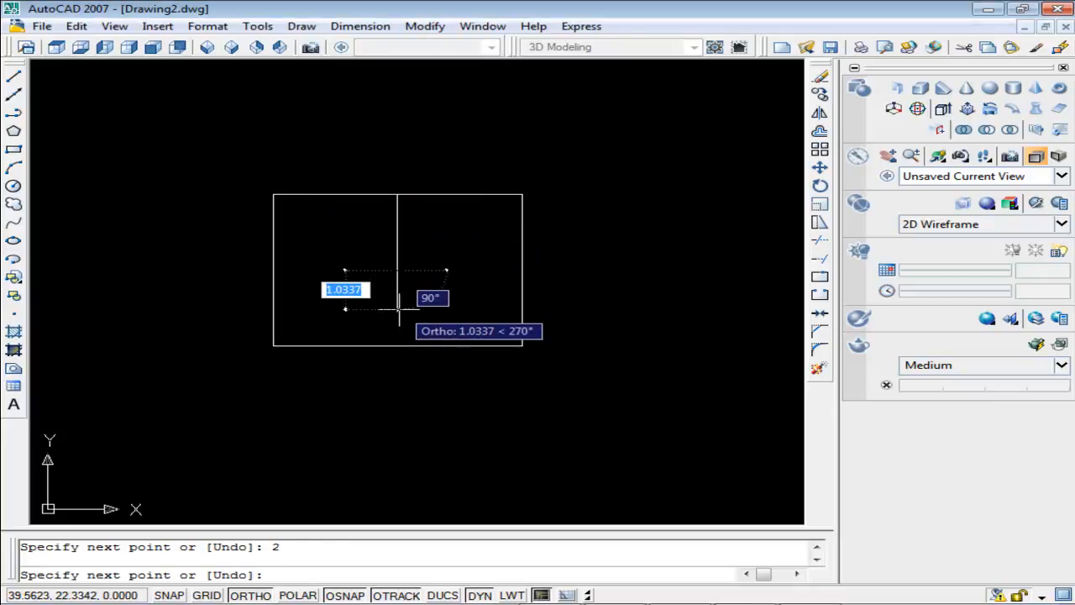
key(Escape)
Step: Draw a circle of radius 1.55 centred on the lower endpoint of the 2-unit line inside the rectangle
click(14, 187)
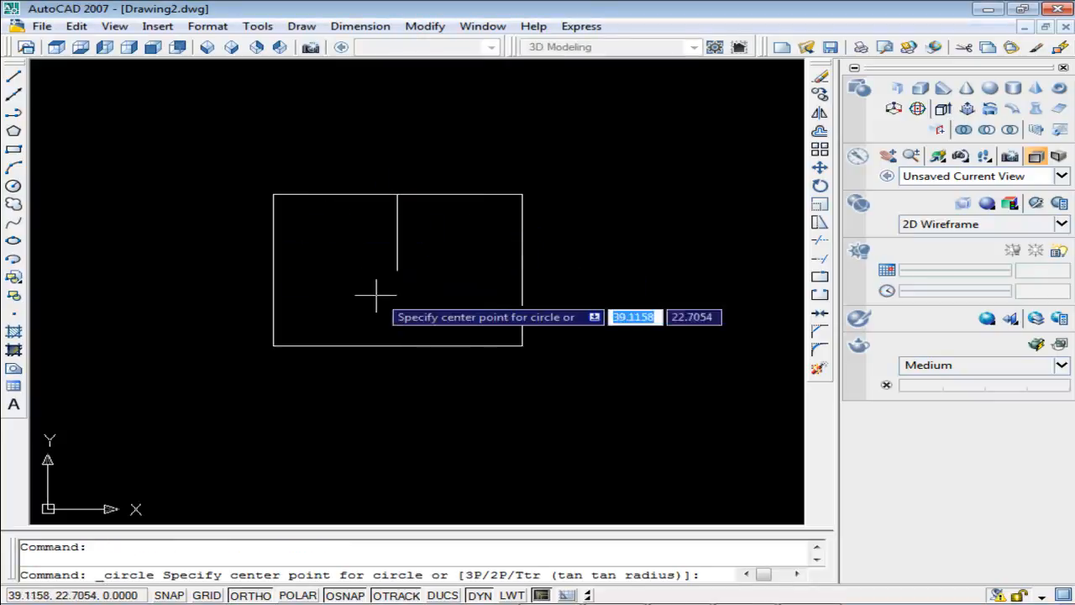
click(397, 269)
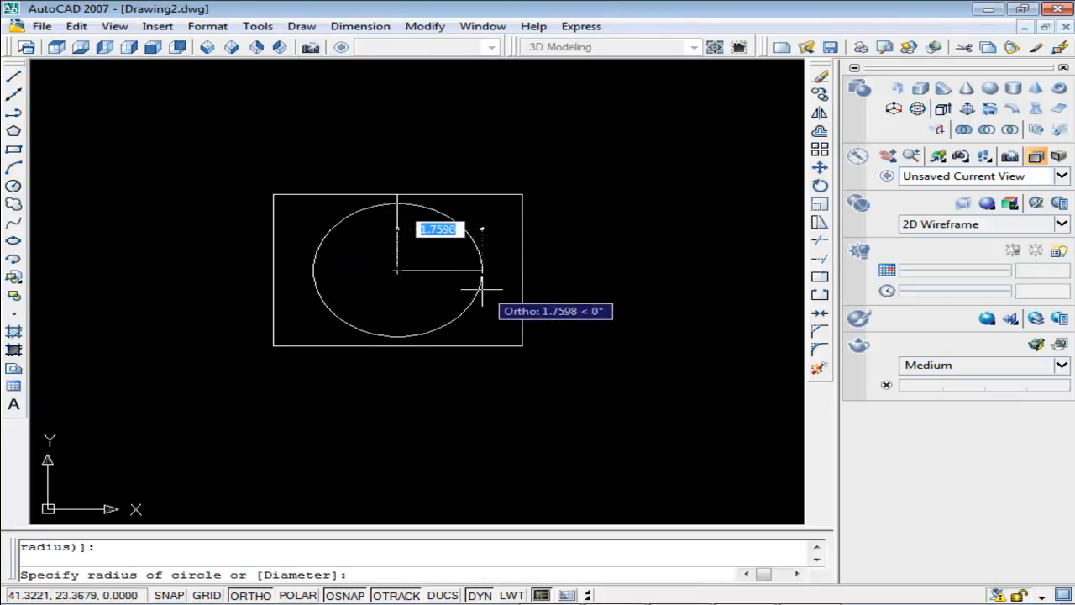
text(1.55)
key(Return)
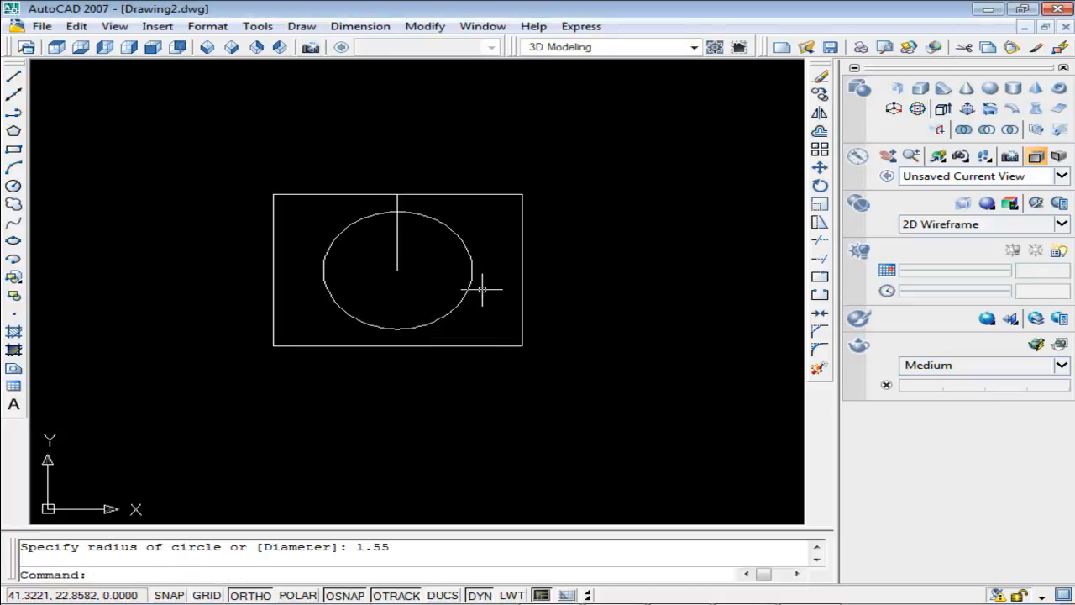
Step: Examine the 2.10 offsets of the gap between the inner and outer ring sections in Homework0.JPG, and minimize the viewer
key(alt+Tab)
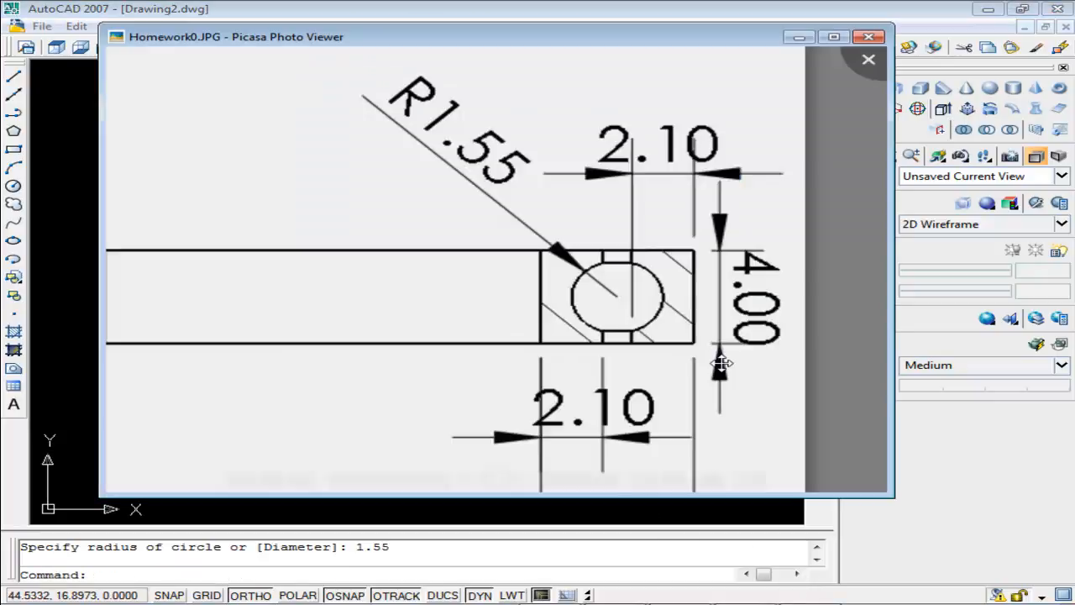
scroll(619, 276, up, 4)
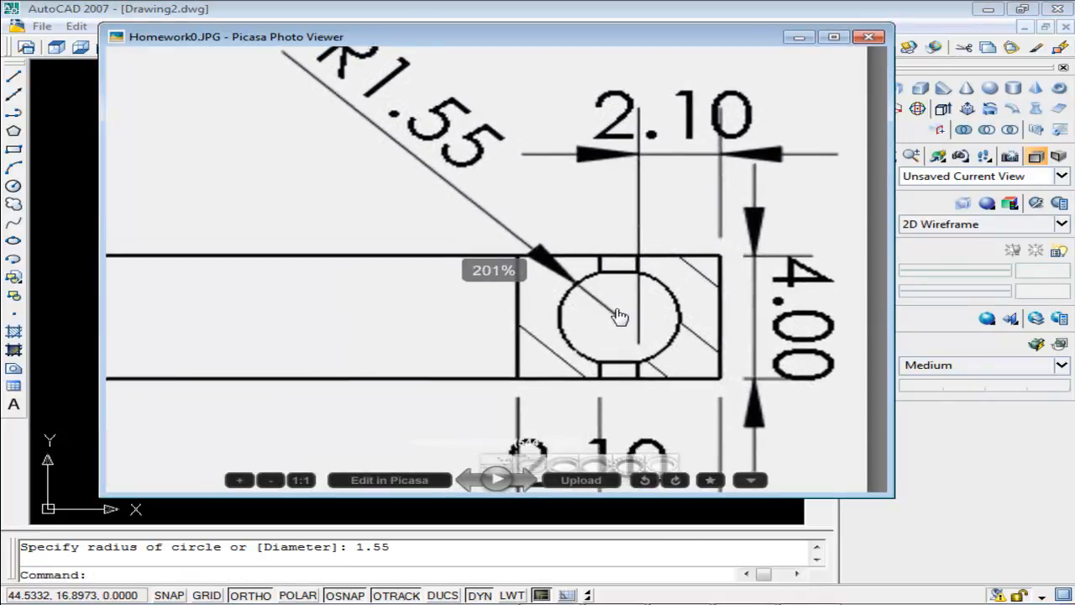
drag(633, 362, 636, 297)
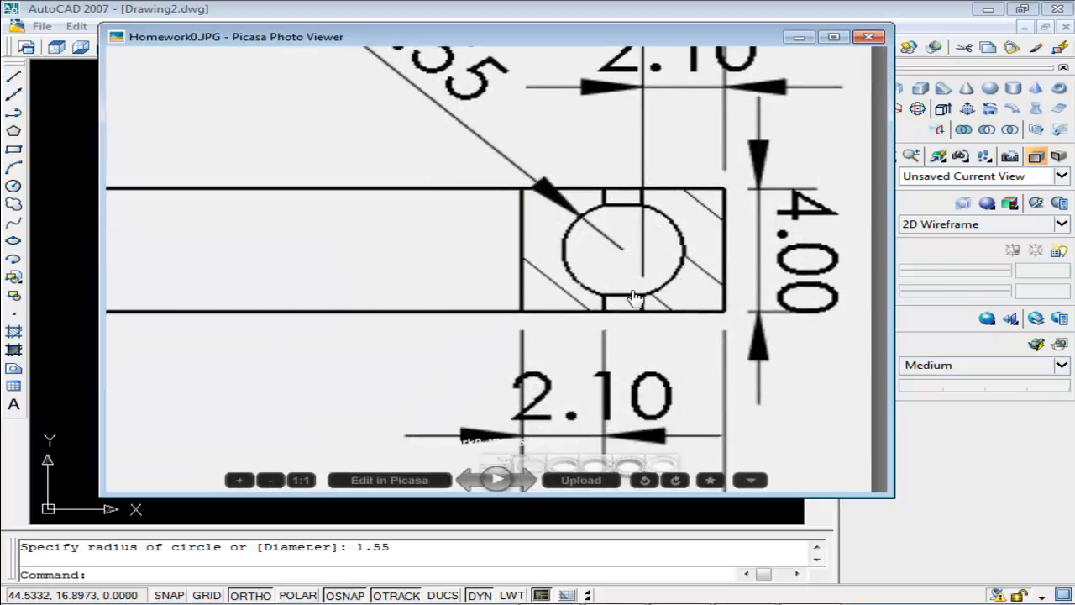
drag(655, 99, 640, 248)
scroll(639, 269, down, 5)
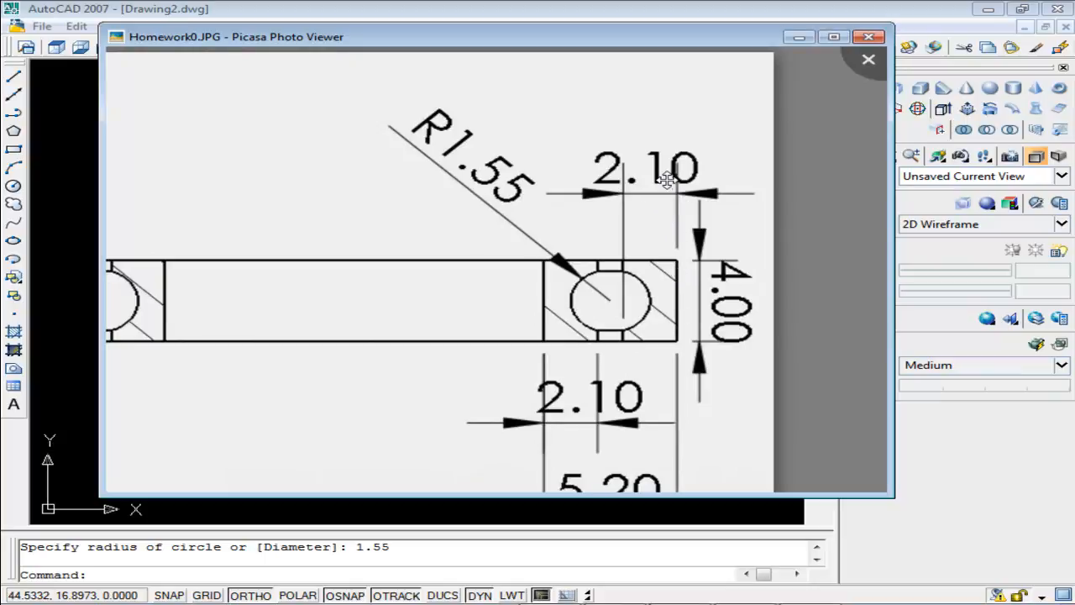
drag(612, 290, 594, 315)
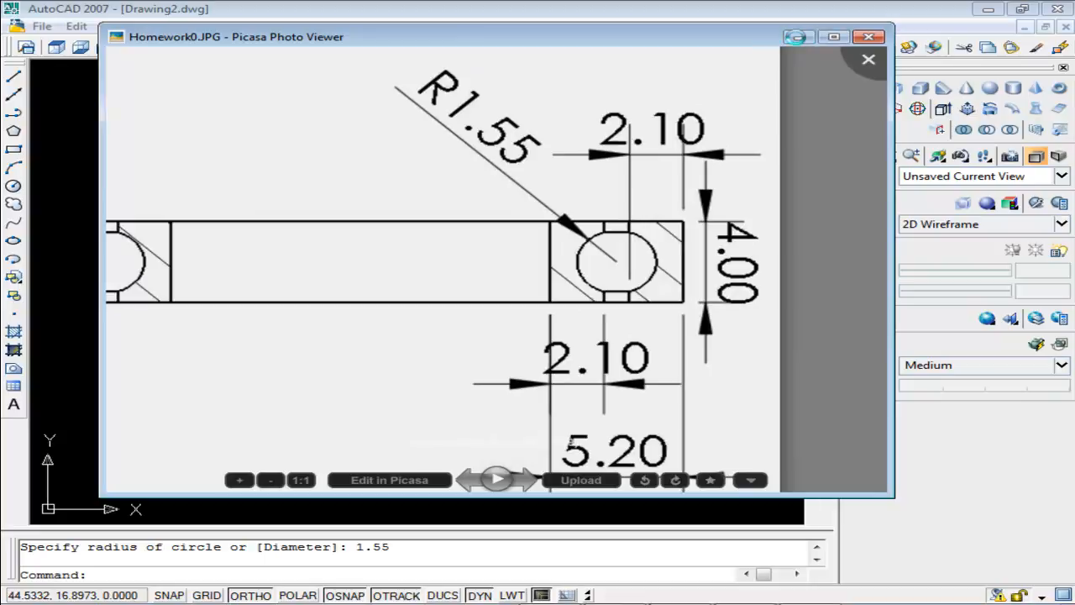
click(797, 37)
click(14, 76)
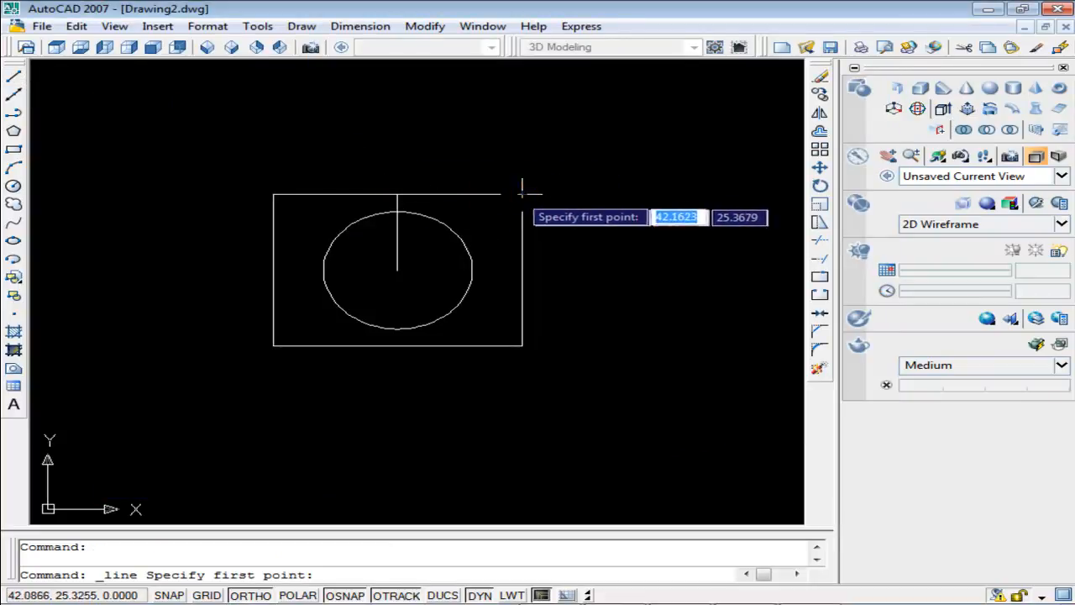
text(2)
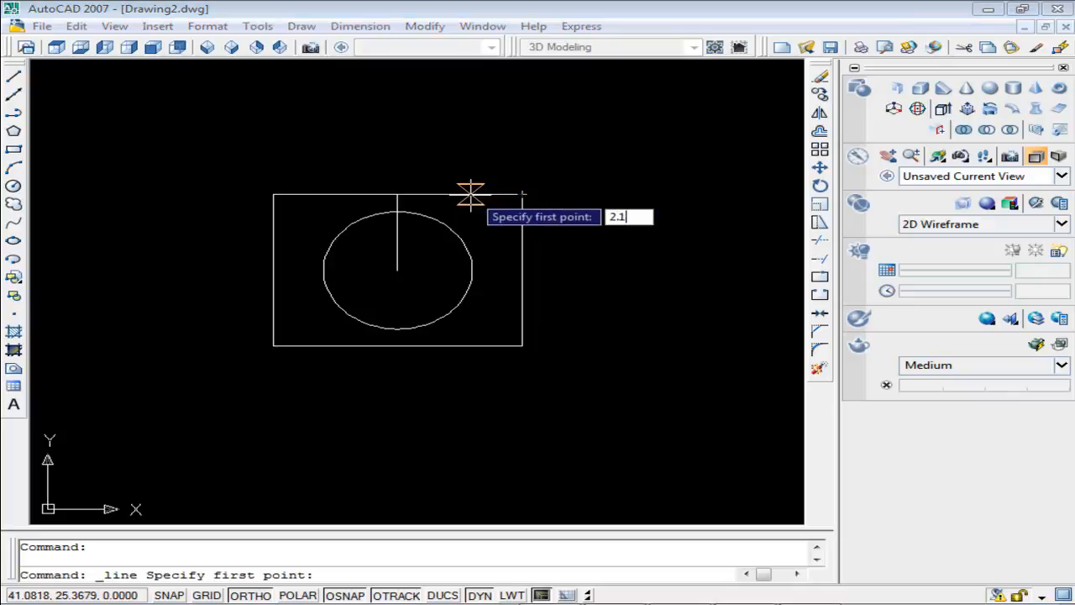
text(.1)
key(Return)
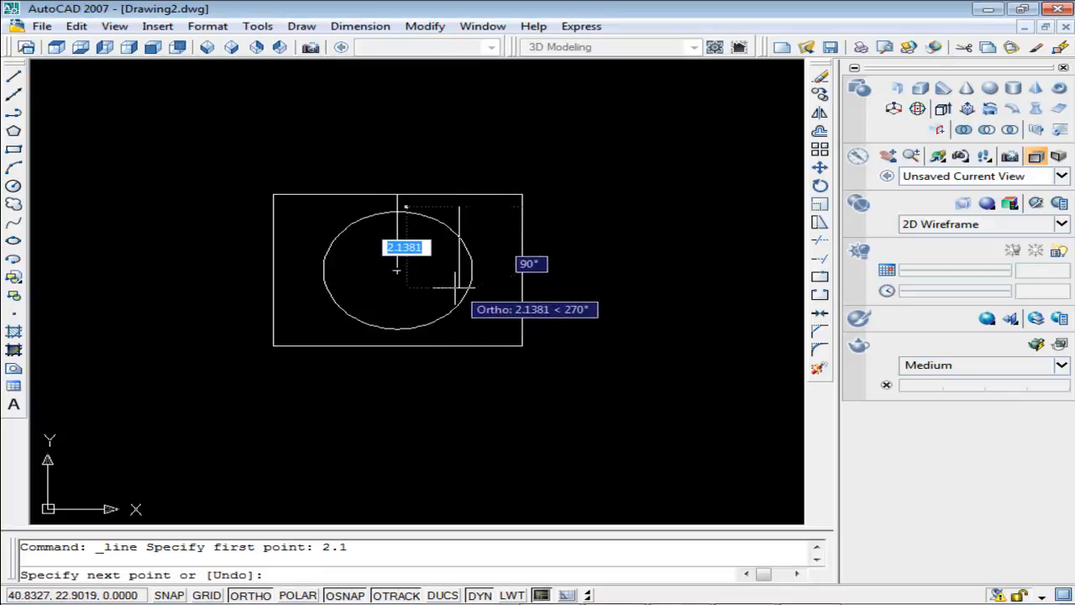
key(Escape)
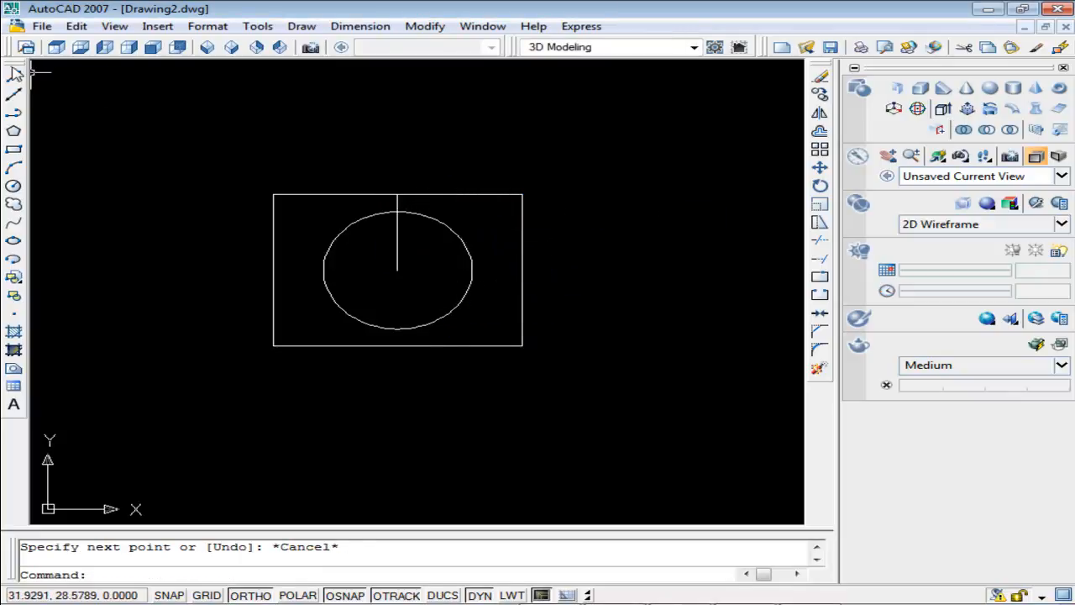
click(13, 76)
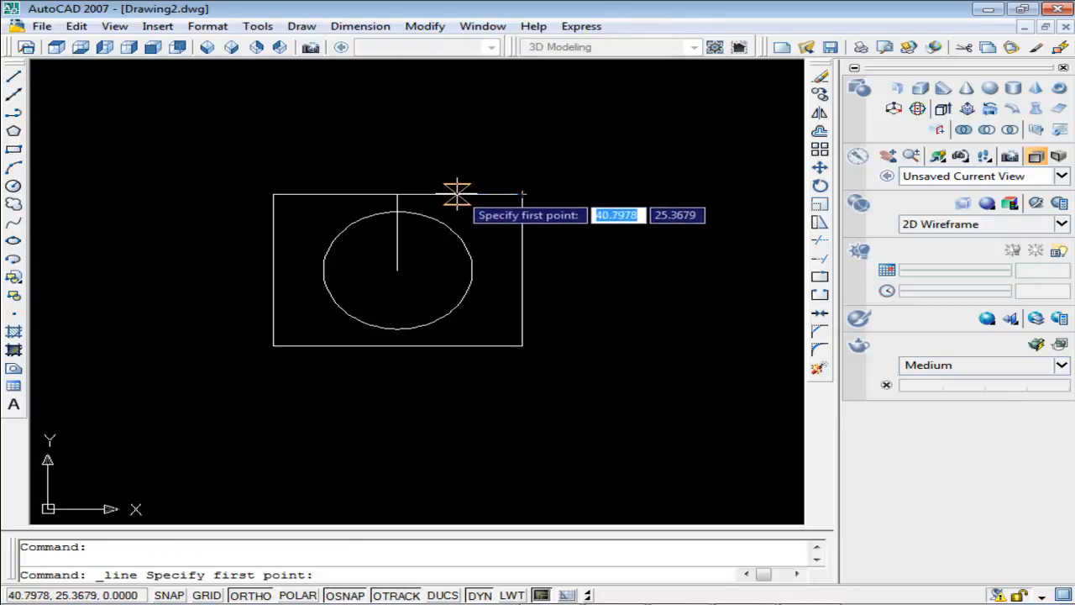
text(2.1)
key(Return)
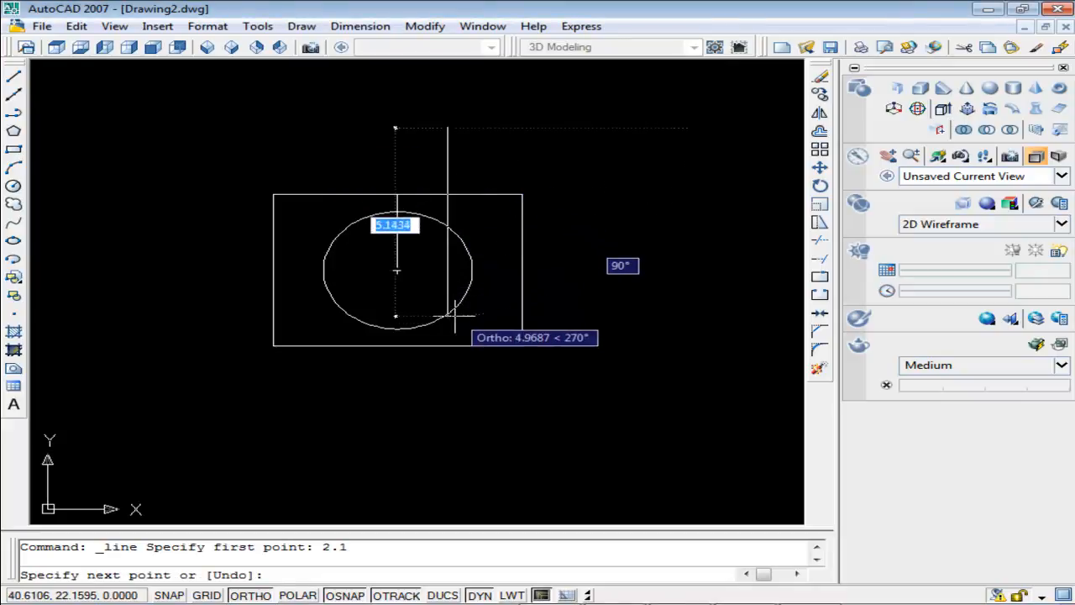
key(Escape)
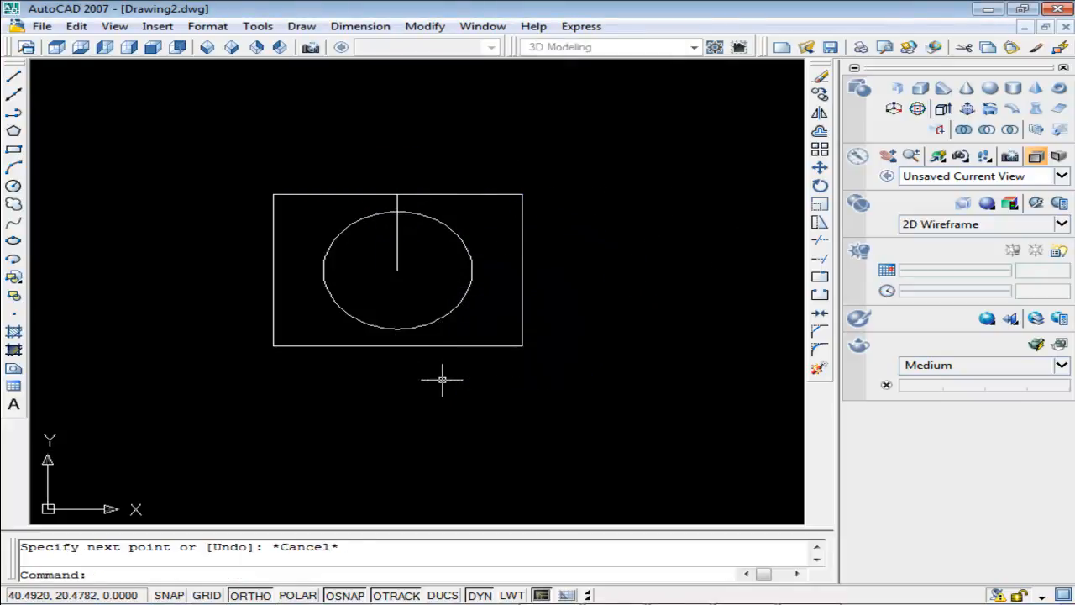
Step: Draw a line from the rectangle's upper-right corner 2.1 units left along the top edge, continuing straight down to the bottom edge
click(14, 76)
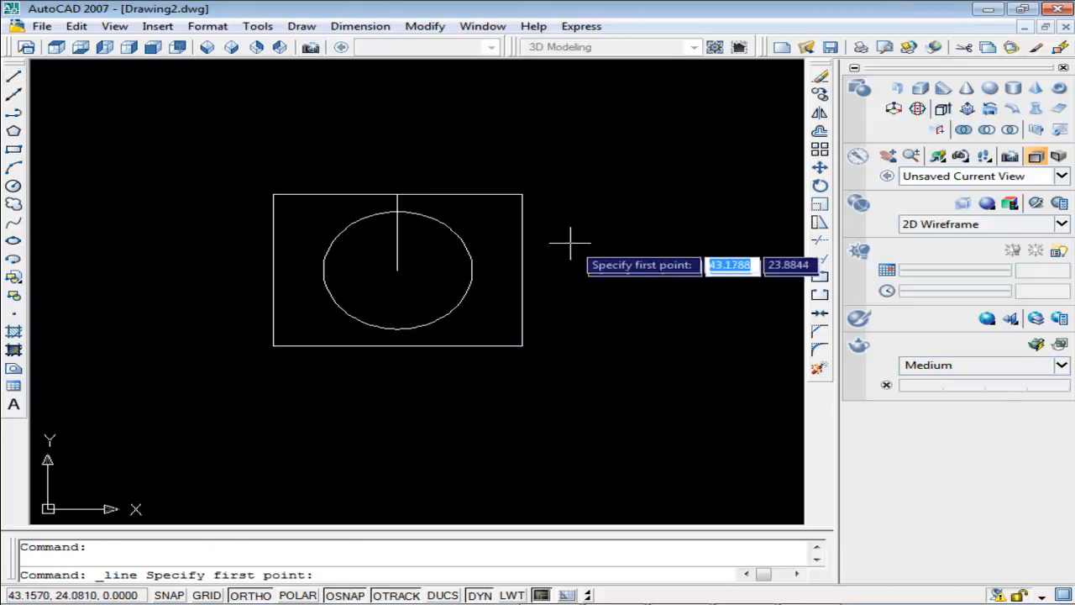
click(522, 194)
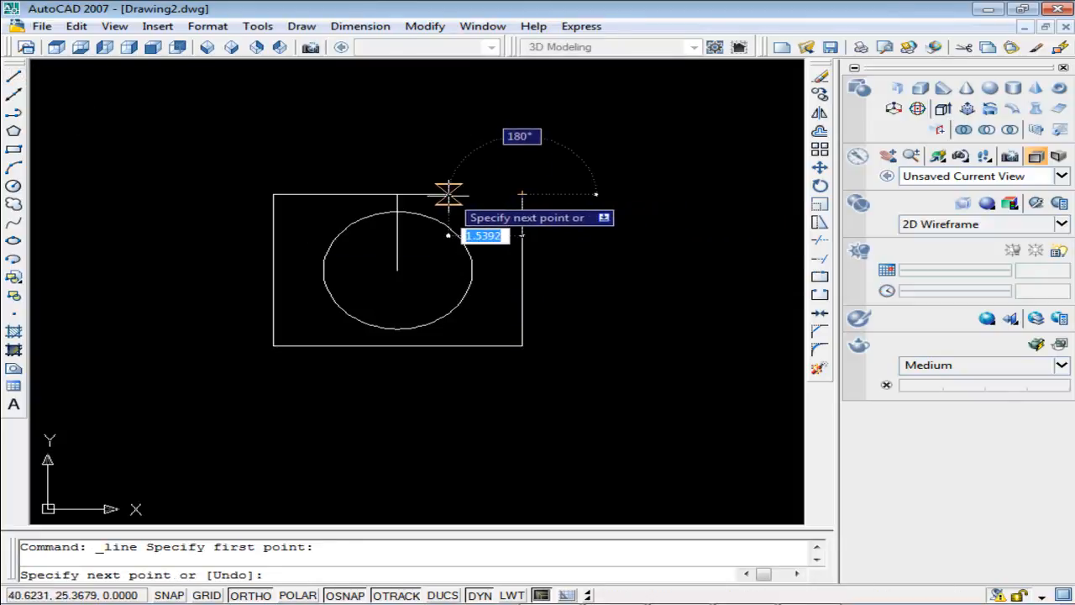
text(2.1)
key(Return)
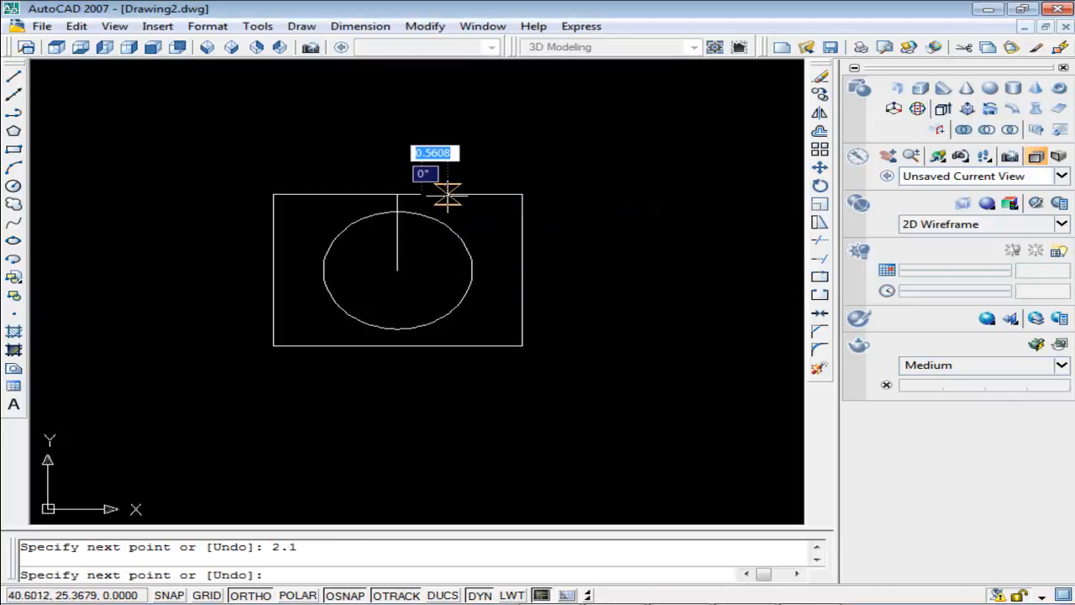
click(422, 346)
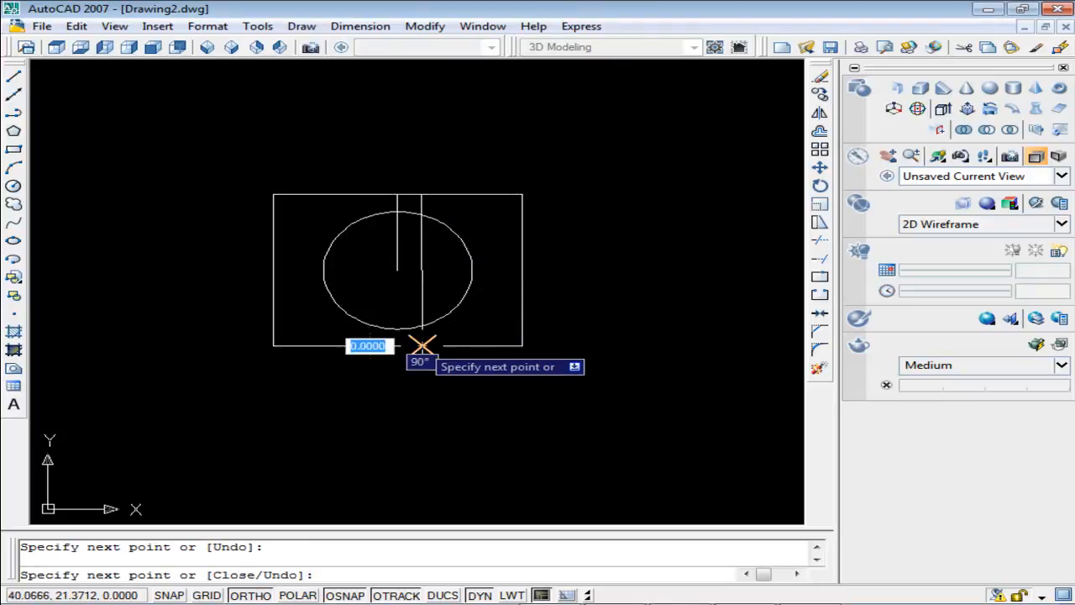
key(Escape)
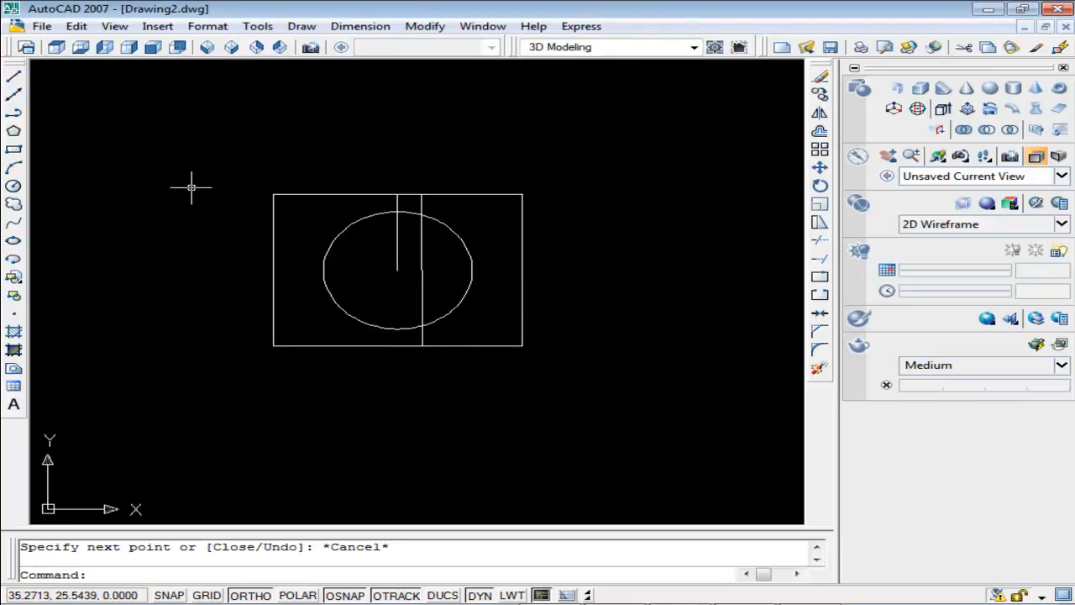
Step: Draw a line from the rectangle's upper-left corner 2.1 units right along the top edge, continuing straight down to the bottom edge
click(13, 75)
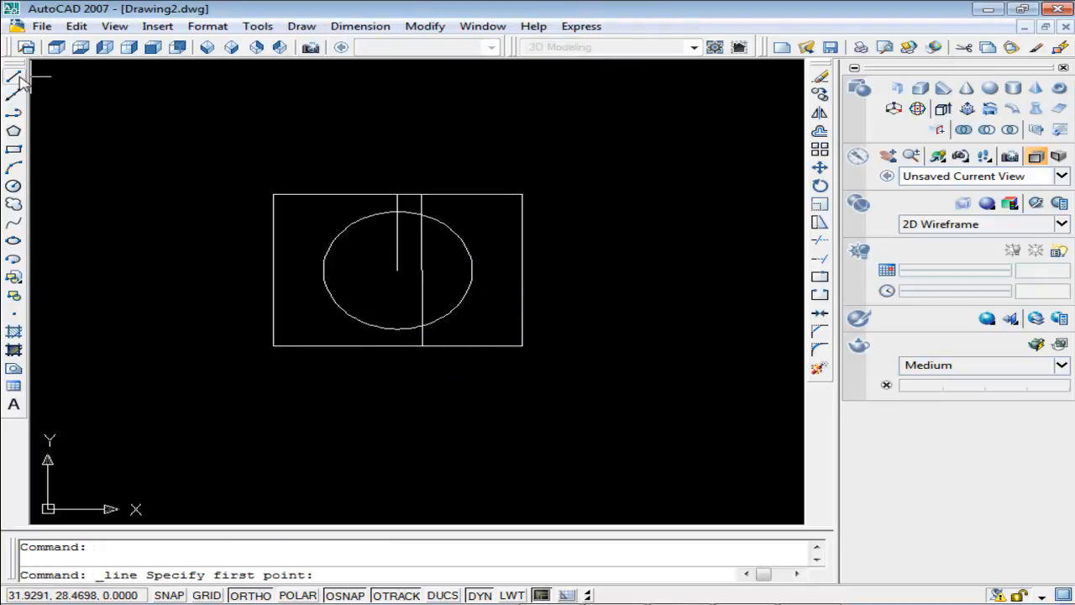
click(274, 194)
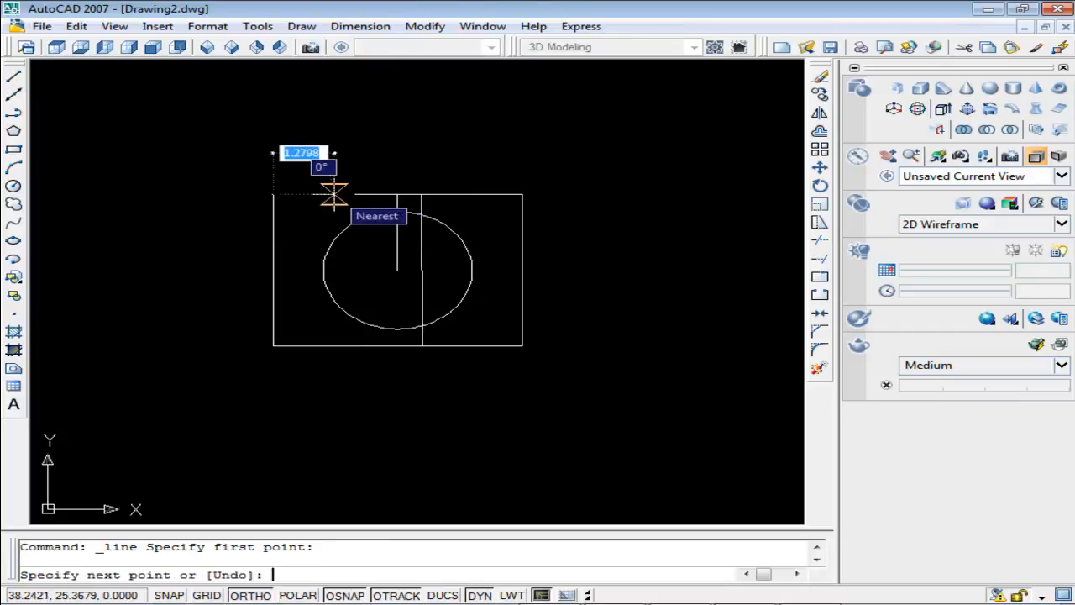
text(2.)
key(Return)
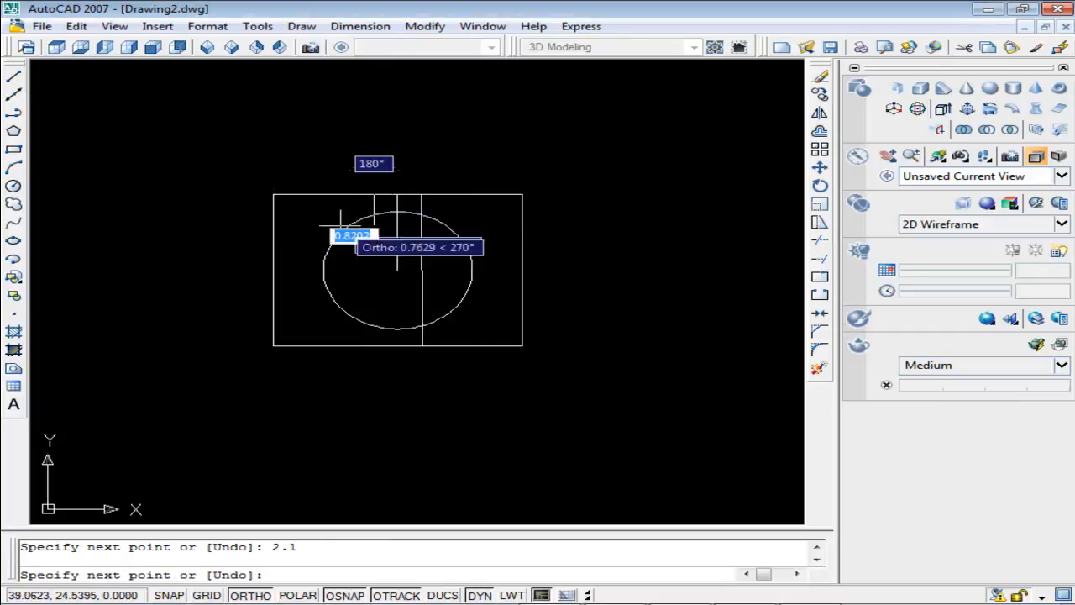
click(373, 340)
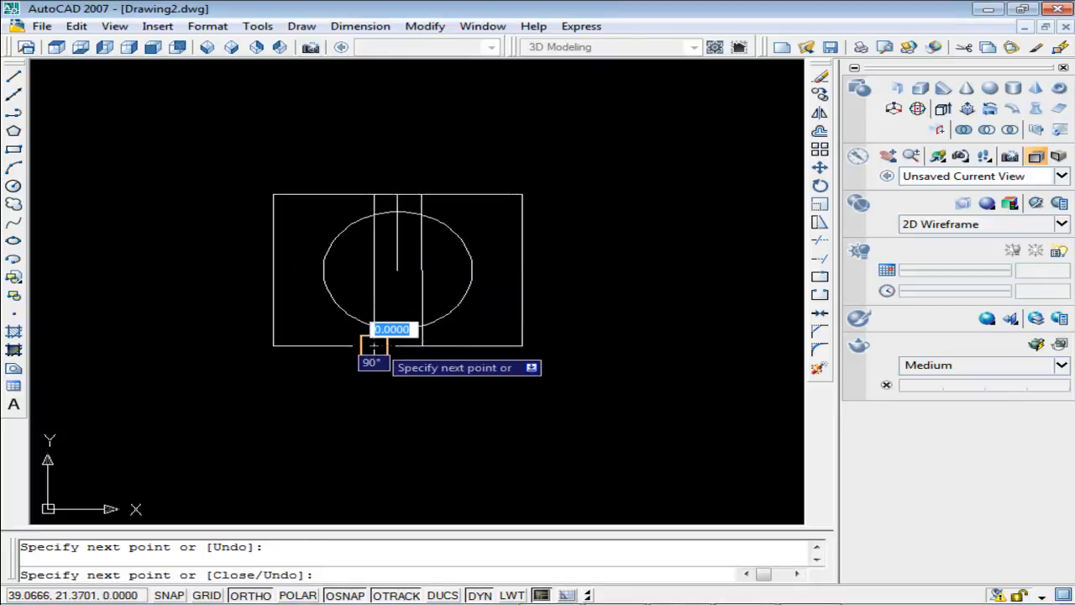
key(Escape)
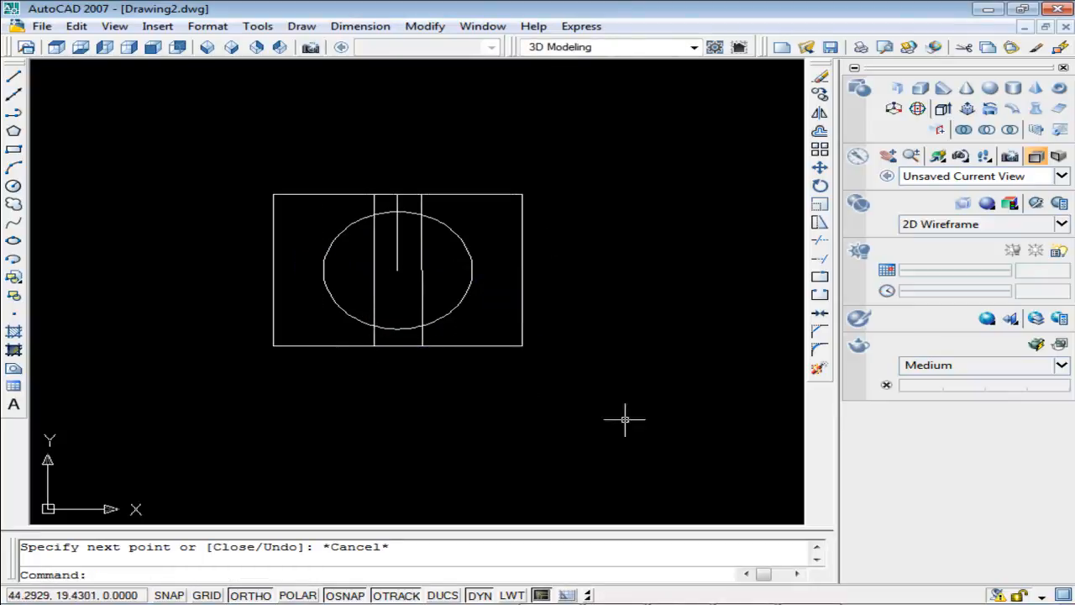
Step: Examine the gaps above and below the ball in the left ring section of Homework0.JPG, and minimize the viewer
key(alt+Tab)
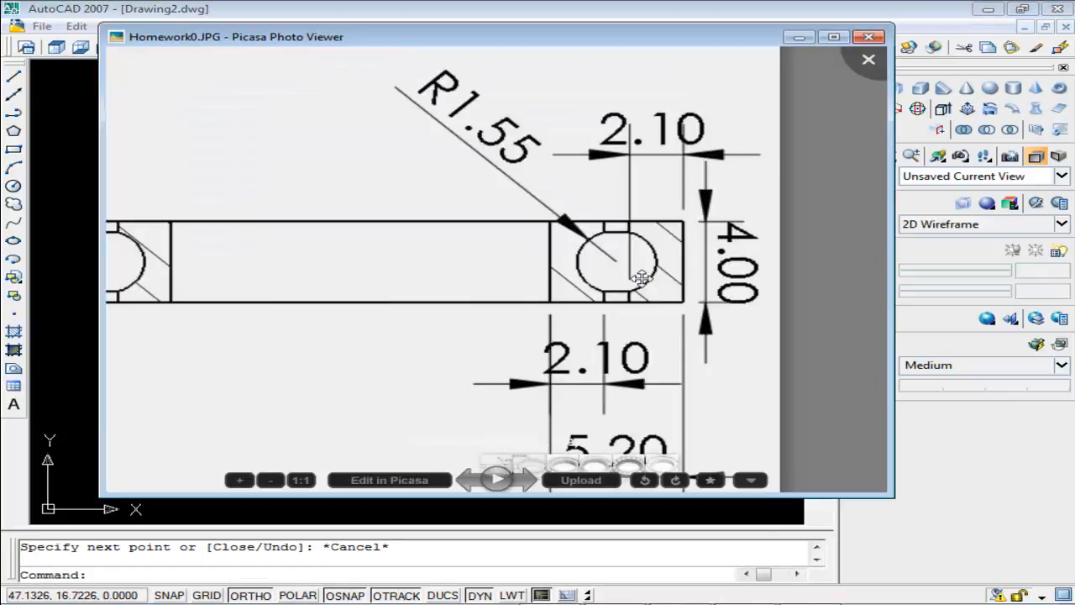
drag(420, 279, 563, 297)
scroll(238, 271, up, 5)
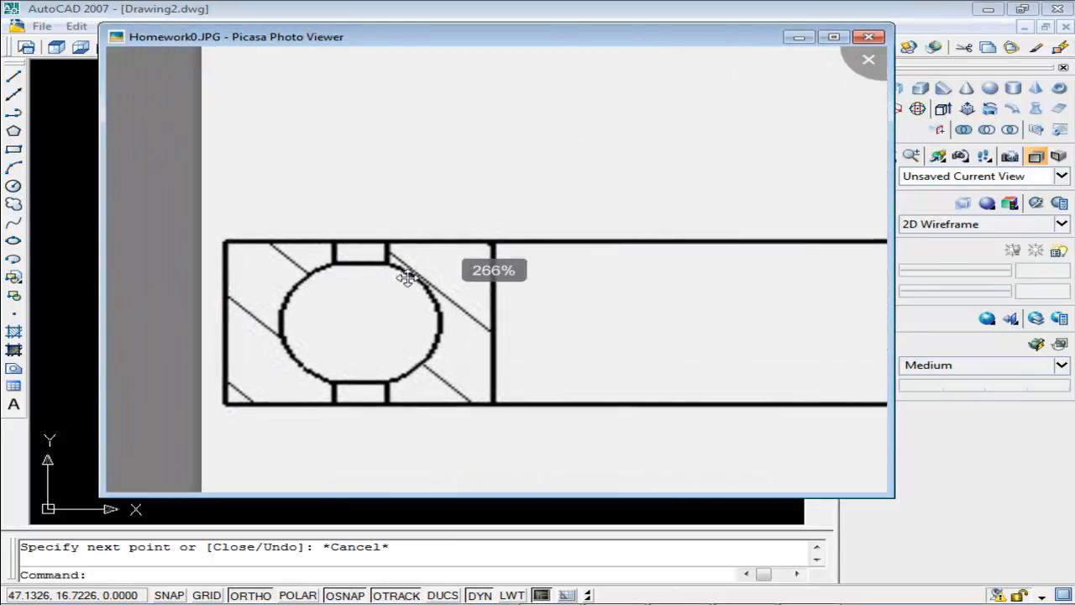
click(799, 37)
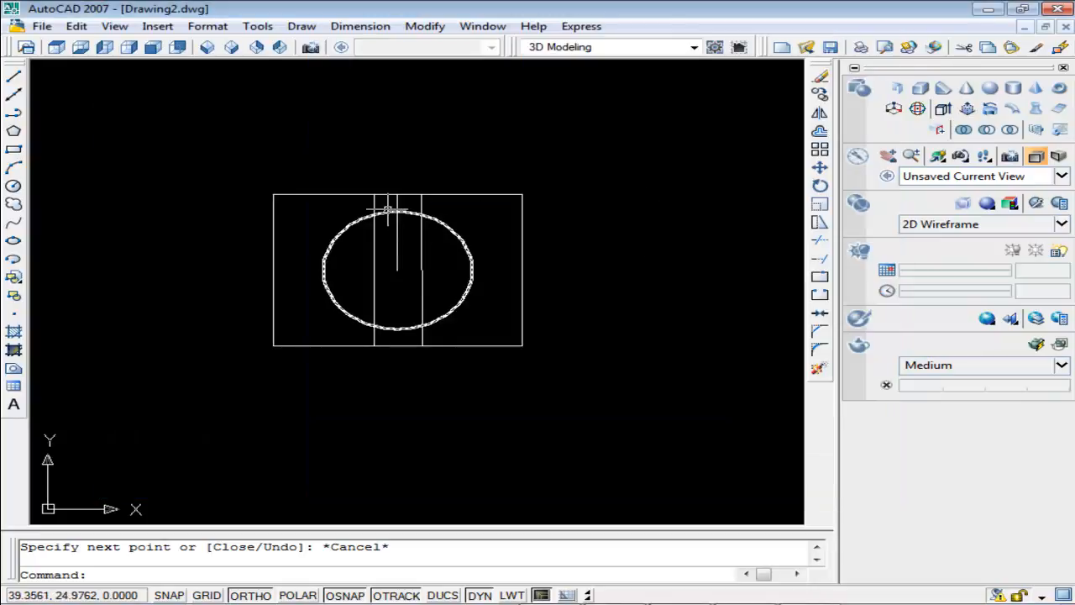
Step: Trim the circle's upper and lower arcs between the two full-height vertical lines, and erase the 2-unit centre line
click(820, 243)
key(Return)
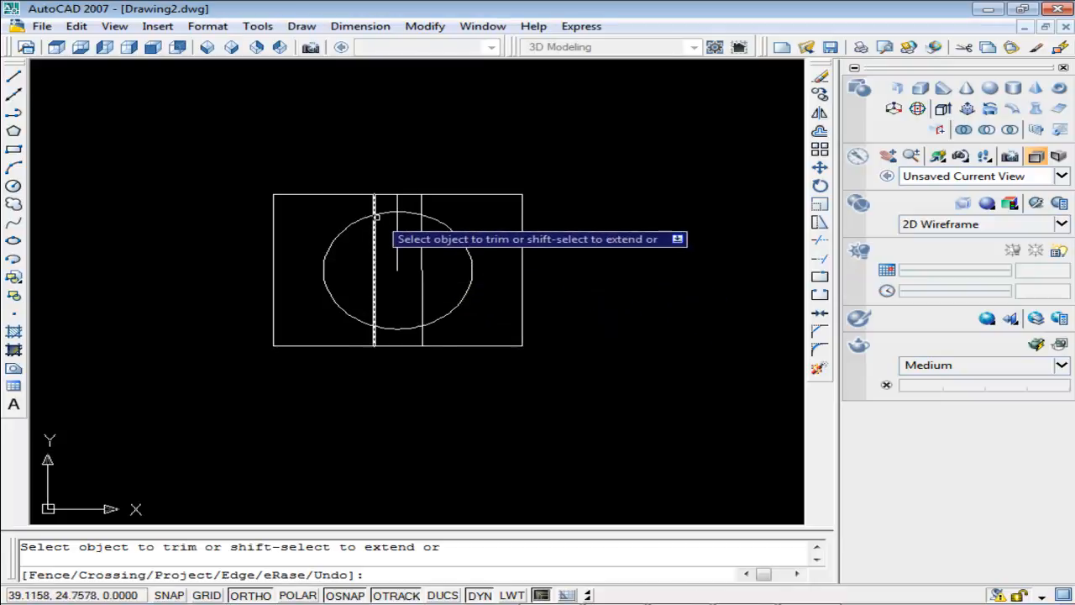
click(389, 212)
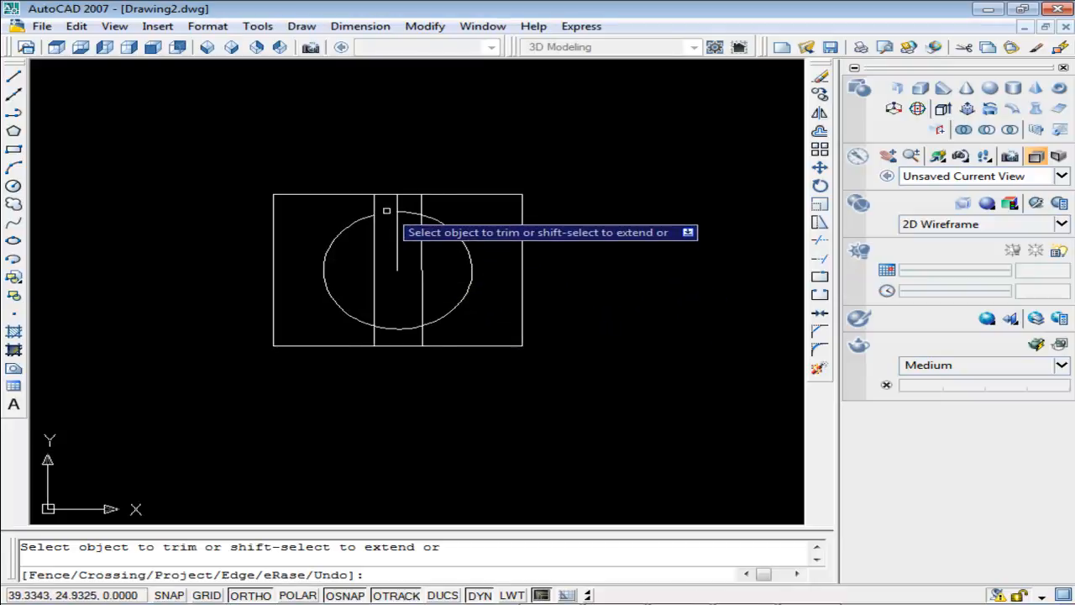
click(413, 326)
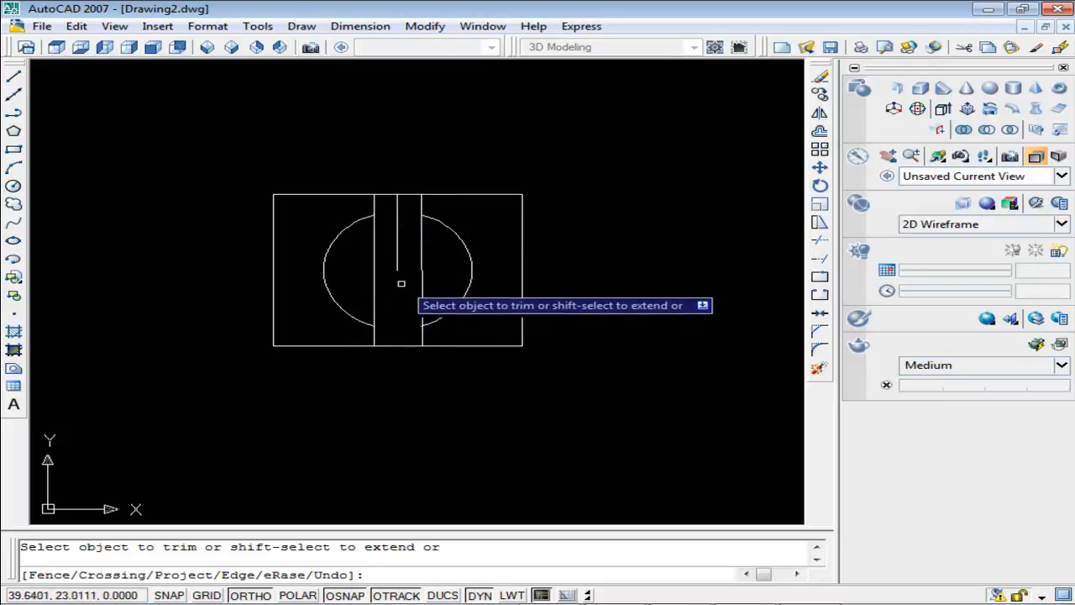
key(Escape)
click(398, 232)
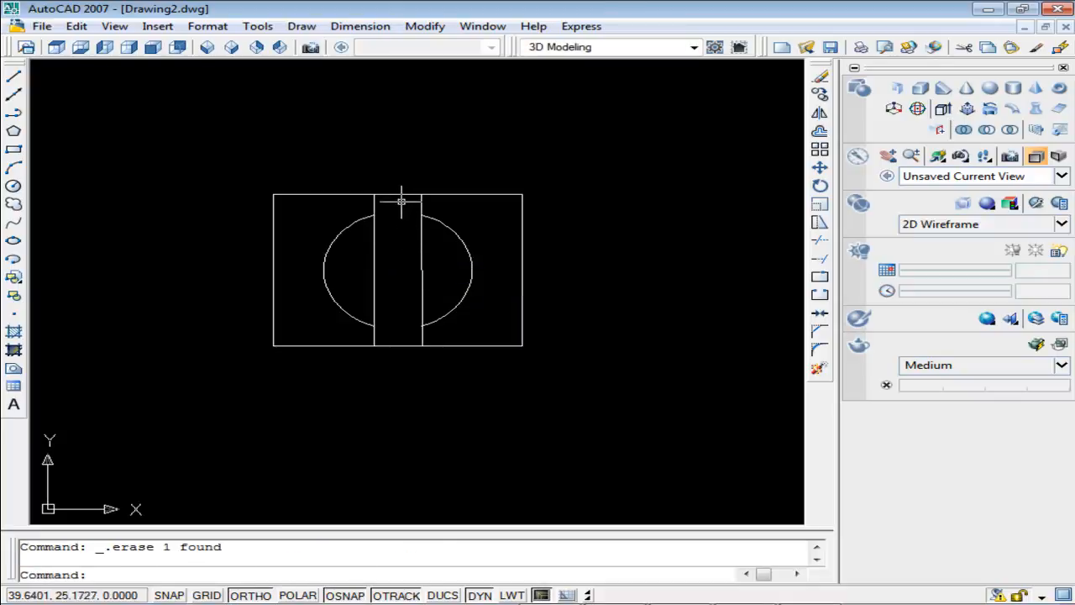
Step: Trim the rectangle's top and bottom edges between the two vertical lines, and trim those lines' segments between the arc ends
click(820, 244)
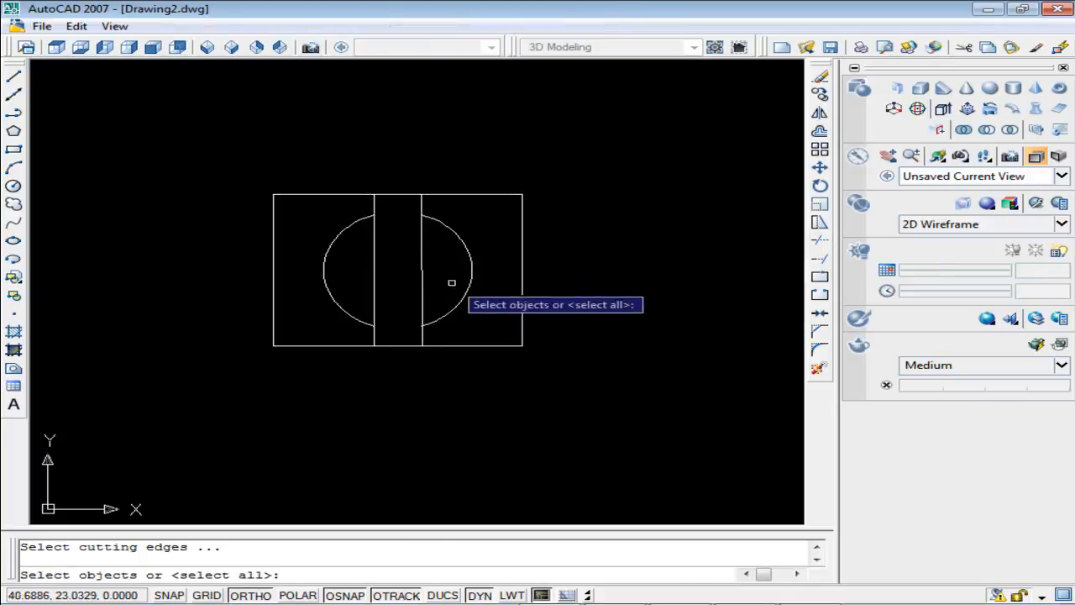
key(Return)
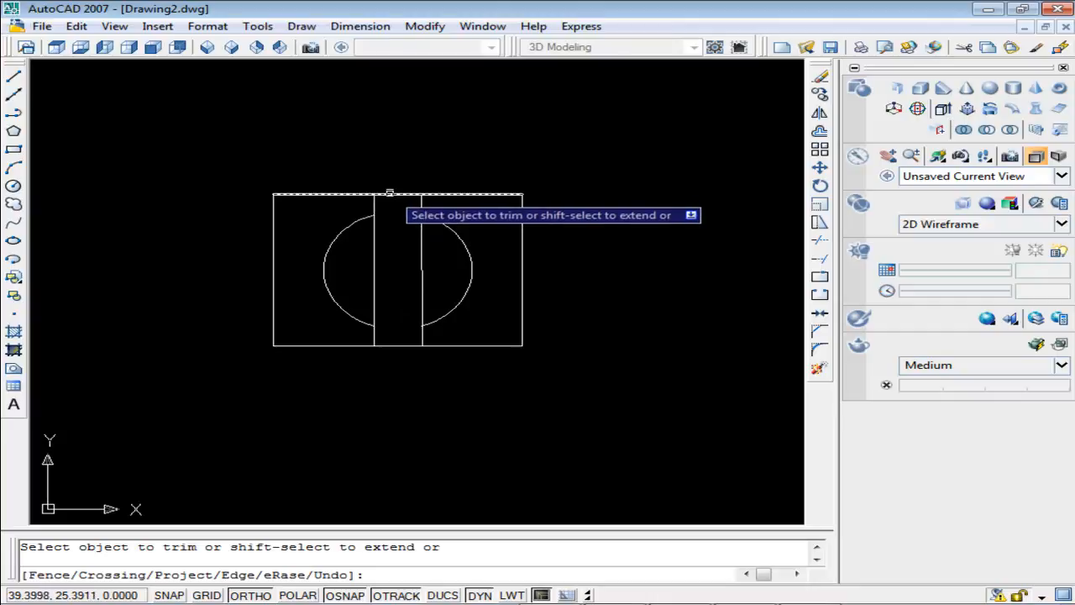
click(392, 193)
click(393, 348)
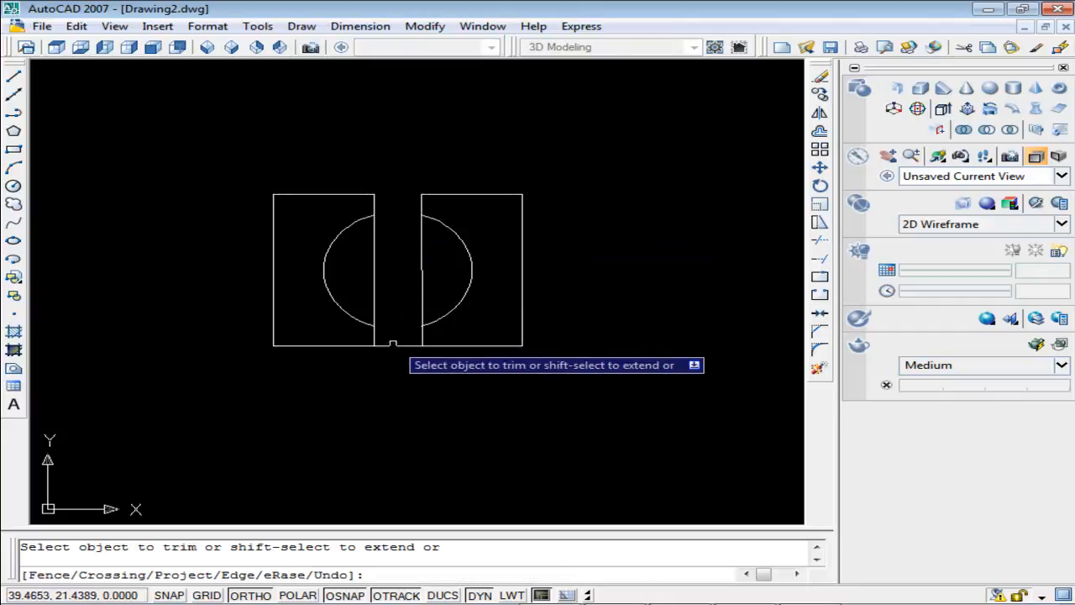
click(406, 346)
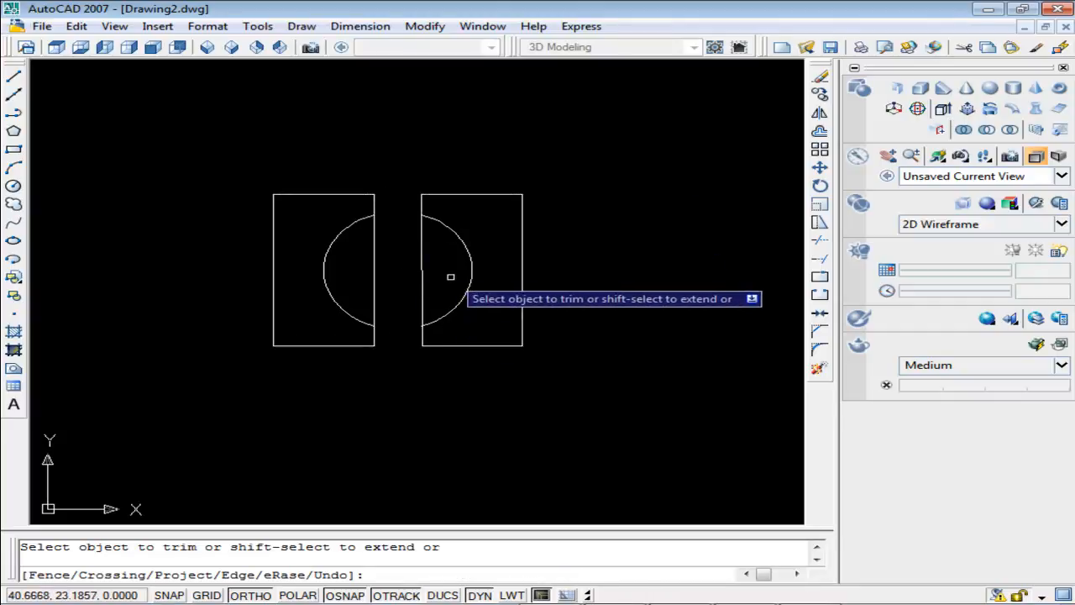
click(422, 252)
click(376, 273)
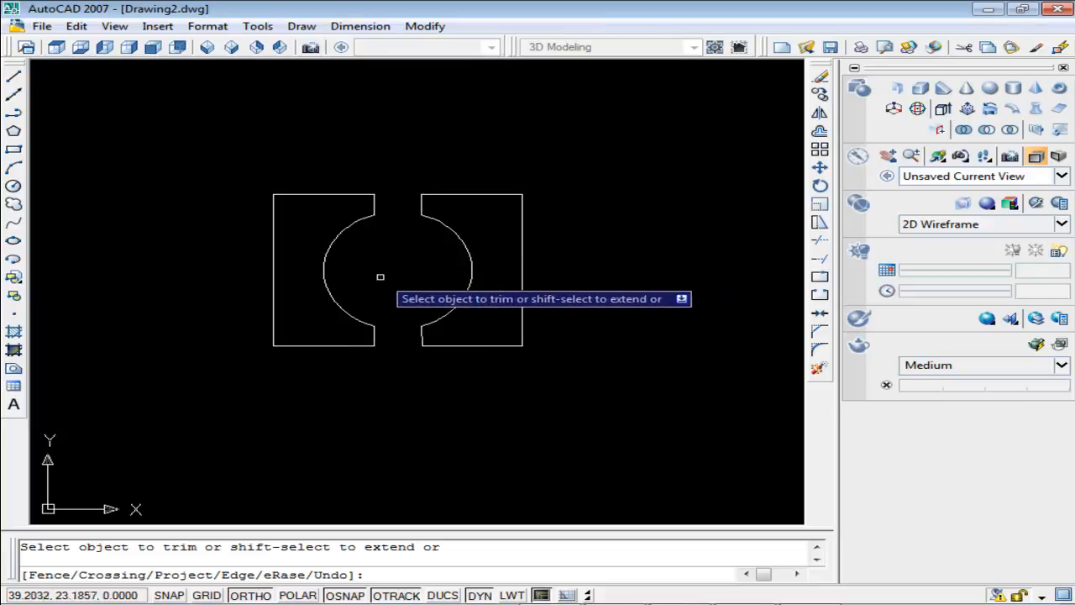
key(Escape)
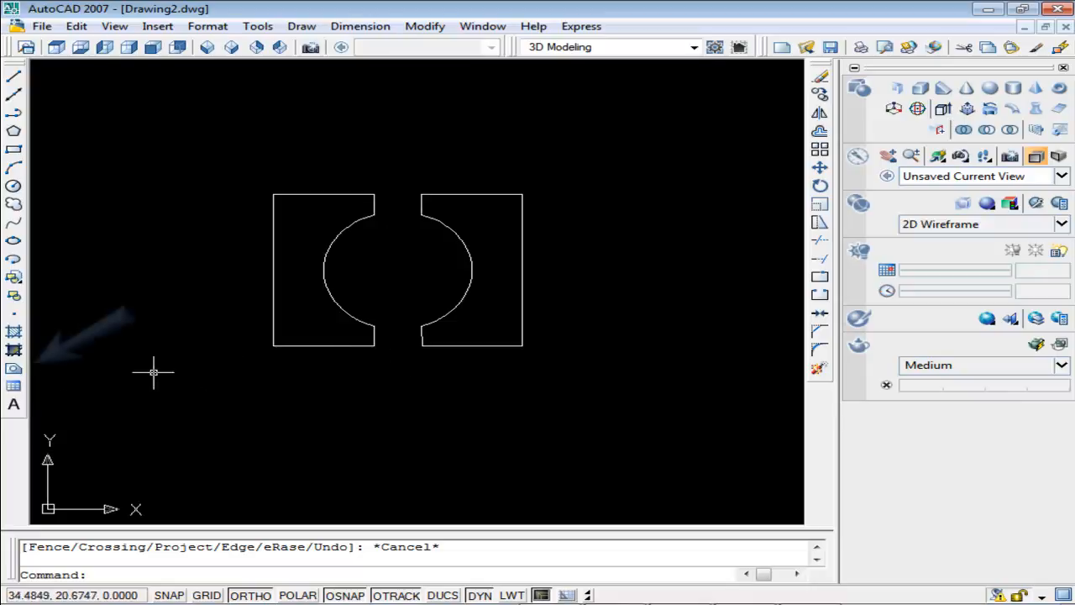
Step: Convert the closed left ring profile into a region and set the visual style to Conceptual
click(19, 367)
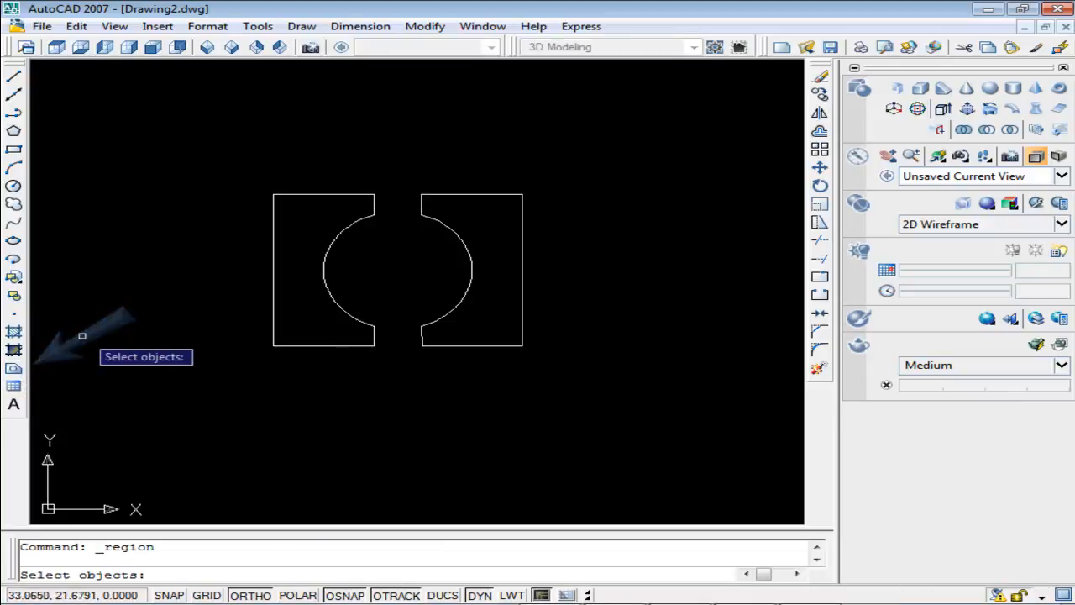
click(293, 194)
click(273, 224)
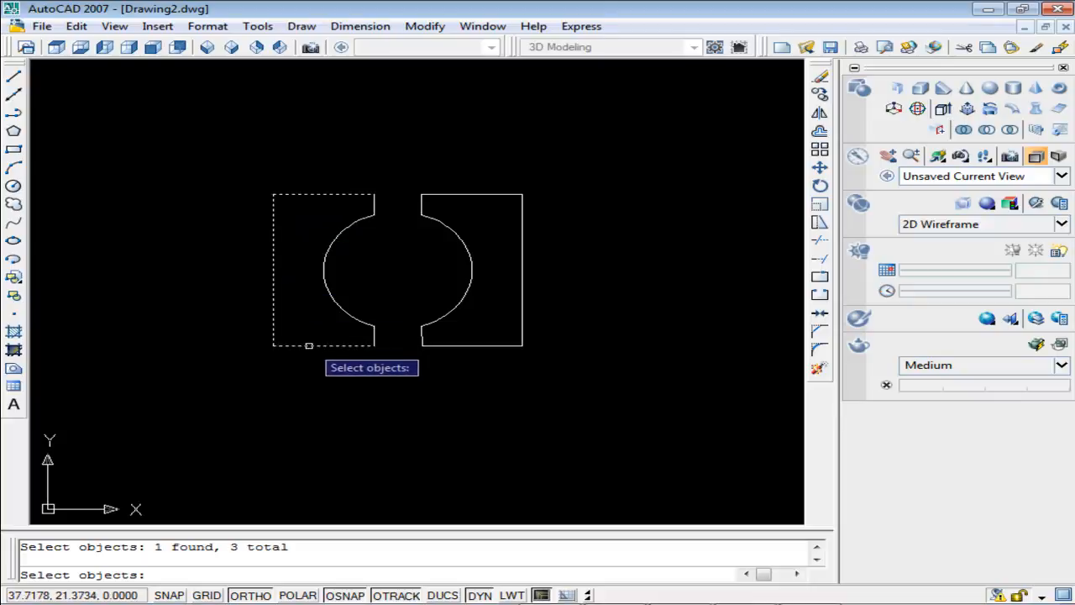
click(362, 326)
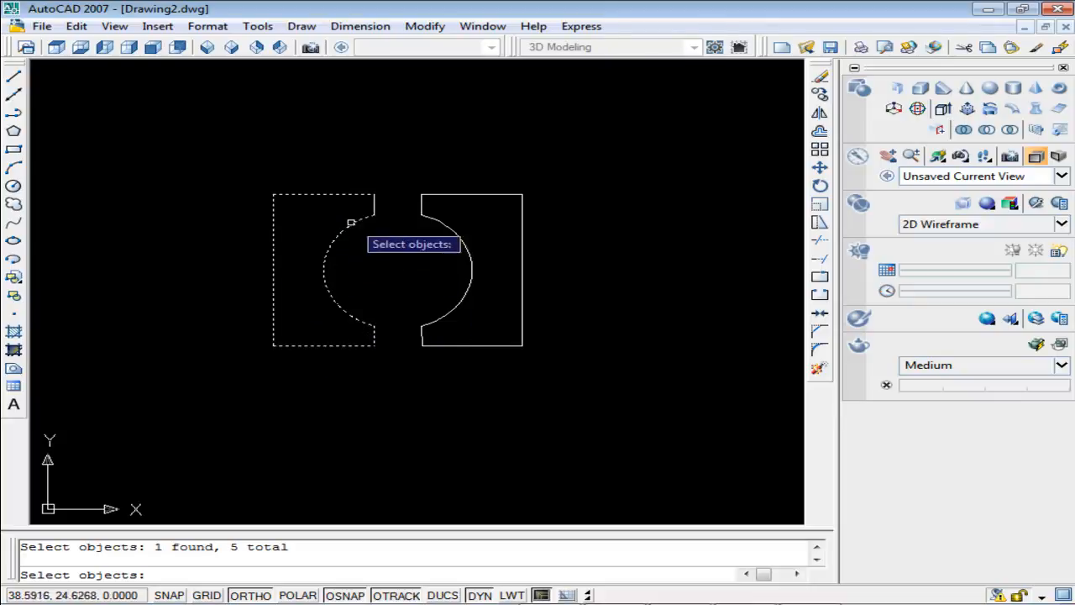
key(Return)
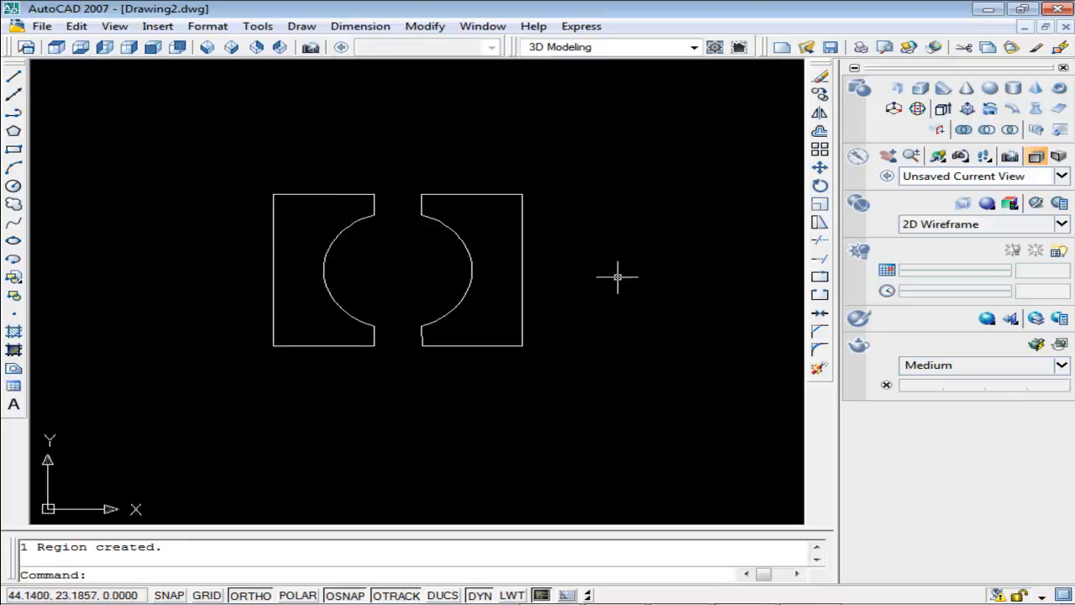
click(935, 226)
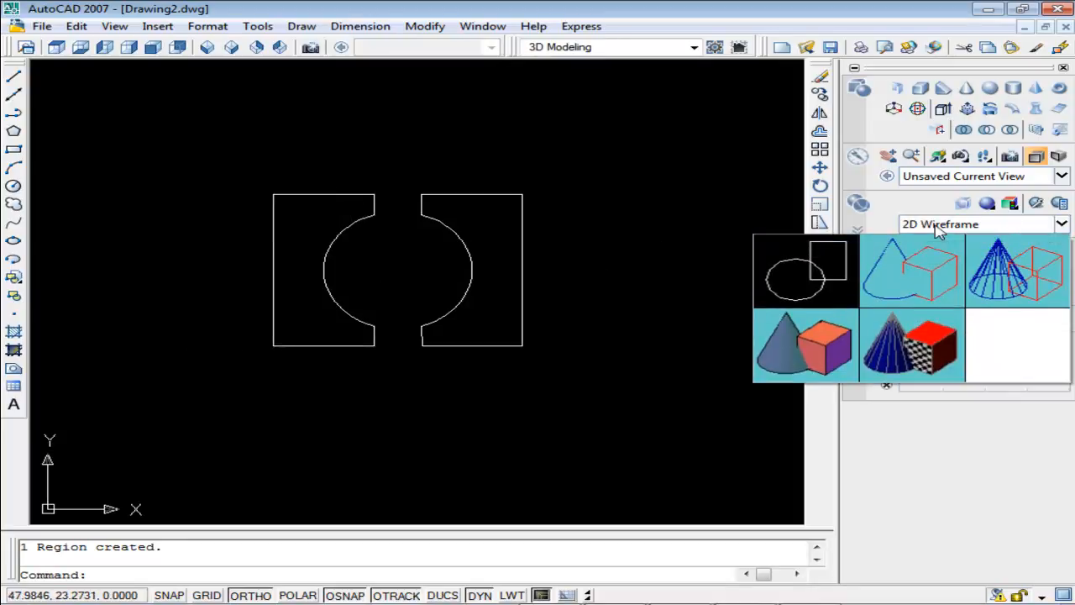
click(836, 351)
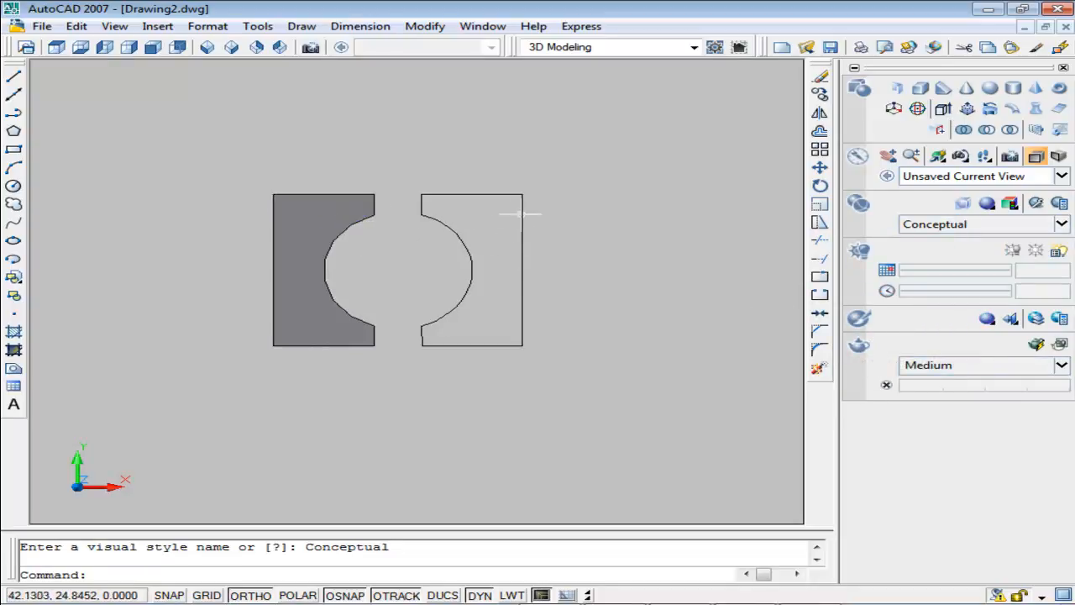
Step: Try to convert the right ring profile's arc and all its straight edges into a region
click(13, 369)
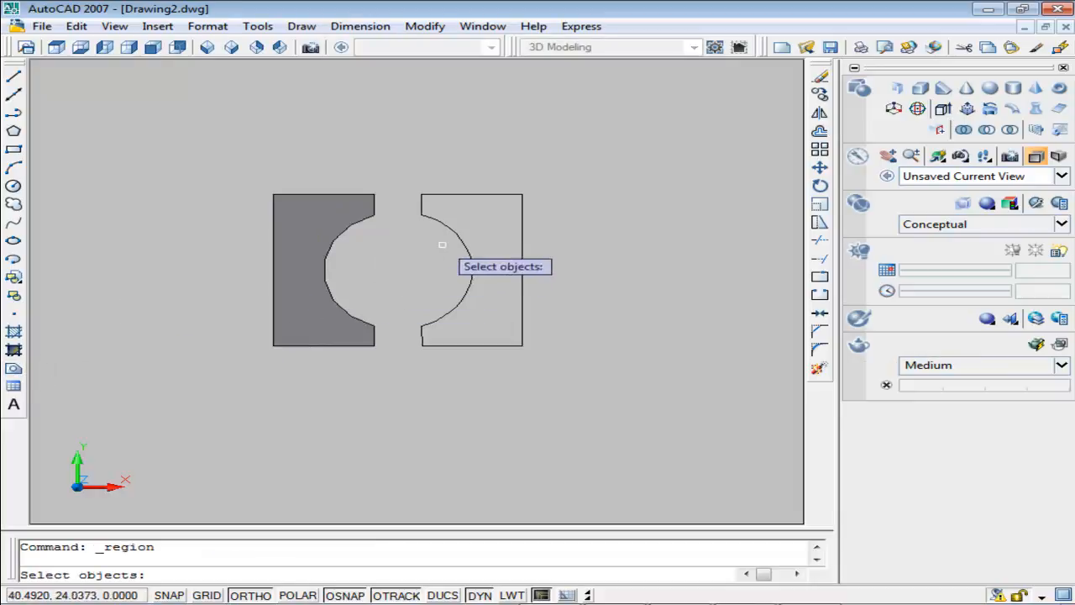
click(450, 234)
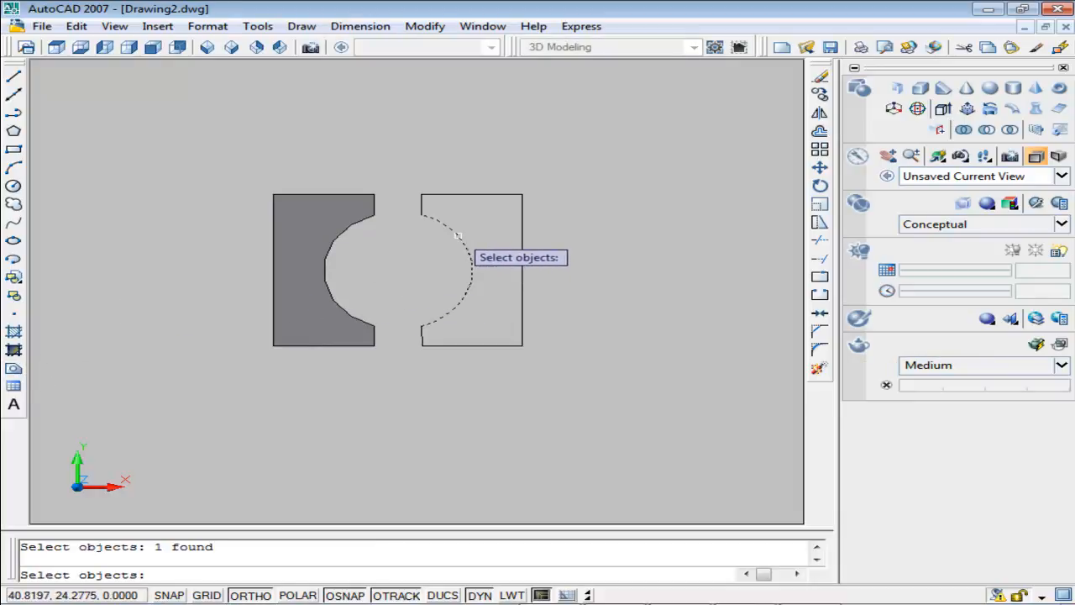
click(440, 194)
click(522, 245)
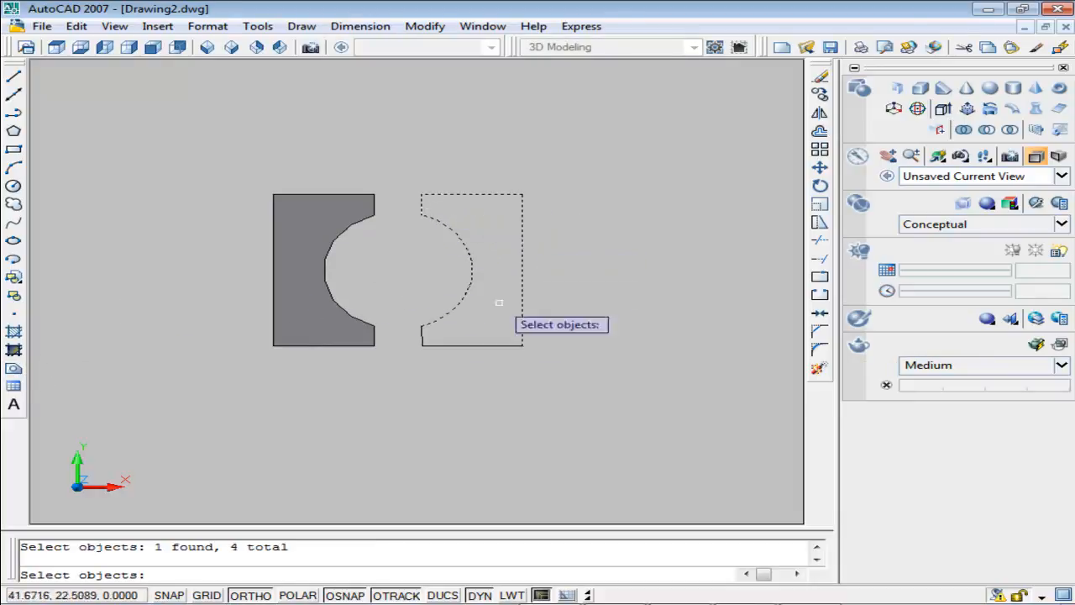
click(422, 336)
click(437, 346)
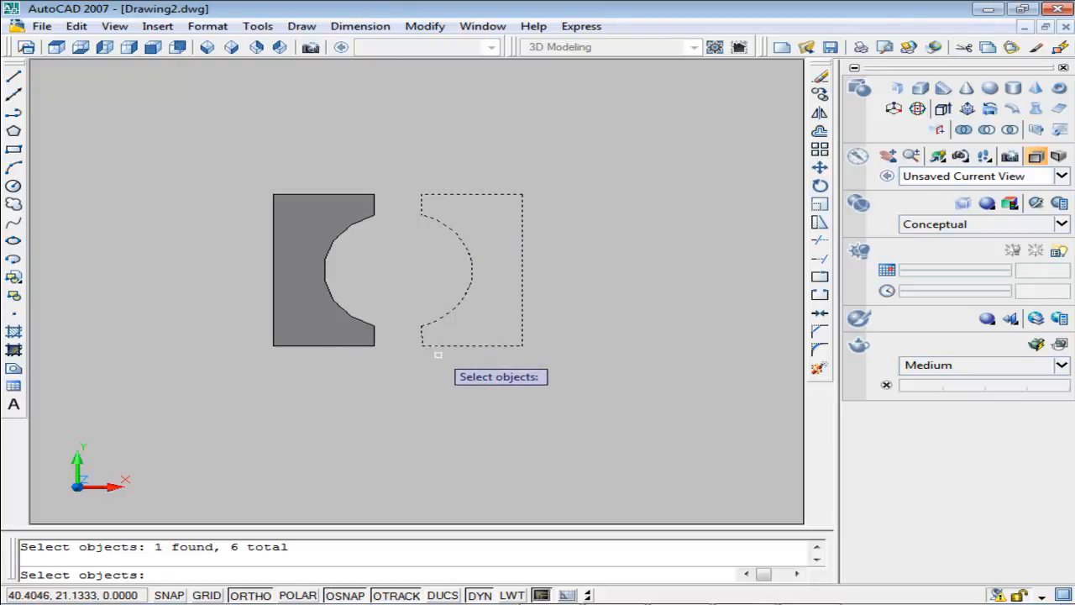
key(Return)
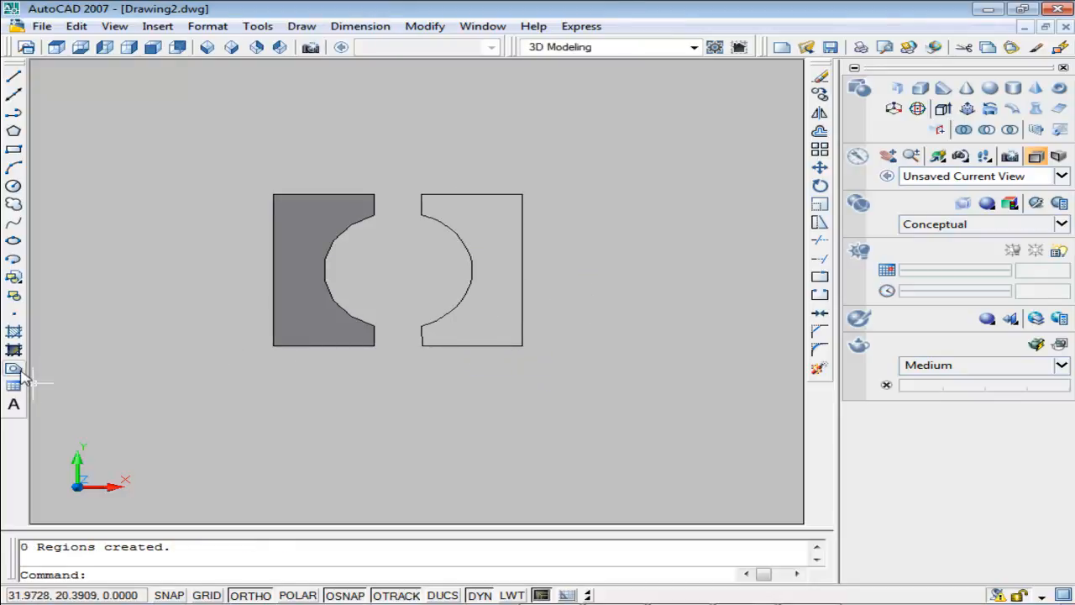
Step: Try the region conversion again with the right profile's arc, short inner verticals, top edge and outer vertical edge
click(14, 369)
click(422, 334)
click(431, 321)
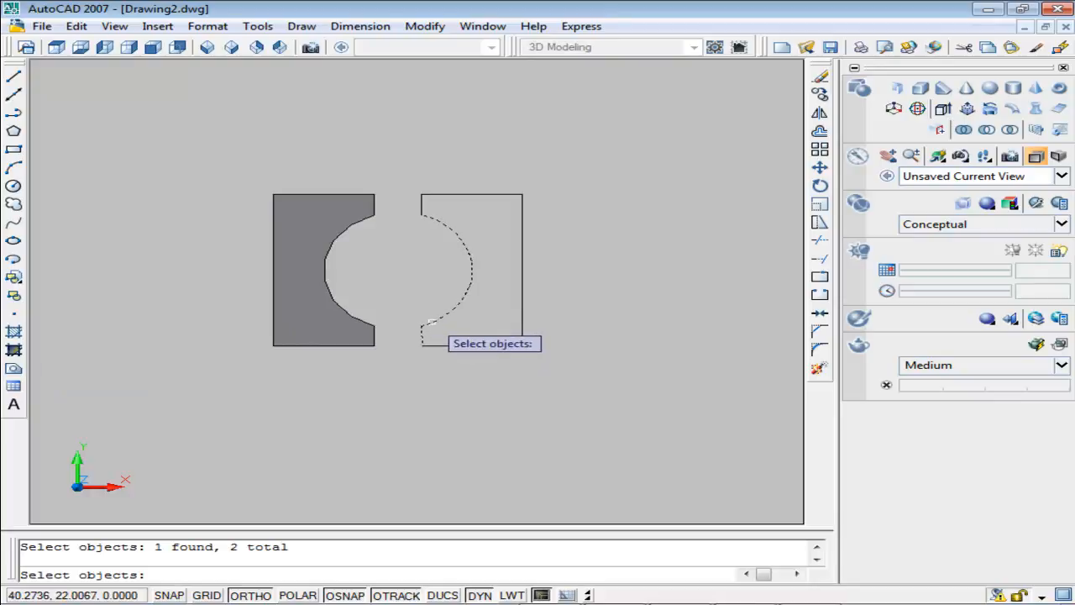
click(421, 206)
click(462, 194)
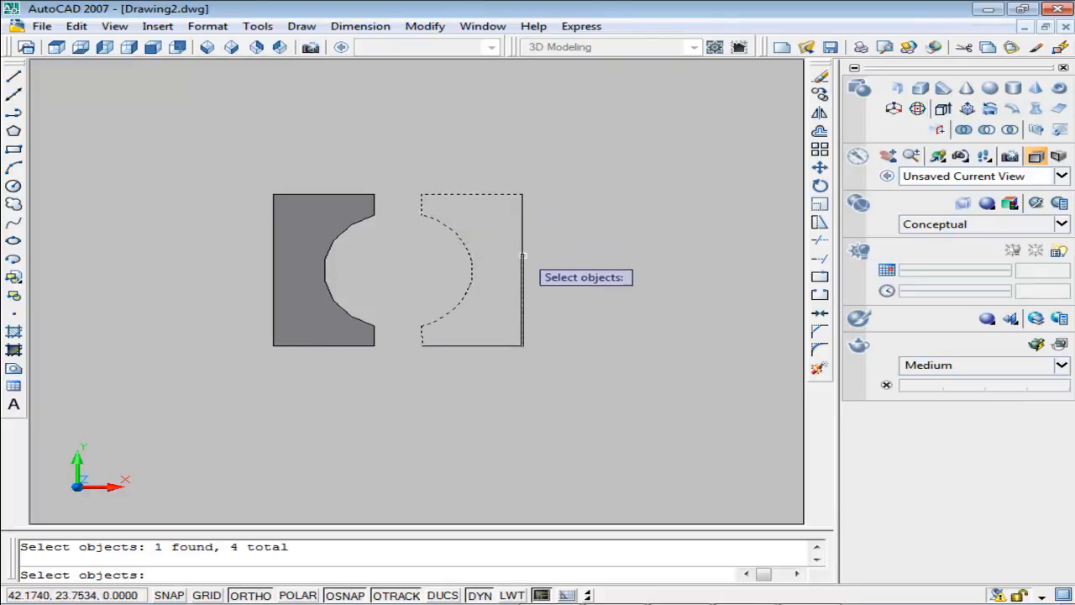
click(522, 275)
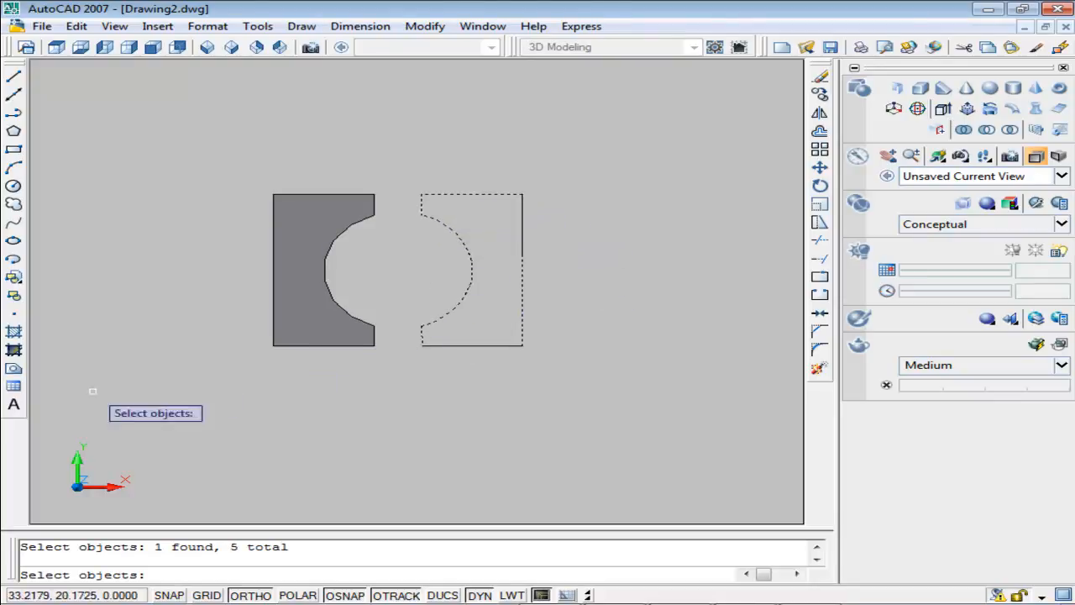
key(Return)
Step: Retry the right profile's region conversion, reselecting the complete outline including its bottom edge
click(15, 369)
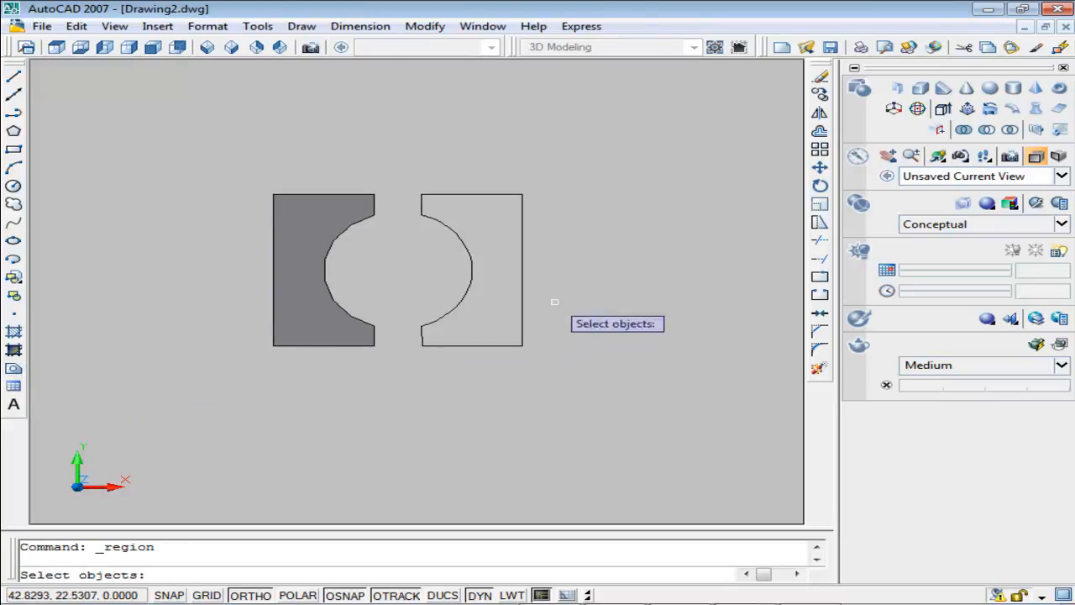
click(522, 245)
click(500, 195)
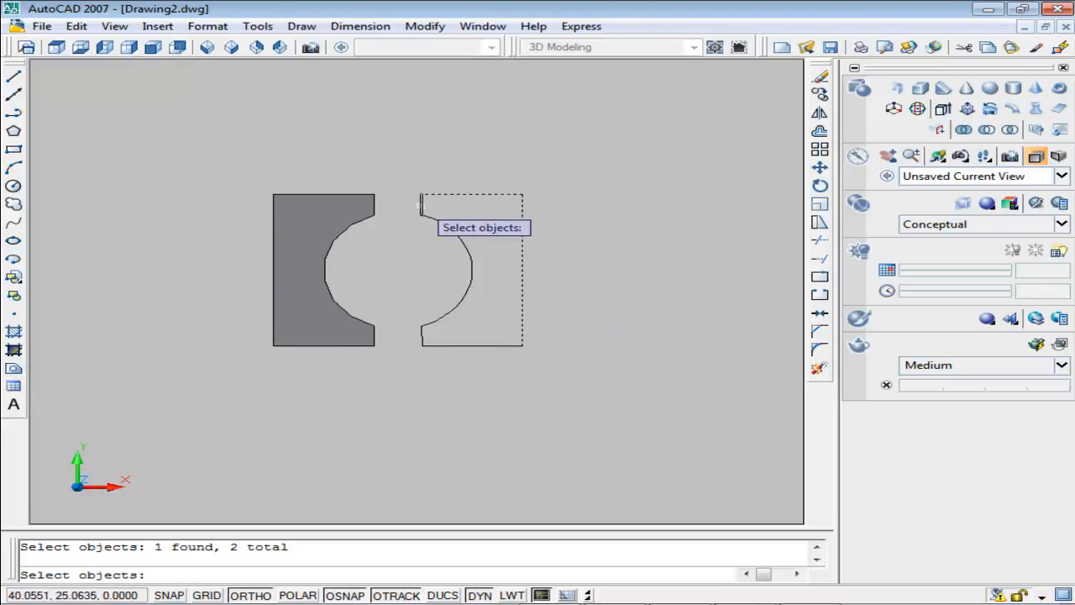
click(422, 204)
click(438, 223)
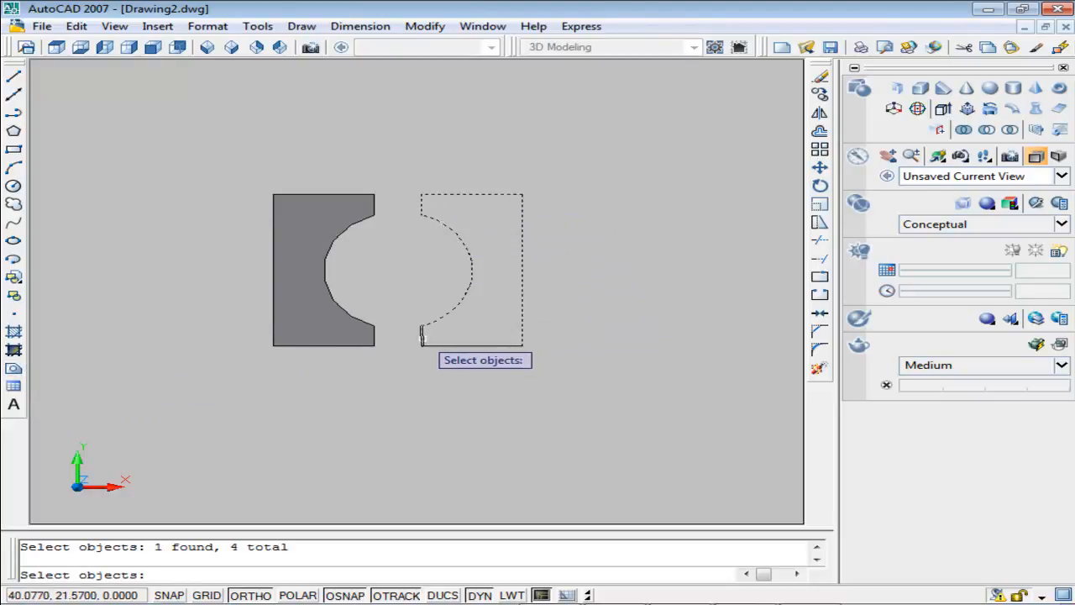
click(422, 335)
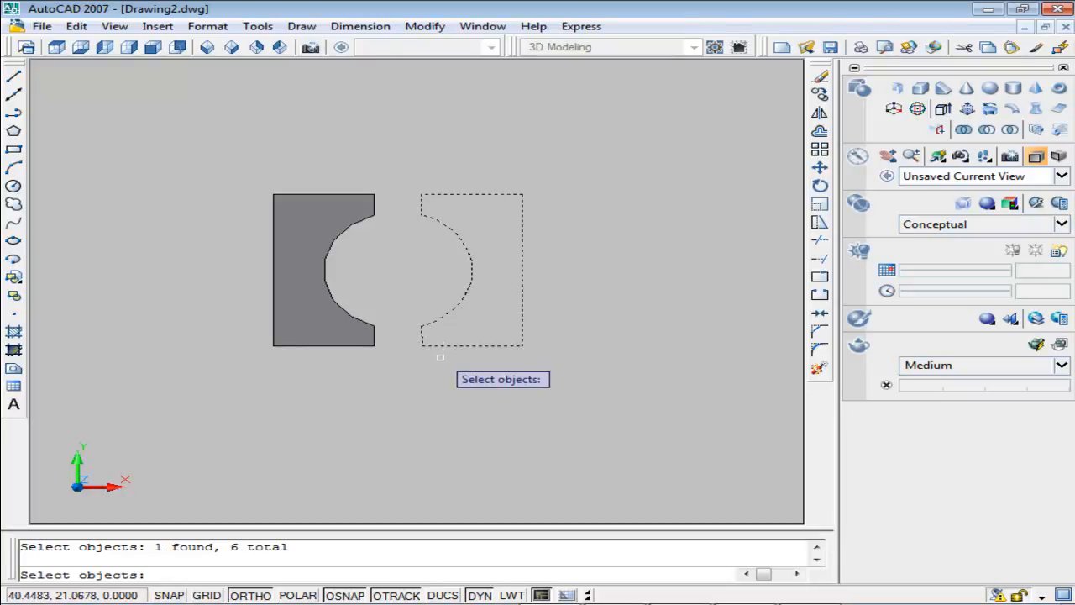
key(Return)
Step: Examine the right profile's corners and arc ends closely for gaps or overhanging line ends
scroll(429, 336, up, 6)
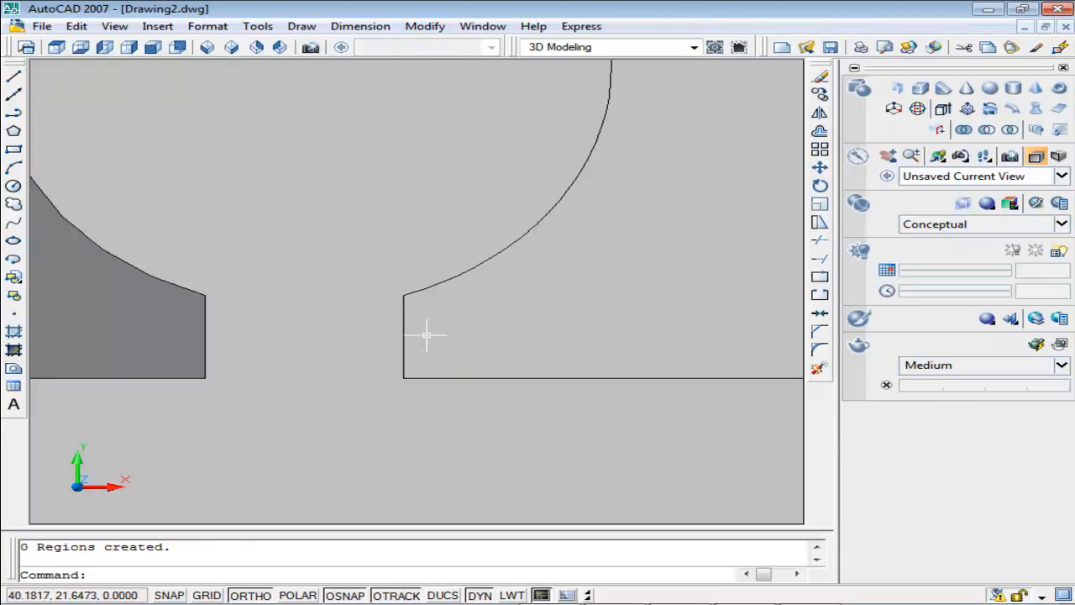
scroll(424, 334, down, 6)
scroll(493, 239, up, 7)
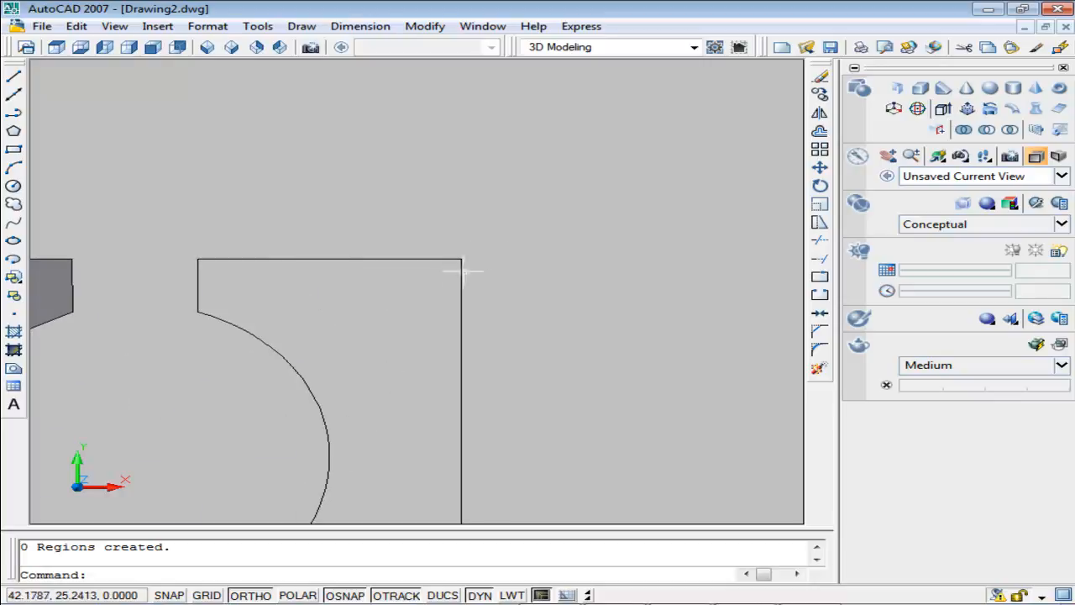
scroll(472, 277, down, 4)
scroll(426, 316, up, 6)
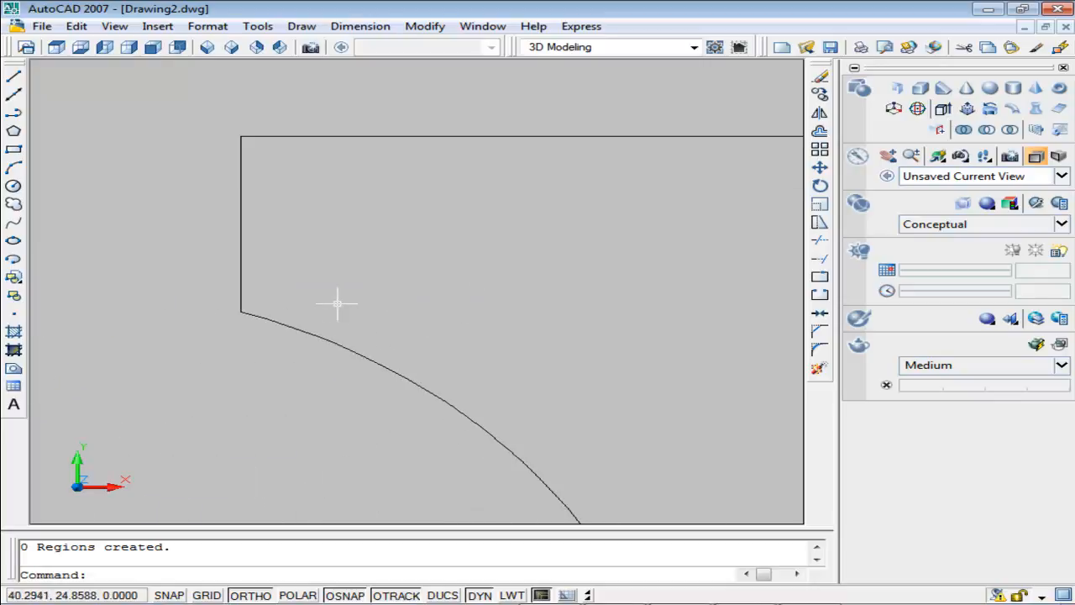
scroll(259, 300, down, 3)
scroll(247, 154, up, 3)
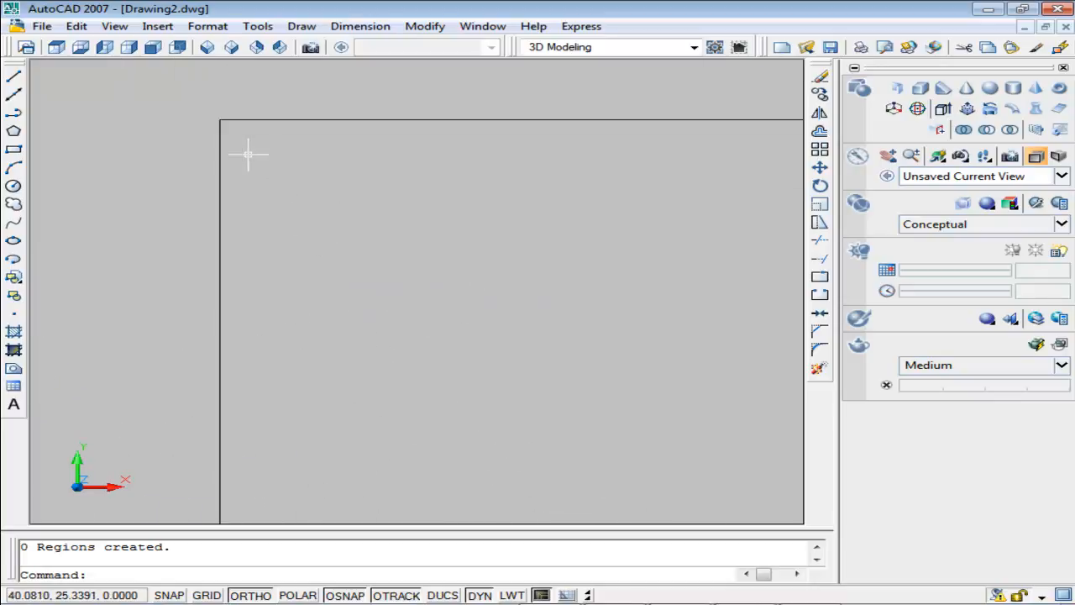
scroll(247, 154, down, 3)
scroll(353, 344, down, 5)
scroll(350, 383, up, 4)
scroll(236, 425, up, 6)
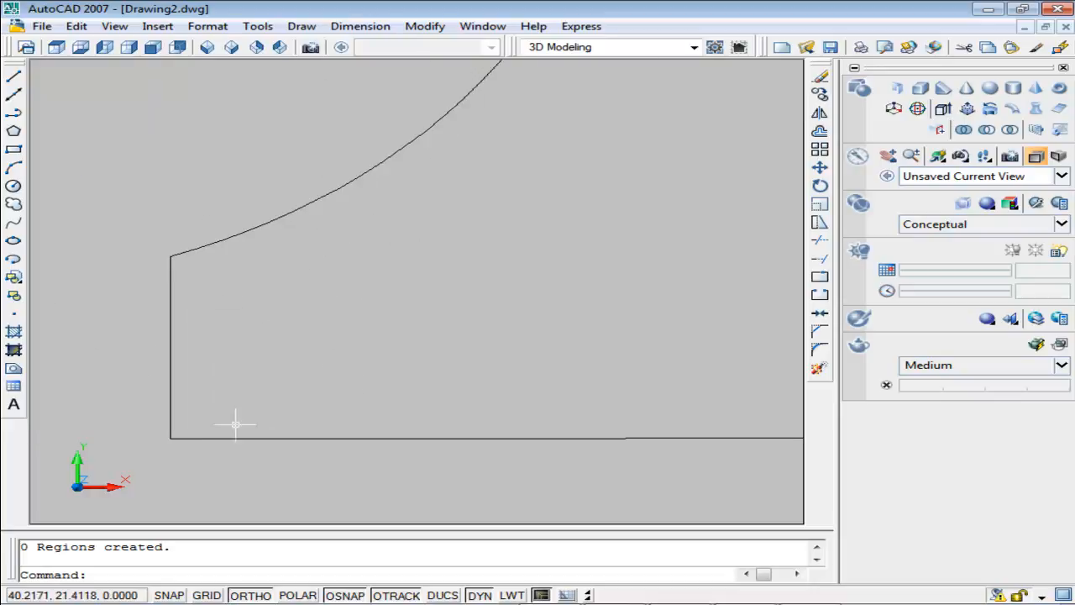
scroll(392, 400, down, 4)
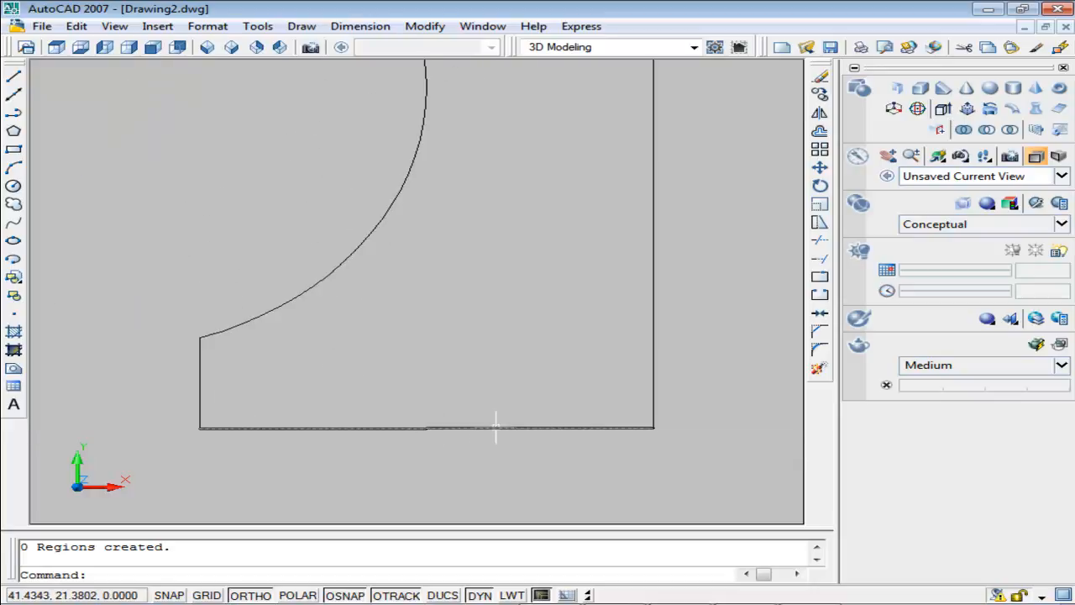
scroll(616, 433, up, 2)
mouse_move(736, 414)
middle_down()
mouse_move(778, 432)
mouse_move(675, 432)
mouse_move(720, 427)
mouse_move(621, 414)
middle_up()
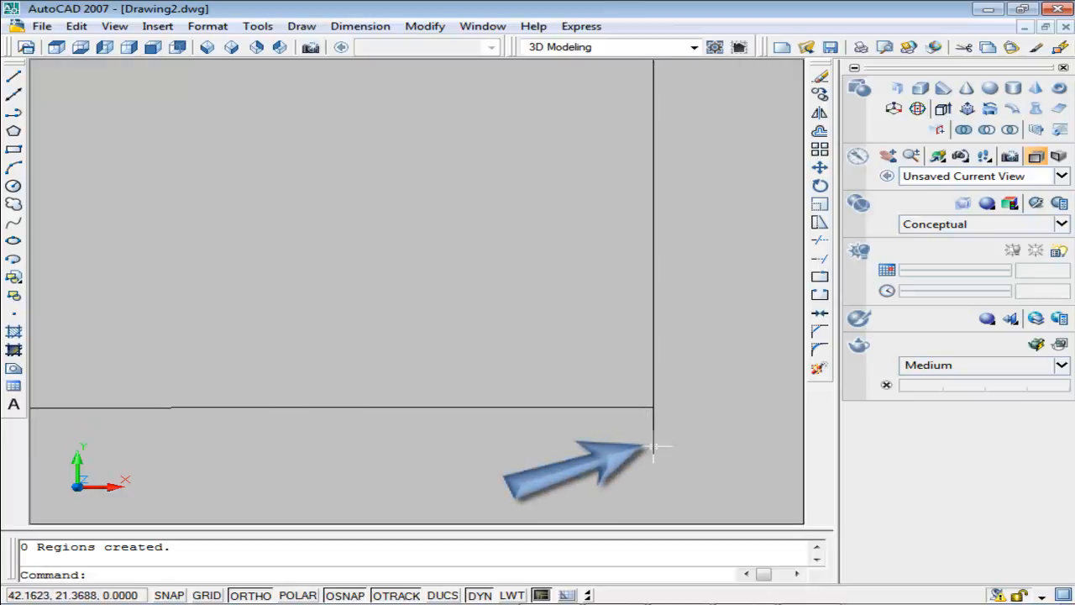
middle_drag(646, 423, 619, 423)
Step: Replace the right profile's bottom edge with a new line joining the lower ends of its outer and inner vertical edges
click(619, 417)
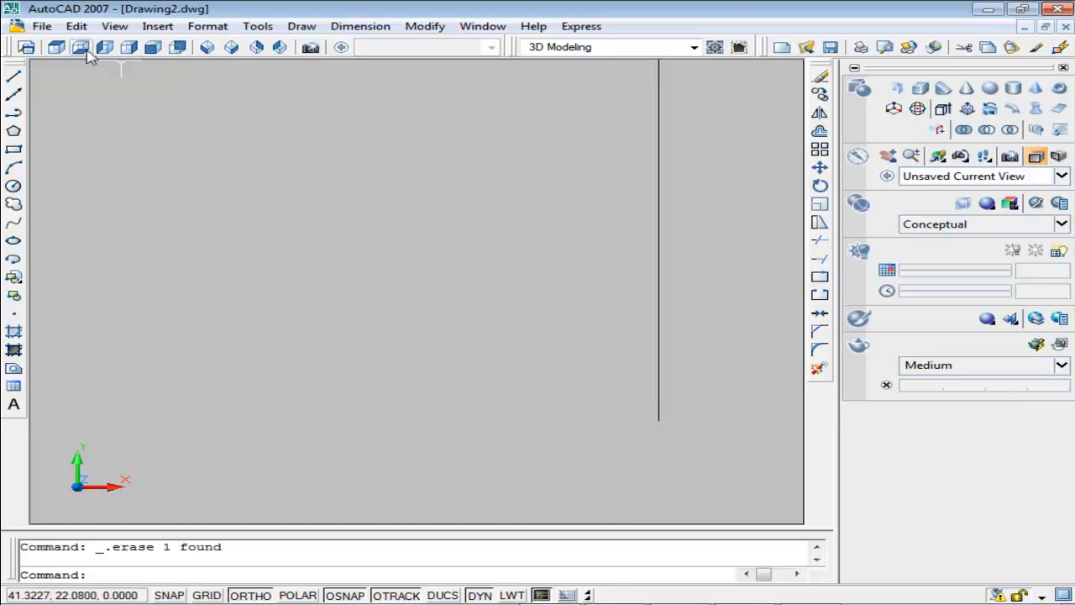
click(17, 95)
click(14, 76)
scroll(395, 290, down, 8)
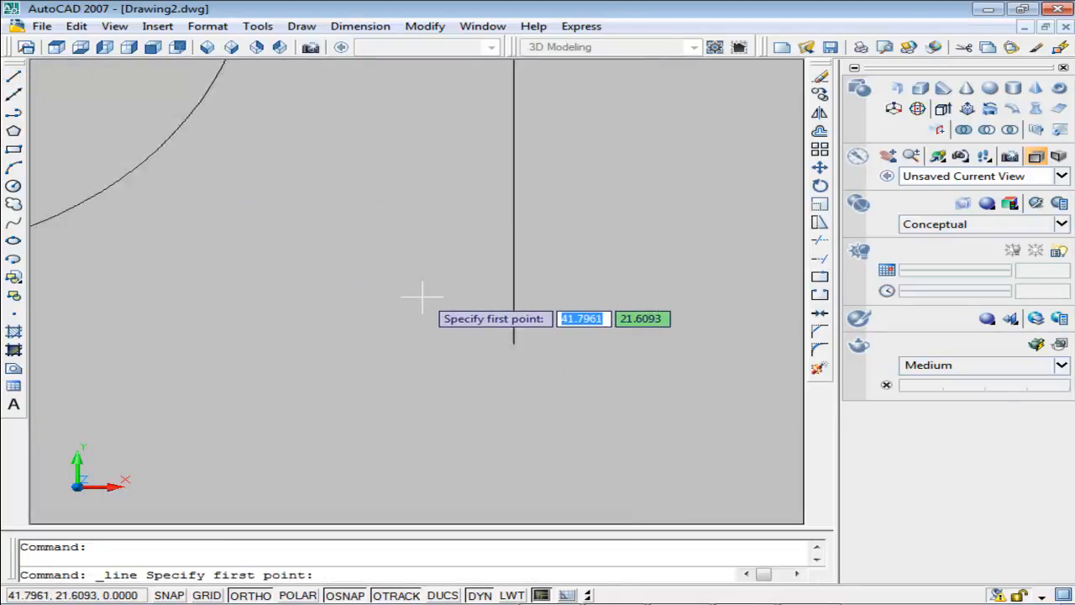
scroll(452, 300, up, 5)
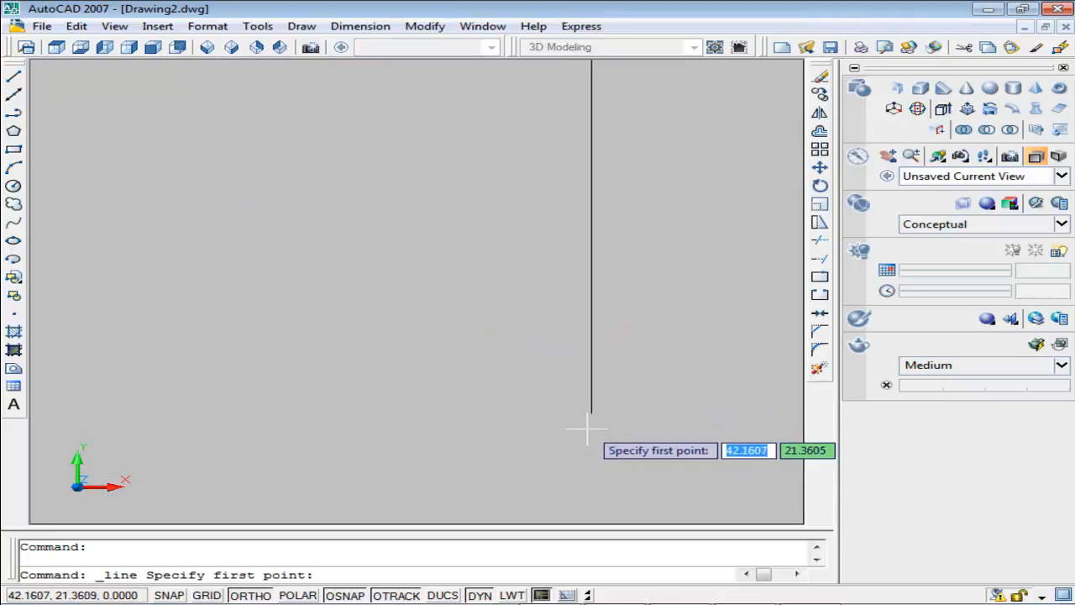
click(592, 414)
scroll(591, 413, down, 4)
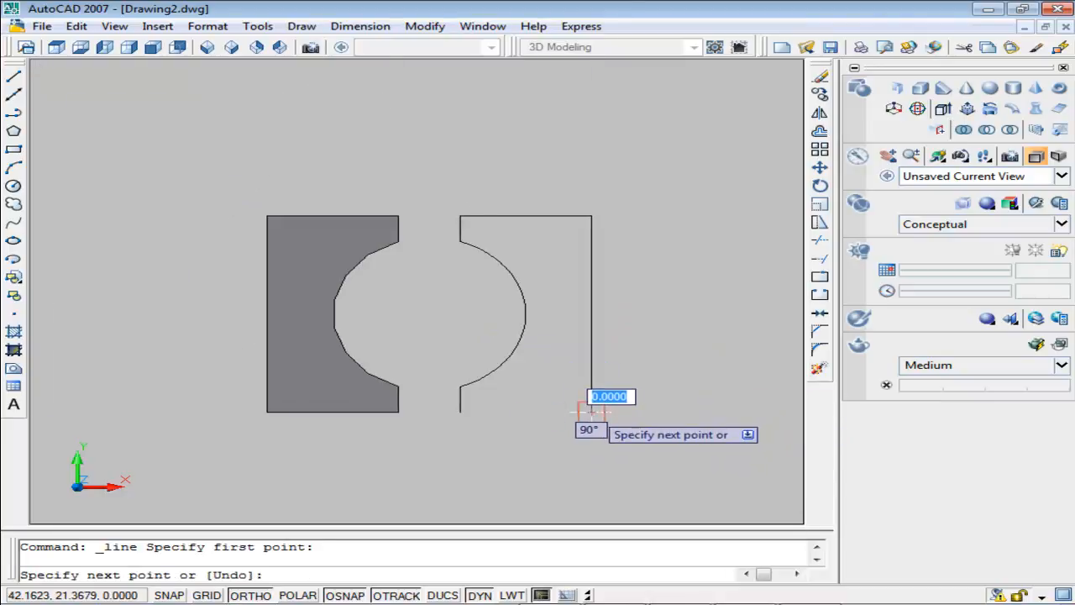
scroll(460, 415, up, 3)
scroll(461, 415, up, 3)
click(464, 416)
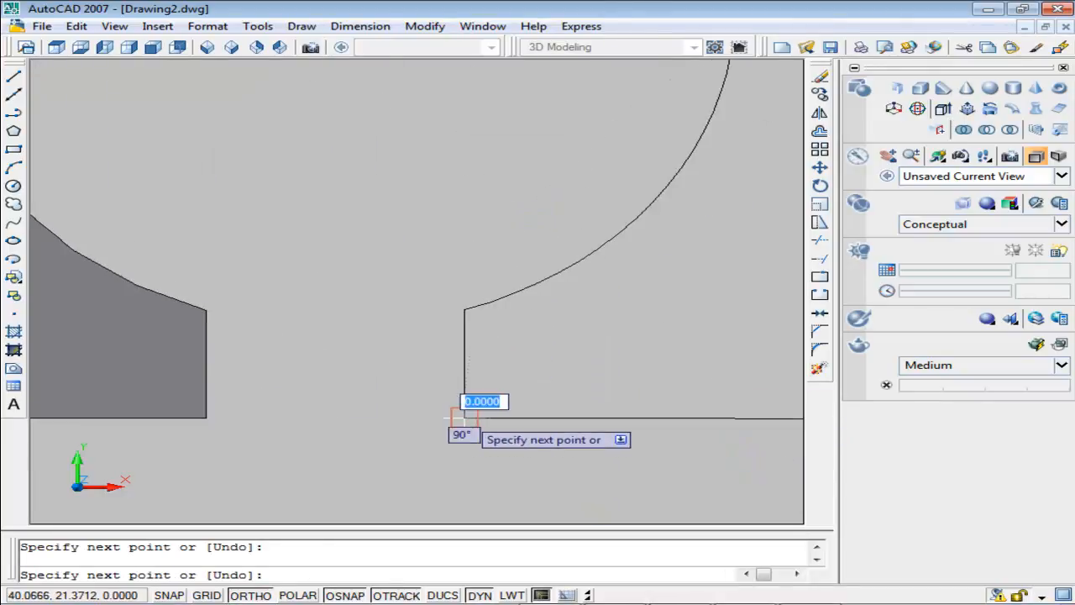
key(Escape)
Step: Check the right ring profile's redrawn lower edge and convert the whole closed profile into a region
scroll(634, 440, down, 7)
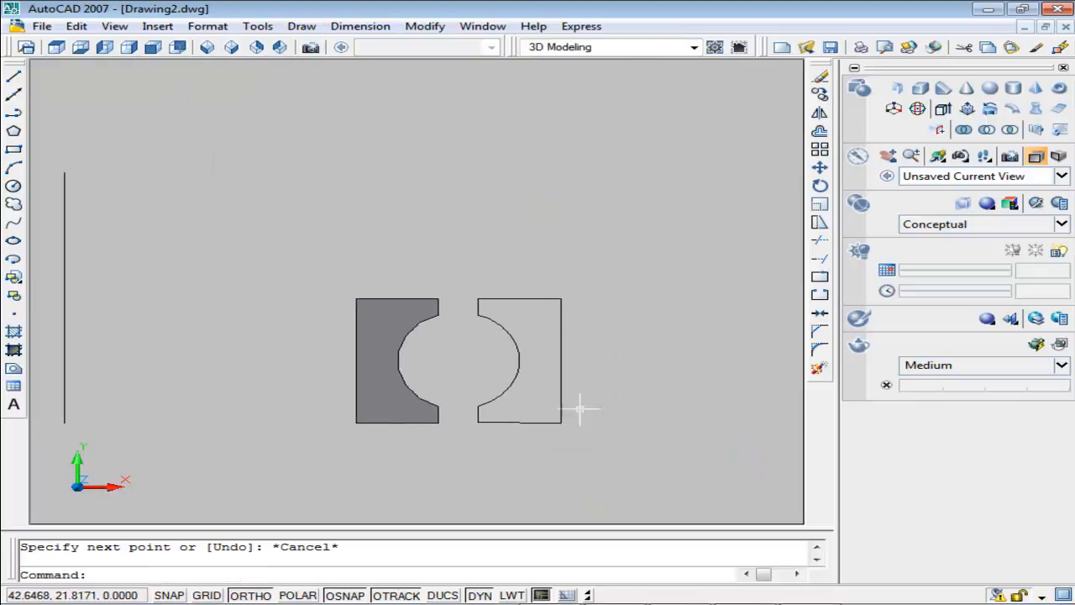
scroll(576, 408, up, 7)
scroll(364, 463, up, 4)
middle_drag(364, 466, 424, 406)
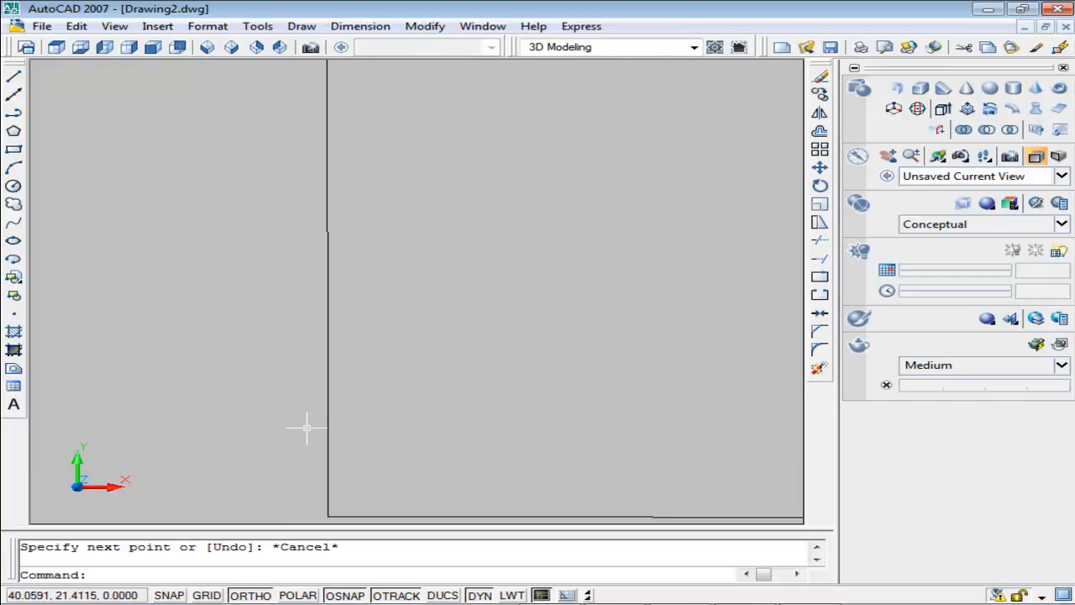
scroll(398, 392, down, 5)
middle_drag(491, 329, 479, 418)
scroll(499, 370, up, 4)
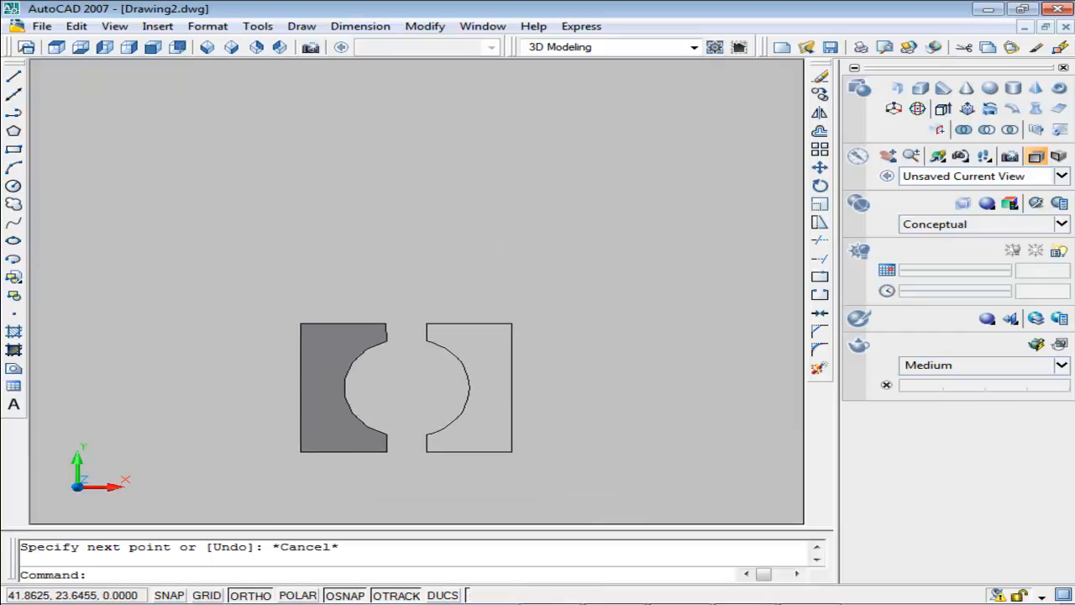
click(14, 372)
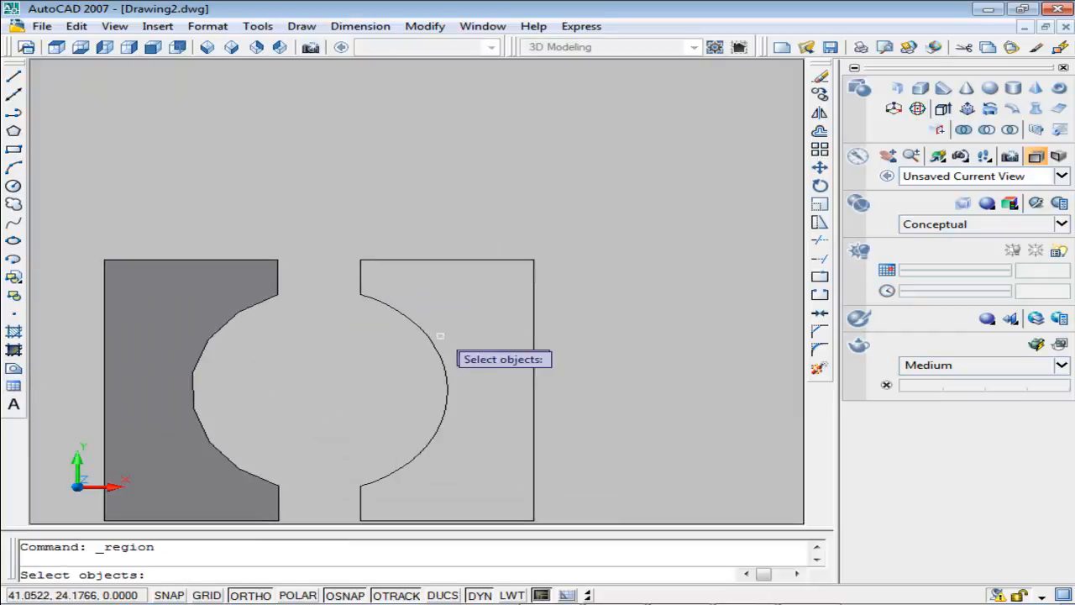
middle_drag(444, 348, 468, 262)
click(355, 121)
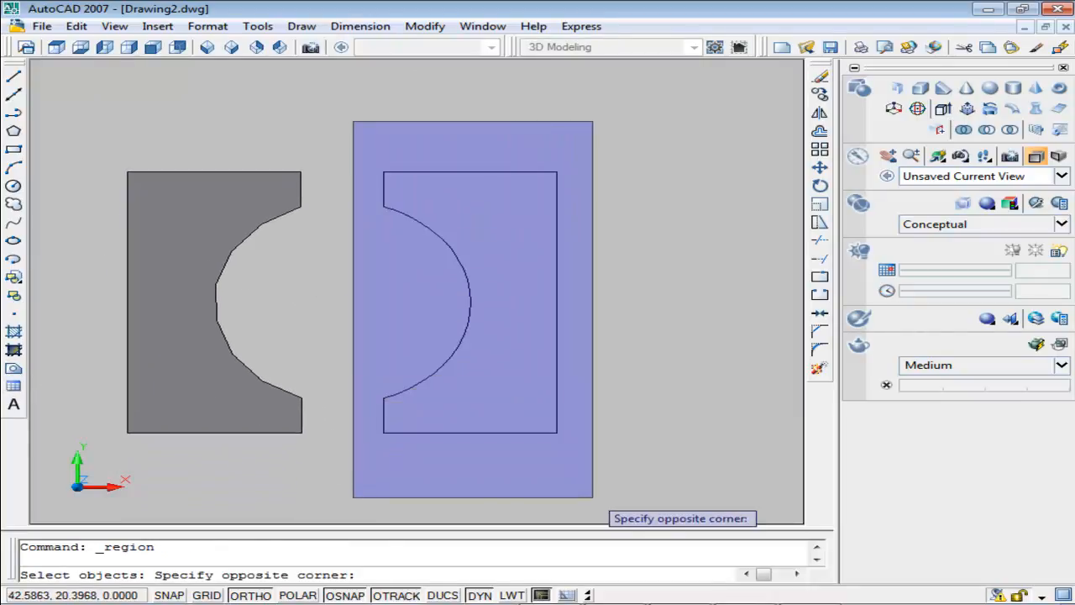
click(592, 497)
key(Return)
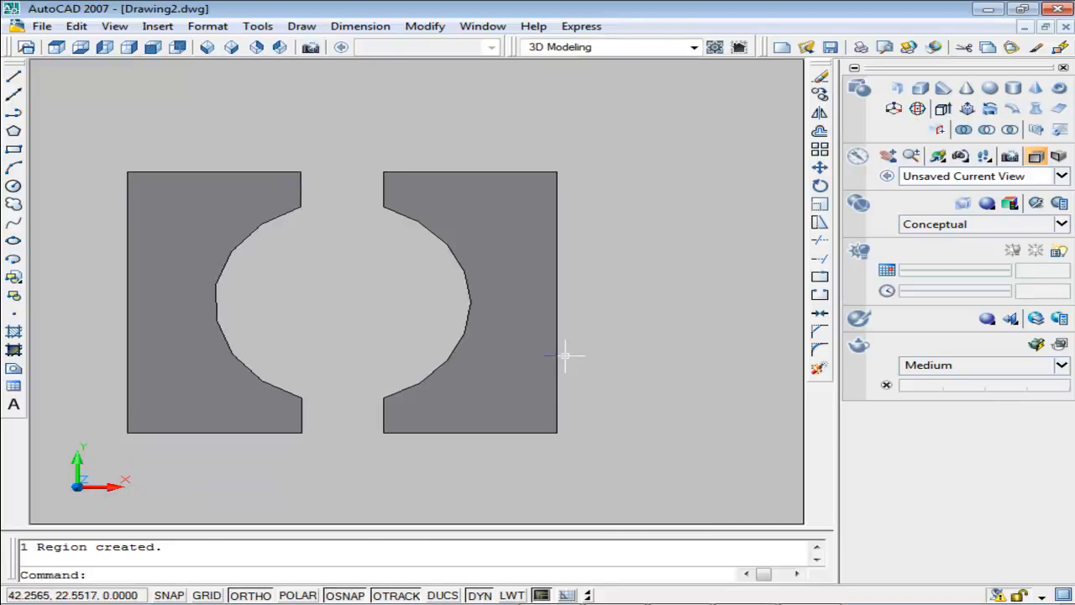
Step: Revolve both ring profile regions 360 degrees about the vertical axis line, defining the axis from its lower to its upper end
mouse_move(368, 320)
middle_down()
mouse_move(450, 315)
mouse_move(454, 337)
middle_up()
scroll(474, 355, down, 5)
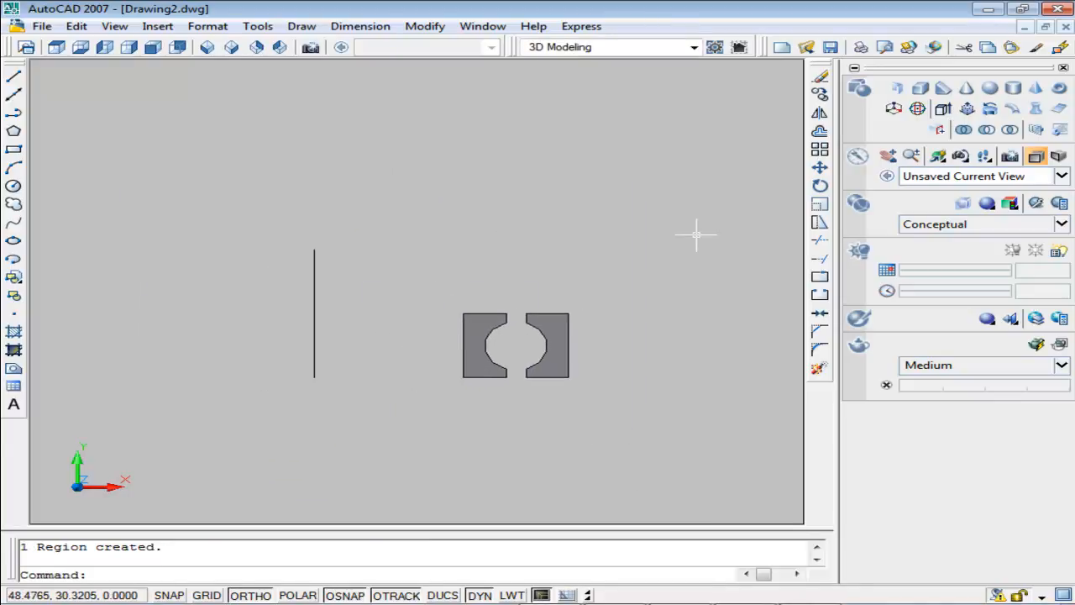
click(989, 109)
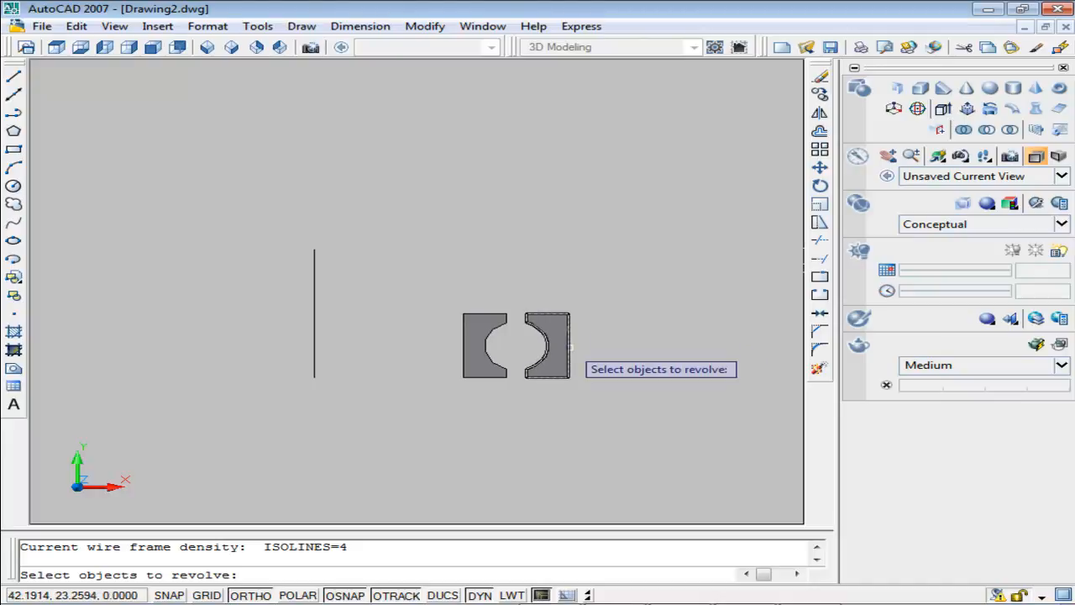
click(567, 329)
click(474, 346)
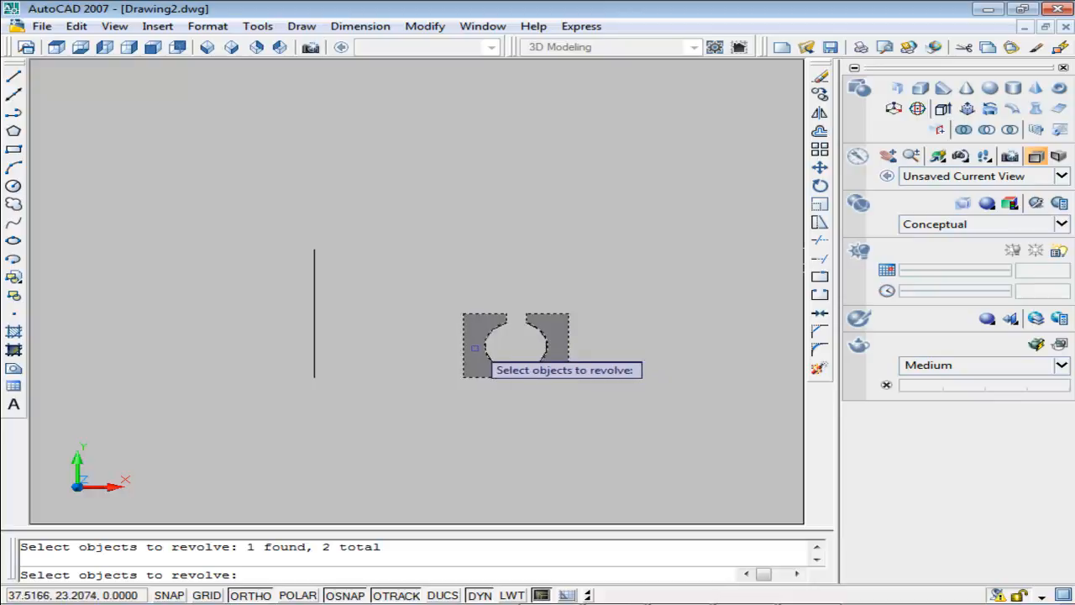
key(Return)
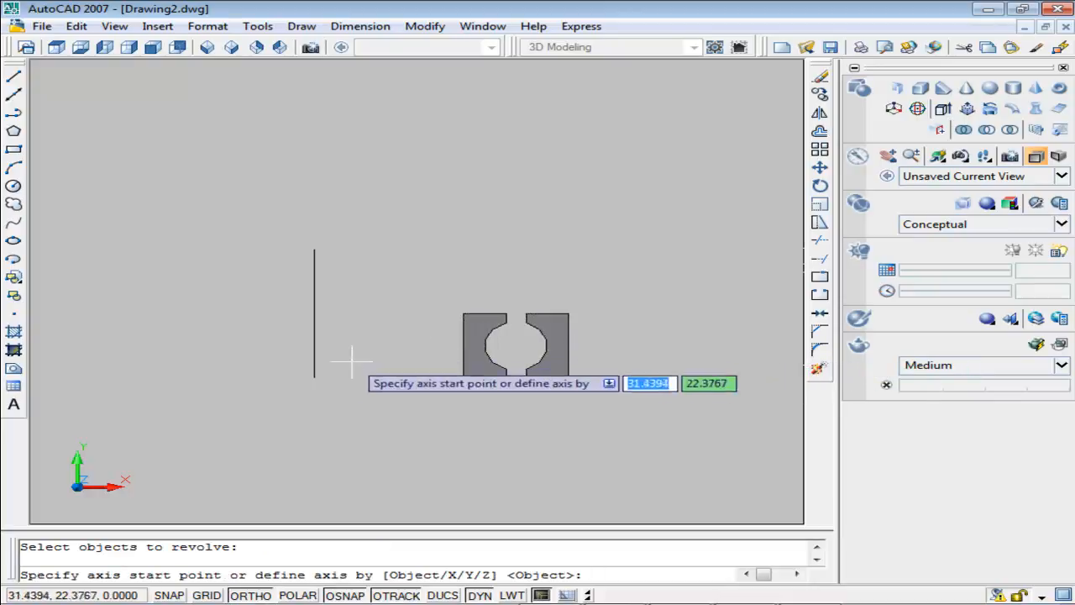
click(315, 374)
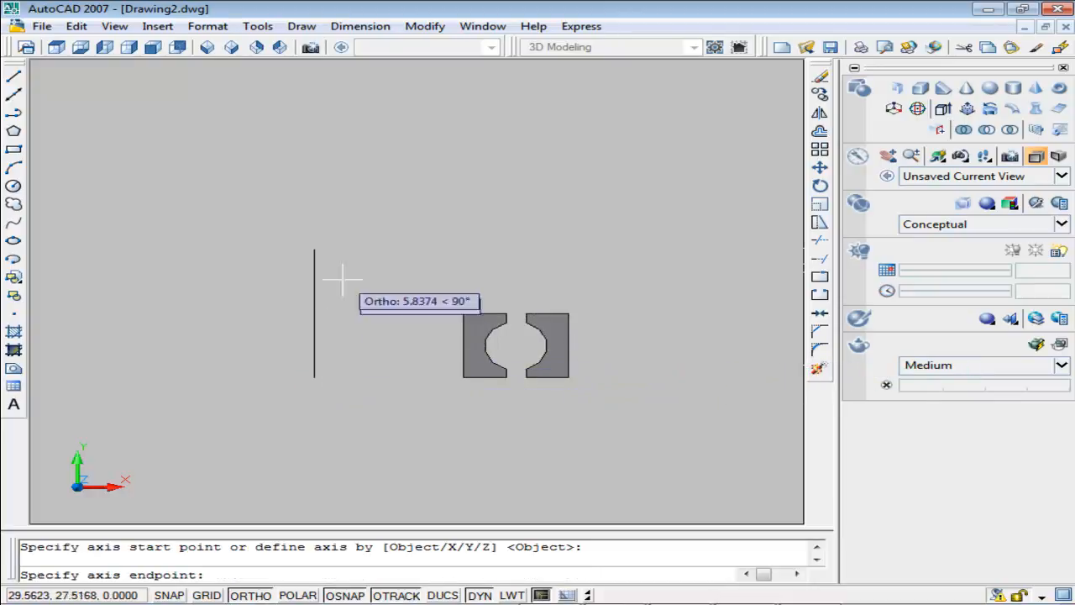
click(314, 250)
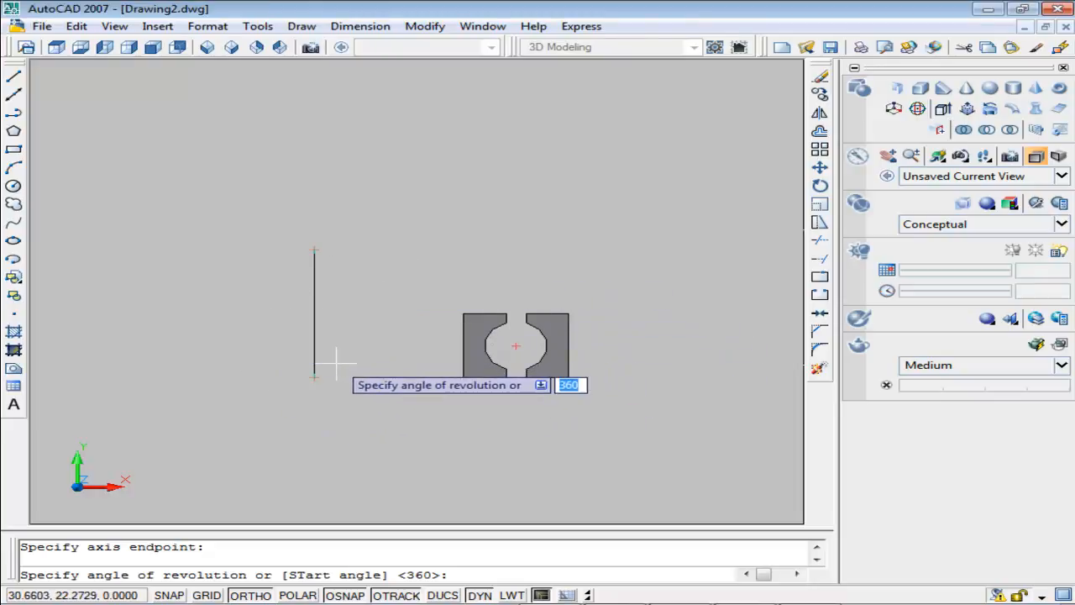
key(Return)
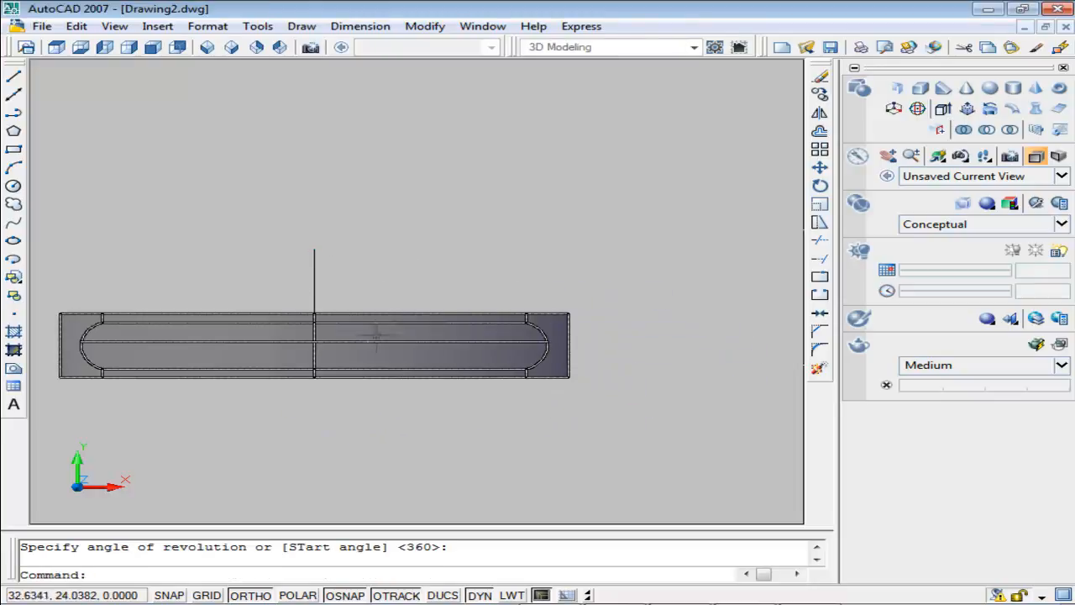
Step: View the revolved rings from the southeast and northeast isometric directions and erase the leftover line crossing their front faces
mouse_move(398, 297)
middle_down()
mouse_move(403, 334)
mouse_move(420, 305)
mouse_move(386, 283)
mouse_move(403, 331)
mouse_move(364, 164)
middle_up()
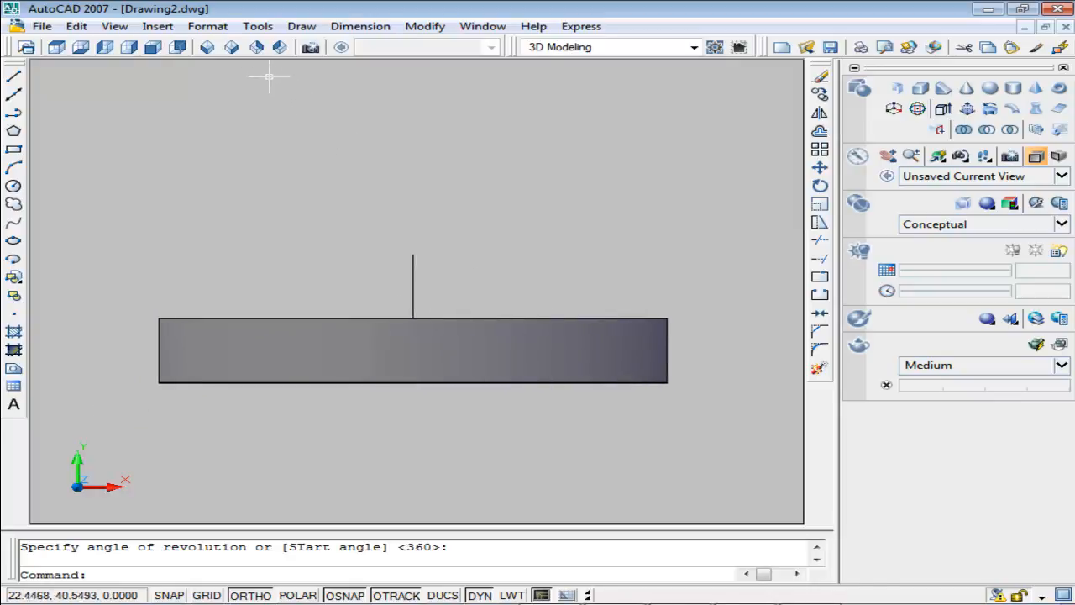
click(233, 48)
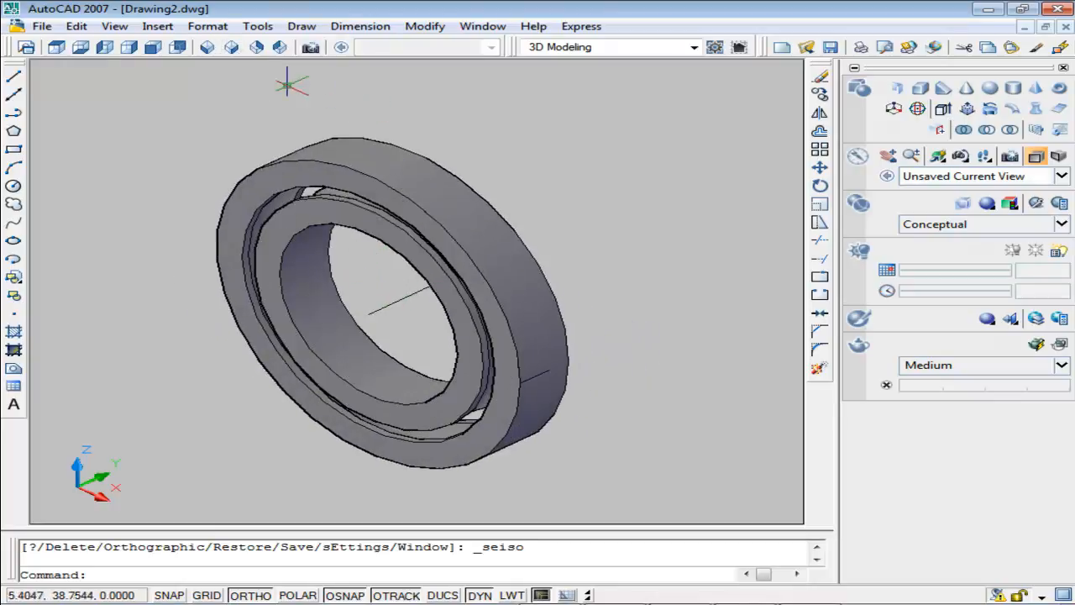
click(258, 48)
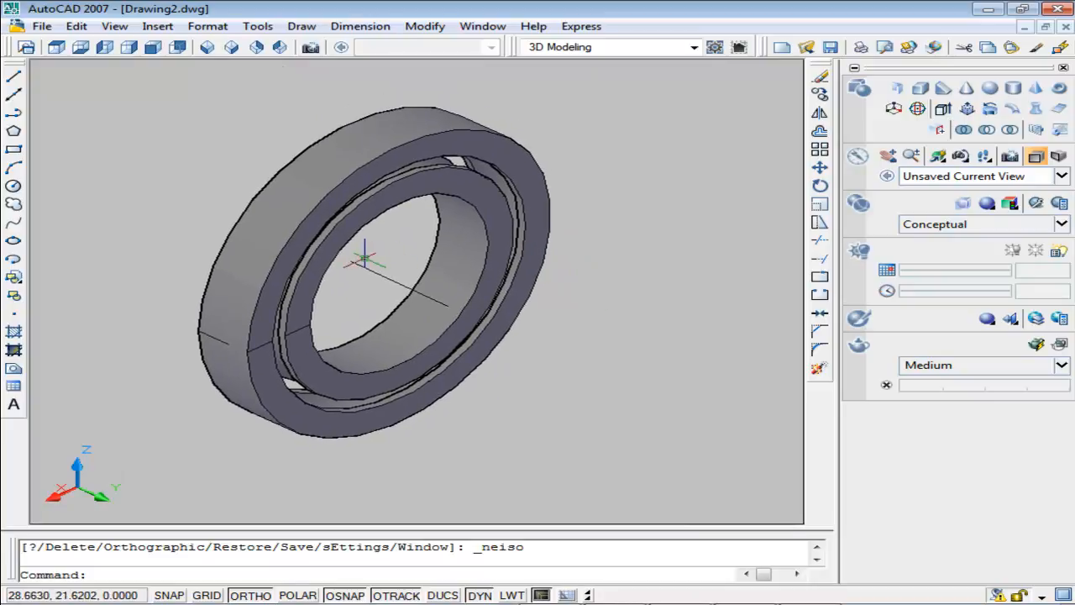
scroll(364, 258, up, 2)
scroll(324, 348, down, 2)
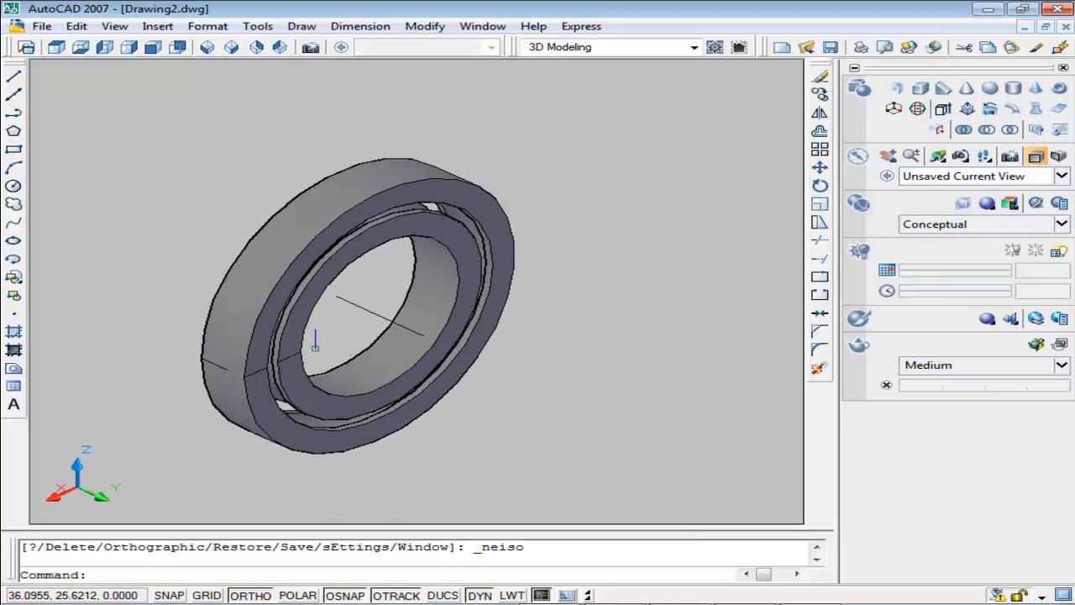
click(290, 356)
key(Delete)
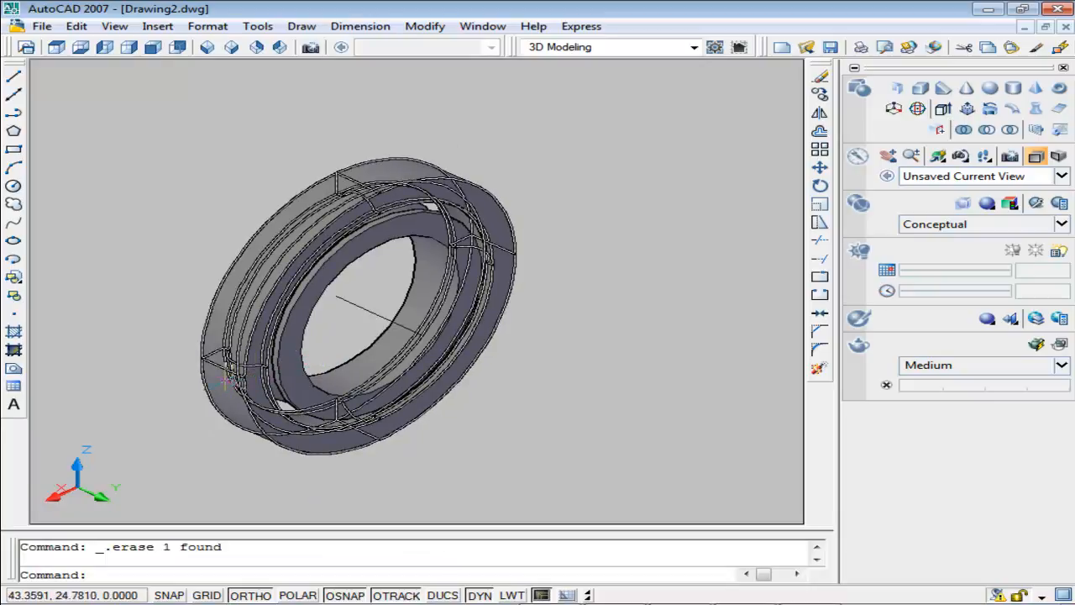
click(225, 369)
key(Delete)
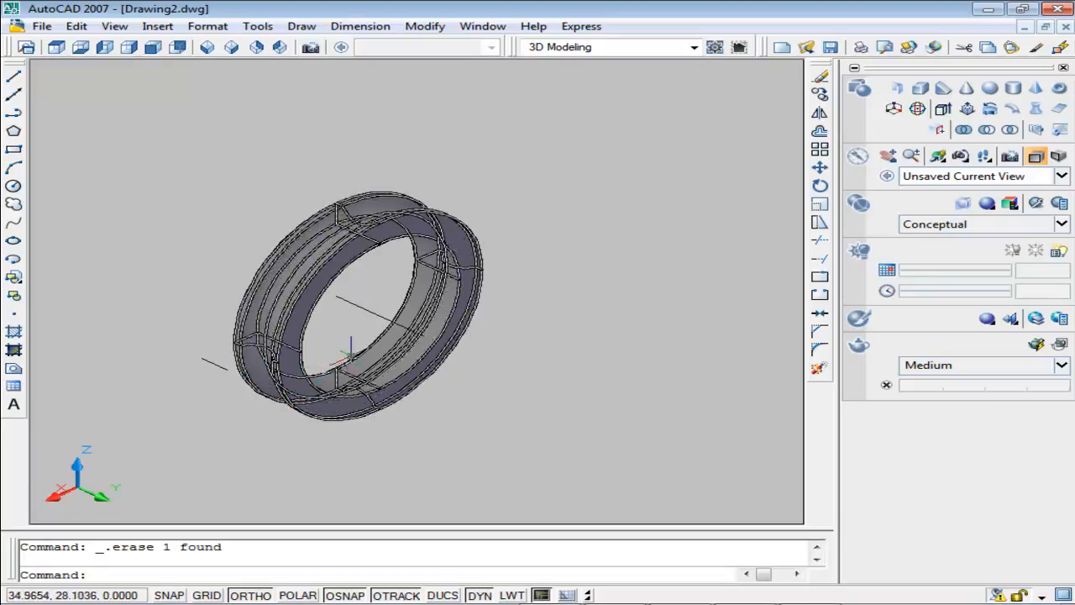
key(ctrl+z)
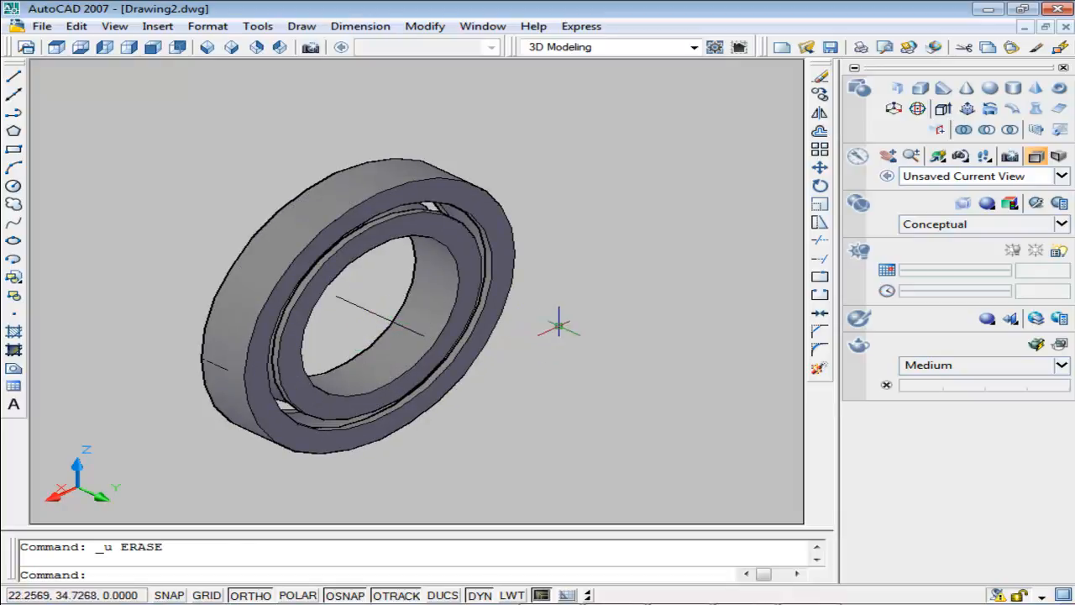
Step: Open the homework images in Picasa Photo Viewer and review the section dimensions, the isometric drawing and the shaded bearing
click(811, 602)
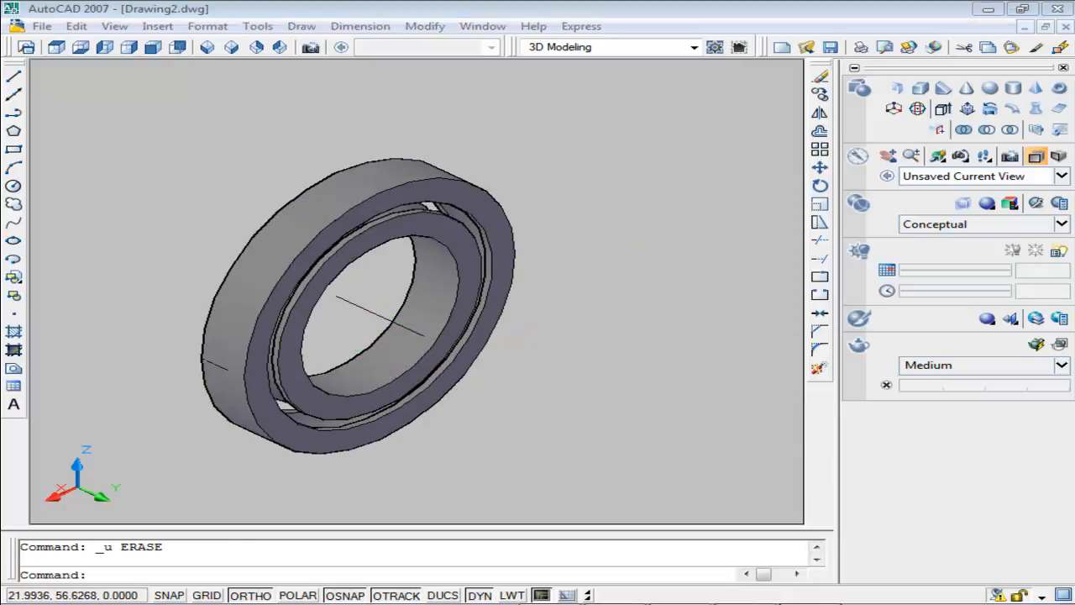
scroll(532, 263, down, 5)
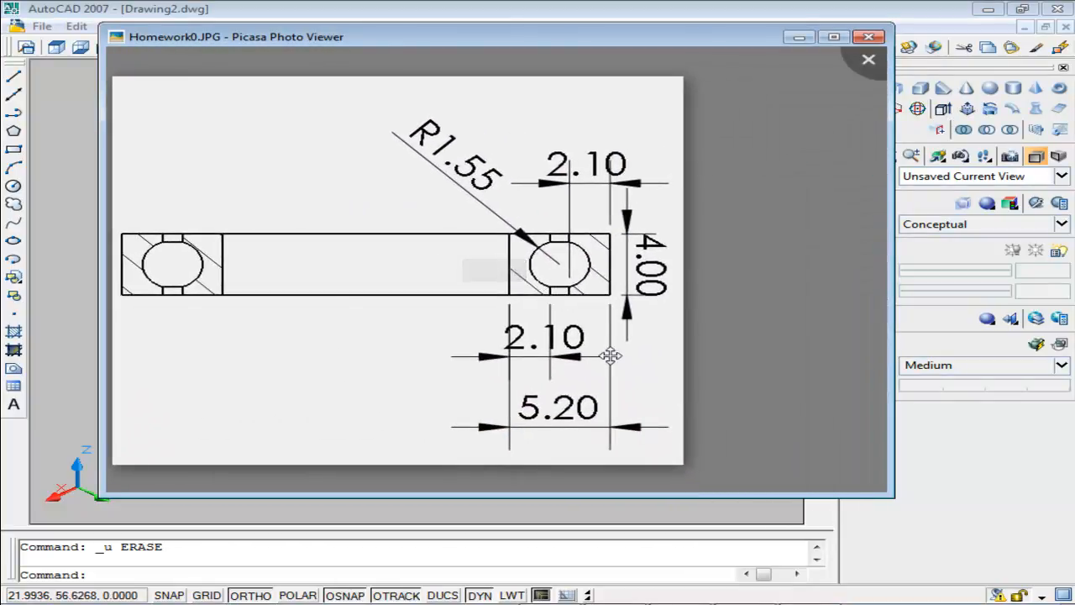
key(Right)
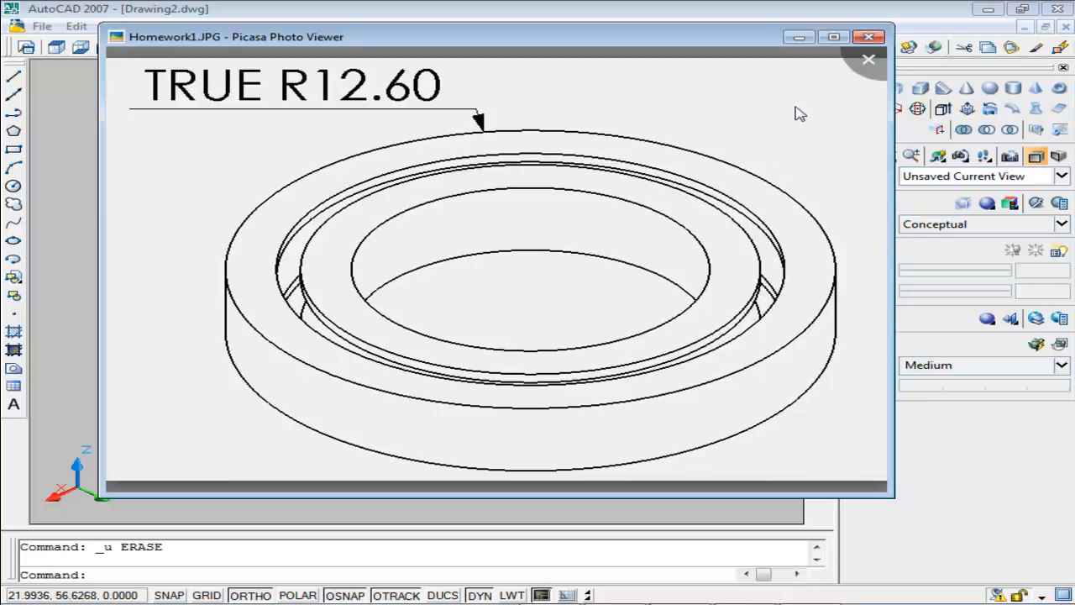
key(Right)
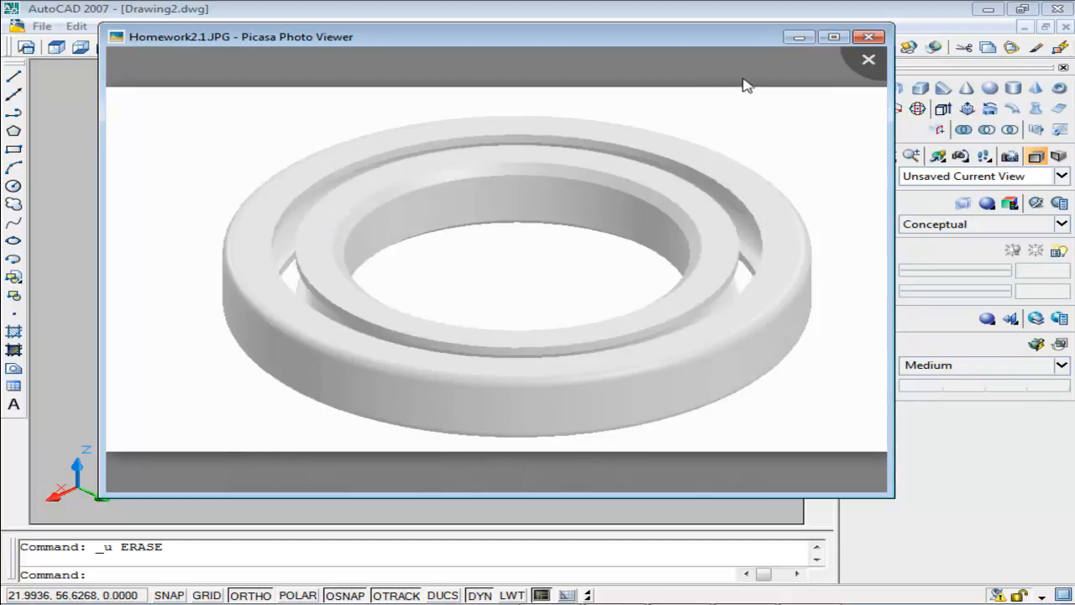
key(Escape)
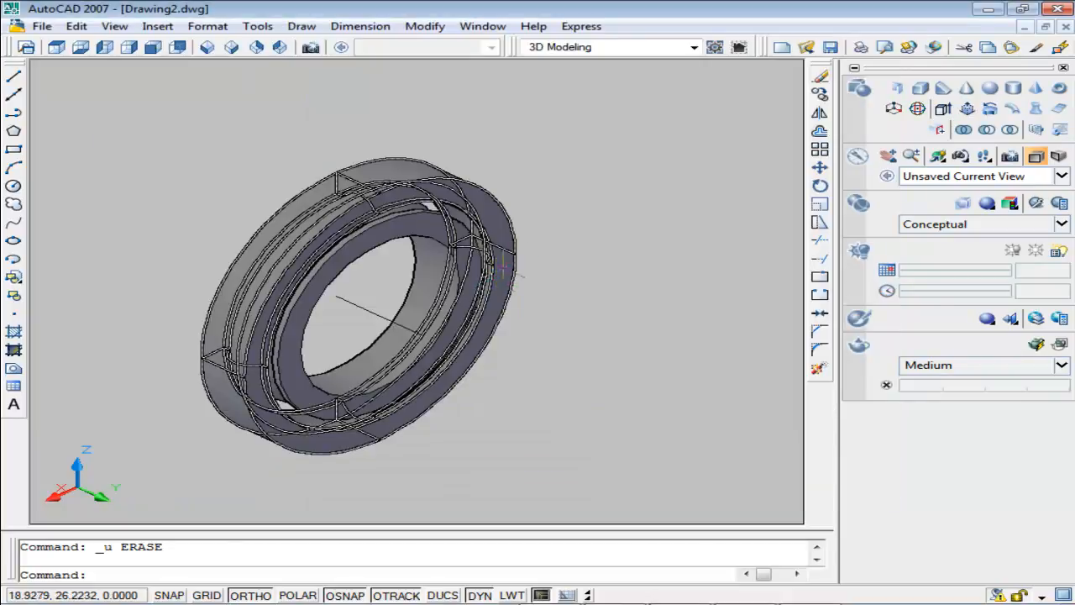
middle_drag(383, 311, 382, 311)
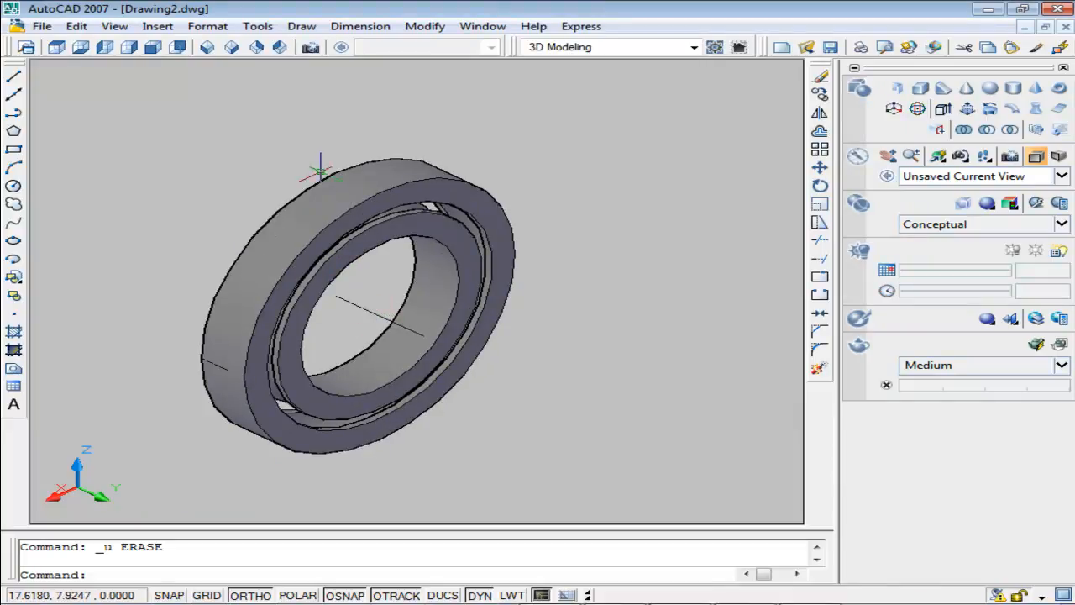
middle_drag(320, 171, 367, 269)
middle_drag(336, 183, 278, 159)
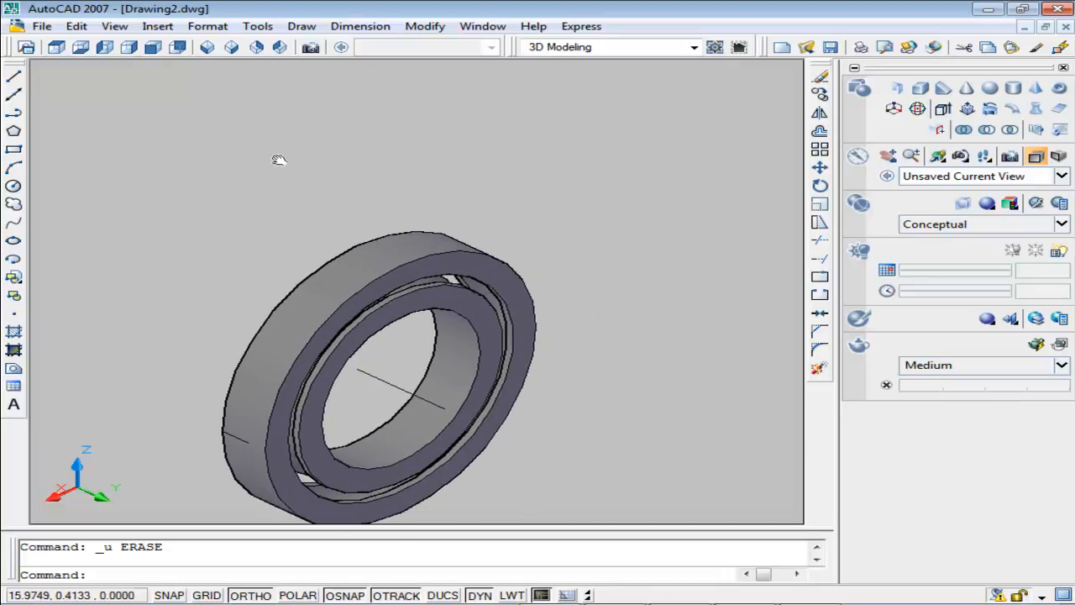
middle_drag(405, 346, 405, 291)
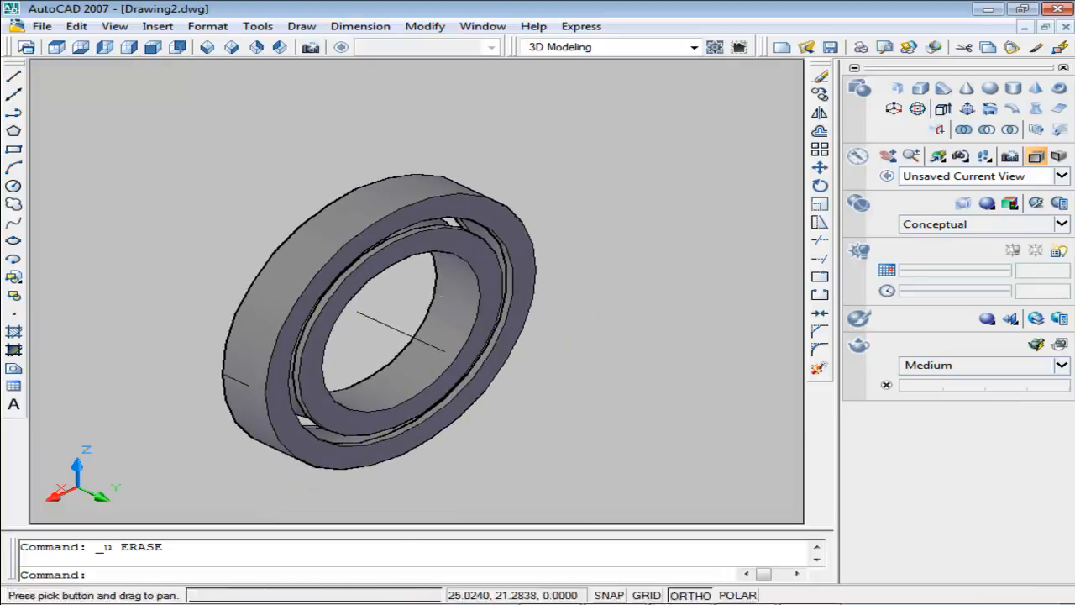
Step: Fillet the outer ring's front outer circular edge with a radius of 1, checking the shaded homework image for the rounded edges
scroll(435, 213, up, 2)
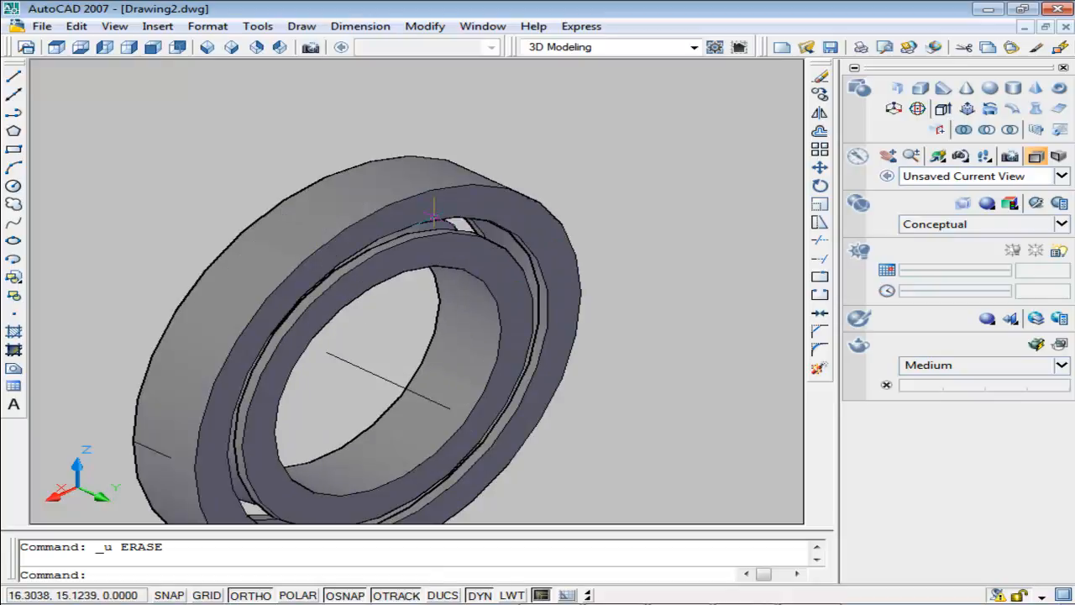
scroll(506, 203, up, 2)
middle_drag(527, 265, 588, 241)
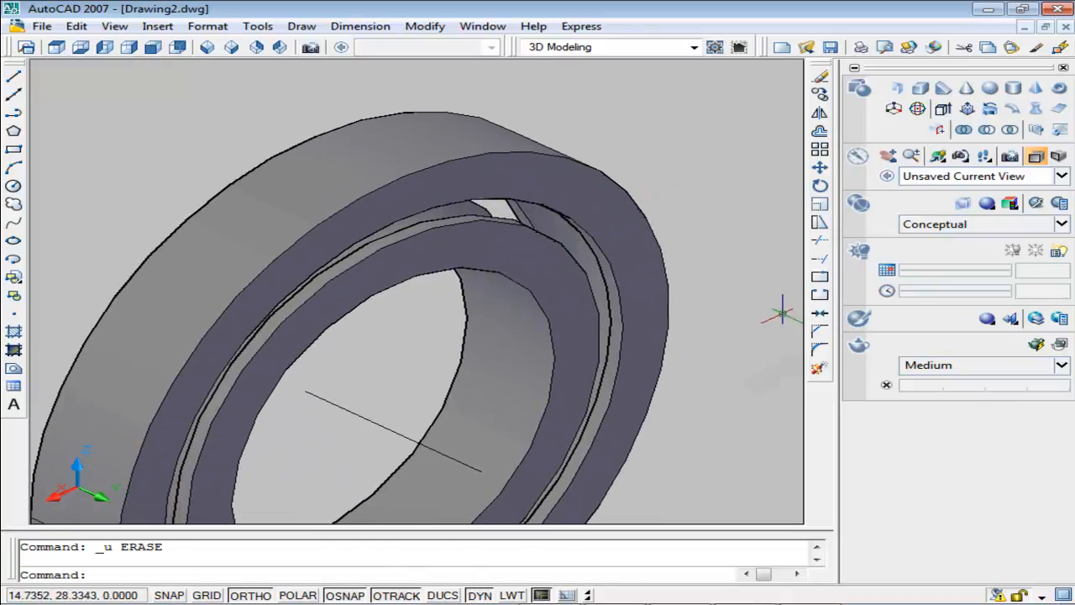
click(821, 349)
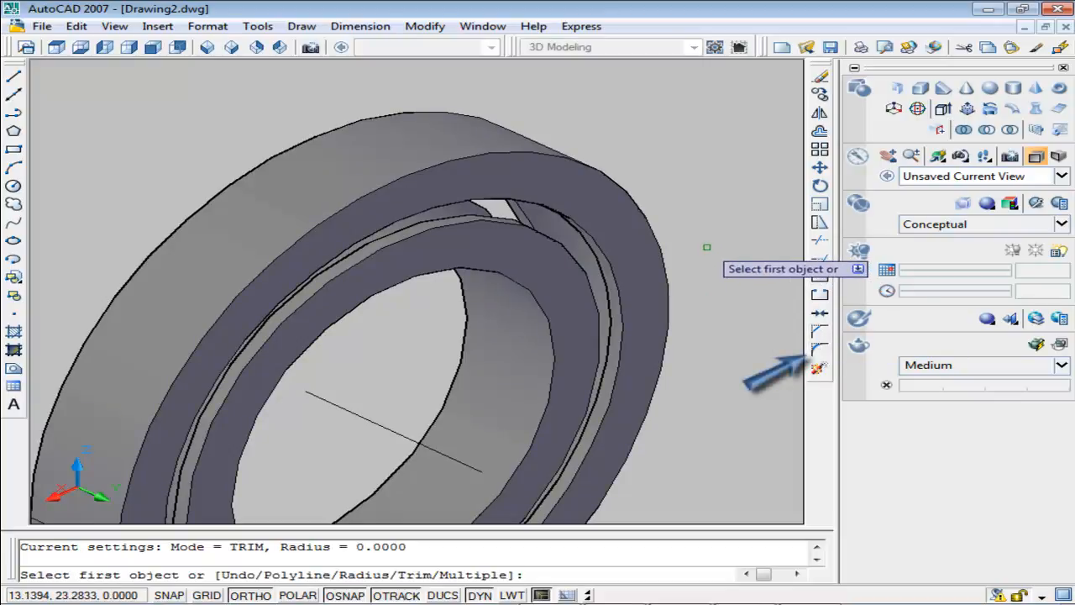
text(r)
key(Return)
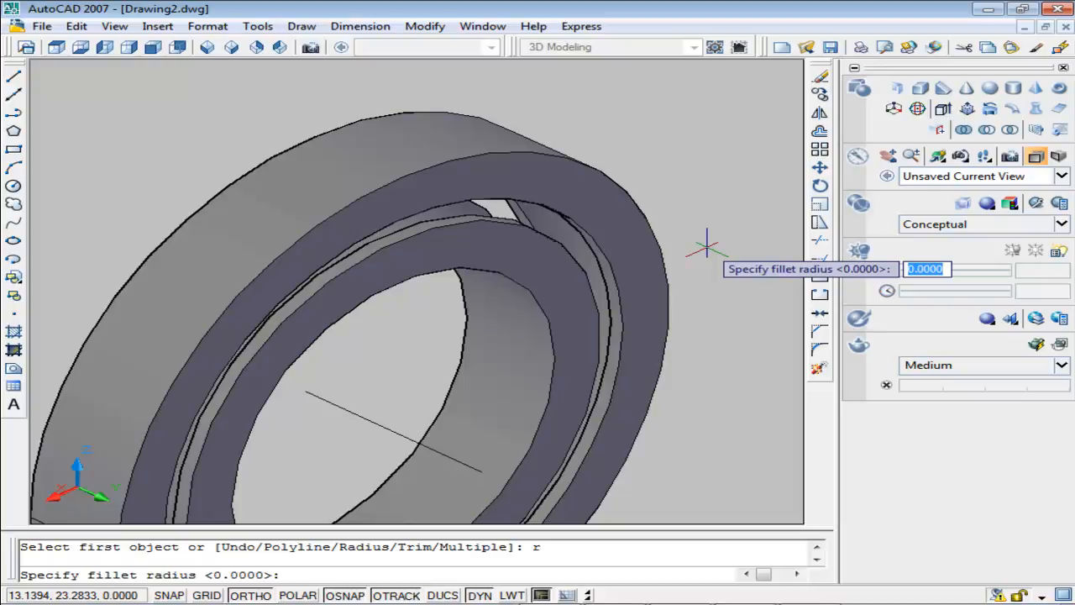
text(1)
key(Return)
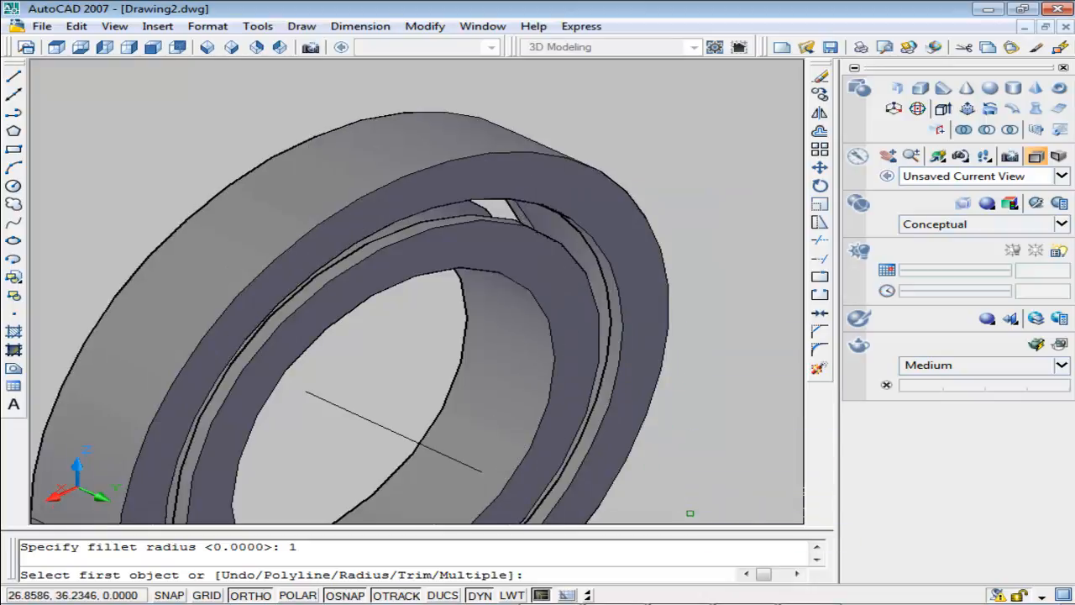
click(806, 601)
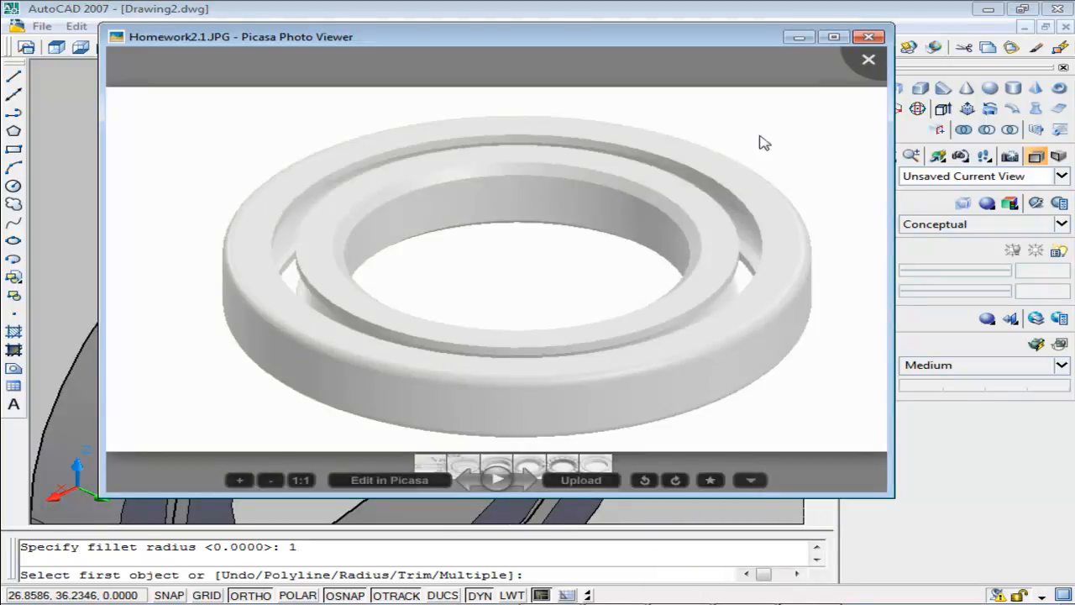
click(798, 37)
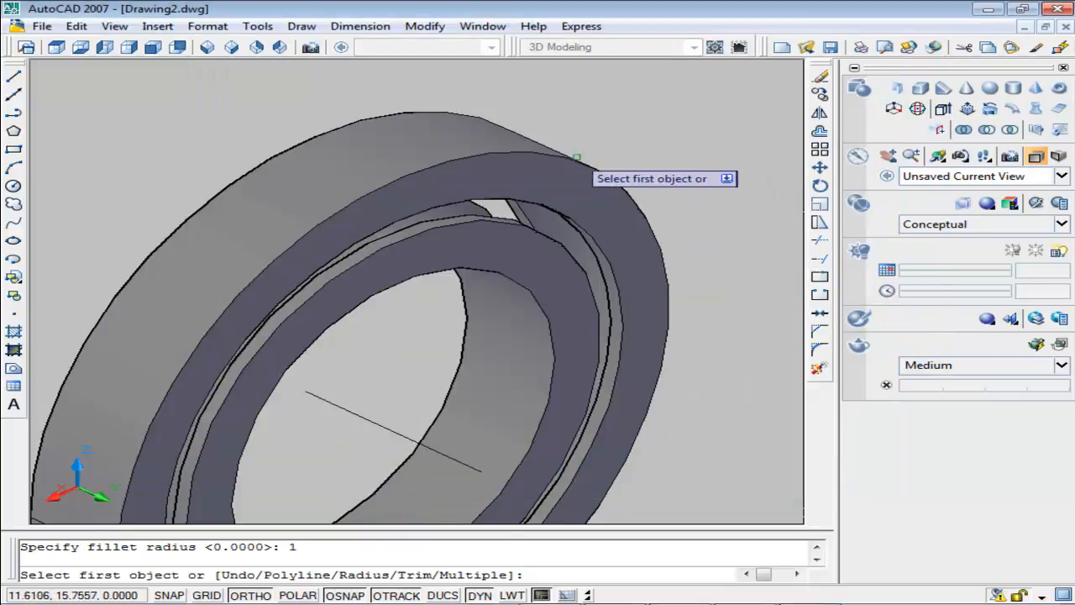
click(557, 153)
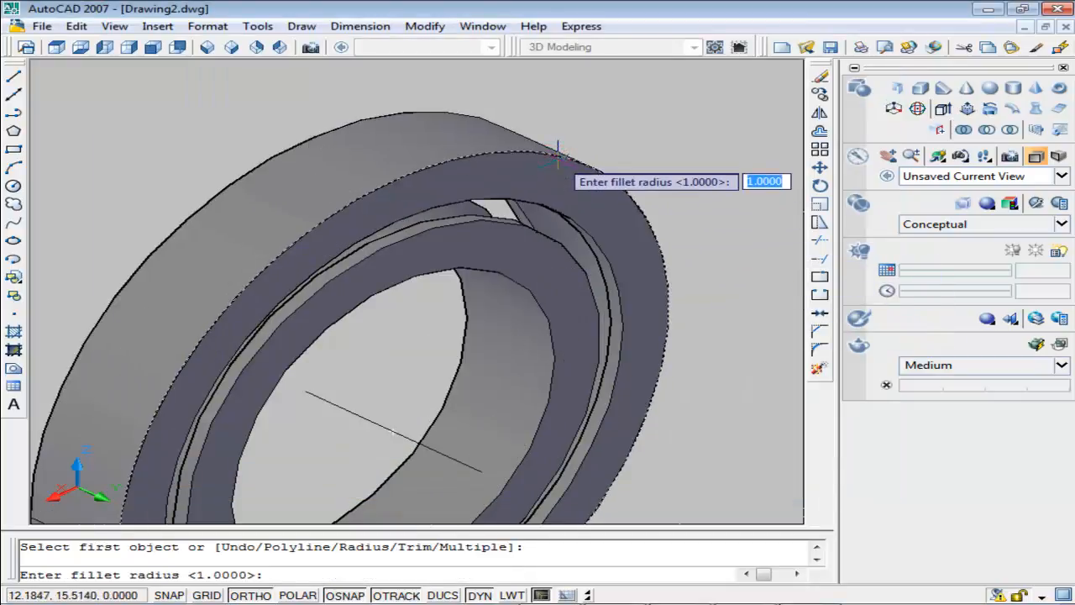
key(Return)
key(Return)
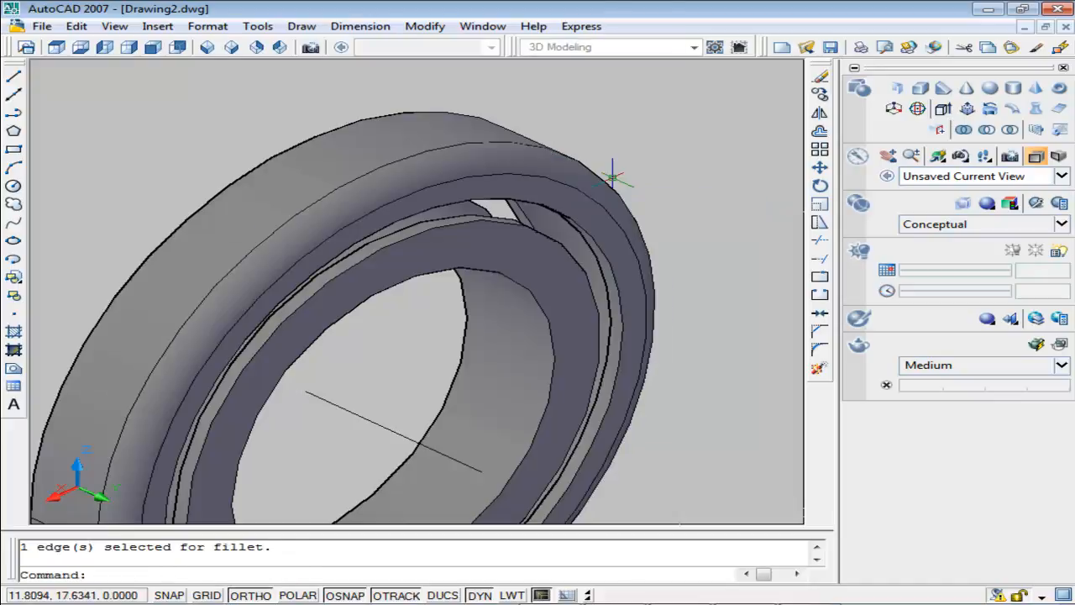
Step: Fillet the outer ring's rear outer circular edge with a radius of 1
scroll(568, 217, up, 3)
scroll(487, 238, down, 4)
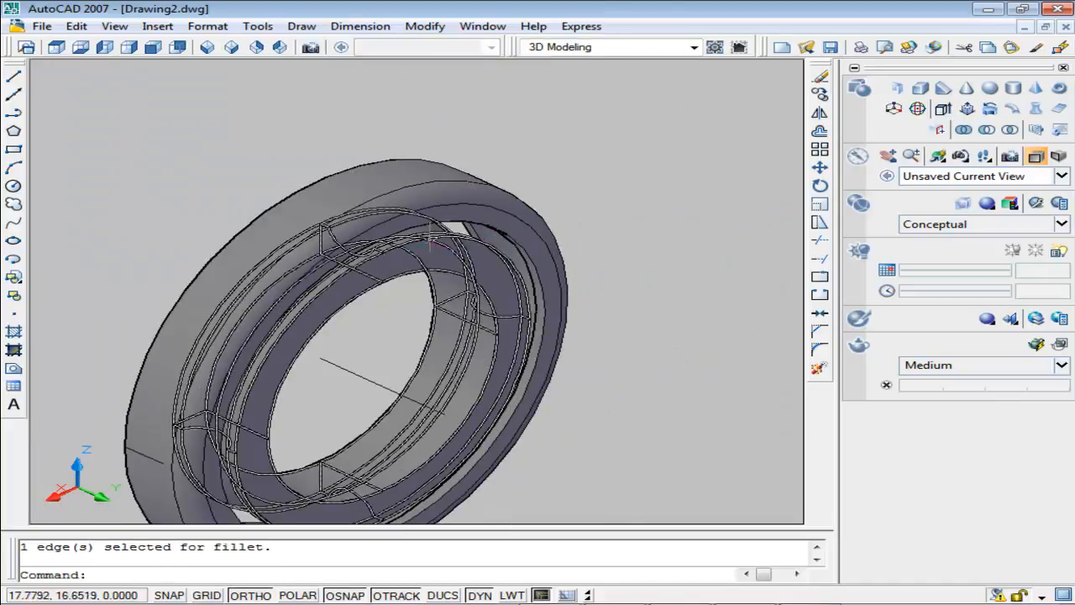
middle_drag(433, 245, 570, 253)
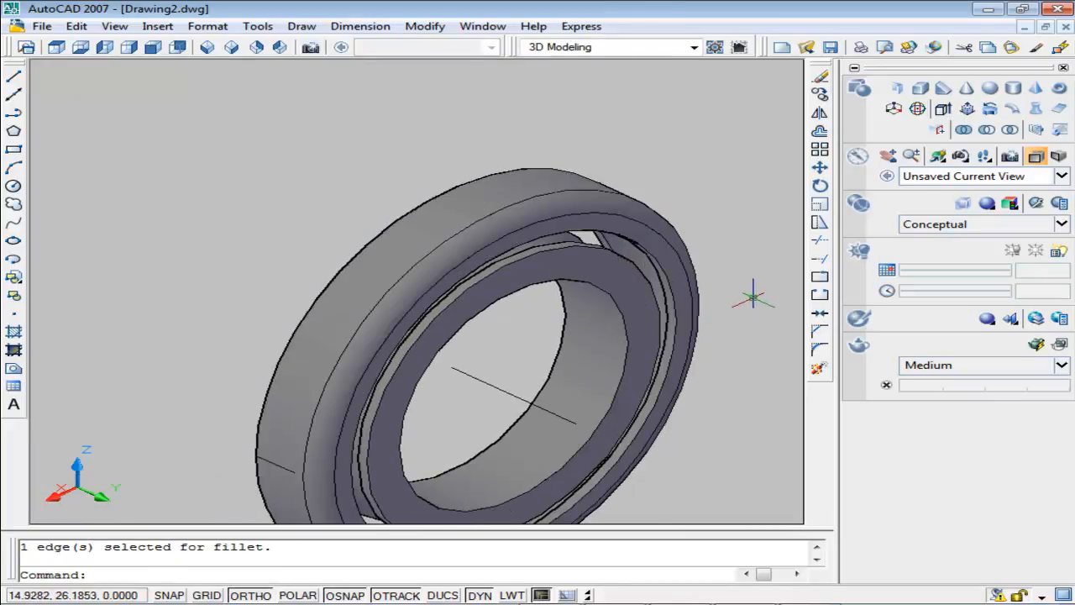
click(820, 350)
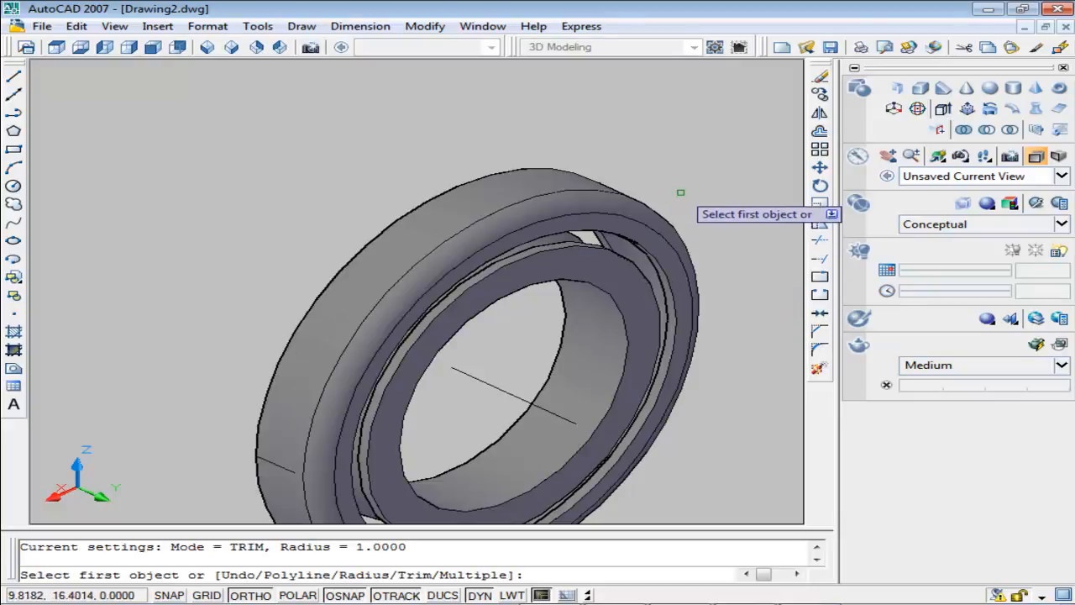
click(411, 207)
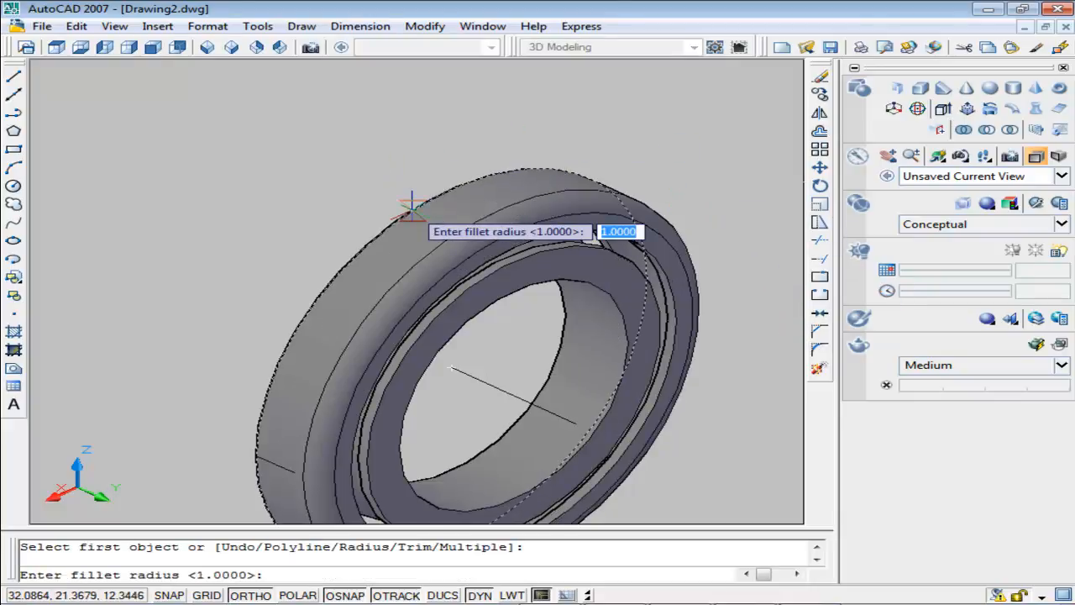
key(Return)
key(Return)
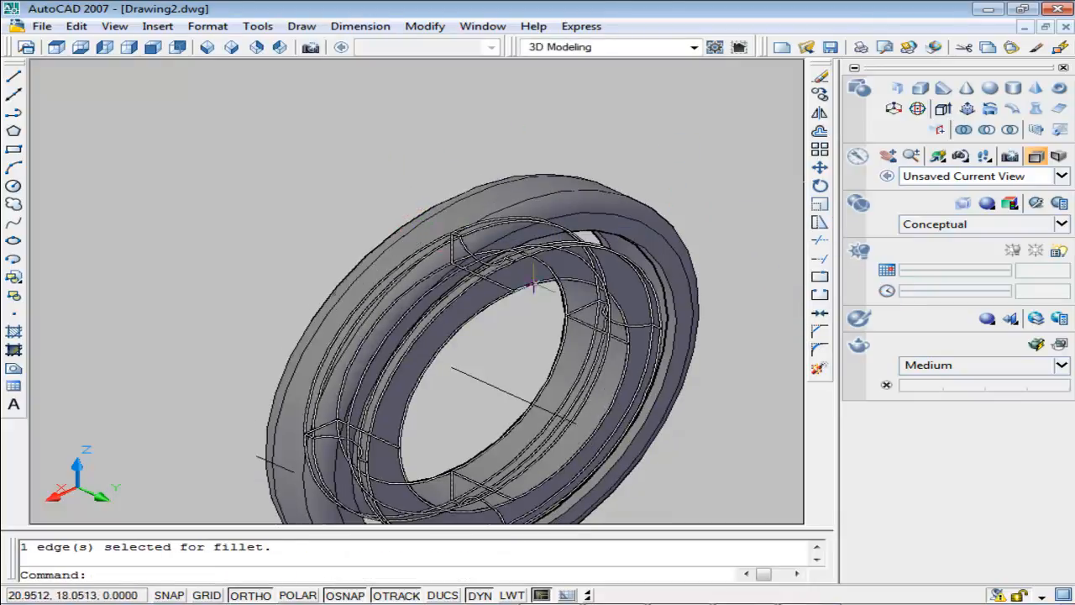
middle_drag(458, 338, 416, 243)
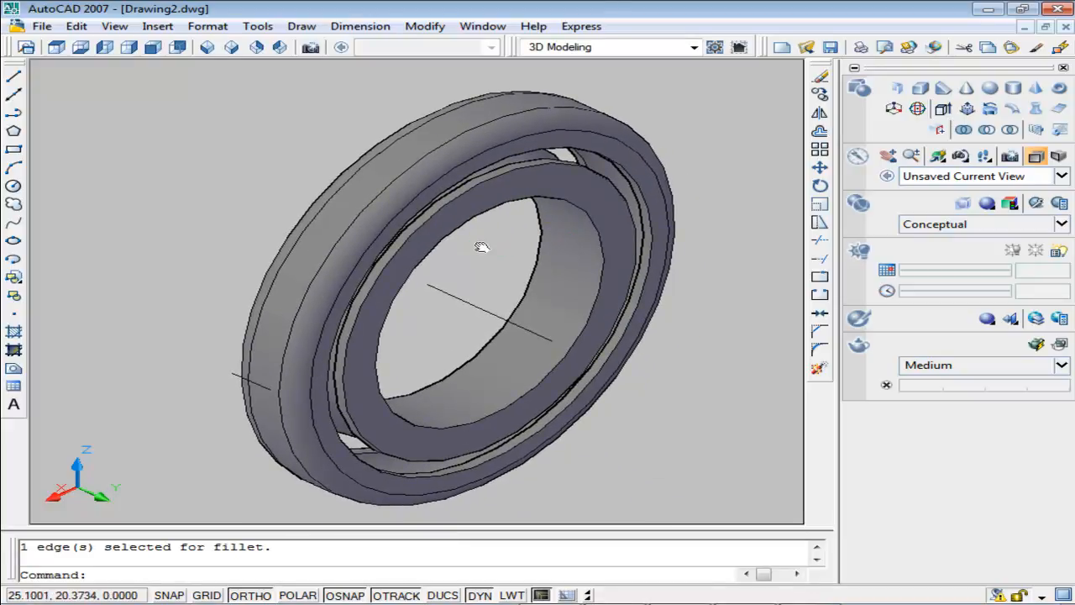
mouse_move(481, 246)
middle_down()
mouse_move(512, 288)
mouse_move(470, 244)
middle_up()
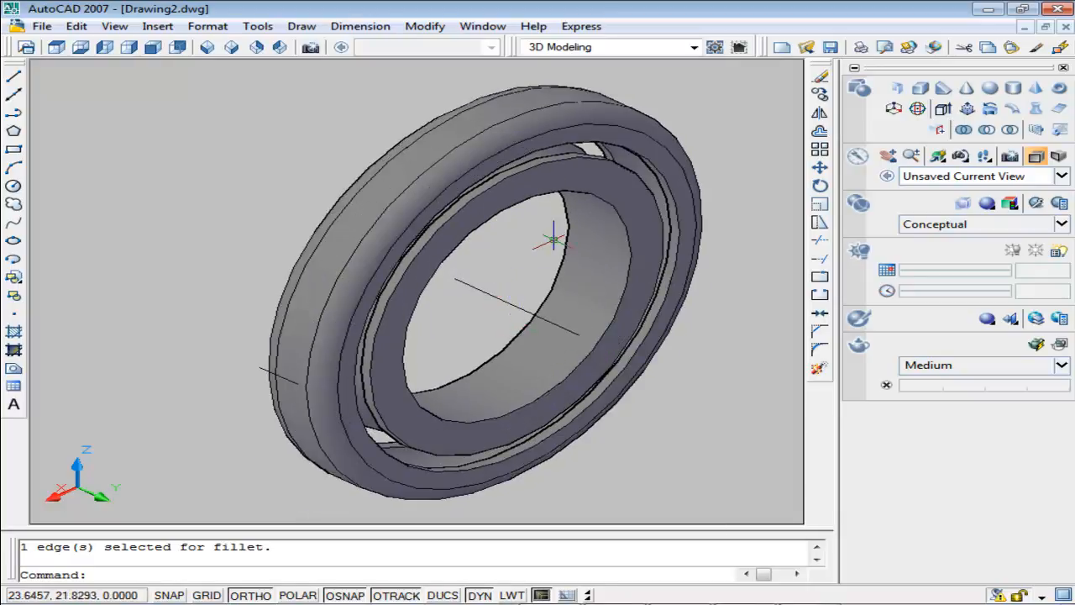
Step: Start the Chamfer command for the inner ring's bore edges and set both chamfer distances to 0.5
click(819, 336)
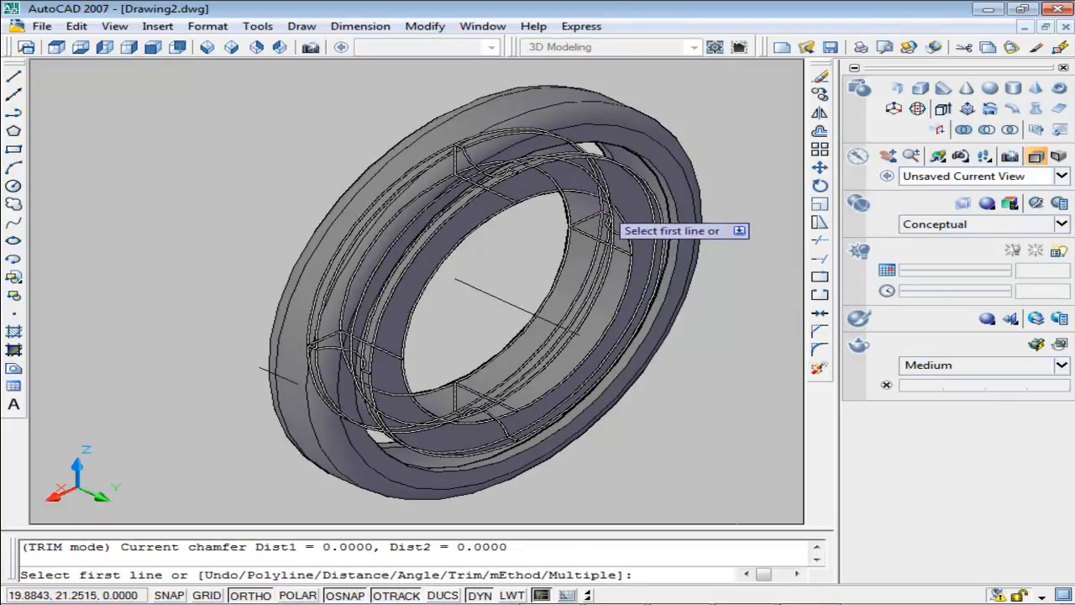
scroll(603, 208, down, 3)
scroll(603, 209, up, 6)
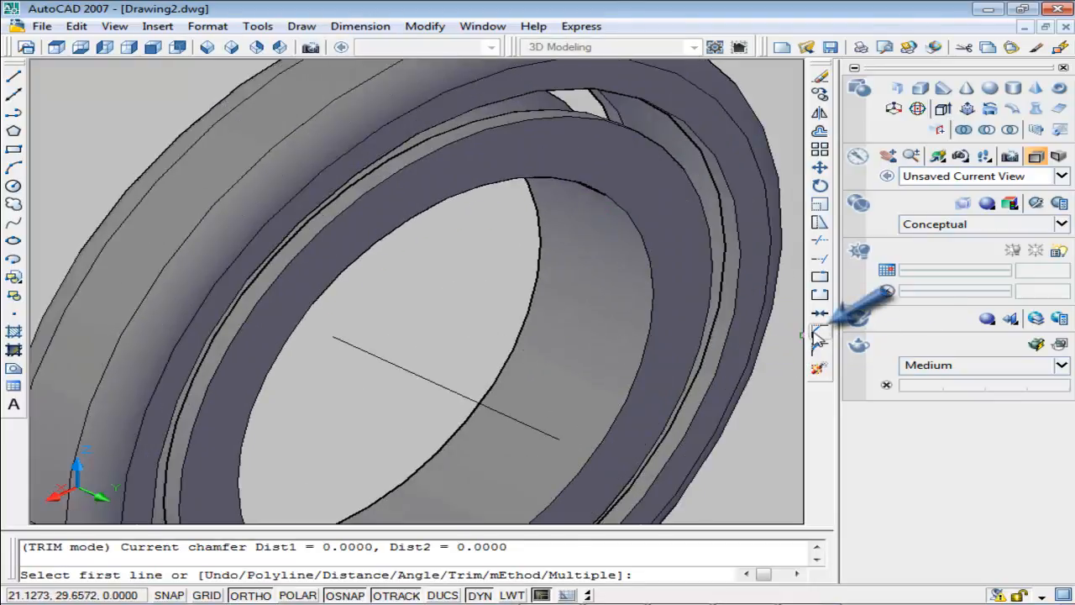
middle_drag(588, 290, 513, 340)
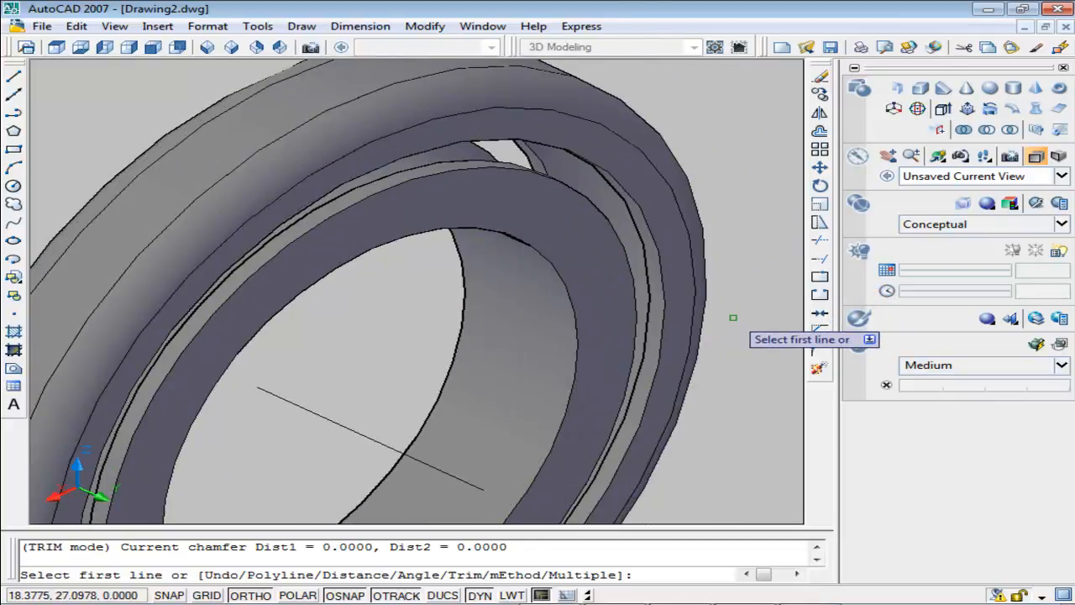
text(D)
key(Return)
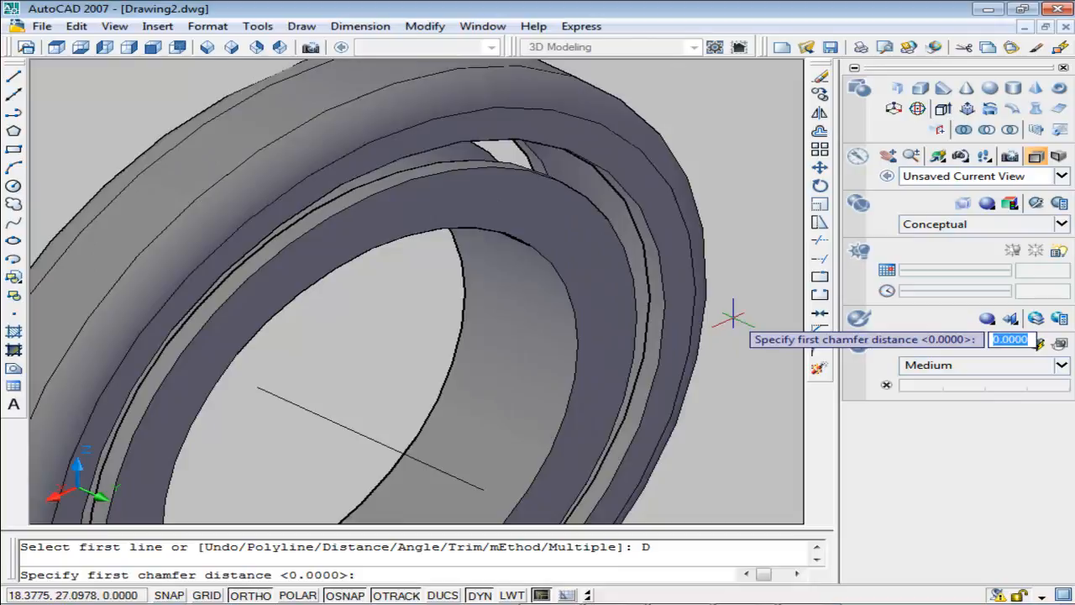
text(.5)
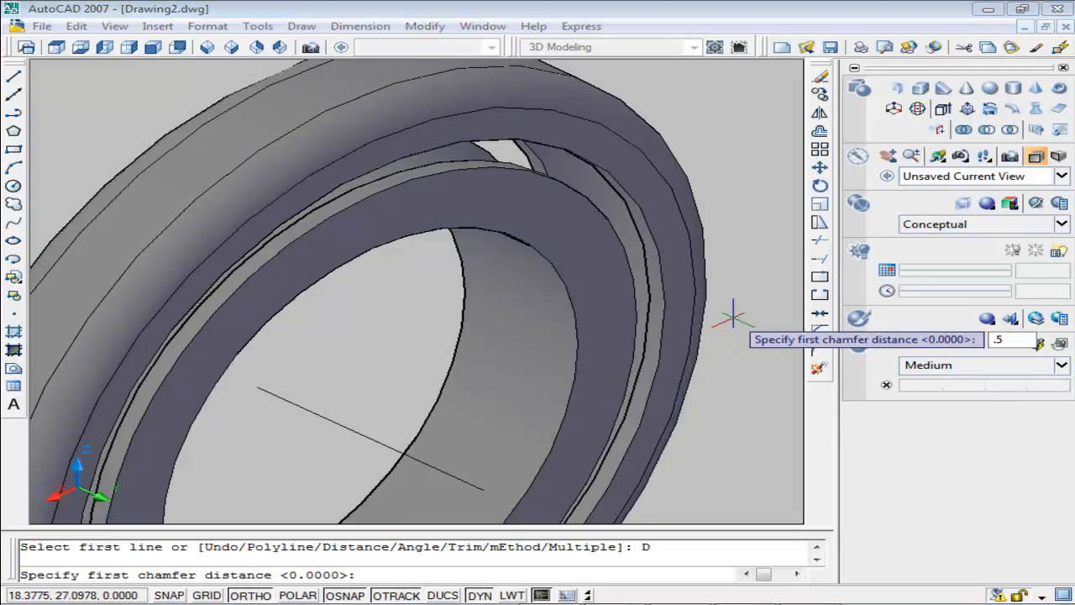
key(Return)
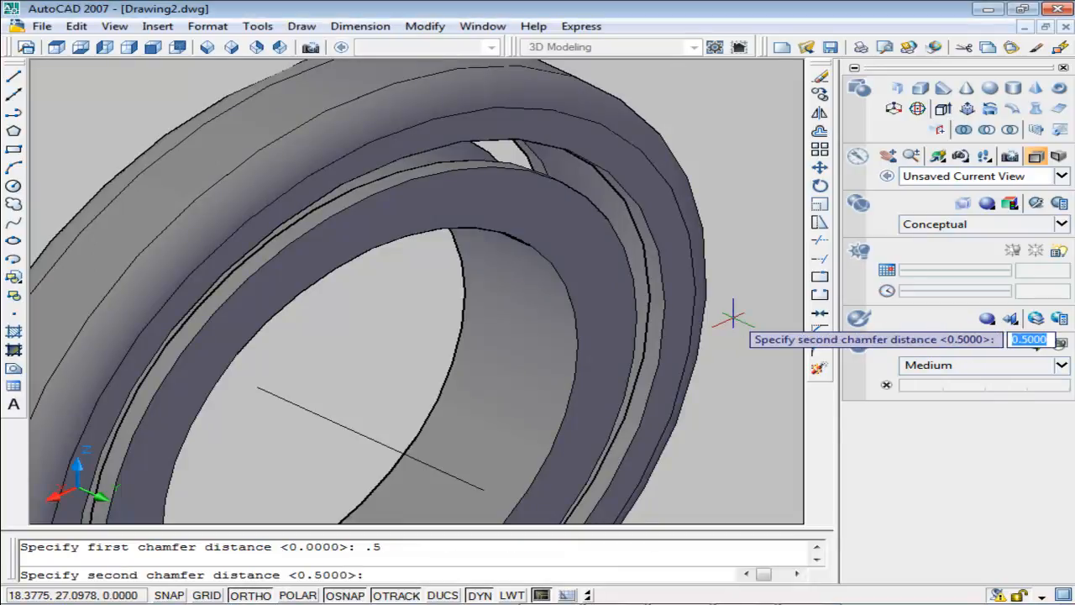
text(.)
key(Return)
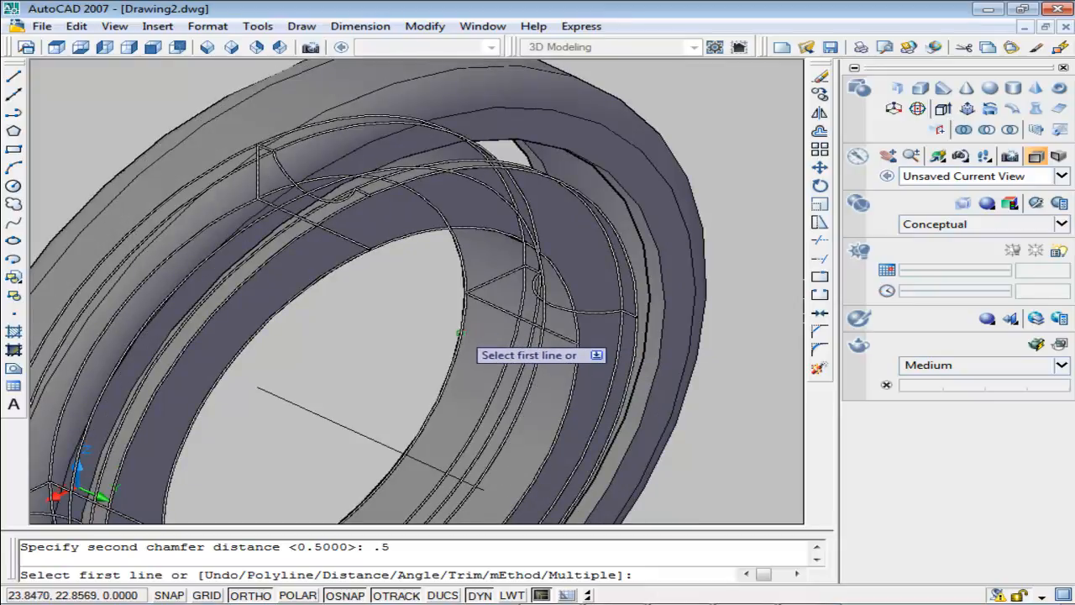
Step: Chamfer the rear circular edge of the inner ring's bore, using 0.5 for the base and other surface distances
click(460, 334)
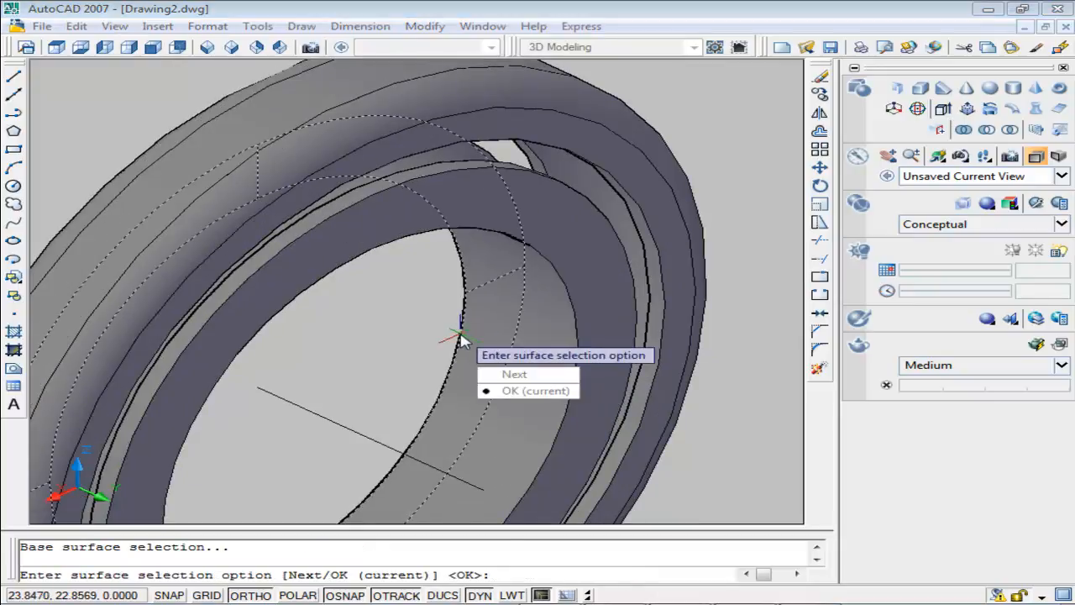
key(Return)
key(Return)
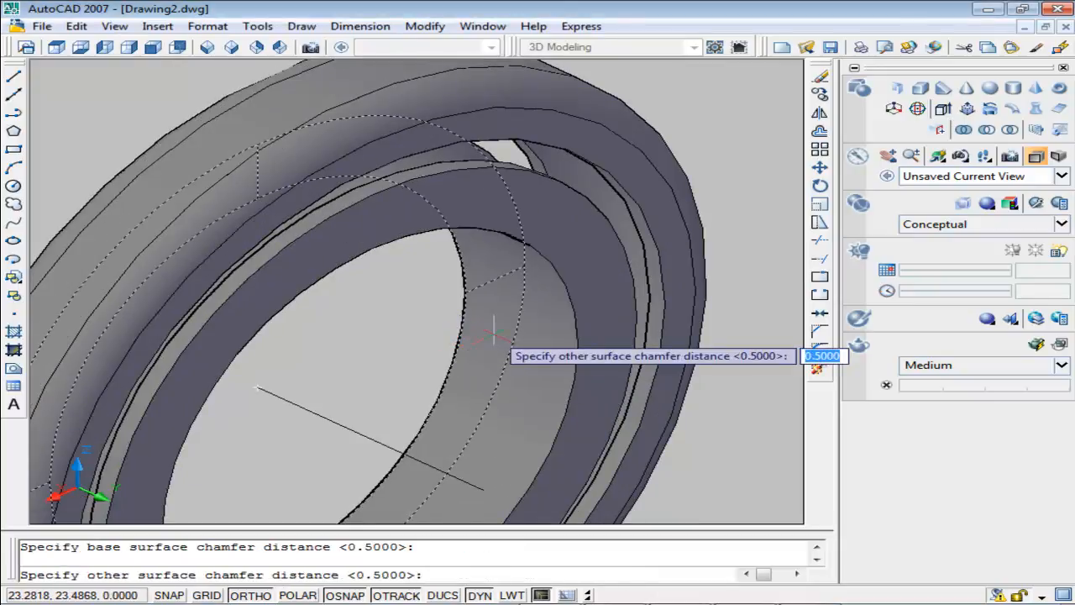
key(Return)
click(463, 330)
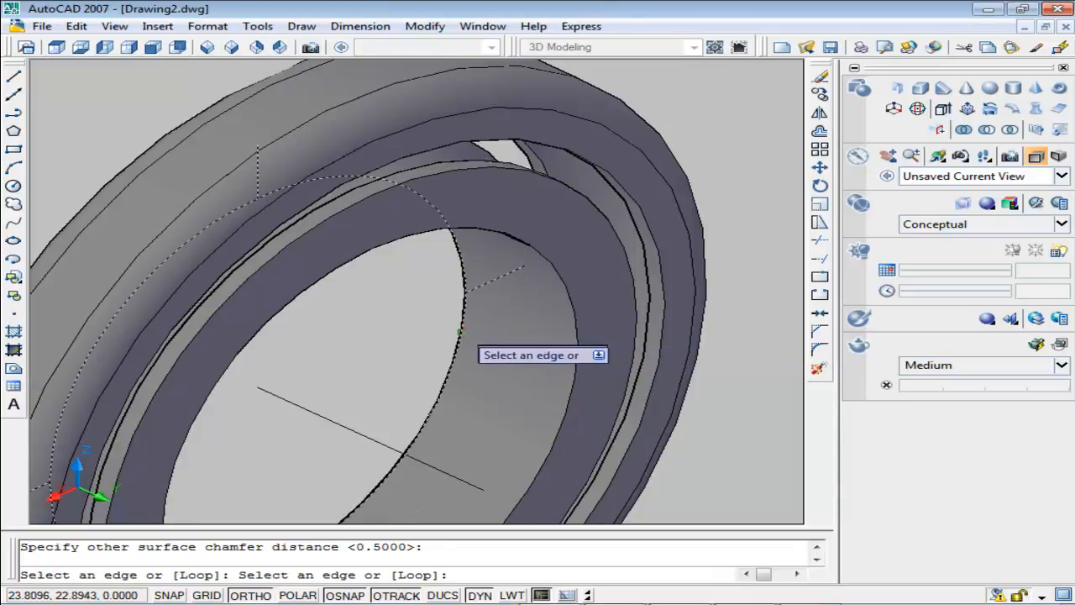
click(575, 373)
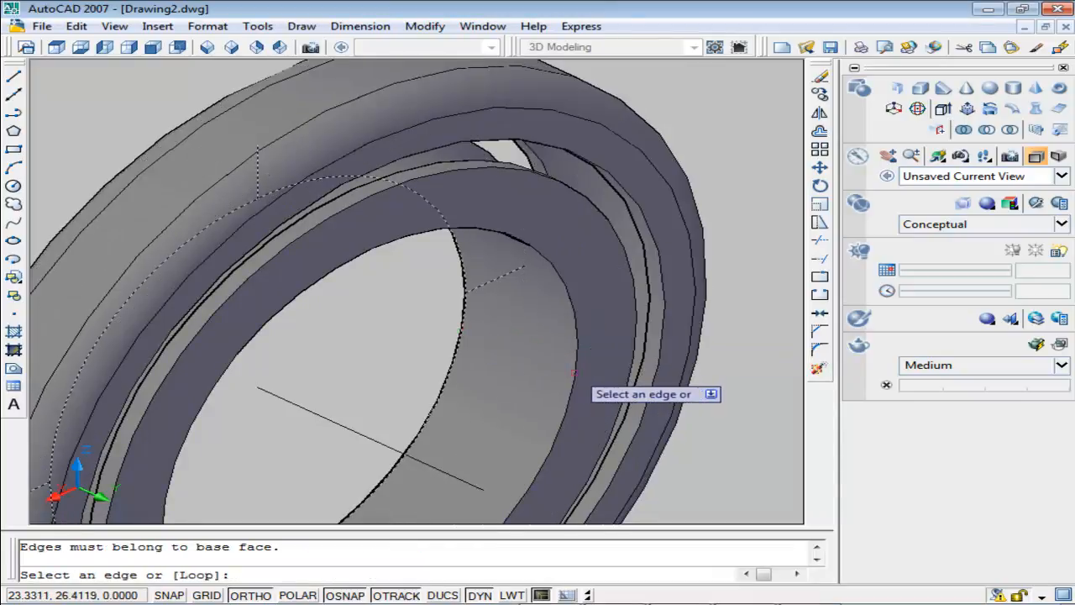
key(Return)
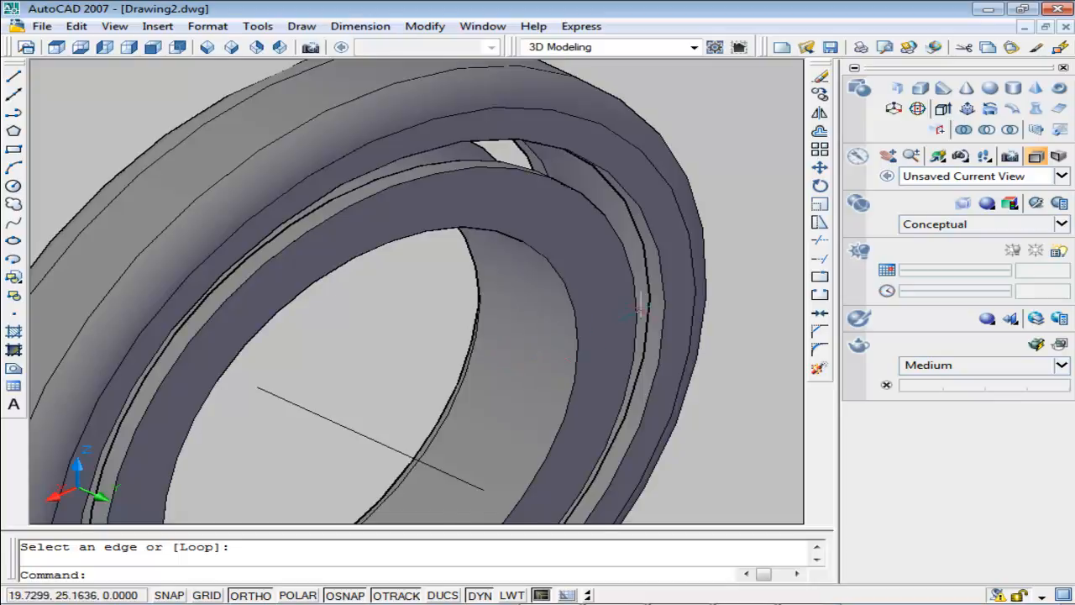
Step: Chamfer the front circular edge of the inner ring's bore with both distances at 0.5
click(819, 335)
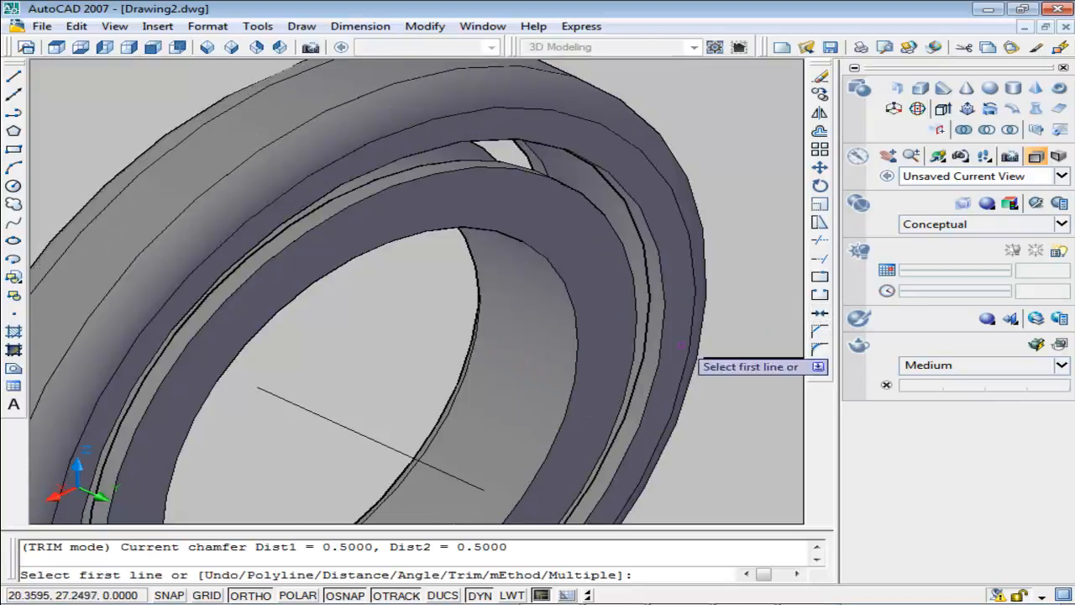
click(576, 375)
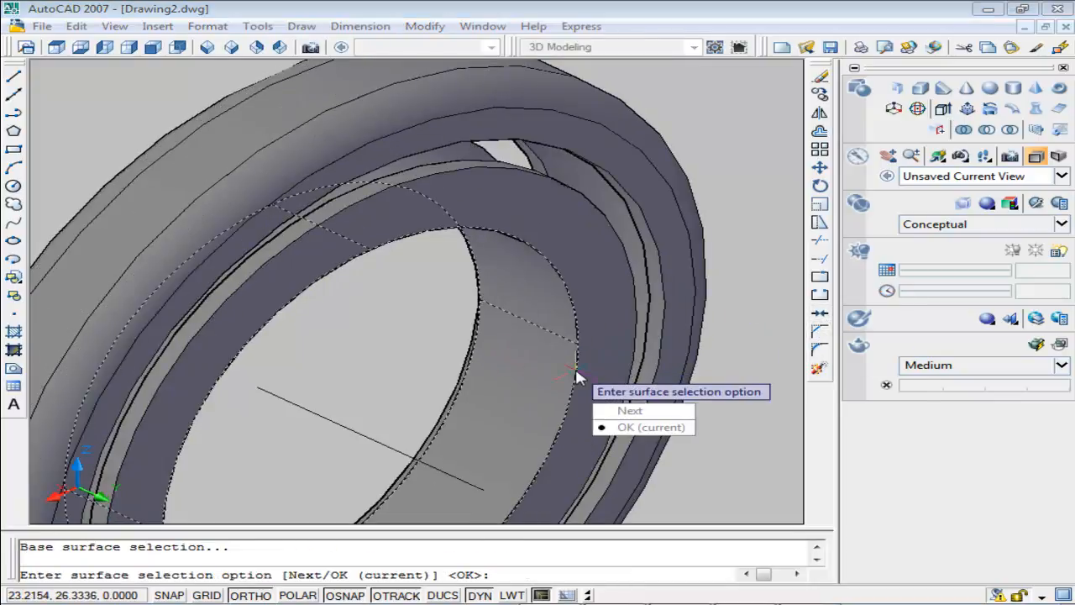
key(Return)
key(Return)
key(Return)
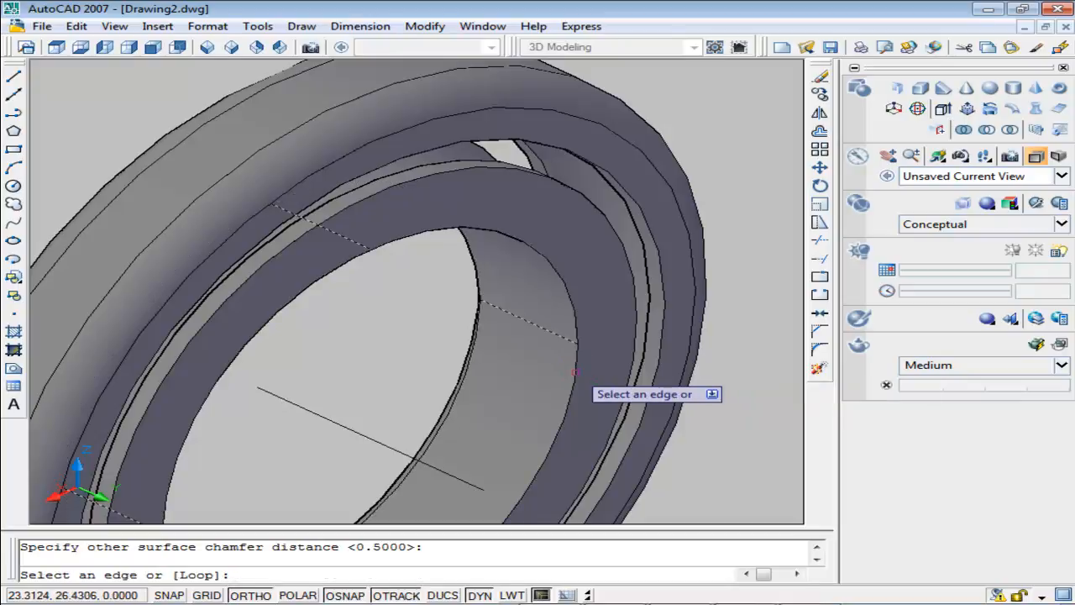
key(Return)
scroll(588, 378, up, 2)
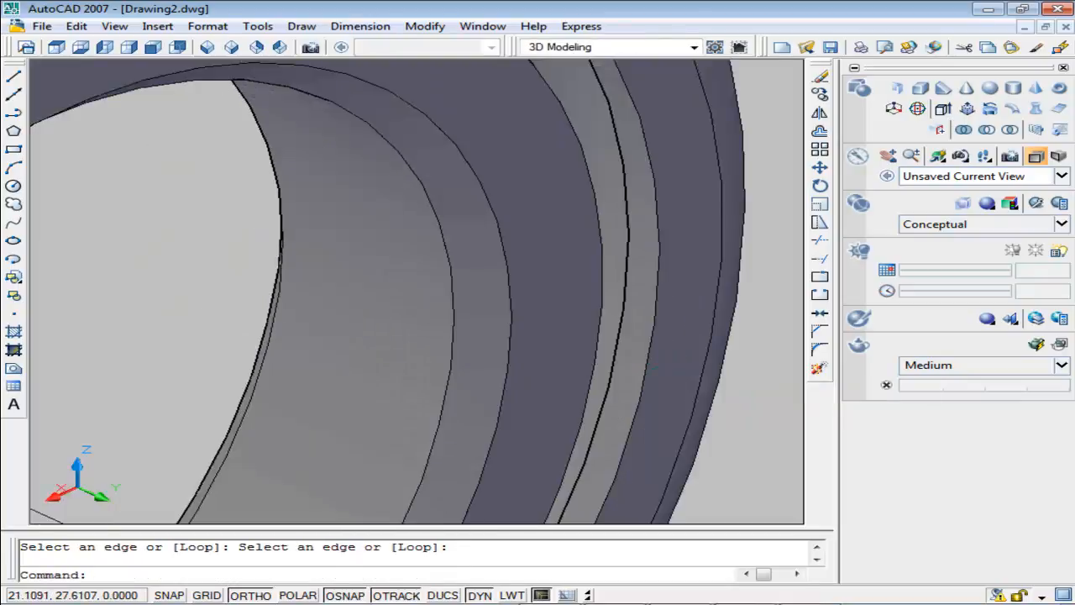
scroll(588, 378, down, 3)
scroll(671, 366, down, 2)
middle_drag(637, 386, 614, 343)
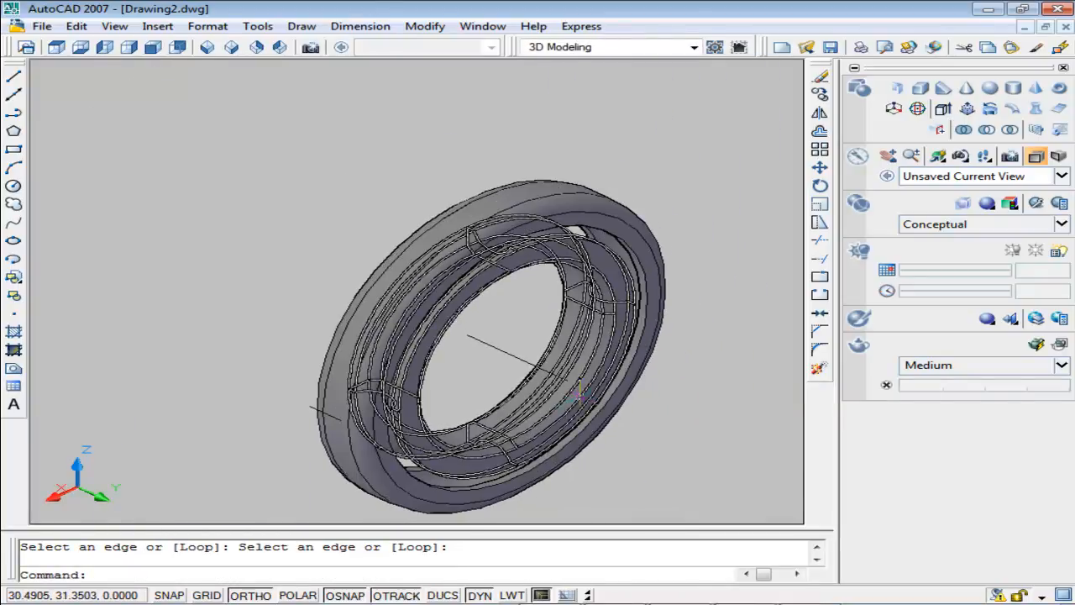
scroll(576, 397, up, 3)
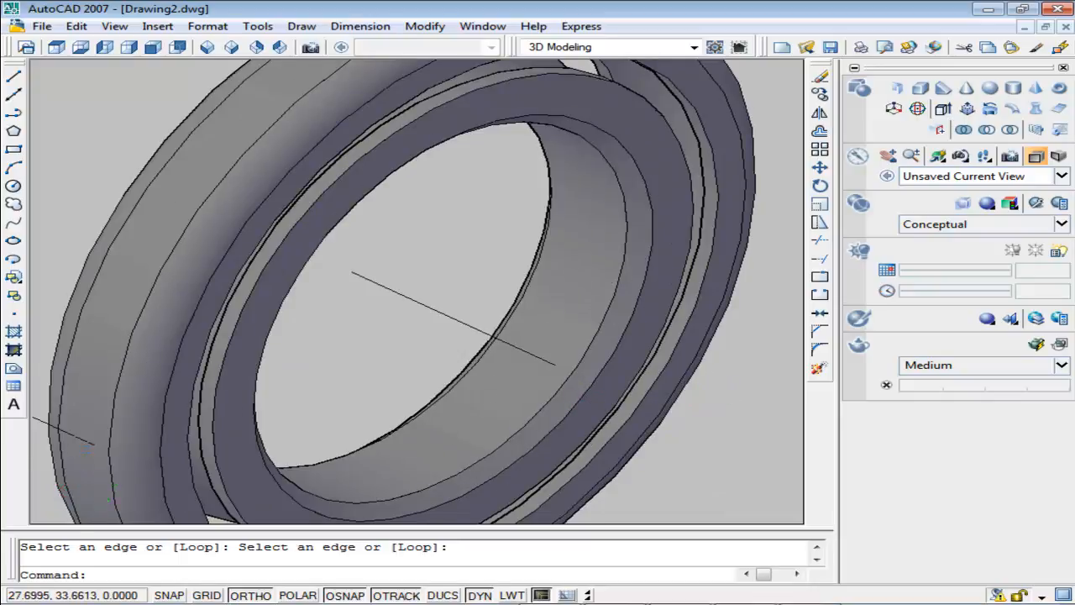
scroll(713, 426, down, 2)
middle_drag(721, 426, 673, 399)
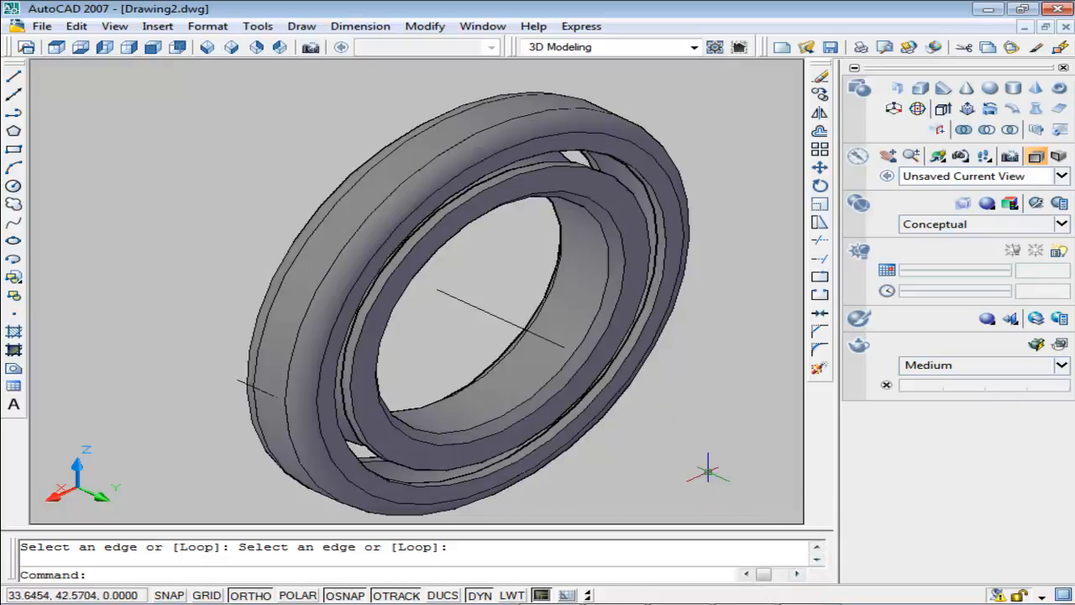
Step: Switch to Picasa Photo Viewer and review the homework images of the single ball and the full set of balls between the rings
key(alt+Tab)
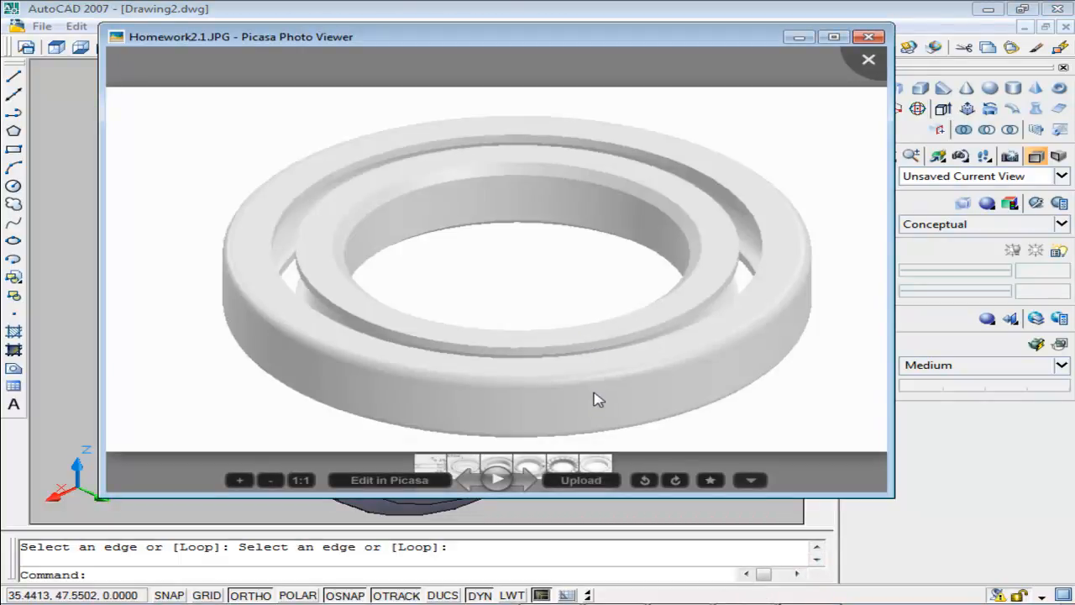
click(526, 479)
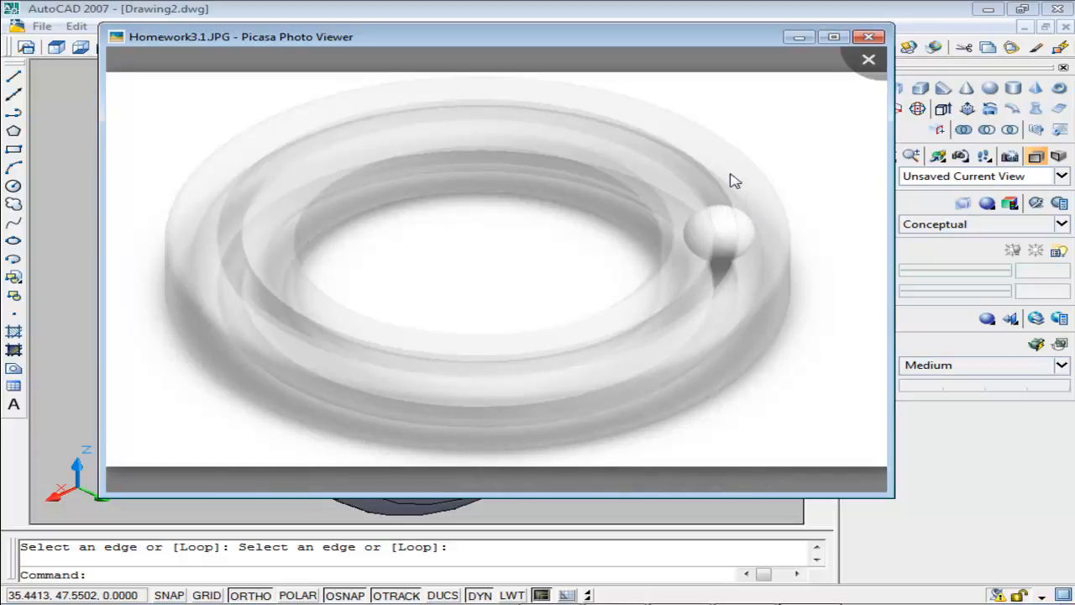
key(Right)
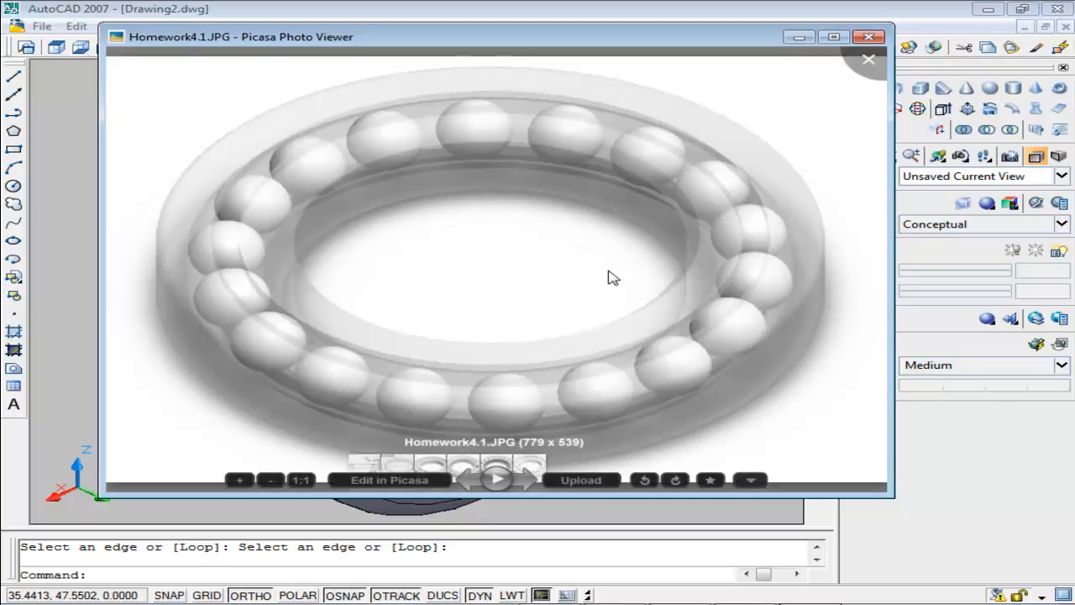
key(Left)
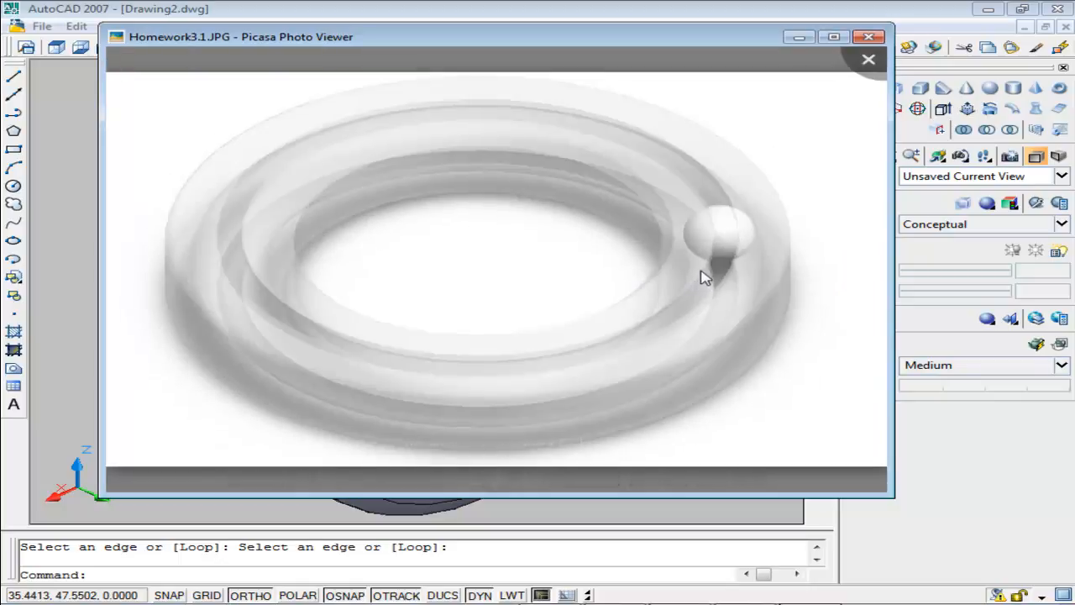
click(799, 37)
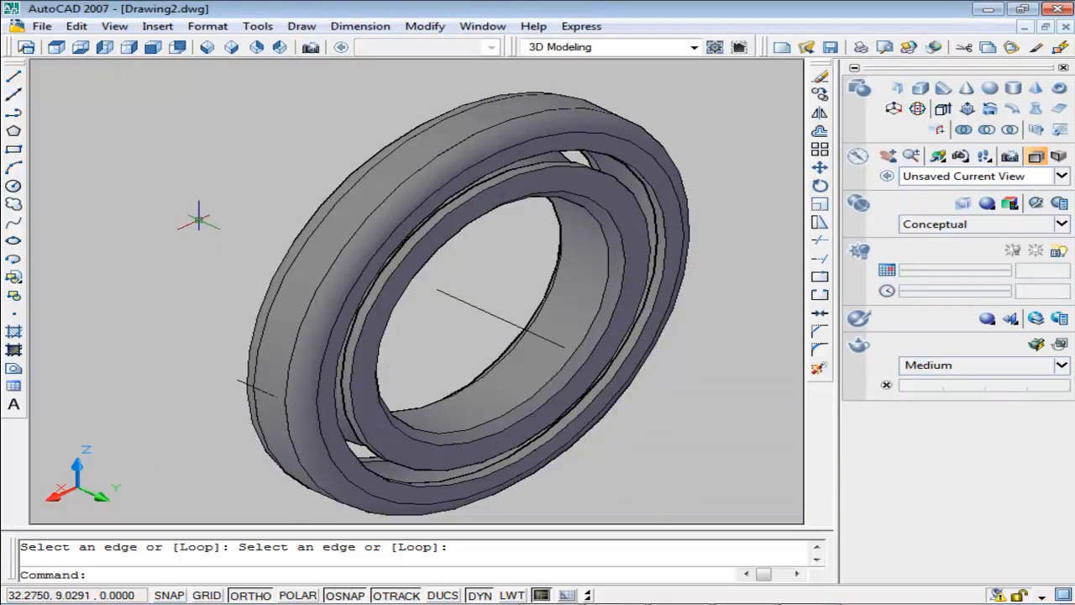
Step: Reopen the Homework3.1 image in Picasa Photo Viewer to check the single ball's position between the rings
click(1004, 604)
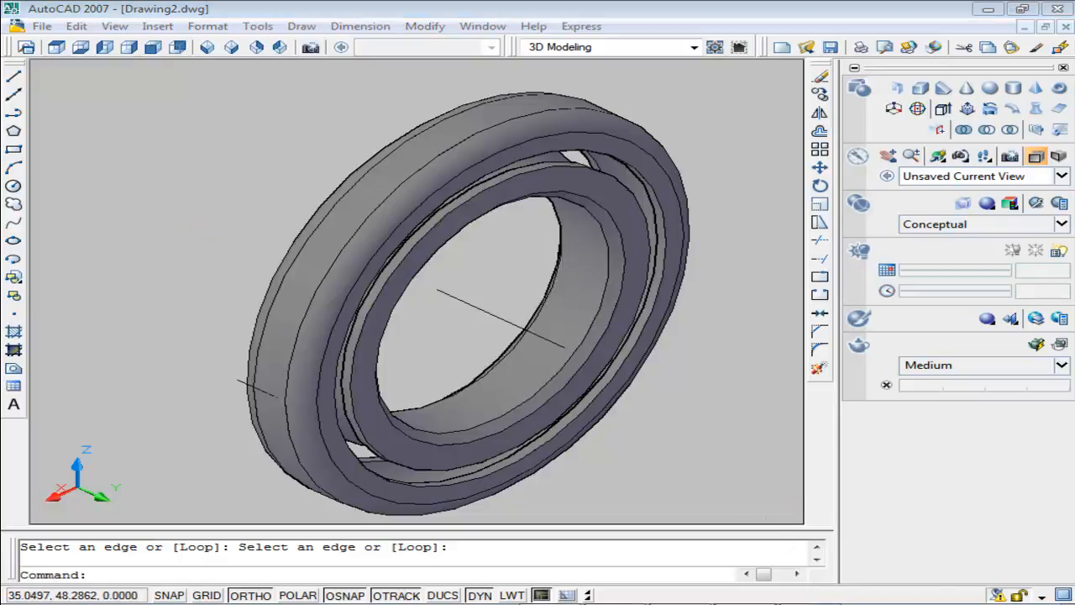
click(840, 542)
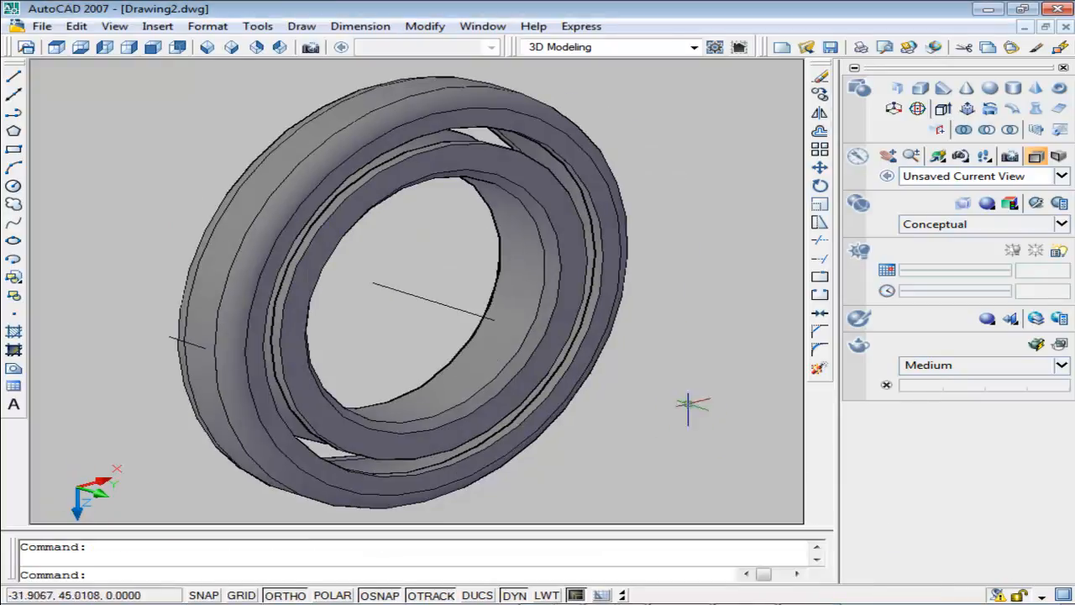
middle_drag(663, 253, 673, 261)
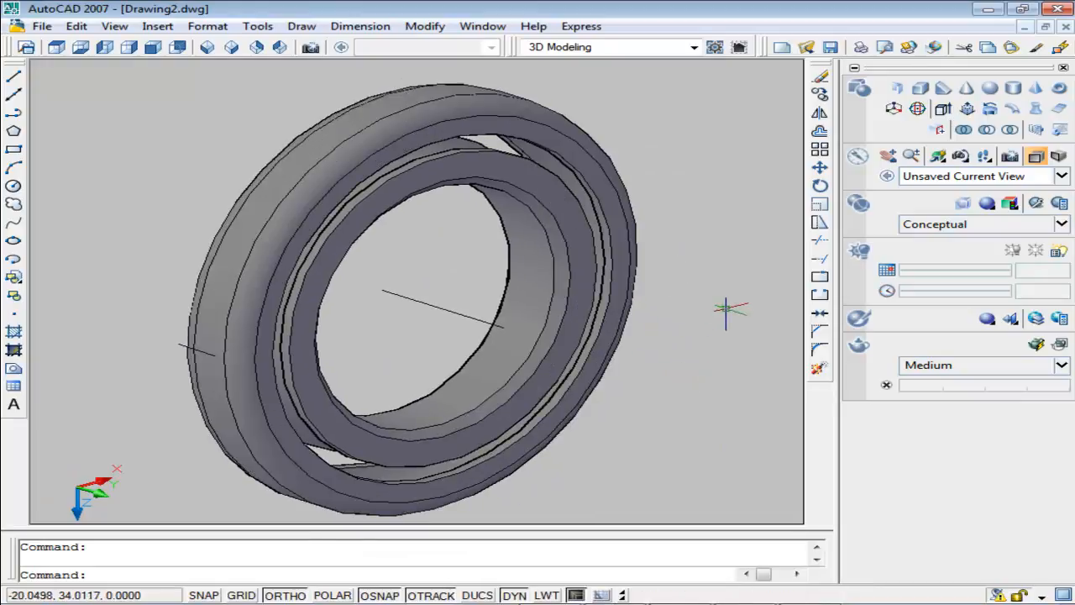
click(694, 604)
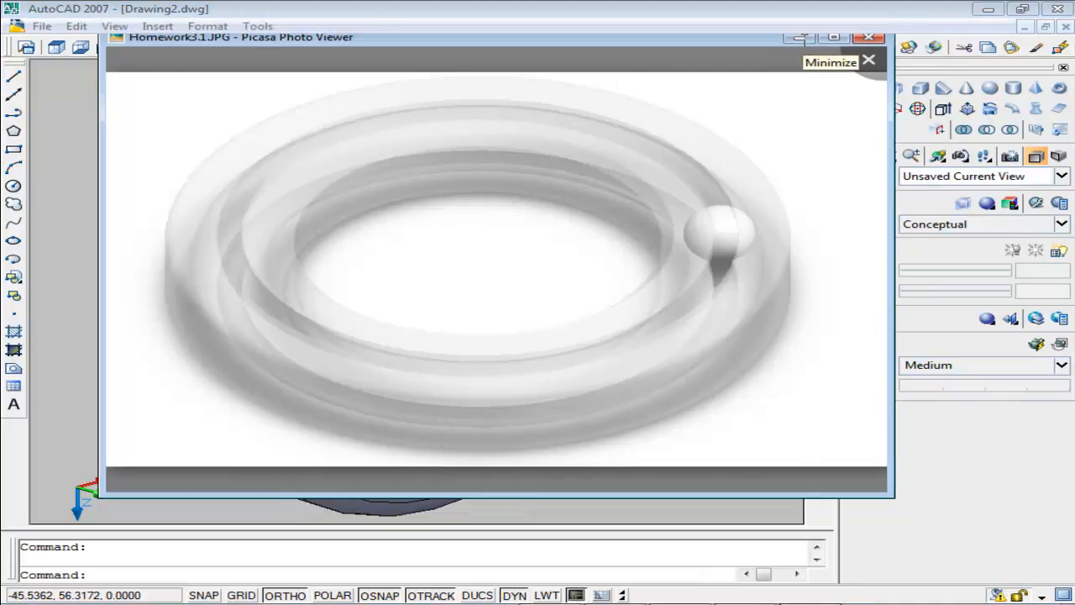
Step: Return to AutoCAD and draw a vertical line about 10.97 units long beside the bearing in the top view
click(799, 37)
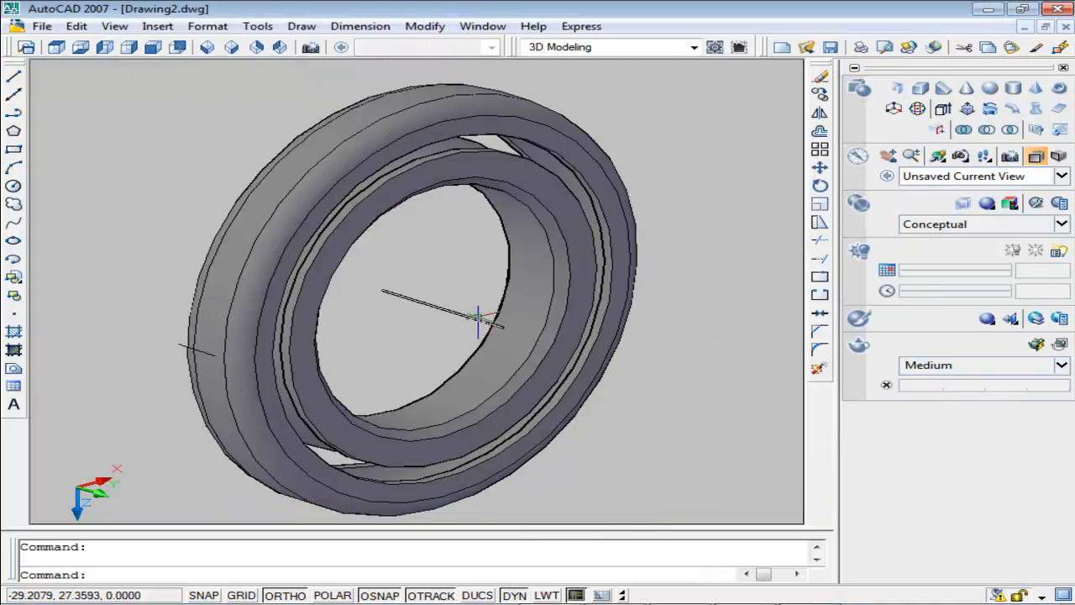
middle_drag(660, 343, 568, 338)
mouse_move(627, 303)
middle_down()
mouse_move(547, 334)
mouse_move(446, 336)
middle_up()
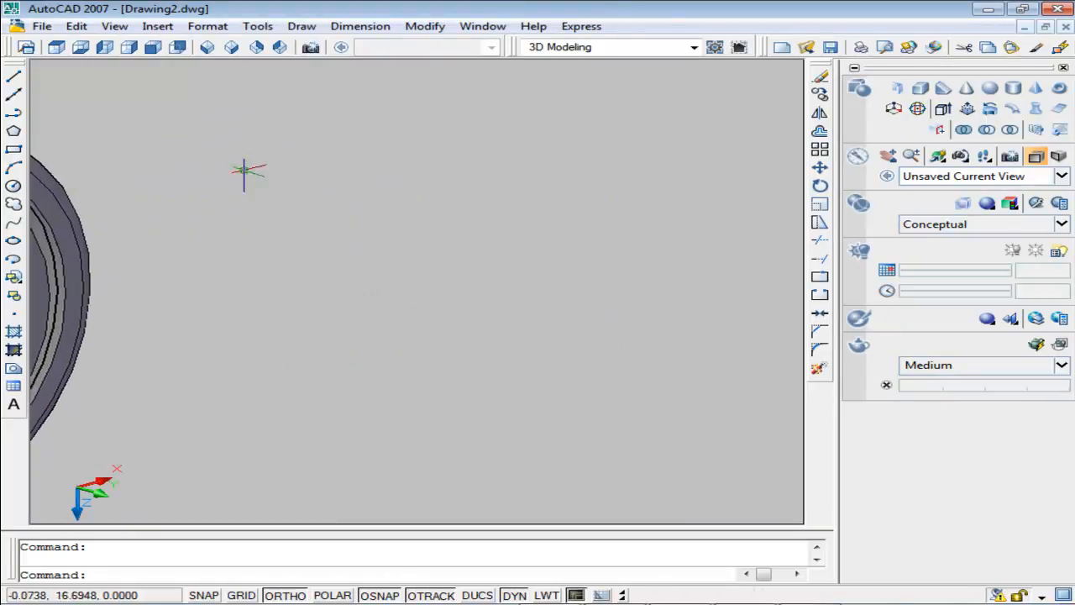
click(57, 47)
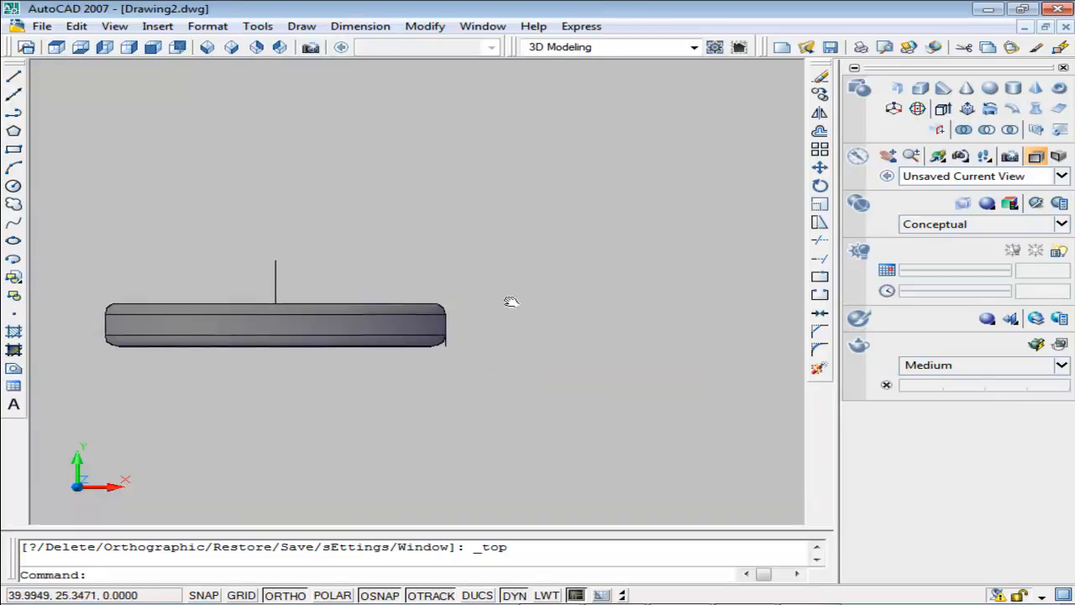
middle_drag(510, 302, 305, 296)
click(18, 78)
click(520, 360)
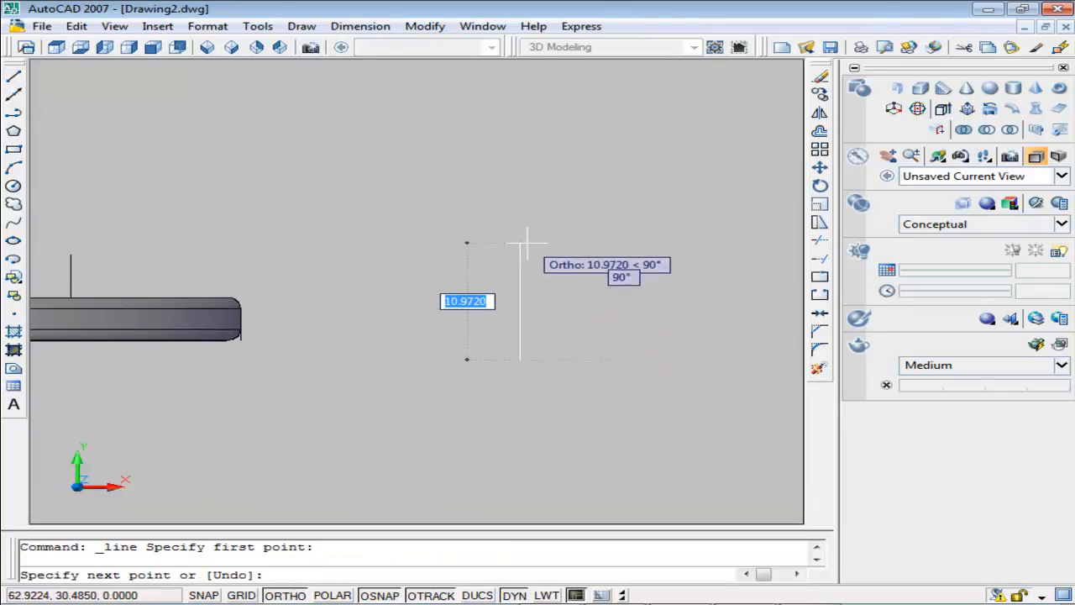
click(520, 244)
key(Escape)
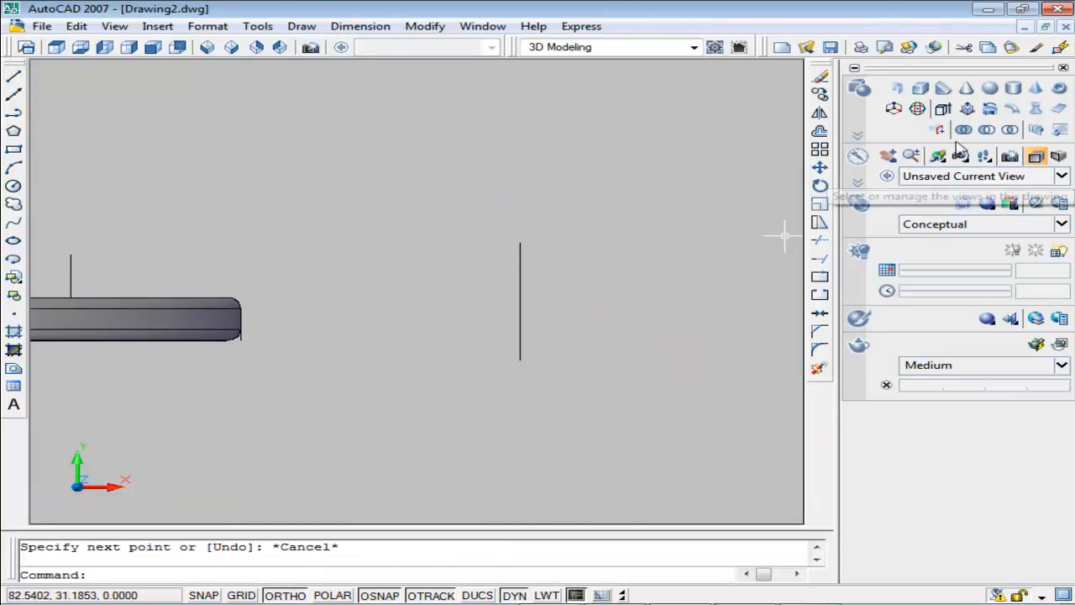
Step: Draw a circle centred on the vertical line's midpoint and passing through its upper endpoint
click(14, 186)
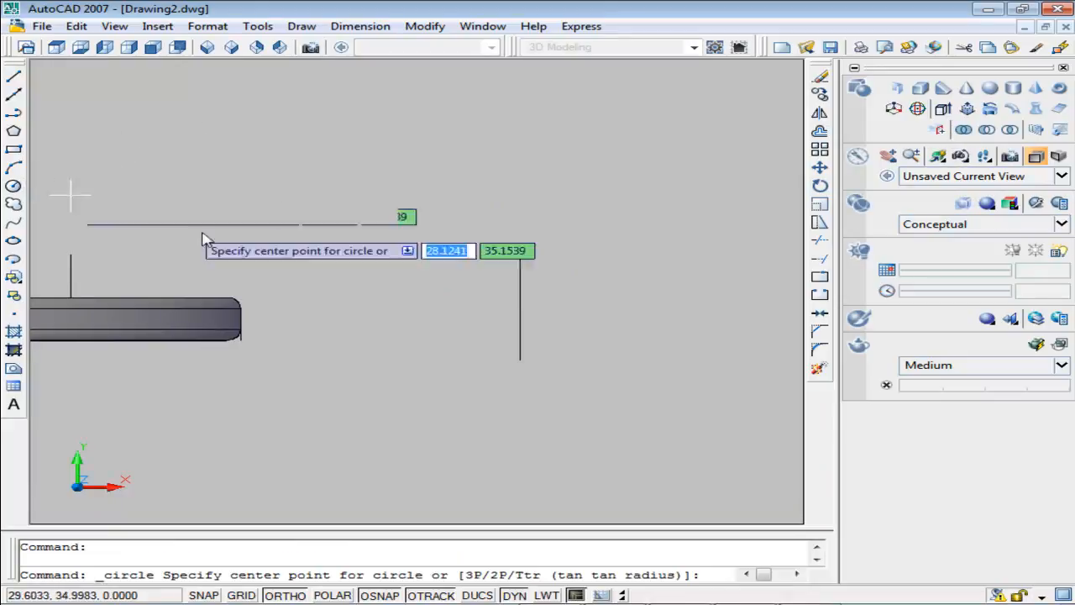
click(520, 302)
click(520, 243)
key(Escape)
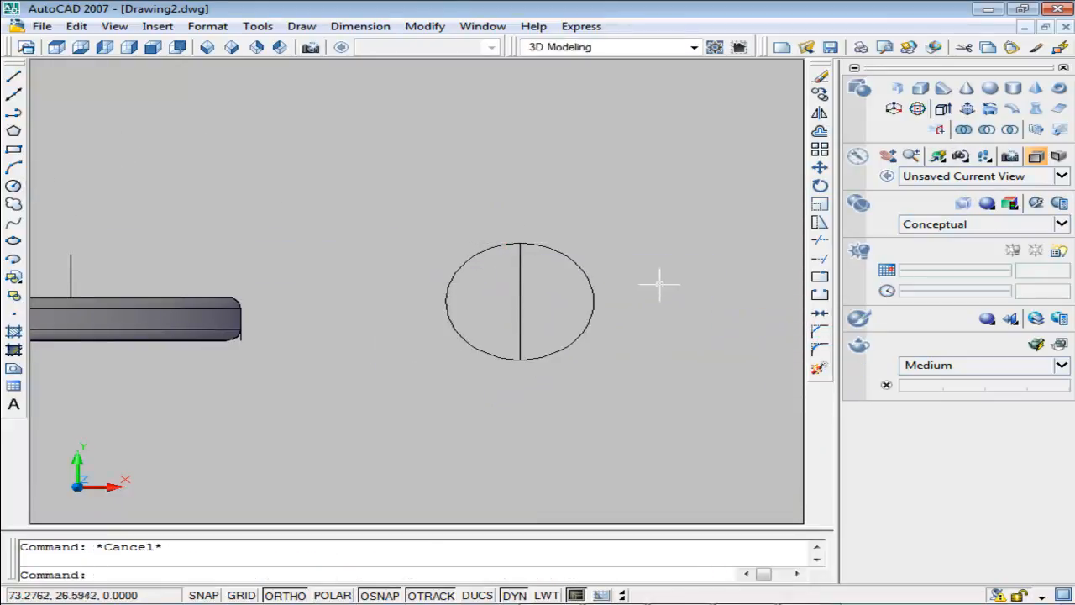
Step: Trim away the circle's left half, using the vertical line as the cutting edge
click(819, 244)
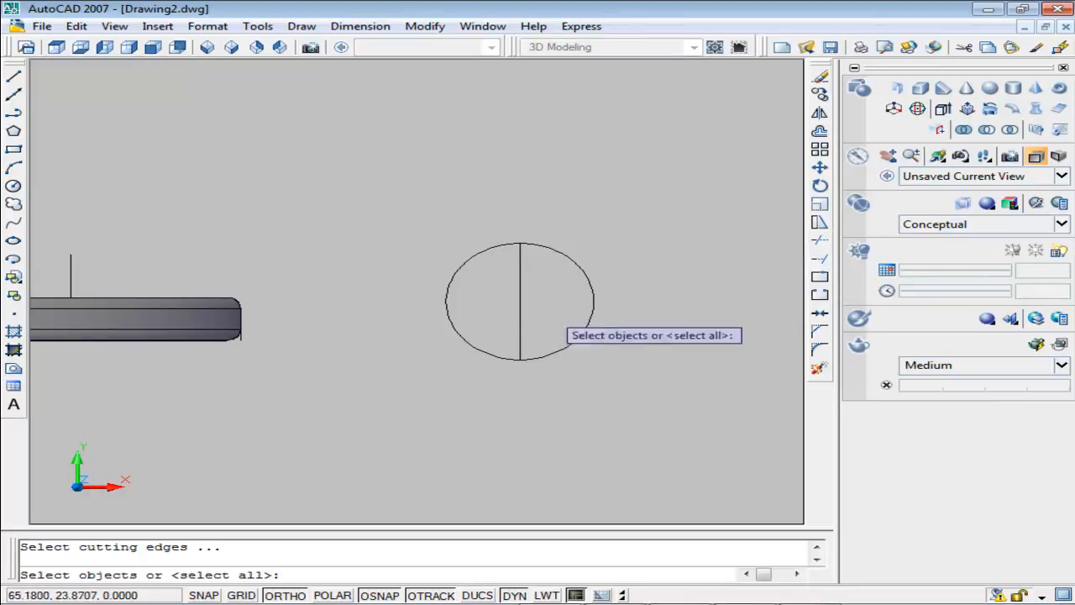
key(Return)
click(450, 282)
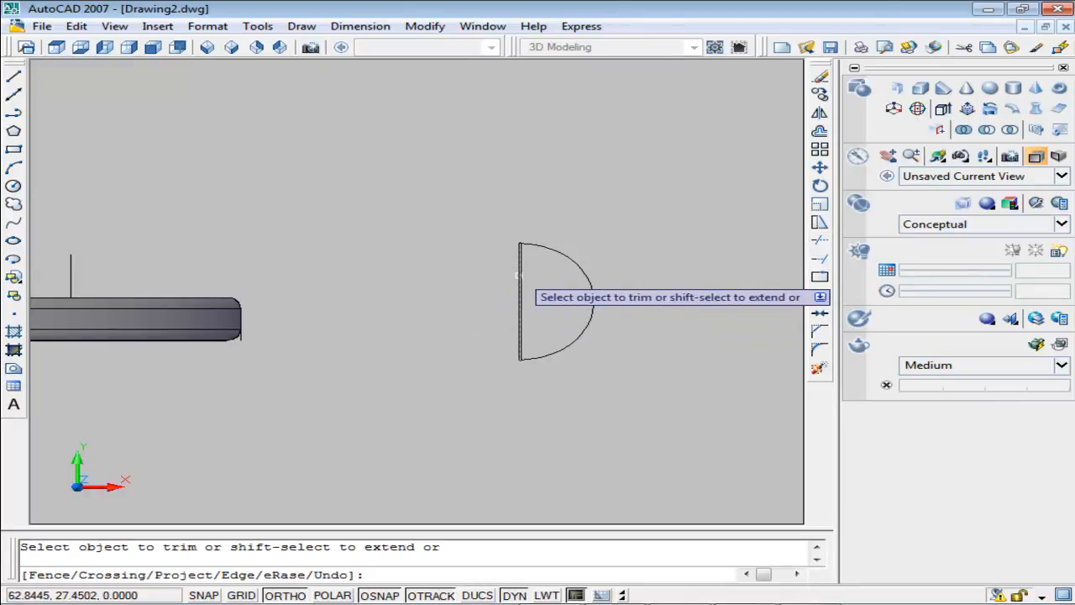
key(Escape)
scroll(586, 303, down, 2)
scroll(586, 302, up, 5)
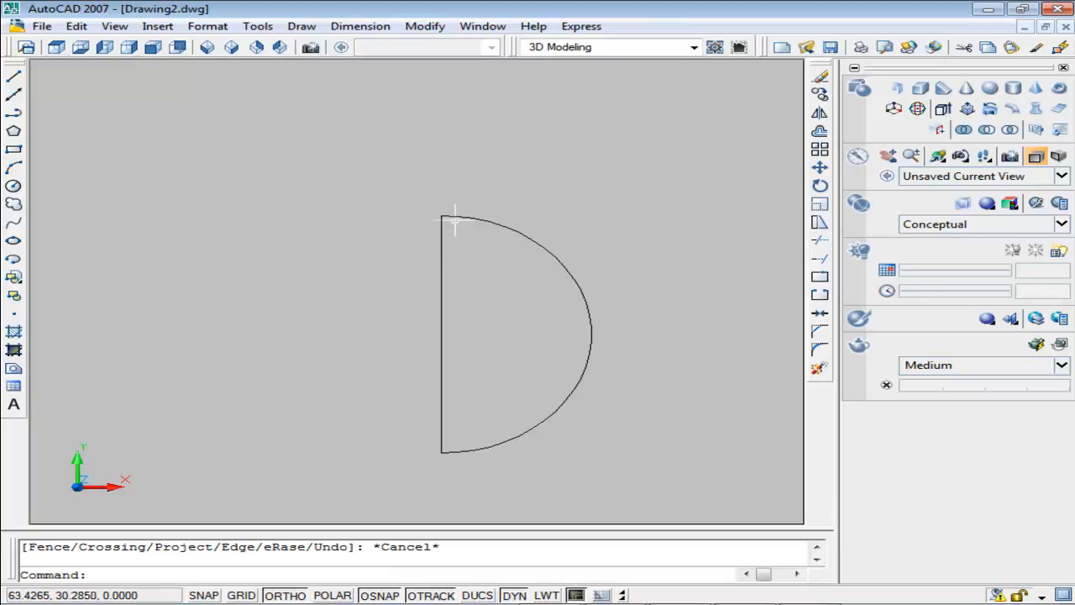
Step: Convert the half-circle arc and its vertical line into a region
click(13, 369)
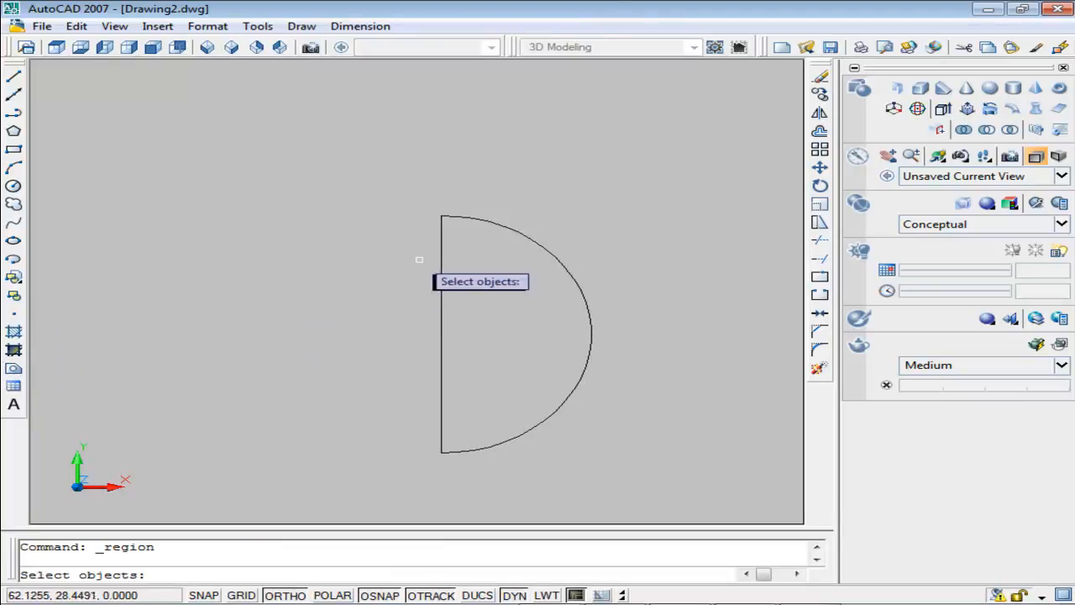
click(441, 256)
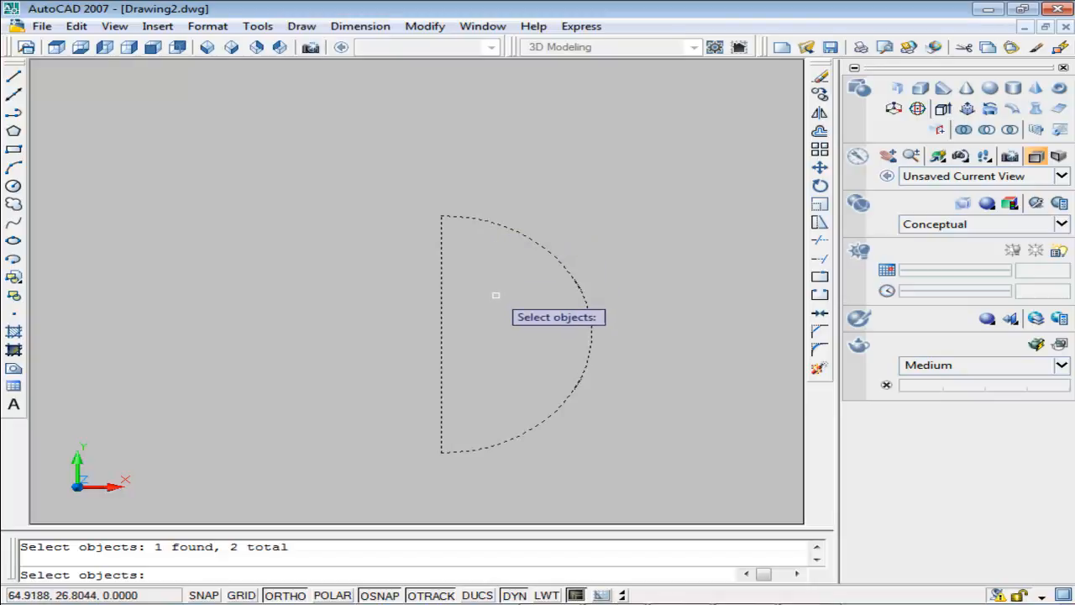
key(Return)
key(Escape)
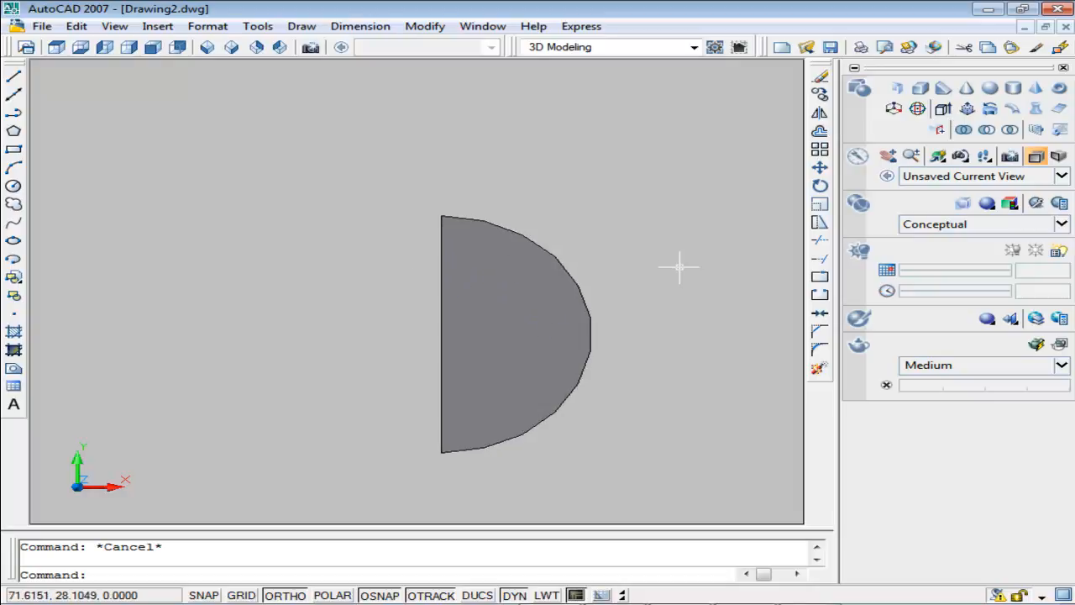
Step: Revolve the half-circle region 360 degrees about its straight edge, from the upper to the lower endpoint, to form a ball
scroll(690, 245, down, 1)
middle_drag(679, 252, 636, 272)
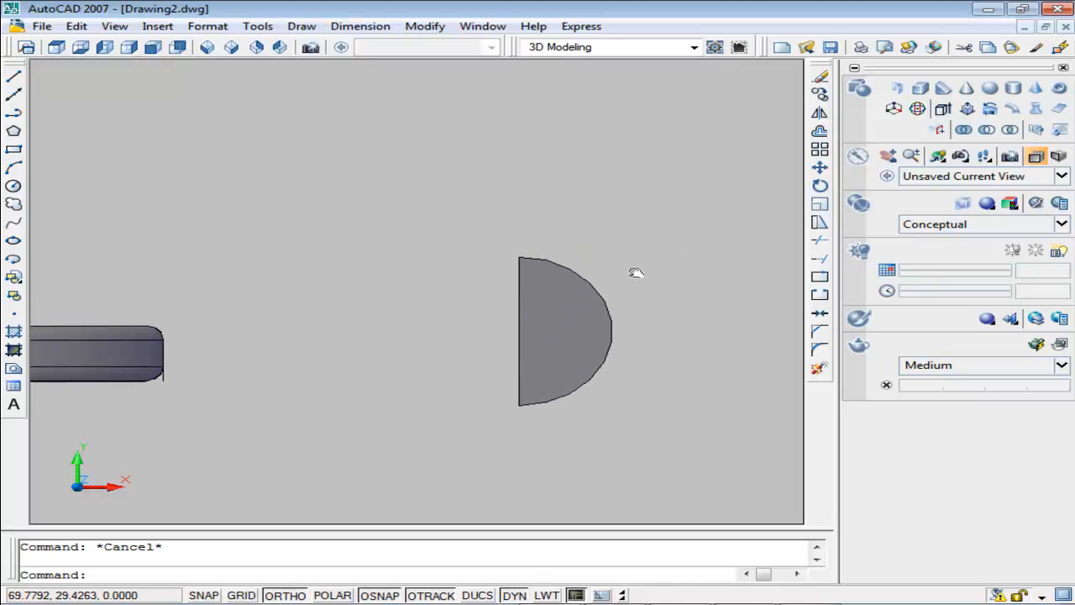
click(990, 108)
click(590, 322)
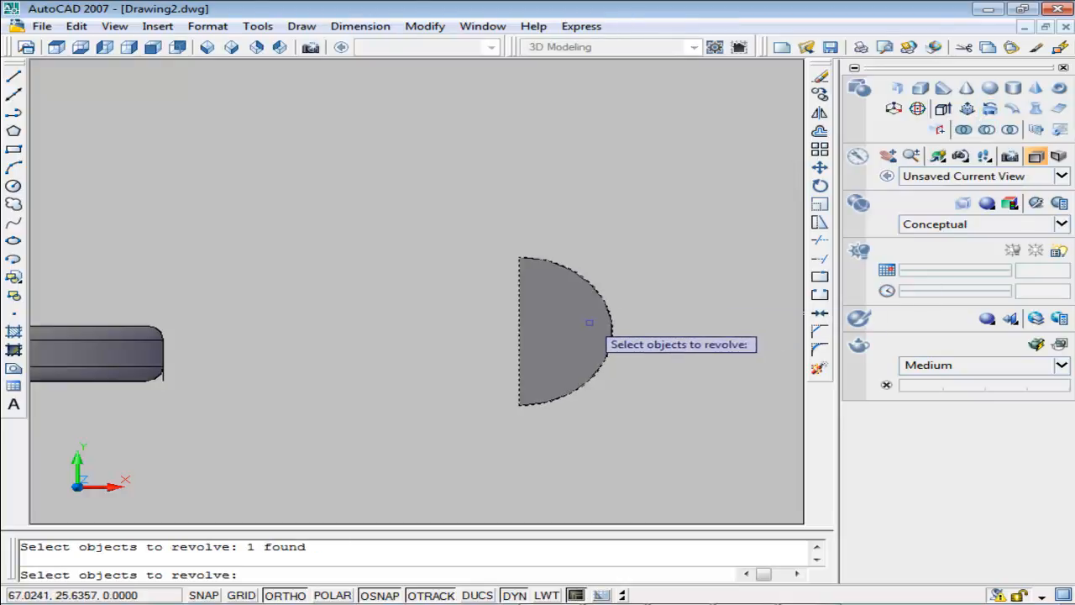
key(Return)
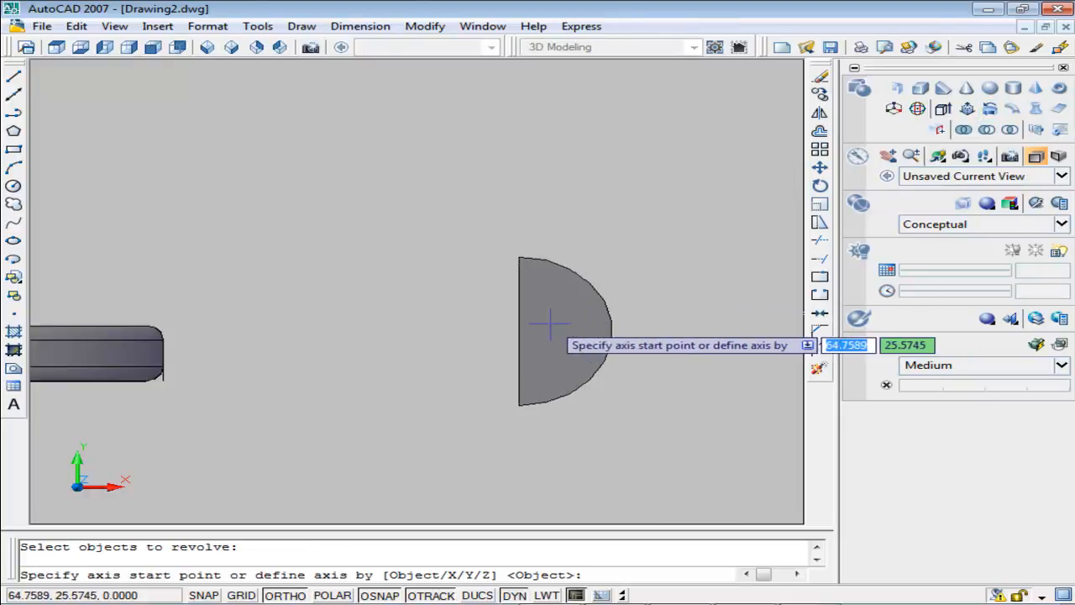
click(519, 258)
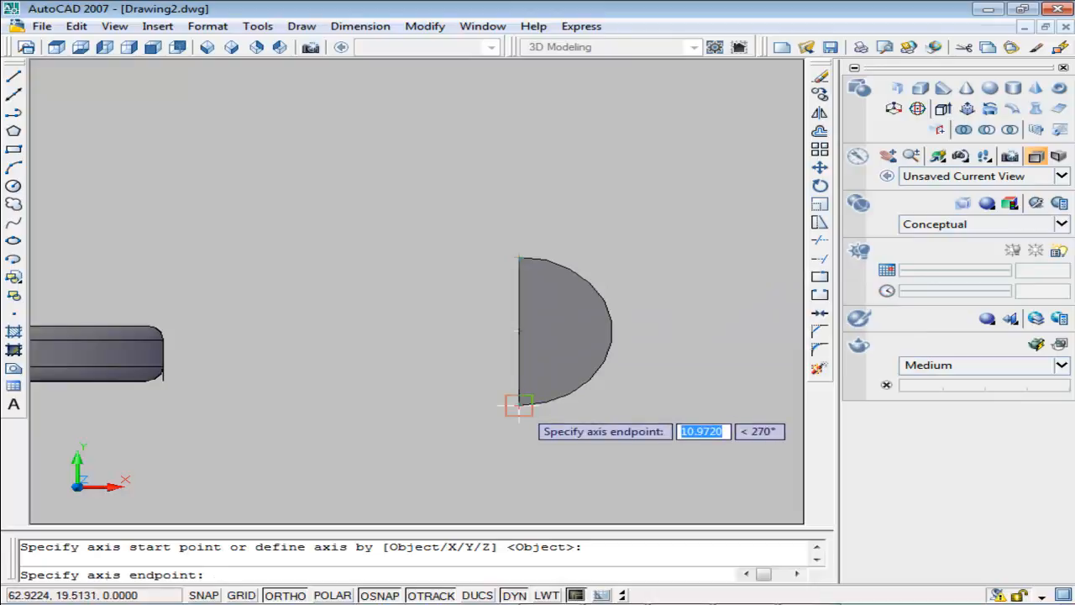
click(519, 404)
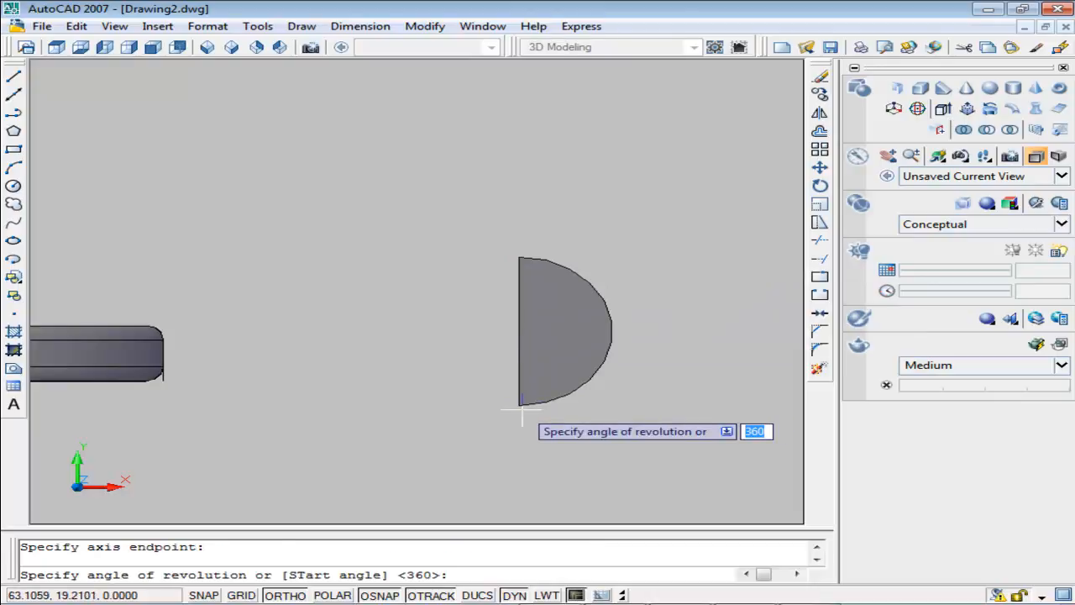
key(Return)
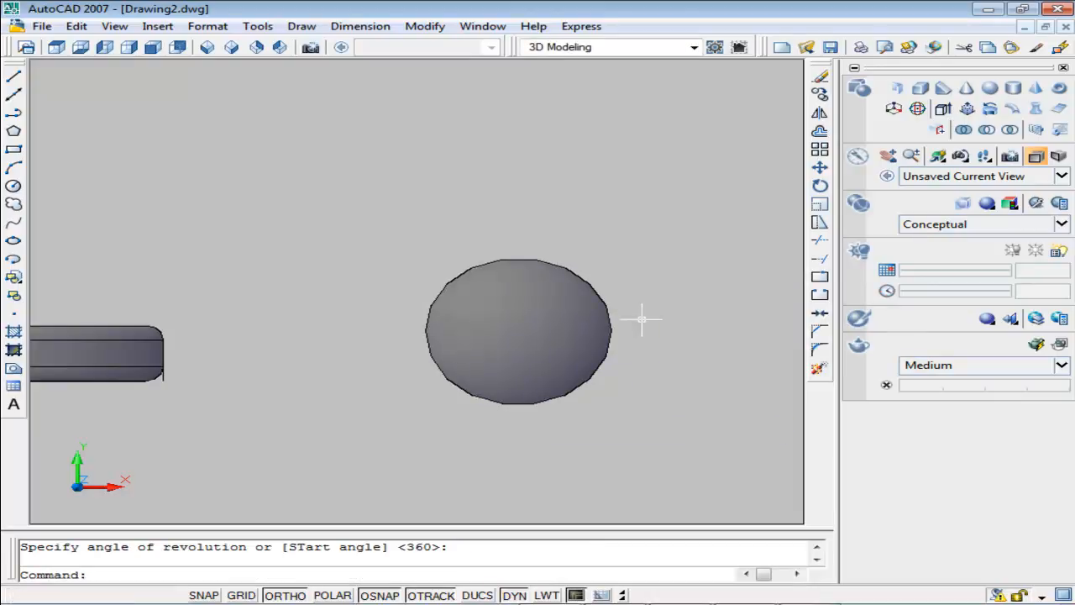
Step: Compare the revolved ball with the bearing in the southeast isometric view and delete the ball
middle_drag(642, 319, 636, 277)
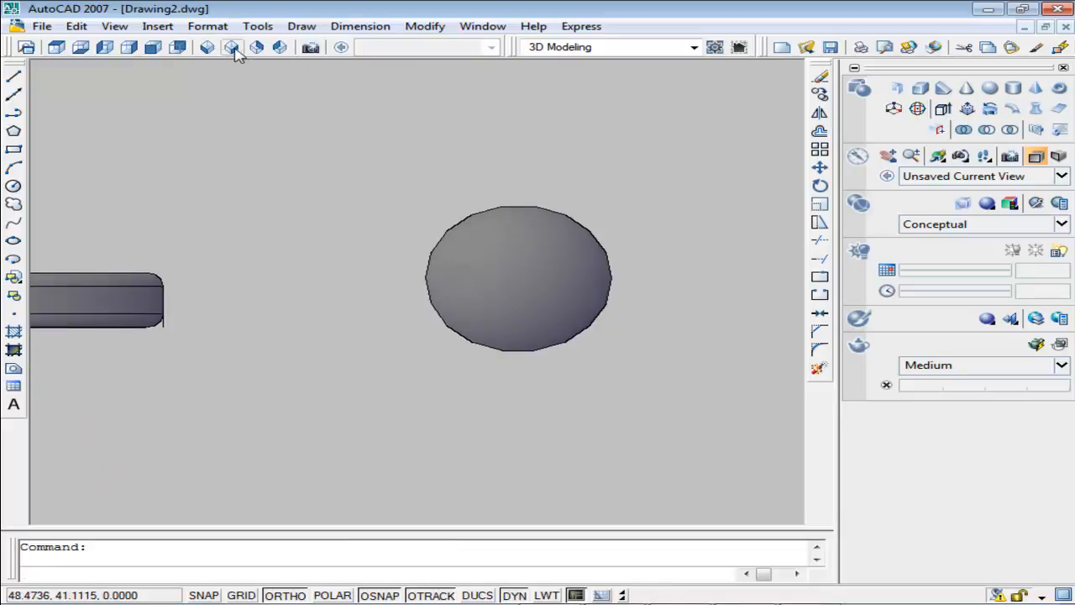
click(231, 47)
middle_drag(647, 352, 611, 354)
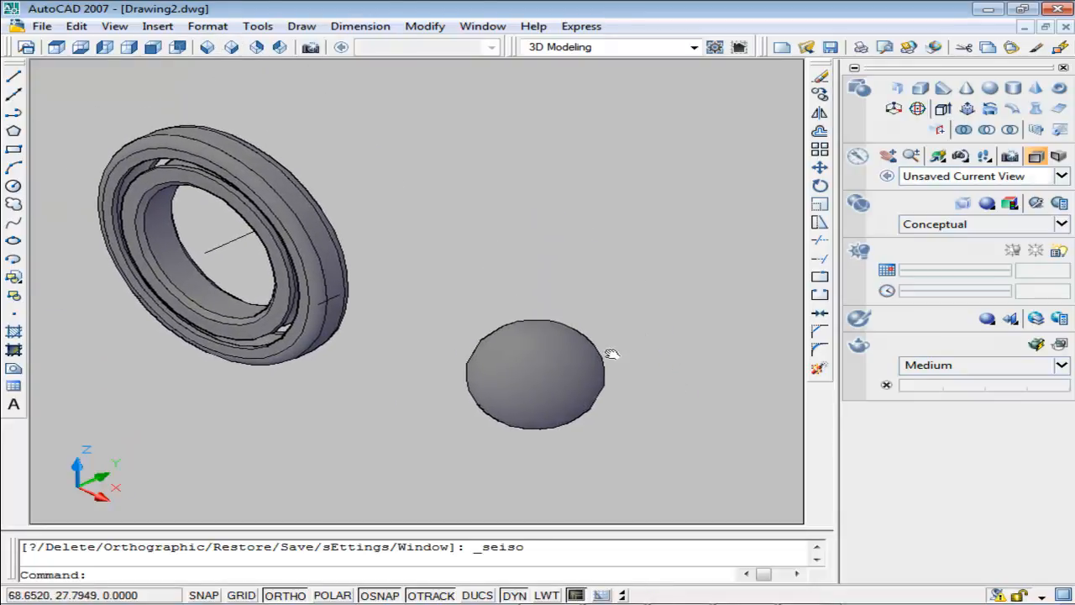
scroll(579, 361, up, 2)
scroll(580, 361, down, 4)
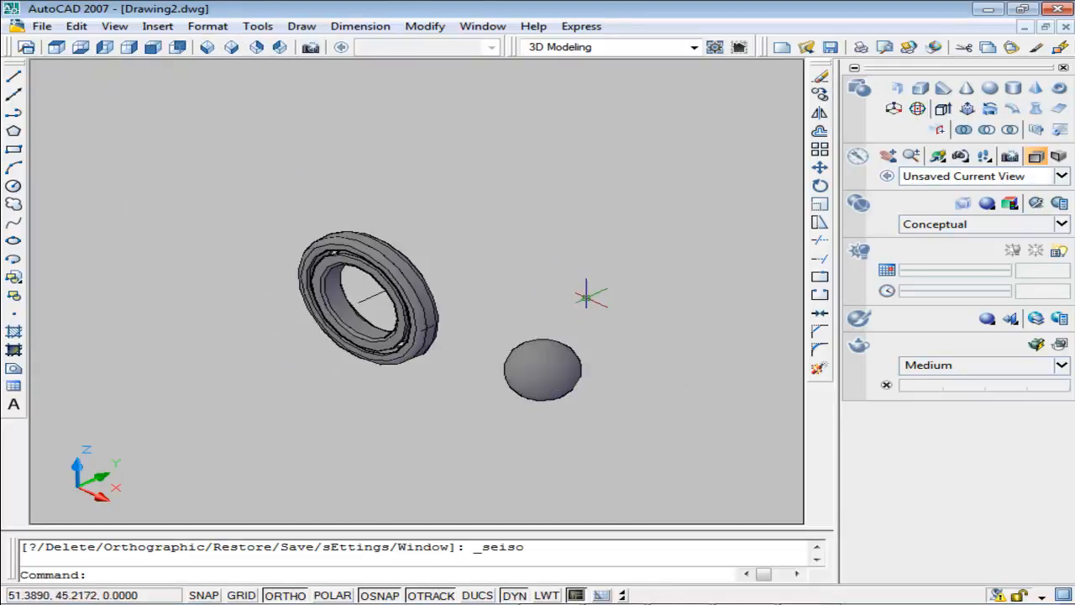
scroll(550, 368, up, 1)
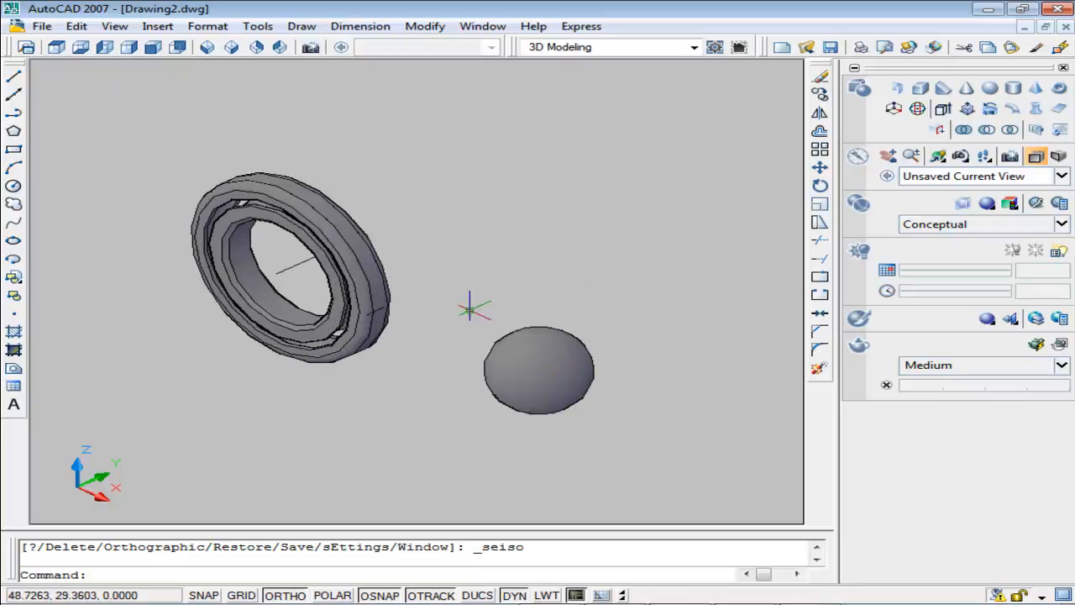
middle_drag(473, 324, 521, 346)
scroll(472, 357, up, 5)
scroll(472, 357, down, 5)
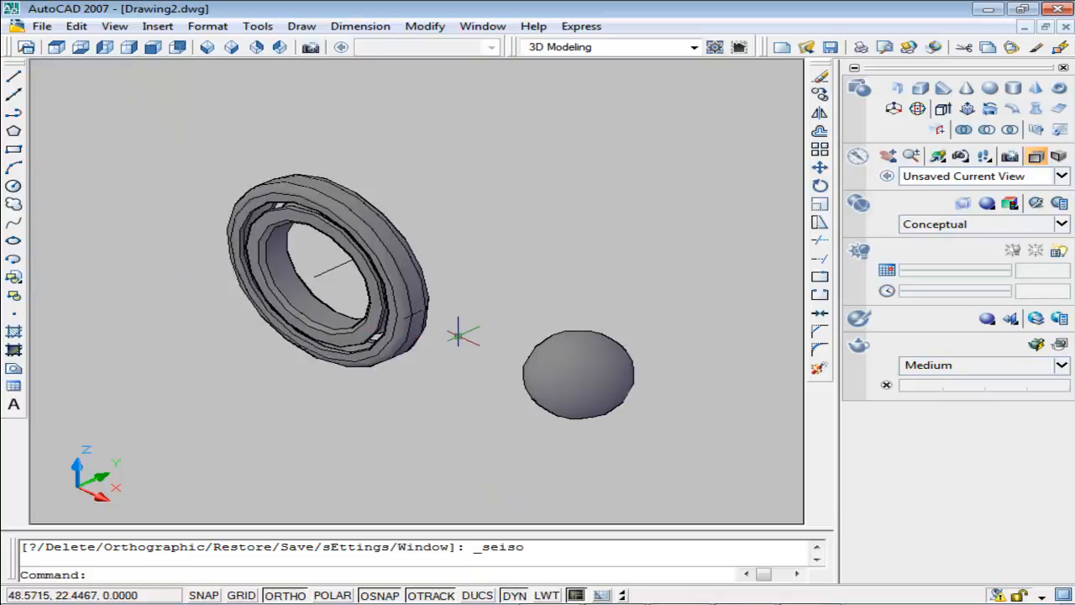
click(611, 352)
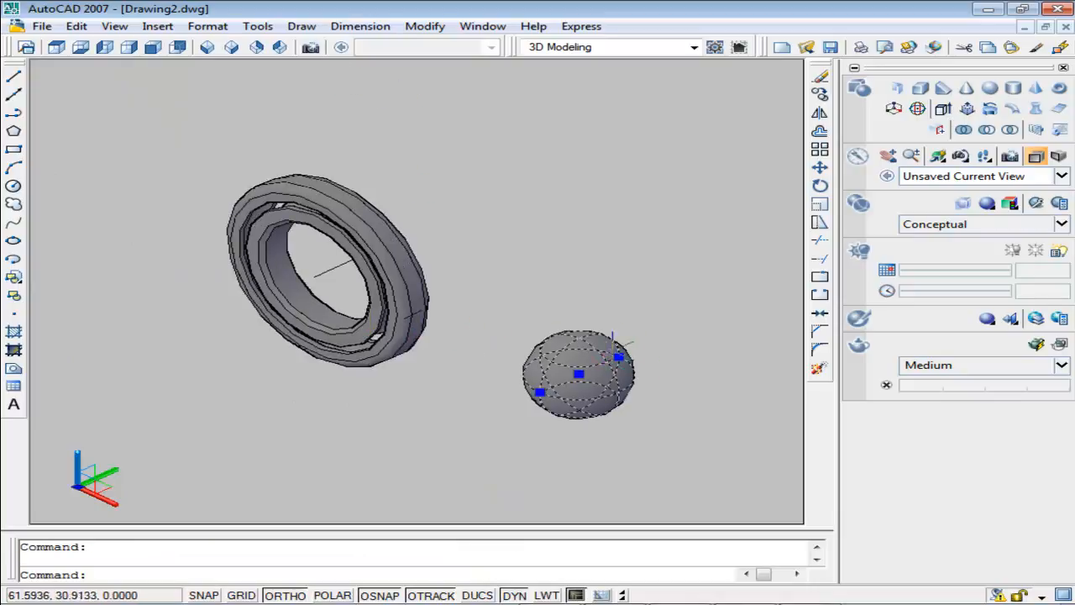
key(Delete)
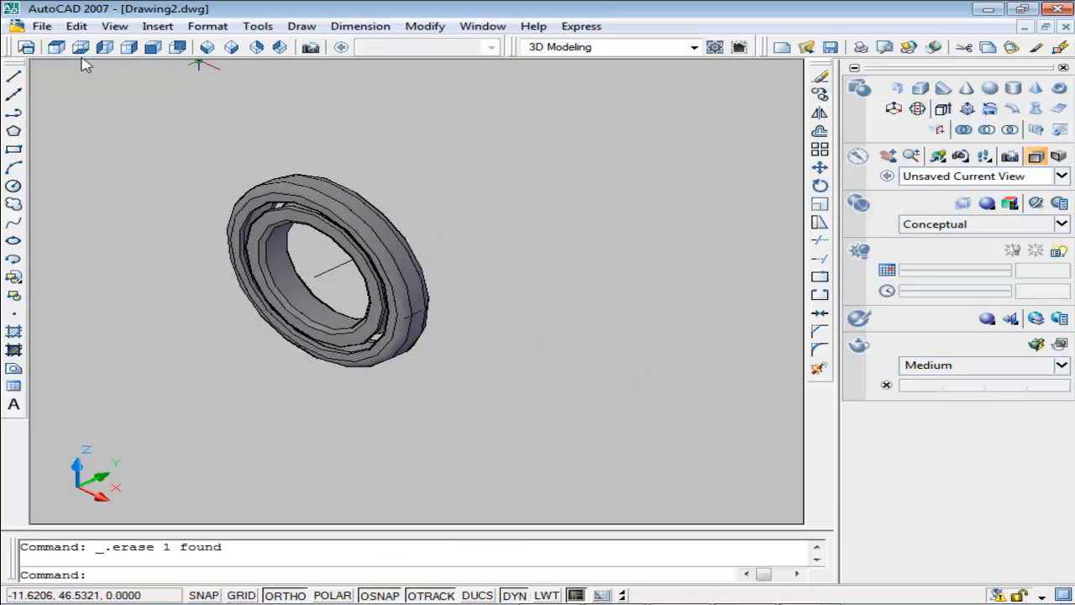
Step: Examine the ball groove between the rings from the bottom view in 2D Wireframe, and restore the Conceptual visual style
click(80, 48)
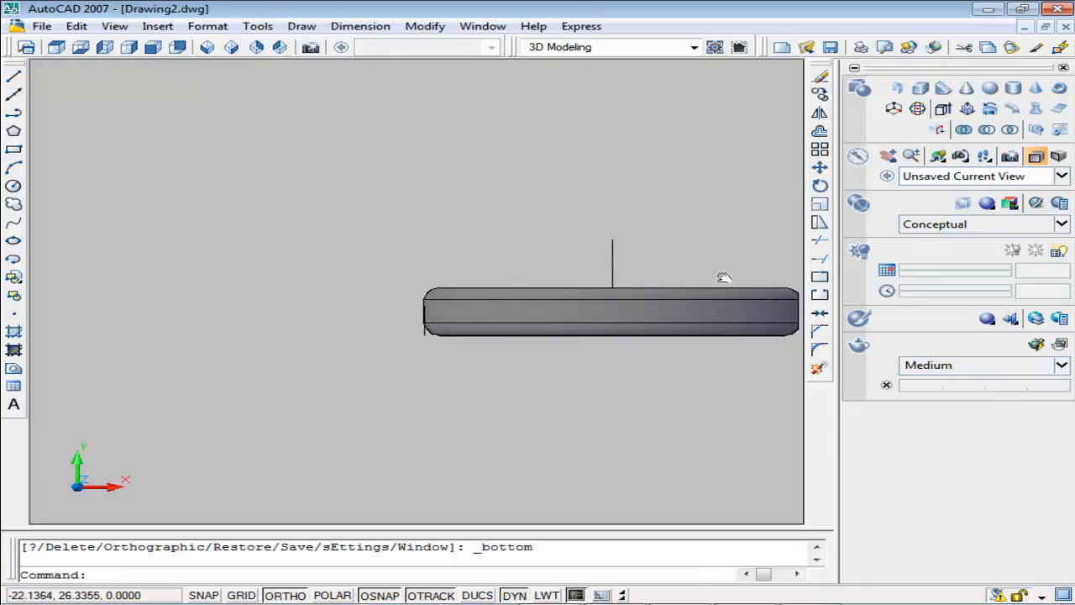
scroll(527, 263, up, 2)
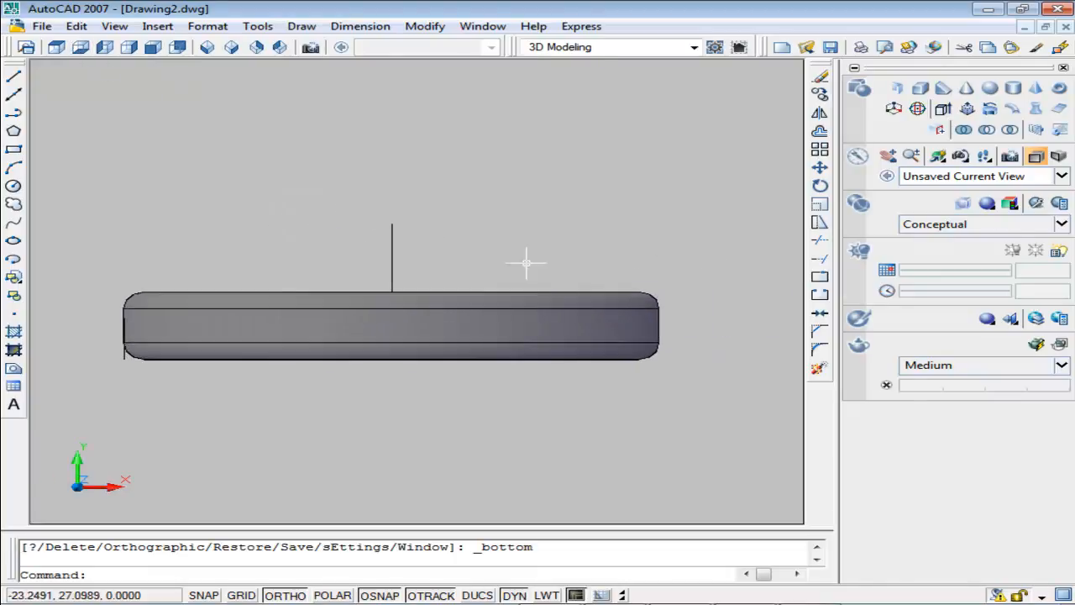
click(941, 232)
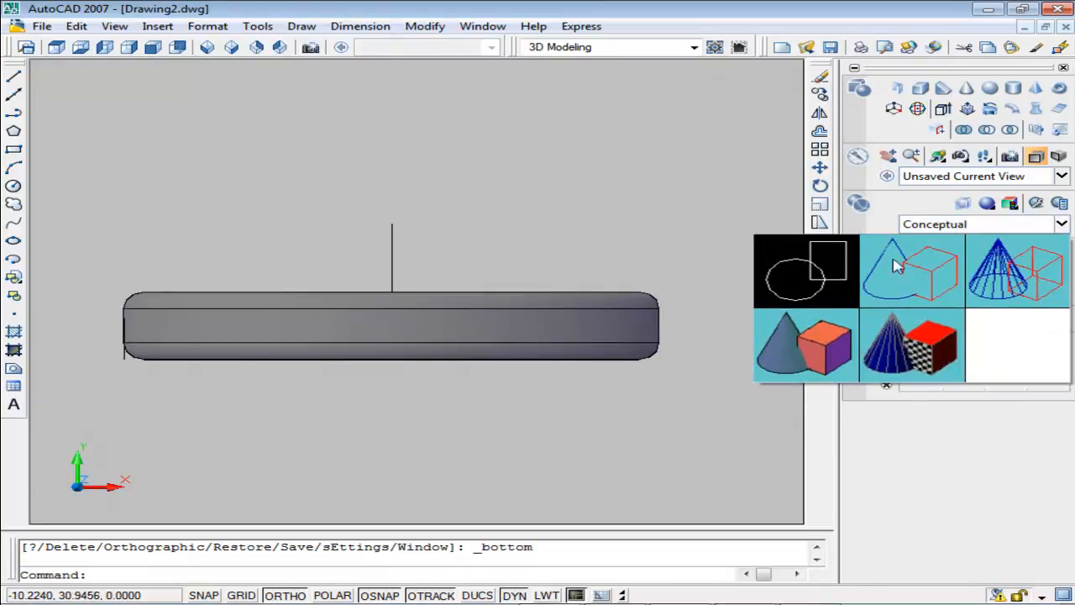
click(816, 280)
scroll(638, 337, down, 4)
scroll(637, 332, up, 3)
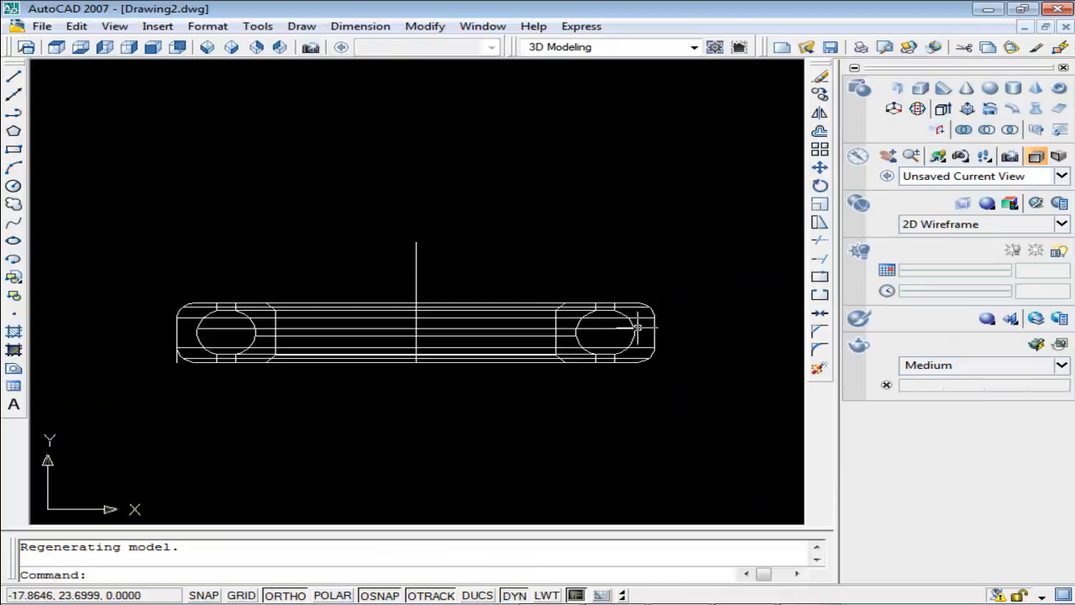
scroll(672, 326, up, 2)
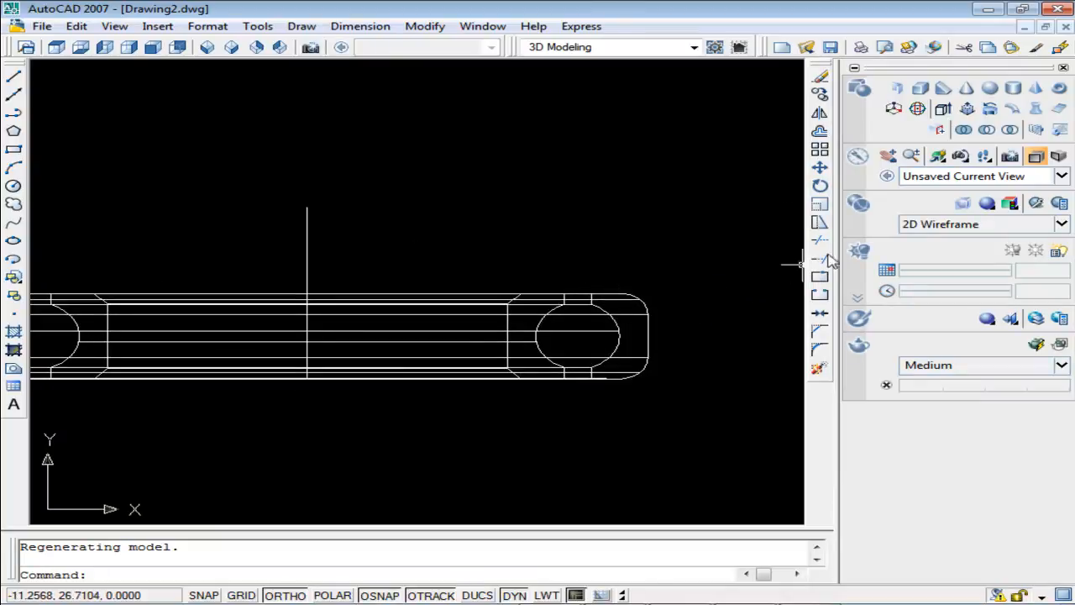
click(1062, 224)
click(837, 349)
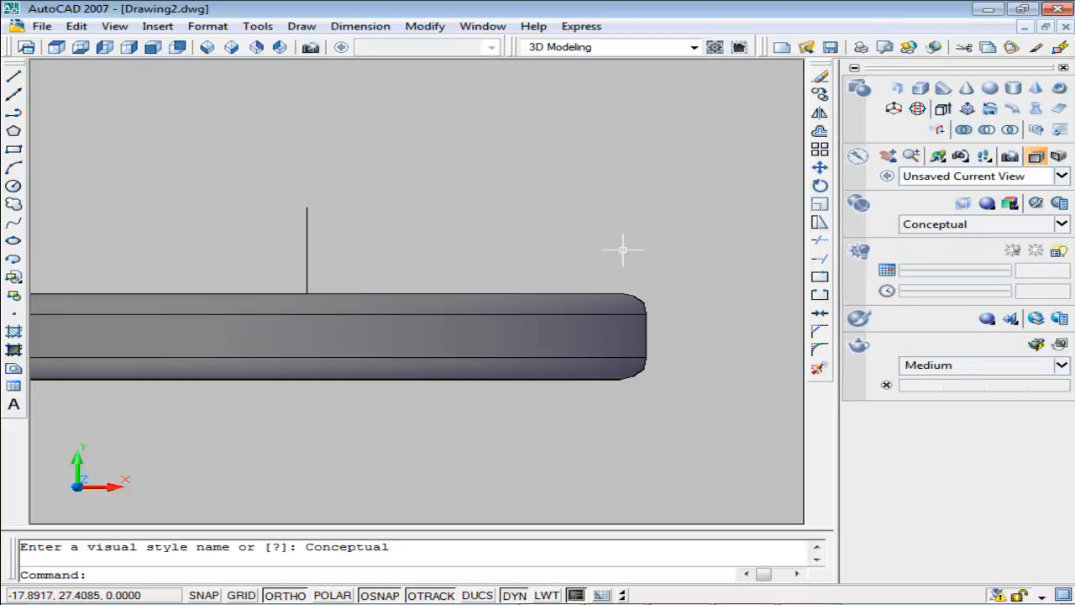
Step: View the bearing from the southeast and northeast isometric directions, and reopen the Homework3.1 image in Picasa Photo Viewer
click(231, 46)
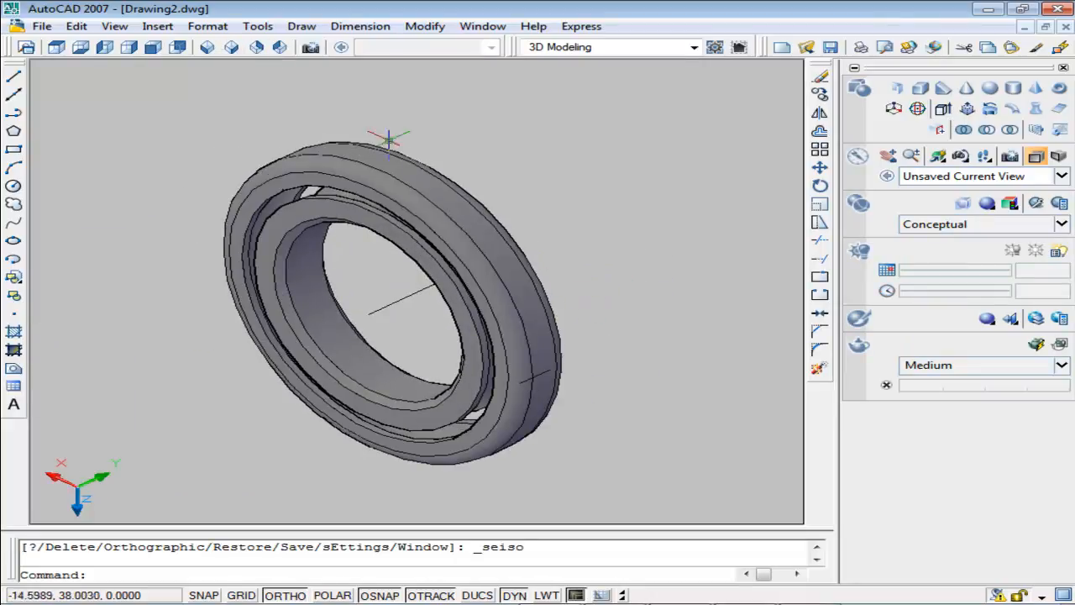
click(257, 47)
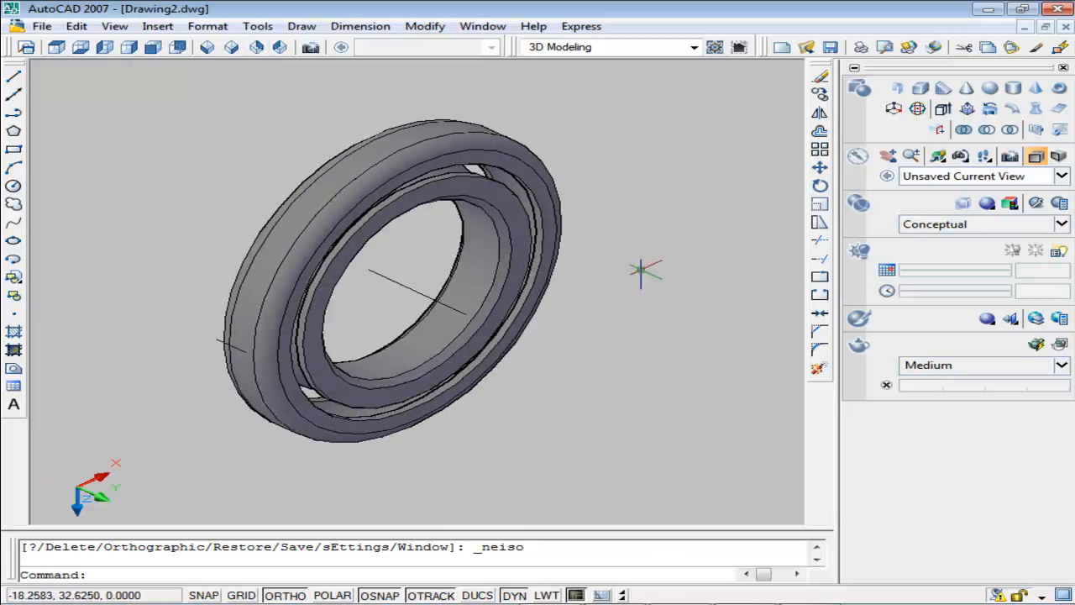
click(780, 601)
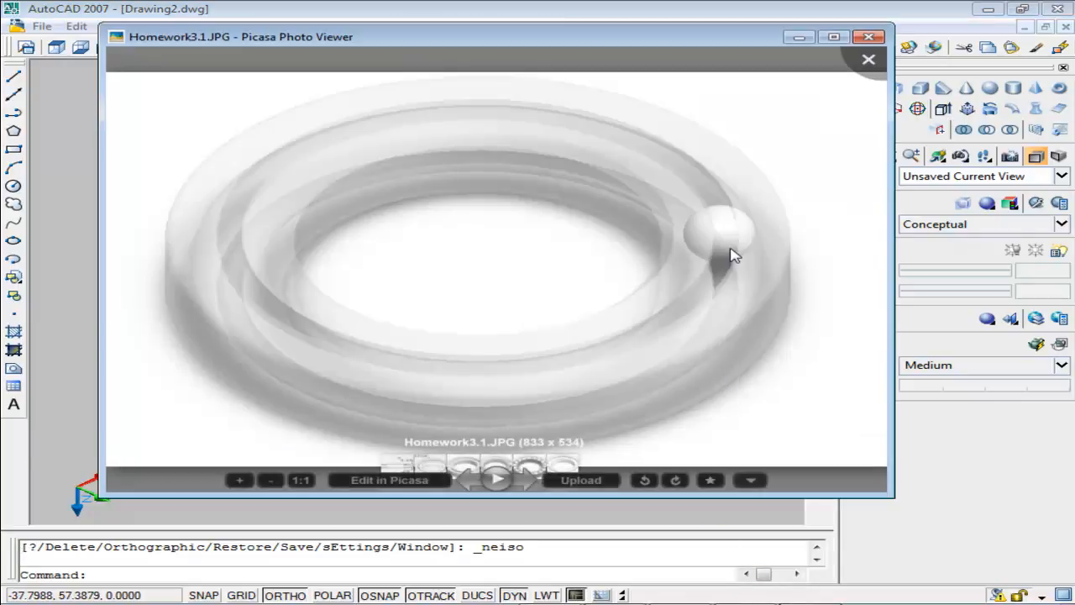
Step: Return to AutoCAD and examine the ball gap between the two bearing rings up close
click(800, 42)
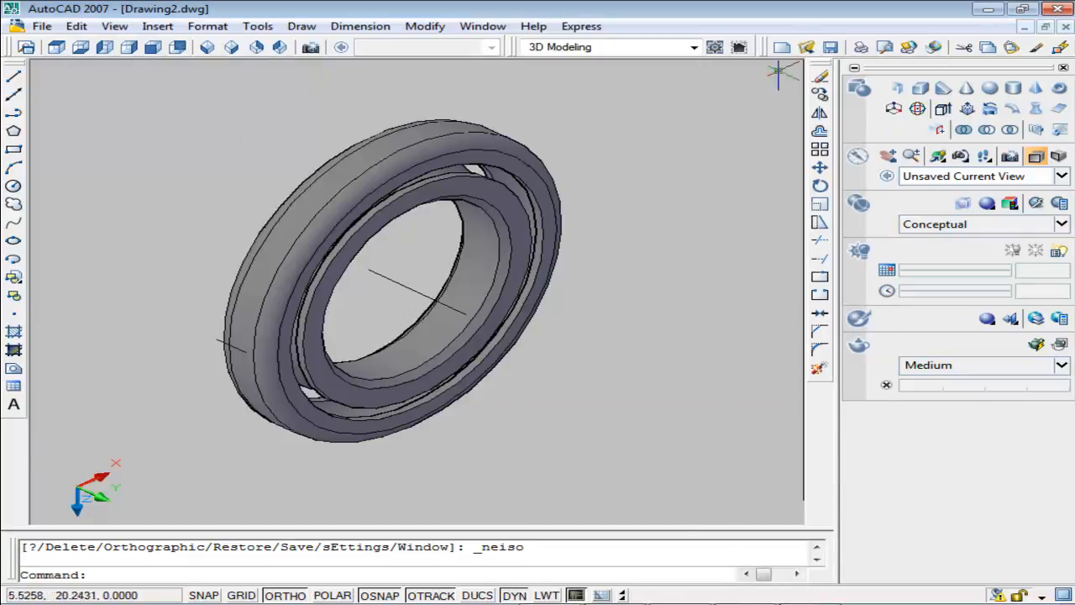
middle_drag(641, 264, 586, 307)
scroll(460, 219, down, 2)
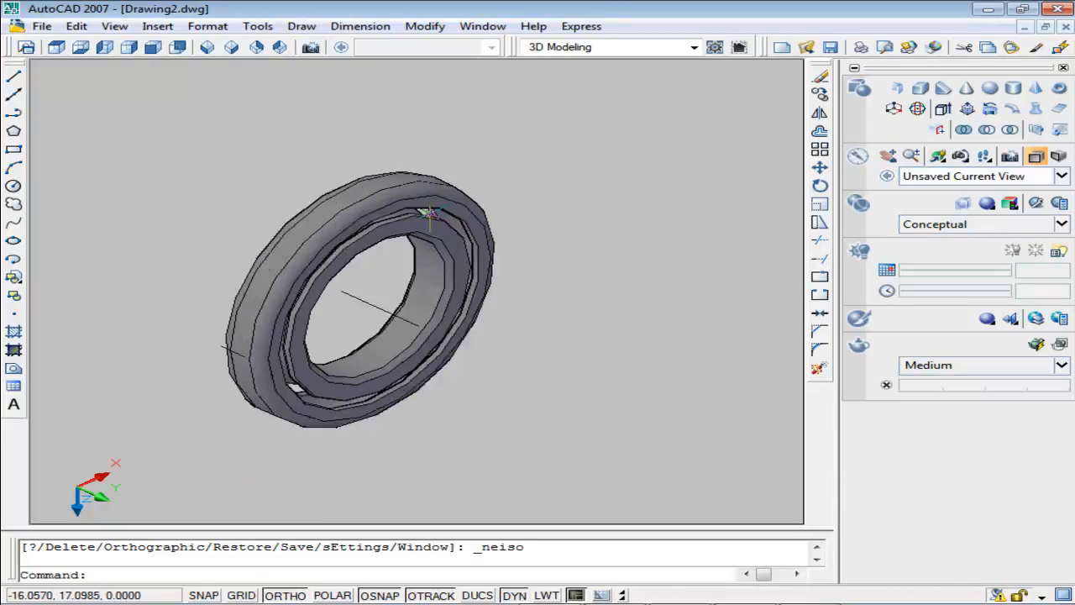
scroll(461, 220, up, 3)
middle_drag(481, 241, 464, 300)
scroll(465, 300, up, 5)
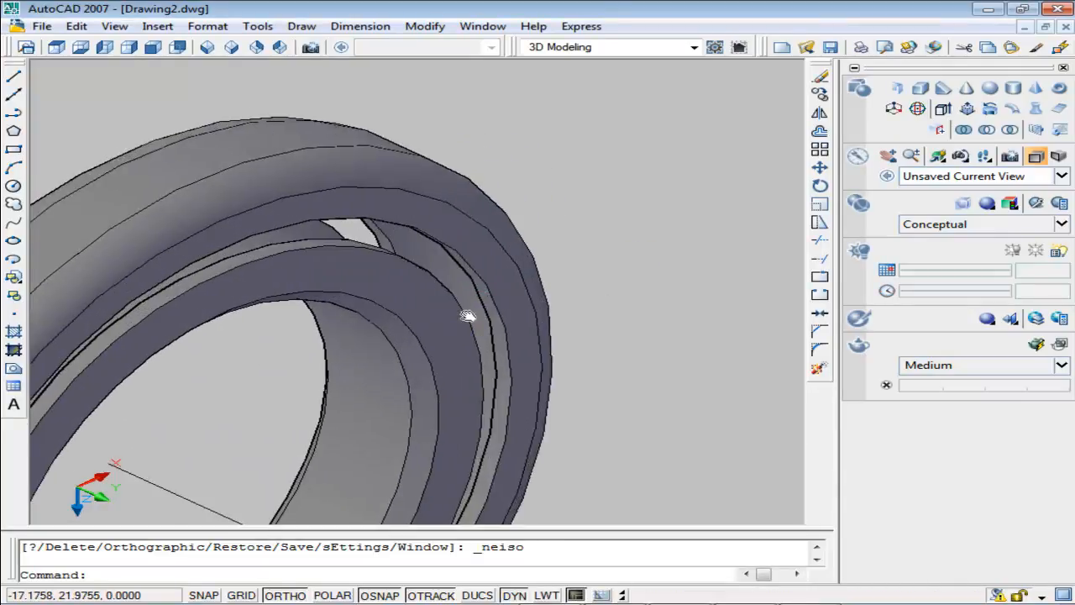
Step: Display the bearing from the top view in the 2D Wireframe visual style
click(68, 48)
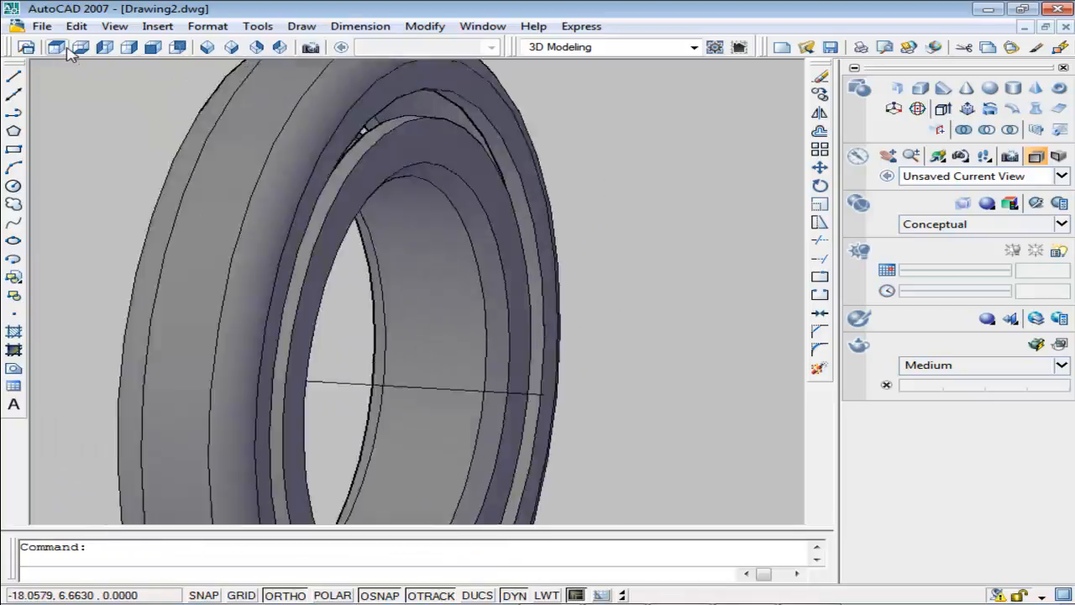
click(924, 225)
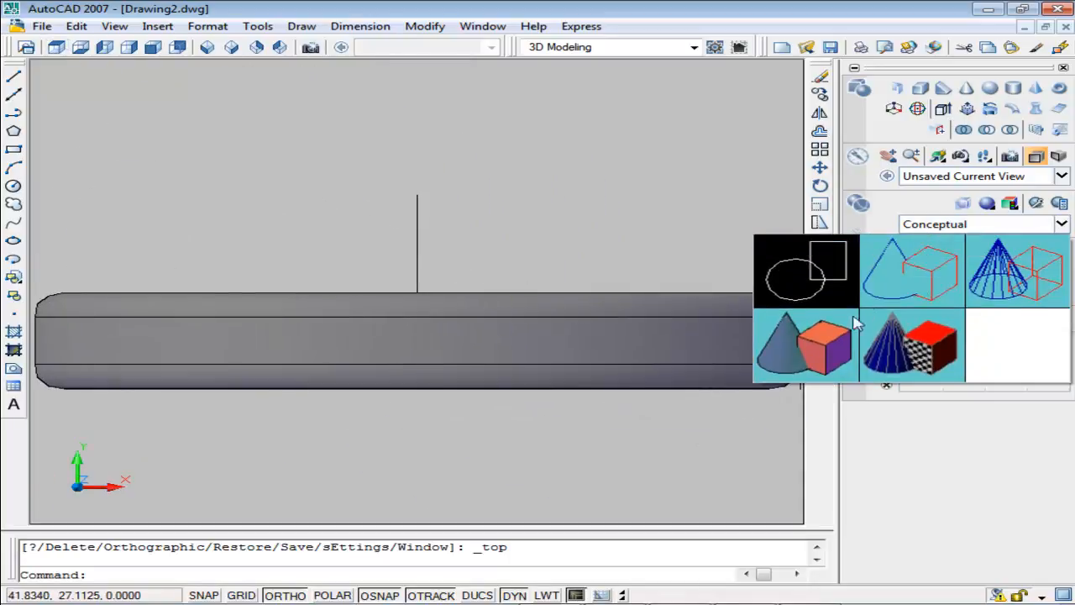
click(794, 267)
scroll(729, 297, up, 3)
scroll(727, 296, down, 4)
middle_drag(719, 297, 645, 296)
Step: Look up the groove radius and ring dimensions in the Homework0 section image in Picasa Photo Viewer, and return to AutoCAD with no line command active
click(14, 76)
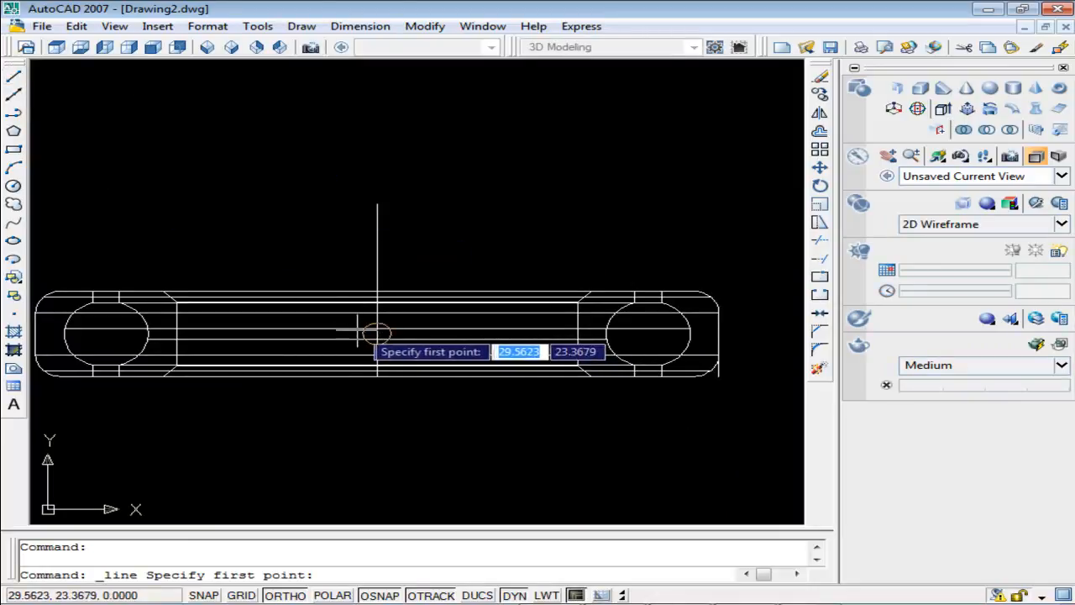
click(377, 334)
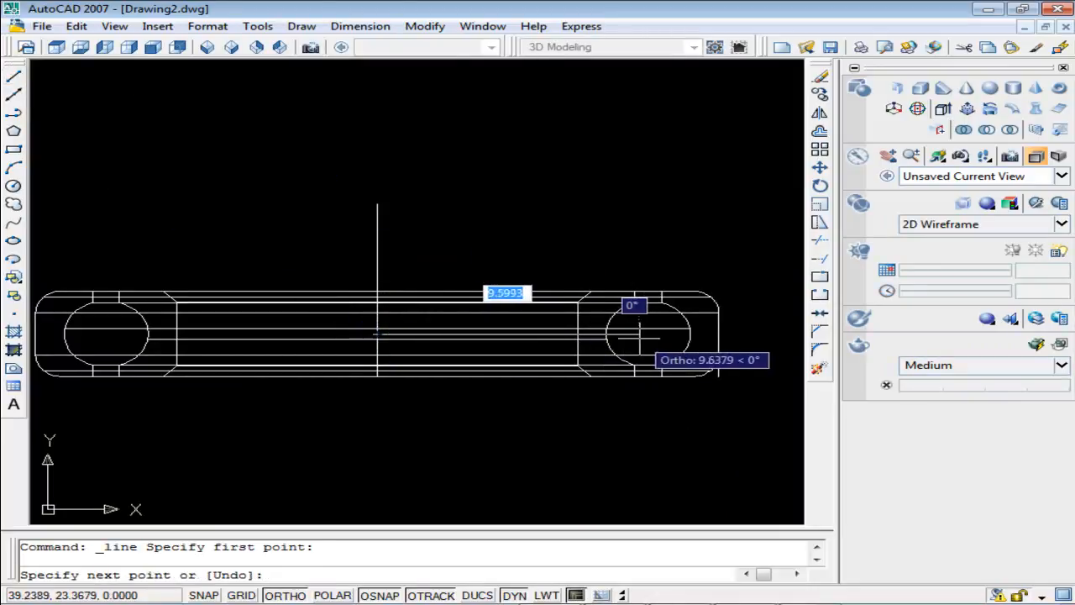
click(745, 603)
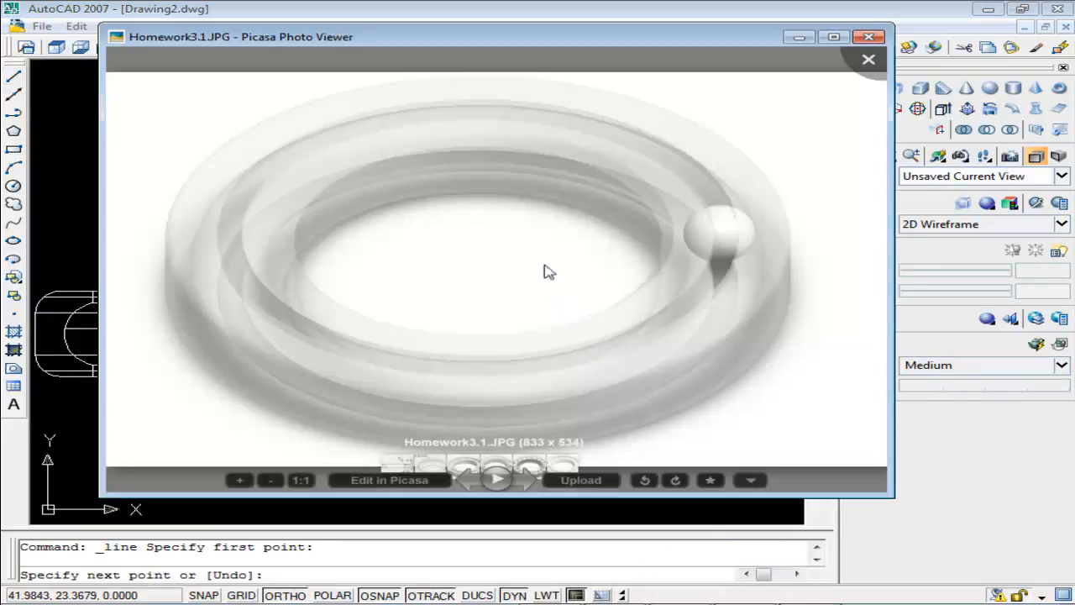
scroll(531, 263, down, 3)
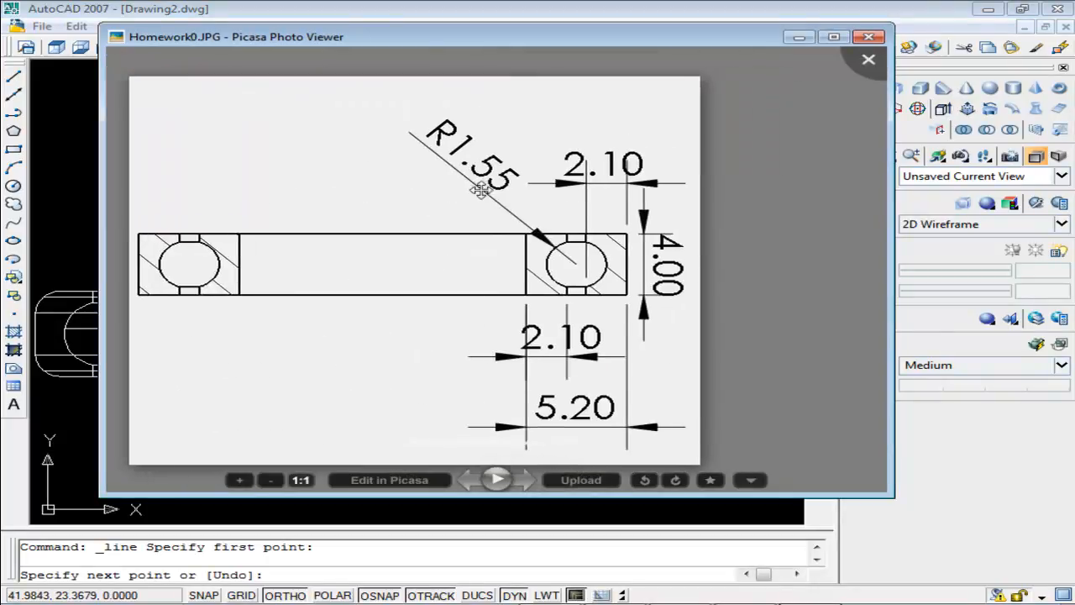
scroll(555, 270, up, 2)
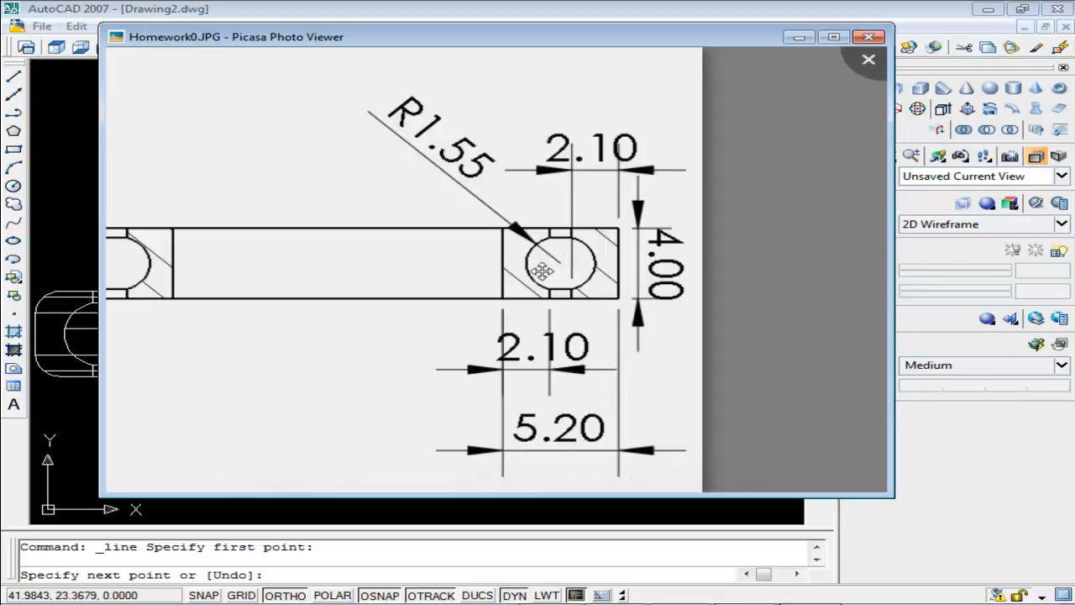
scroll(546, 269, up, 3)
scroll(559, 272, down, 2)
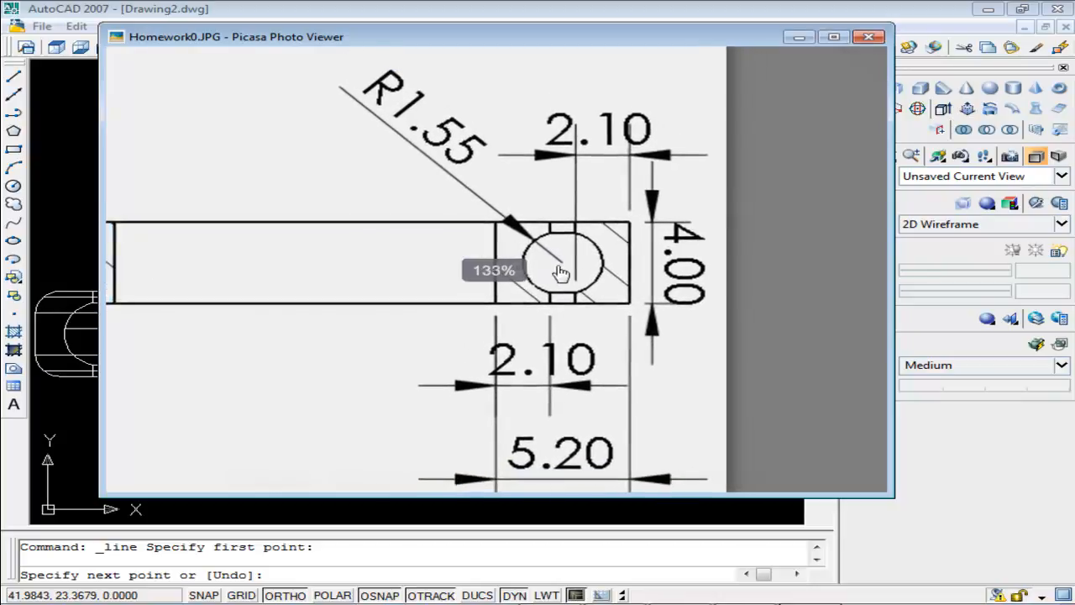
click(800, 37)
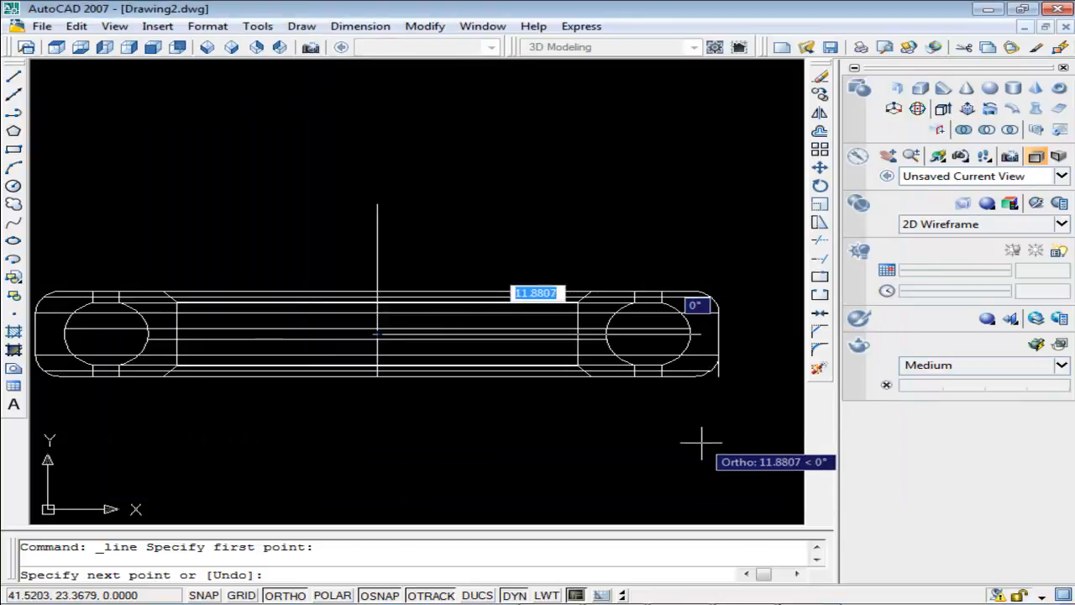
key(Escape)
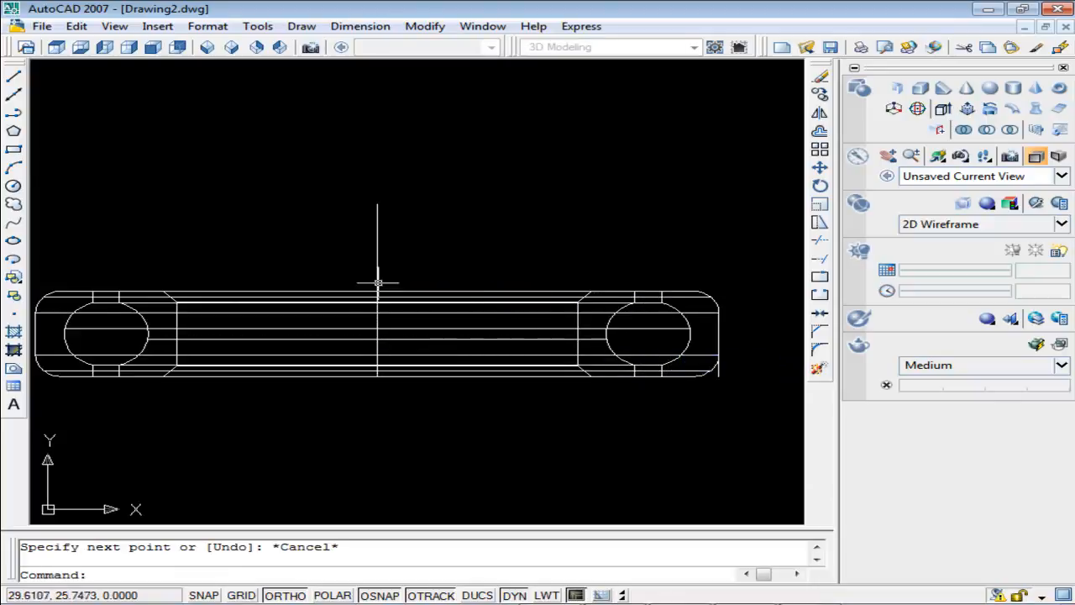
Step: Draw a horizontal line 10 units long from the bearing's centre into the right-hand ball groove
click(13, 75)
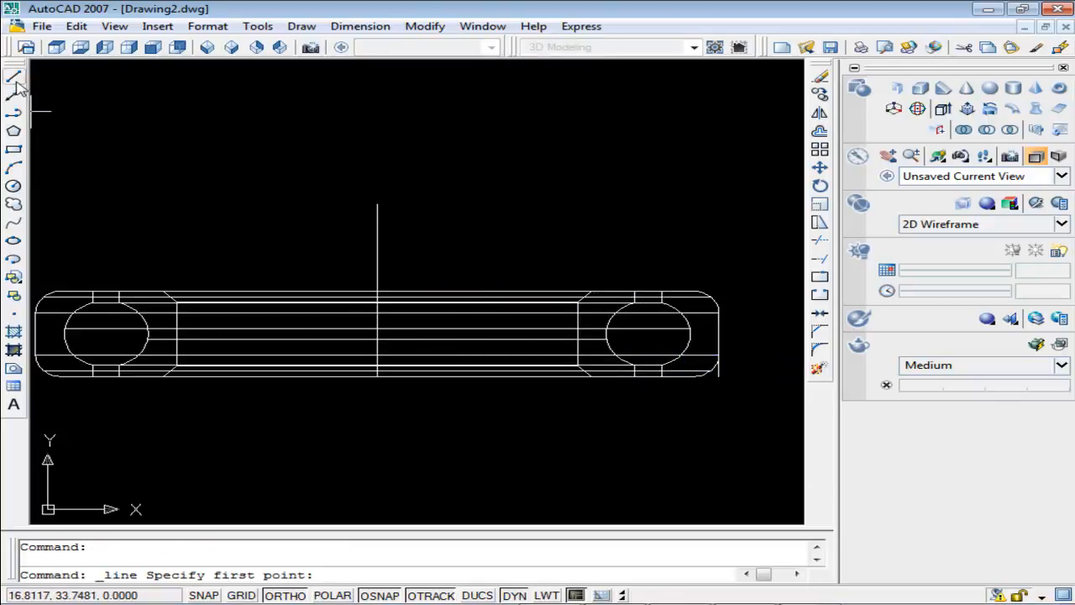
click(377, 333)
text(10)
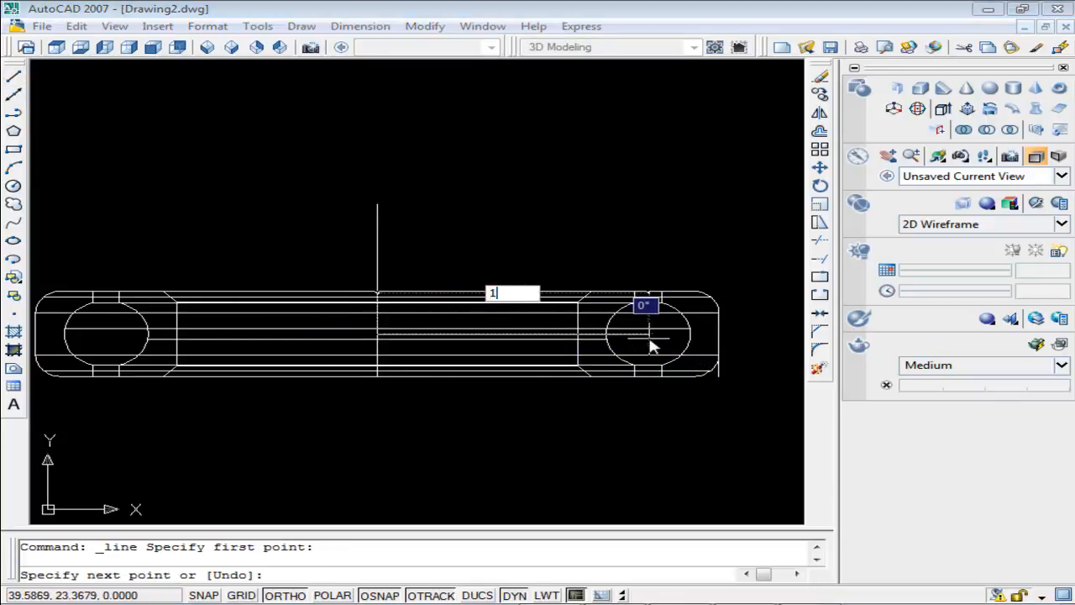
key(Return)
key(Escape)
scroll(651, 336, up, 5)
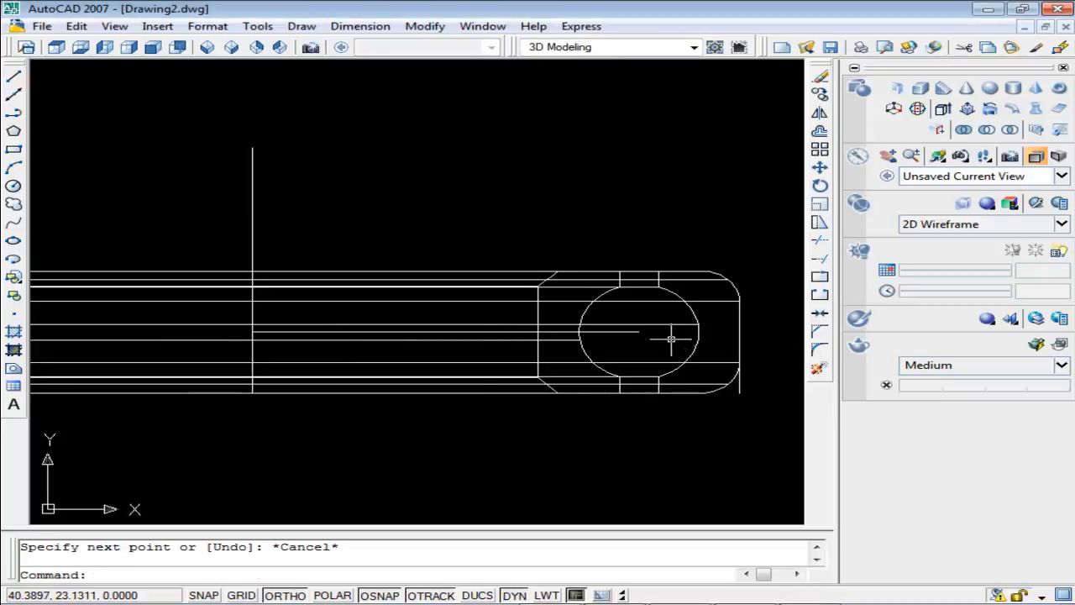
scroll(634, 345, up, 2)
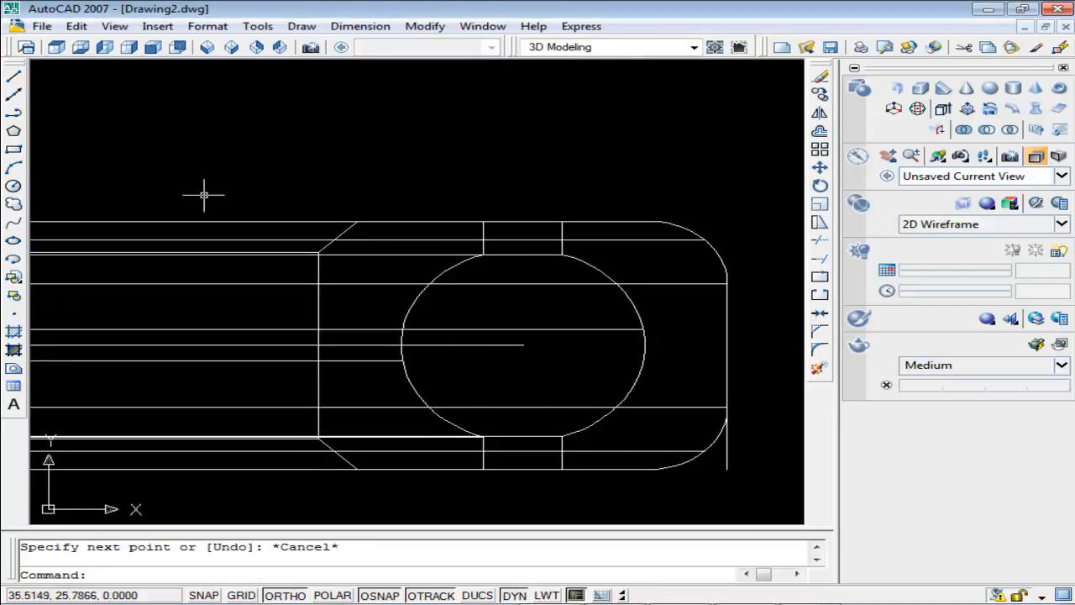
Step: Draw a circle of radius 1.5 centred on the horizontal line's endpoint inside the right-hand groove
click(14, 186)
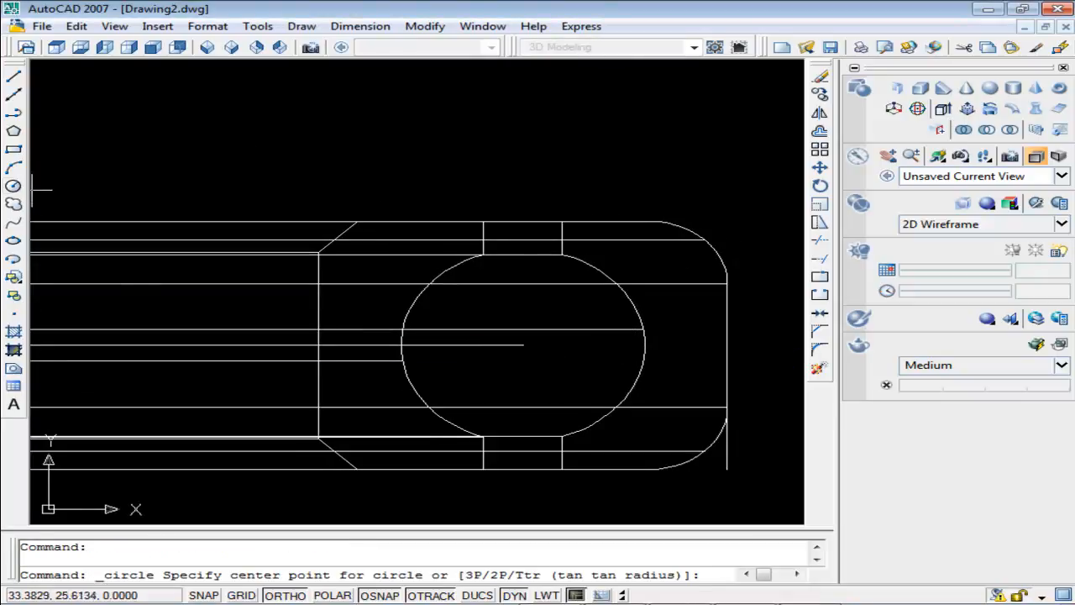
click(523, 345)
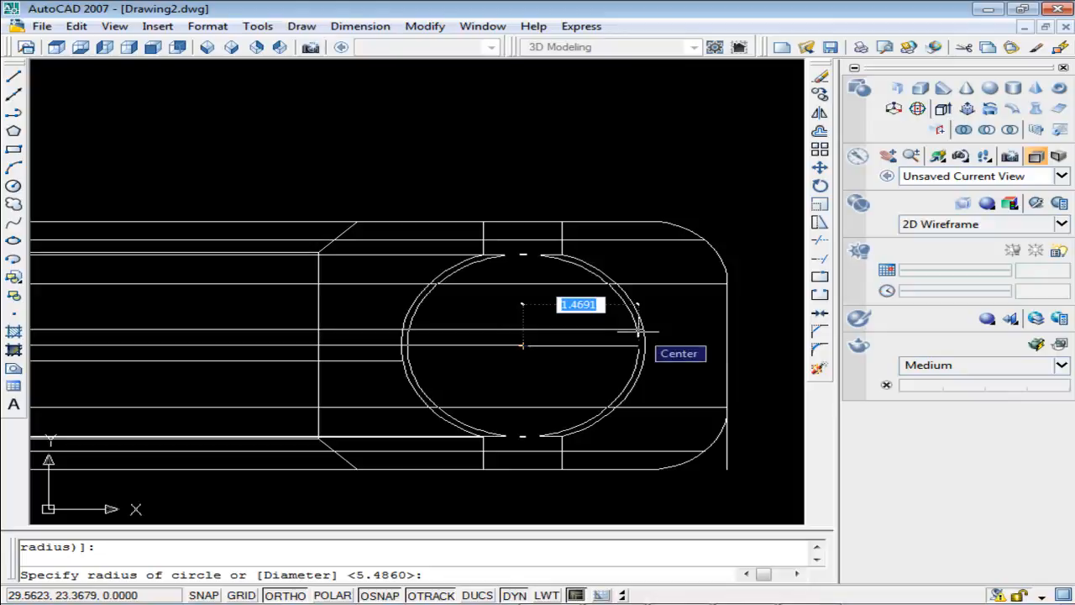
text(1.5)
key(Return)
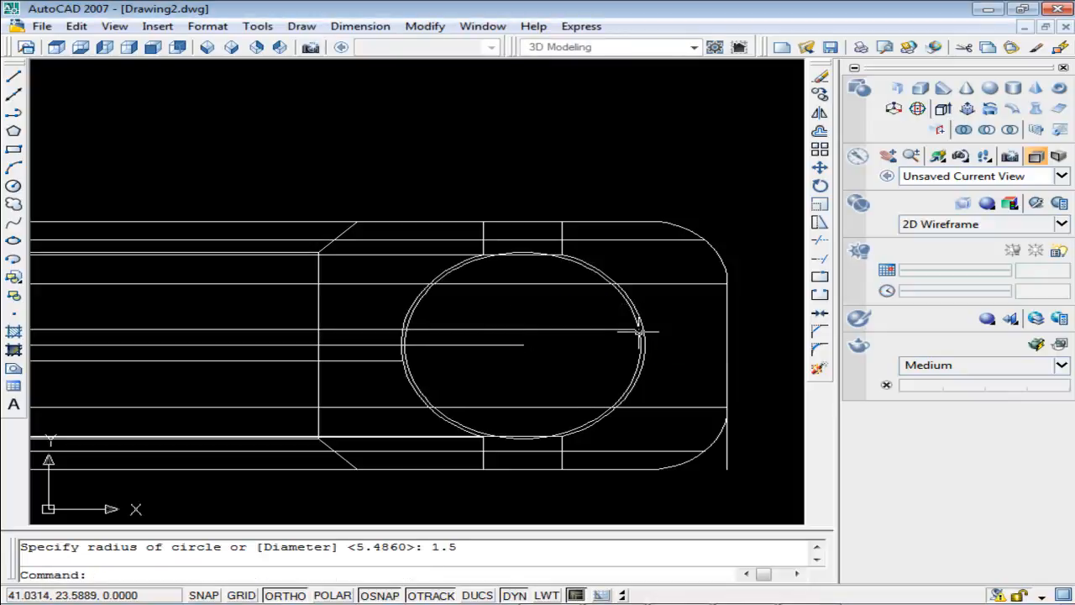
key(Escape)
Step: Draw a vertical diameter line across the circle from its upper to its lower quadrant and trim away the circle's left half
click(13, 75)
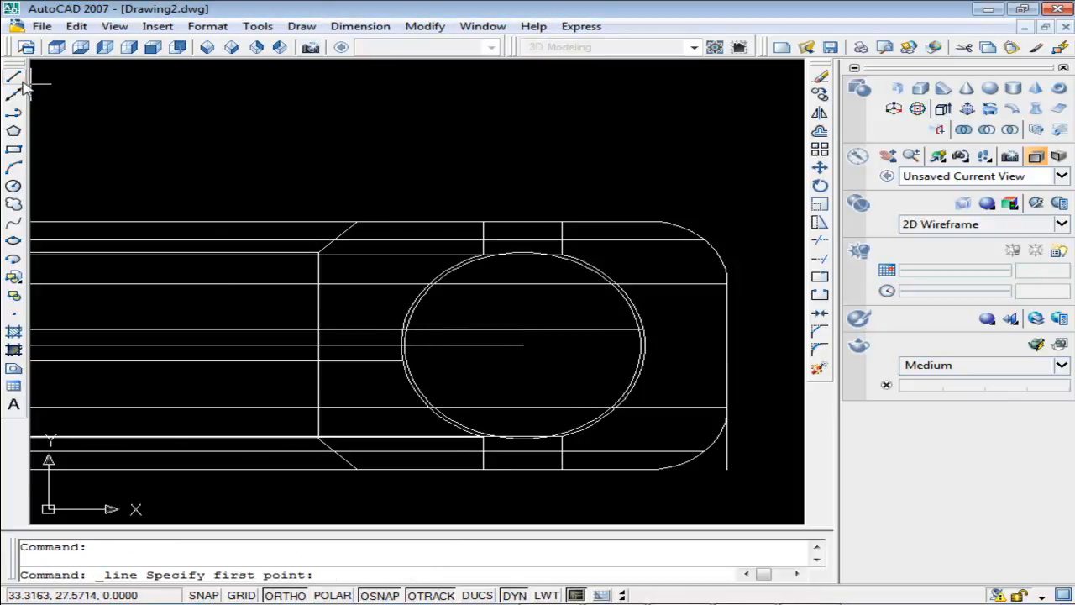
click(523, 252)
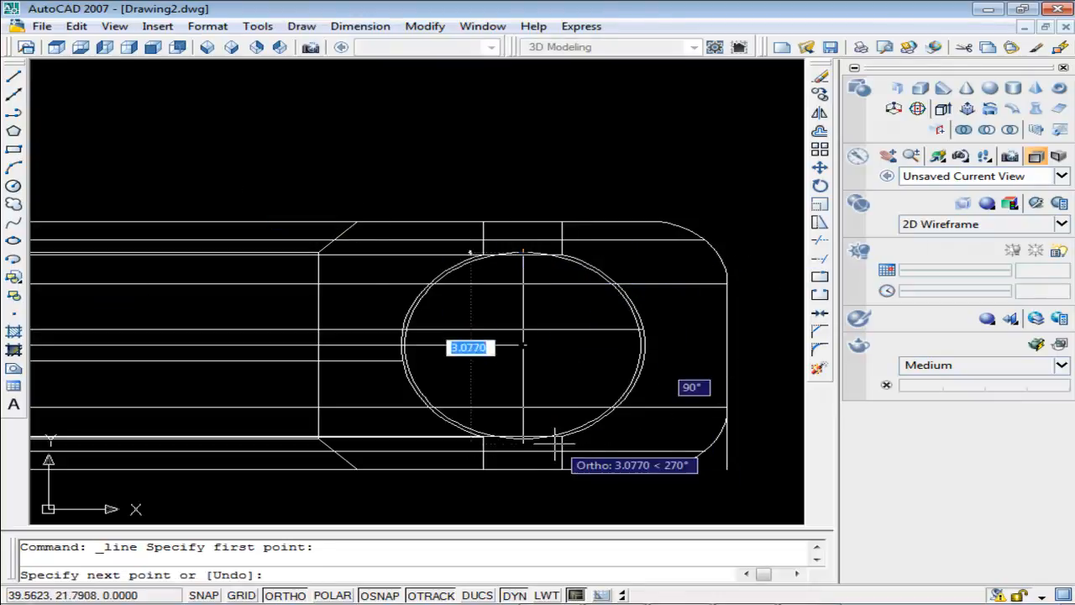
click(523, 437)
key(Escape)
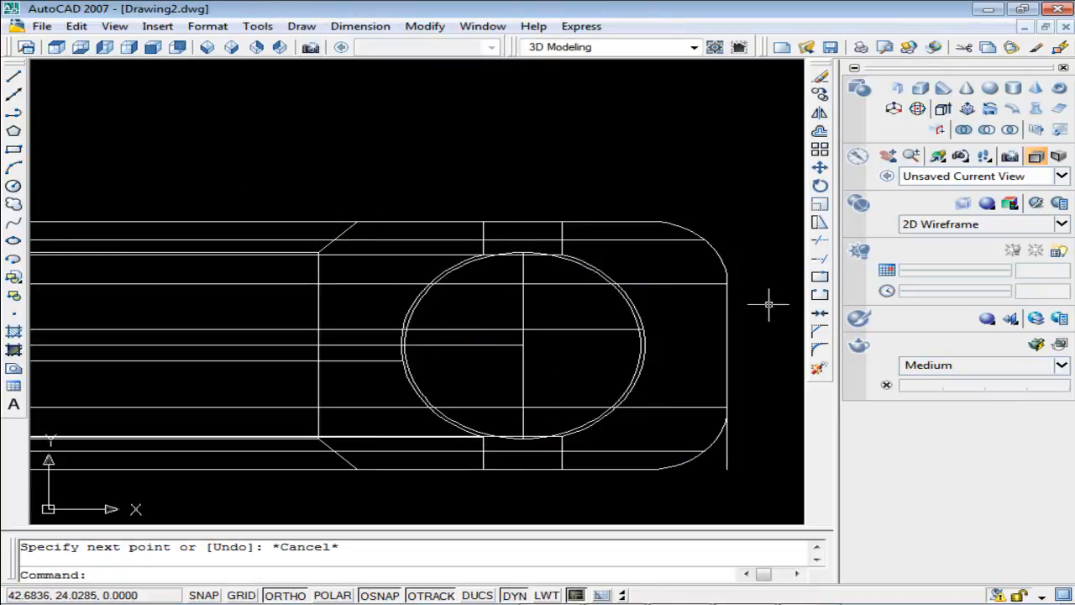
click(822, 242)
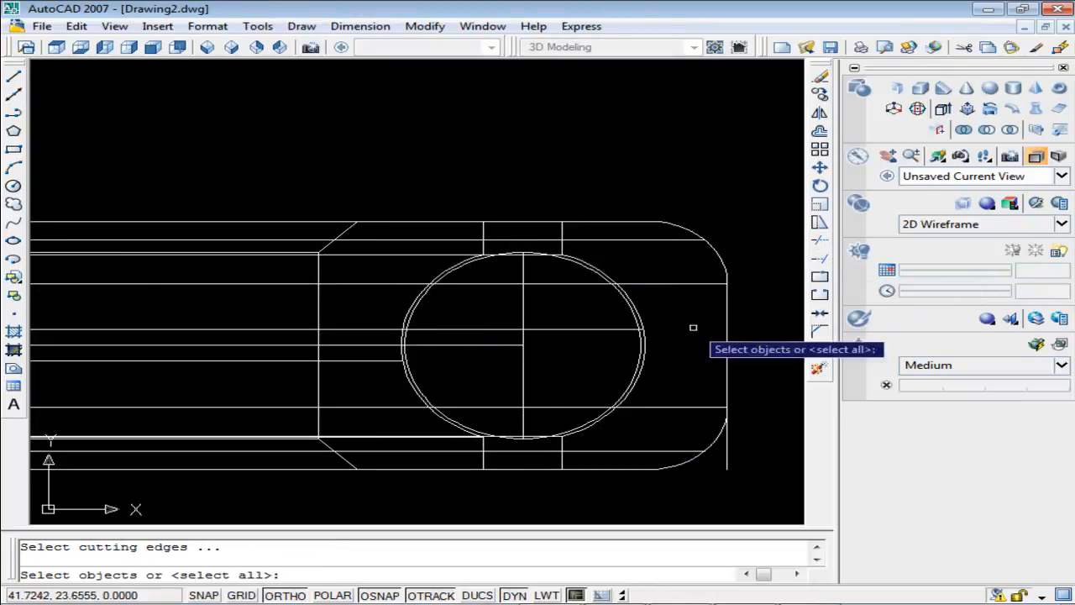
click(444, 279)
click(470, 430)
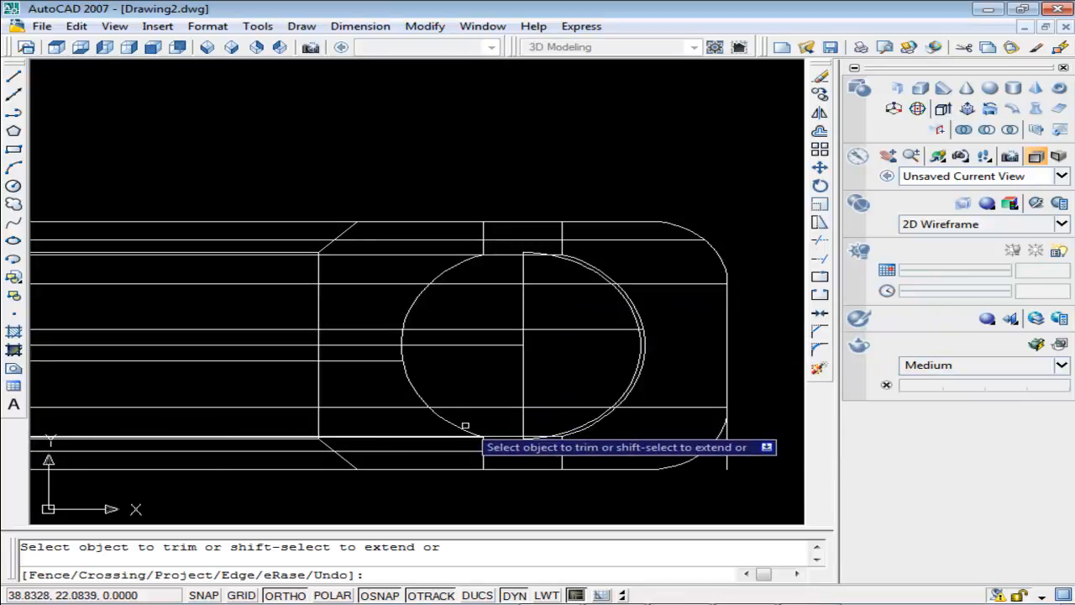
key(Escape)
Step: Convert the vertical diameter line and the remaining half-circle arc into a region
click(14, 366)
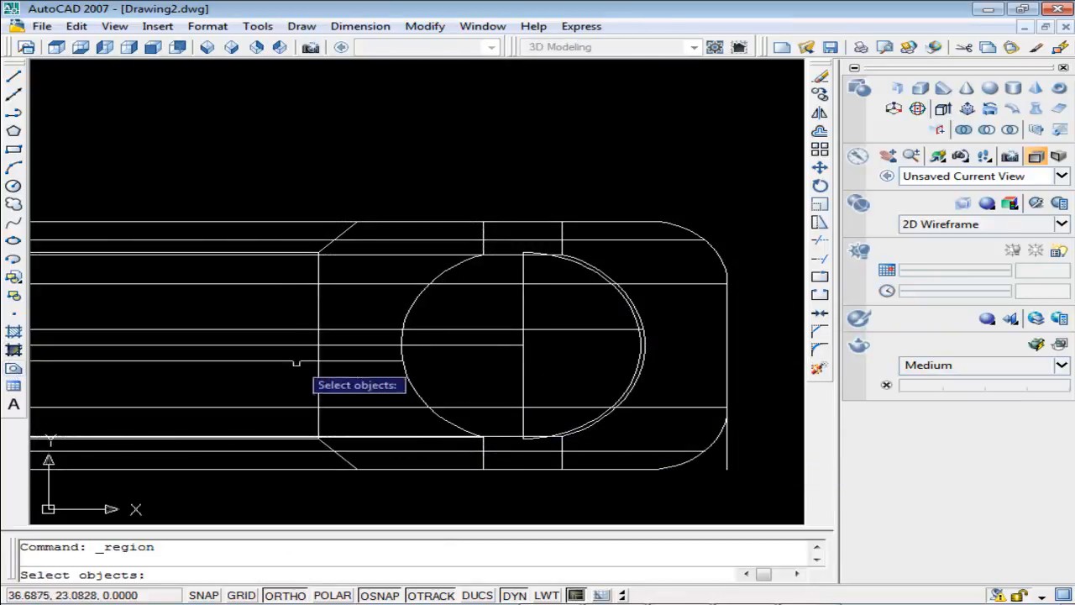
click(523, 315)
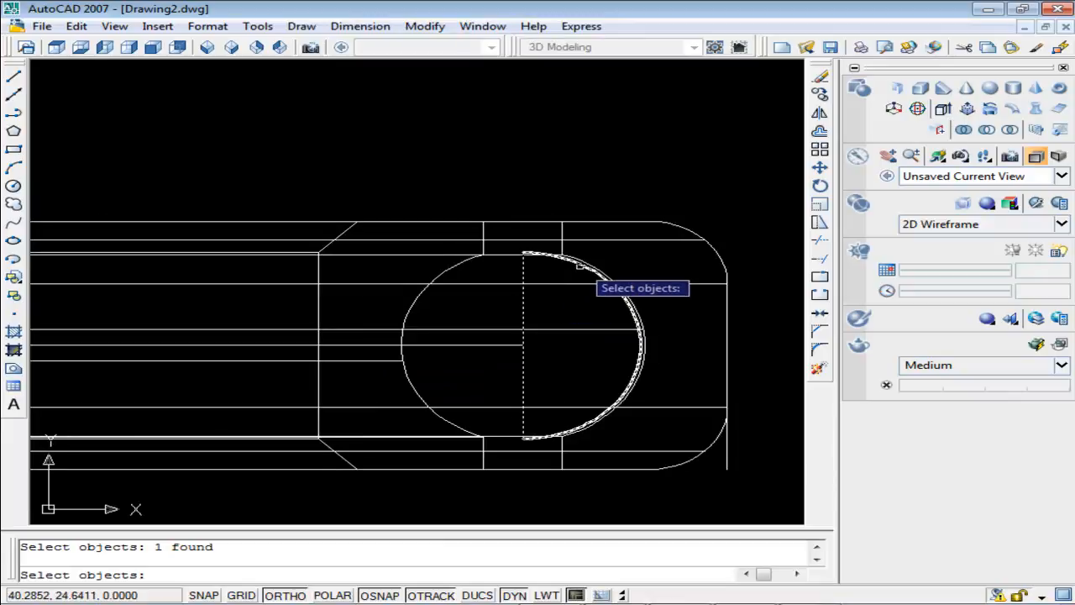
key(Return)
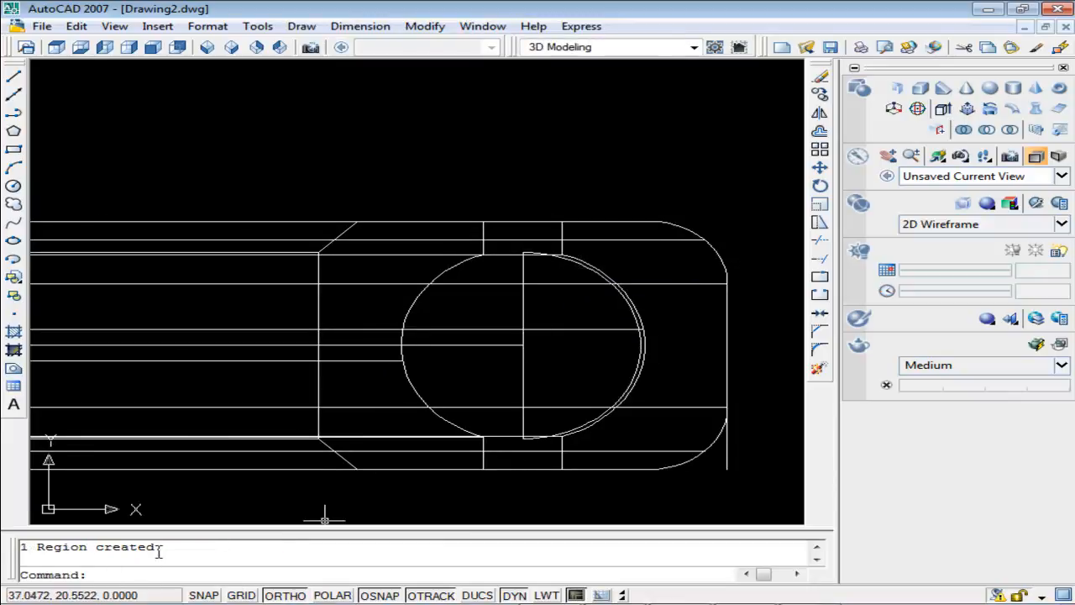
key(Escape)
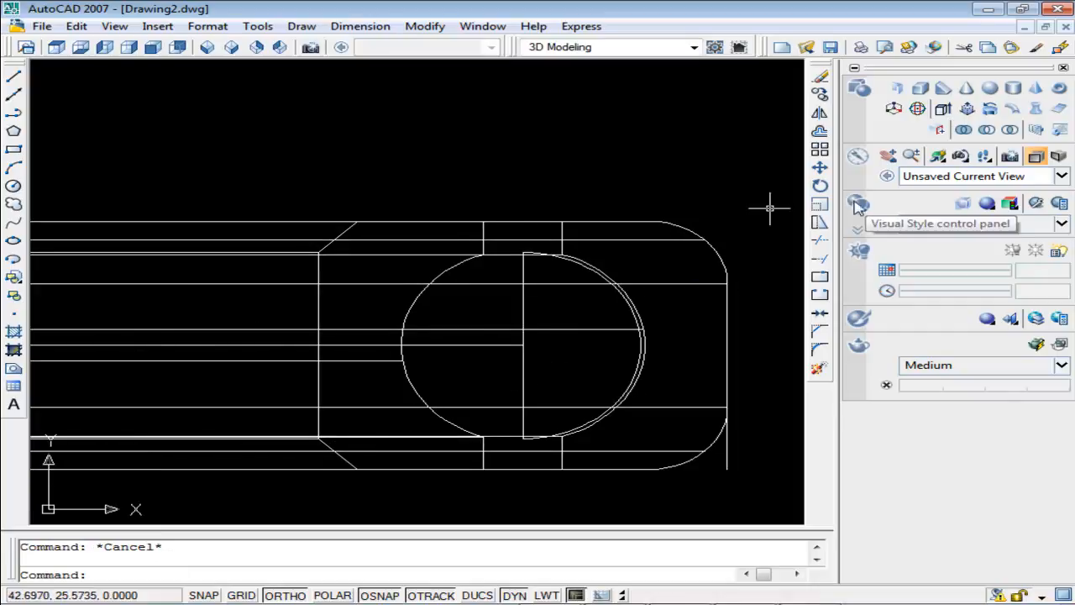
Step: Revolve the half-circle region 360 degrees about its straight edge, from the upper to the lower endpoint, and display the model in the Conceptual visual style
click(735, 172)
click(778, 193)
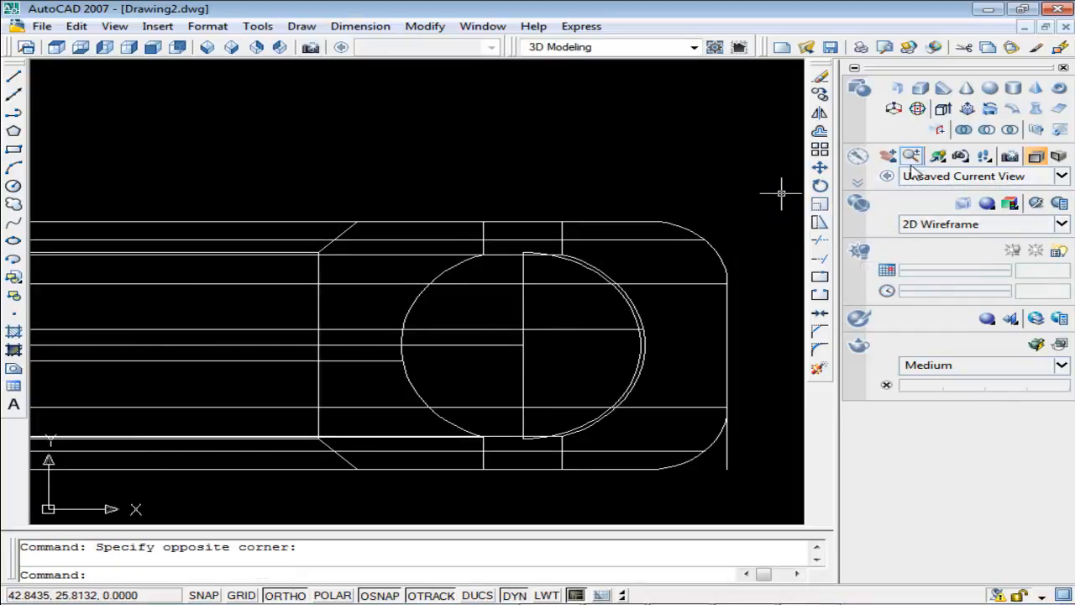
click(990, 108)
click(525, 305)
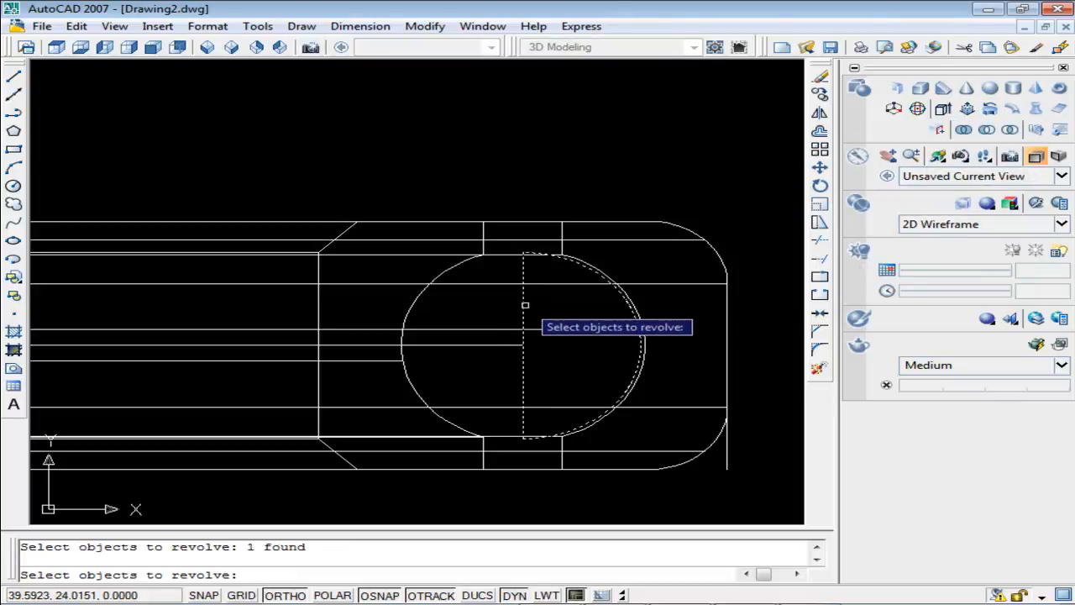
key(Return)
click(523, 252)
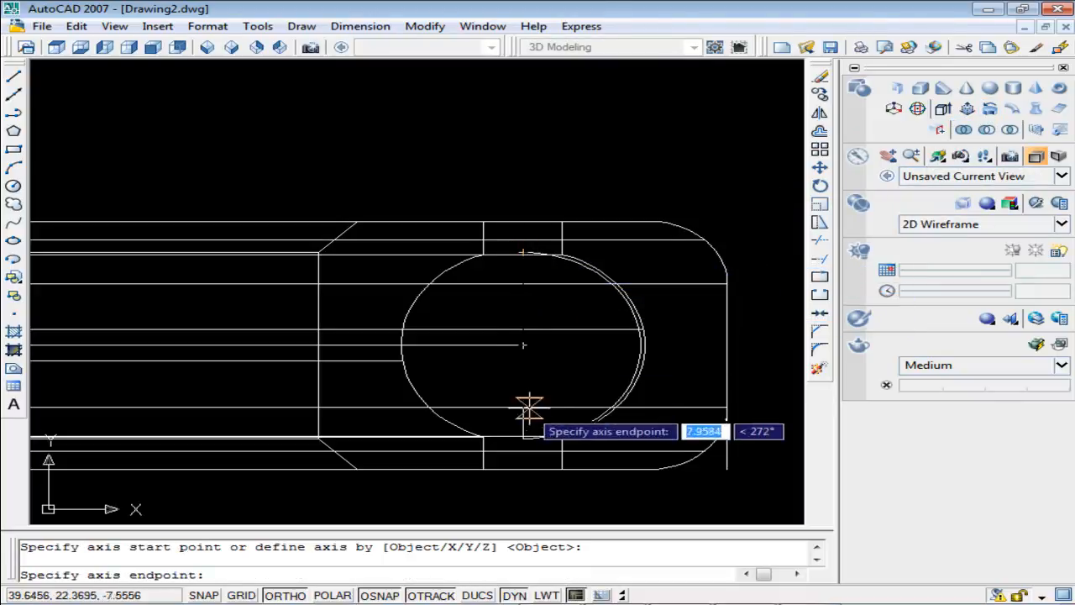
click(523, 437)
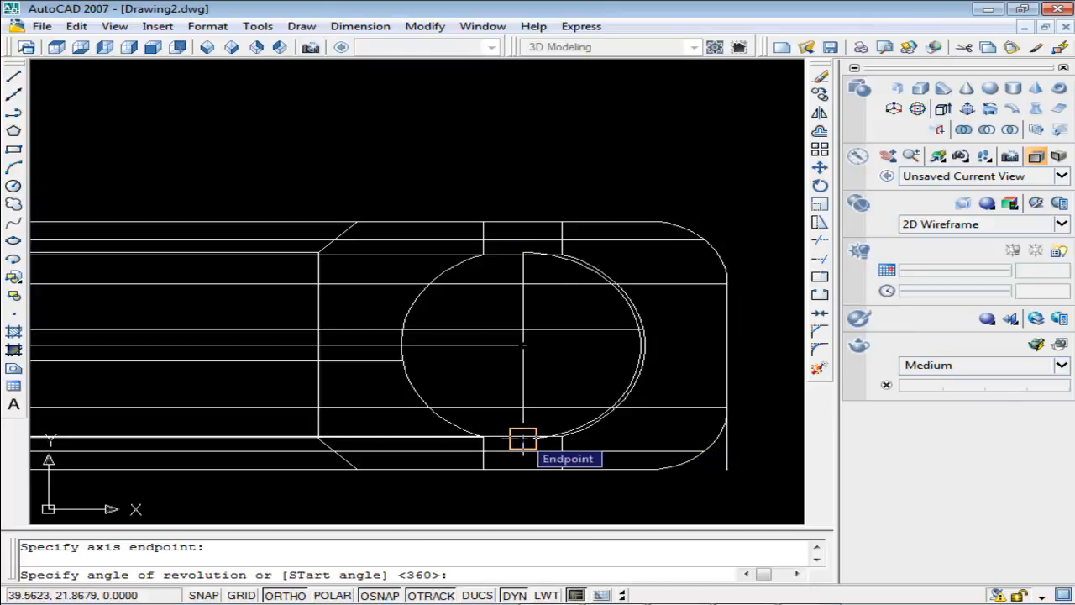
key(Return)
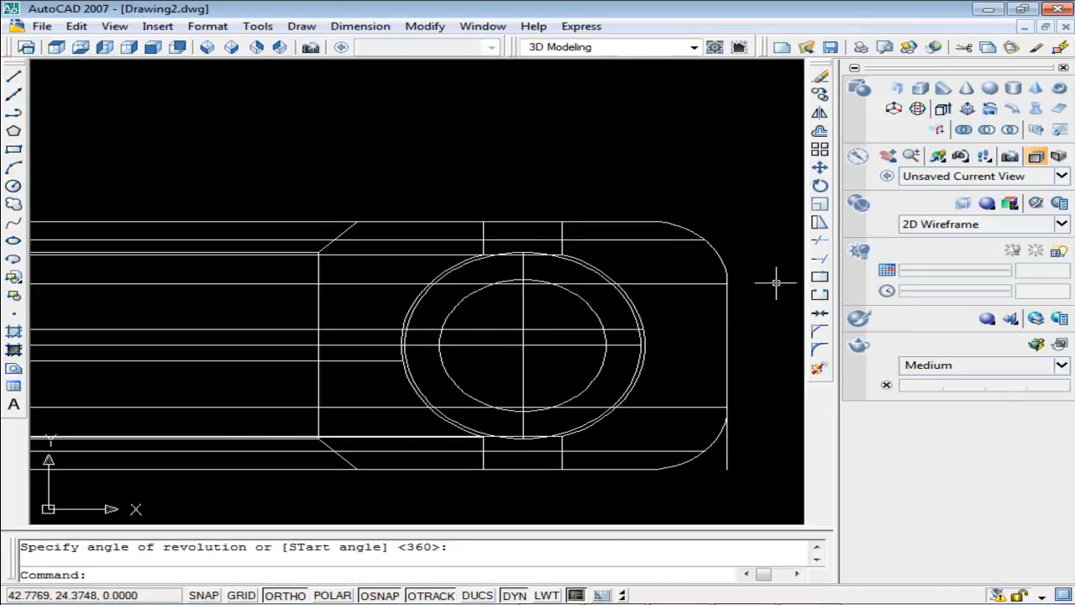
click(960, 223)
click(809, 334)
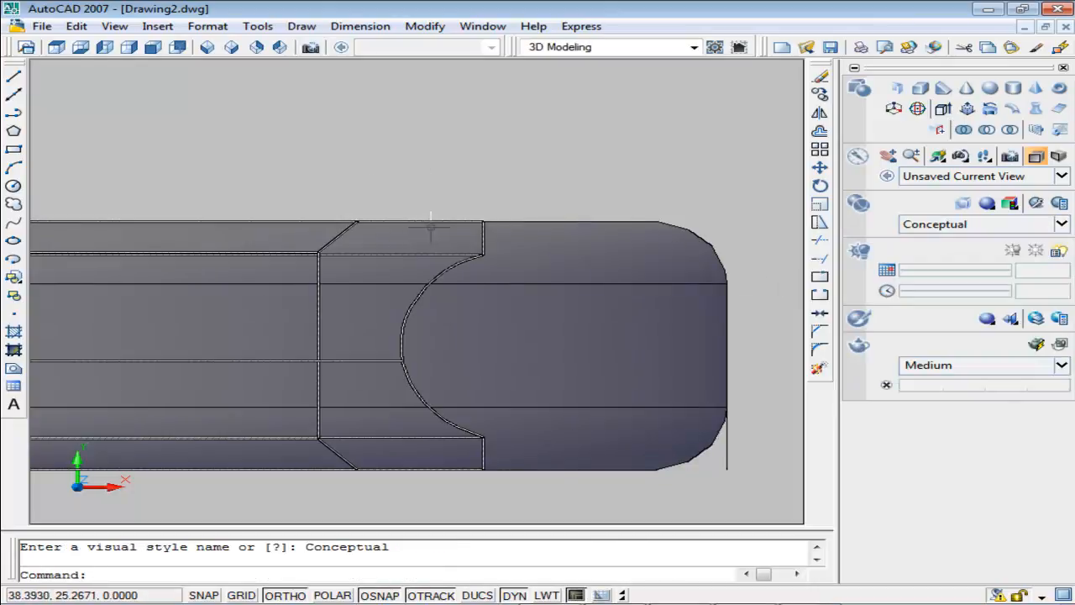
Step: Examine the new ball between the two rings from the NE and SW isometric views
click(257, 47)
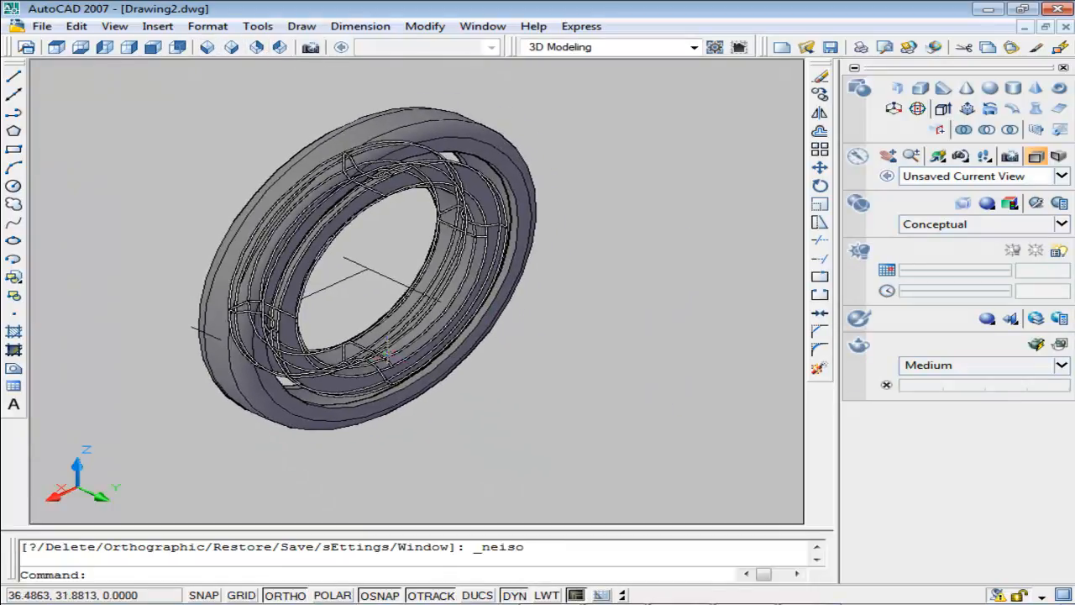
middle_drag(357, 350, 356, 316)
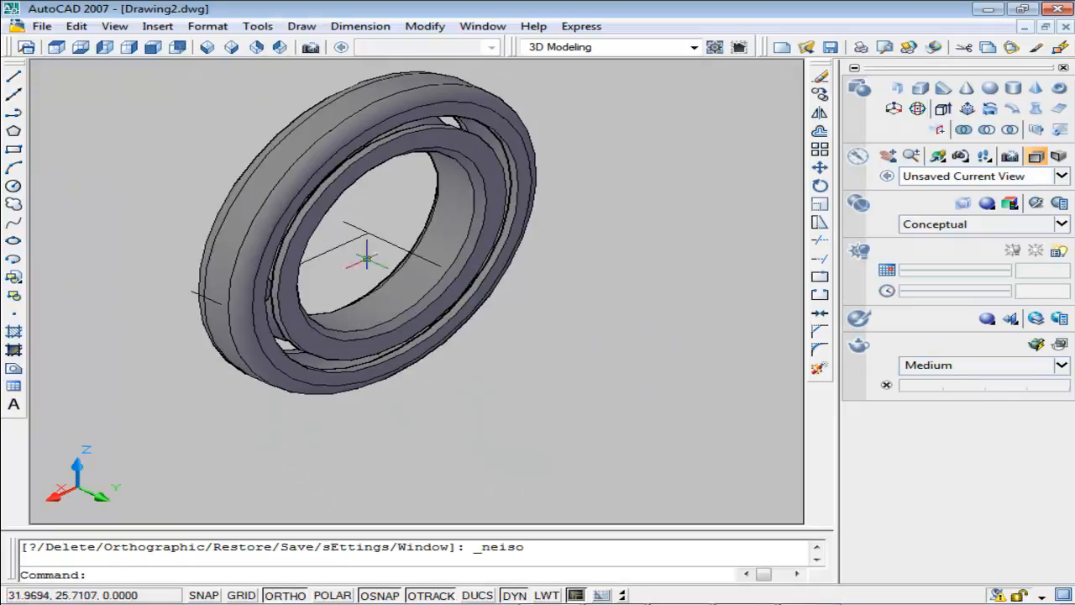
middle_drag(367, 244, 375, 306)
click(207, 48)
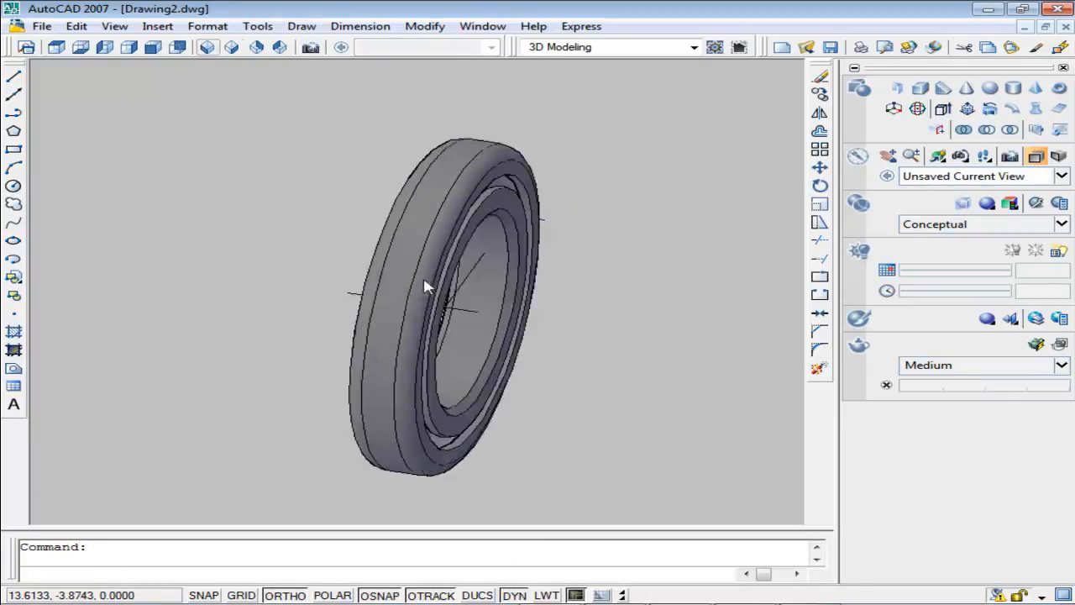
scroll(539, 299, up, 5)
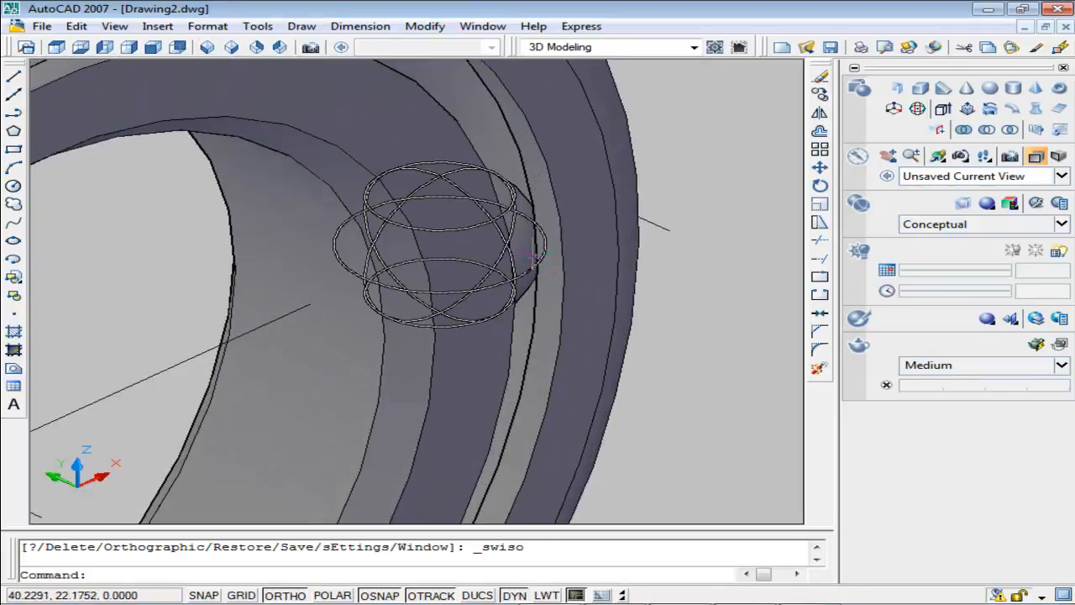
middle_drag(579, 353, 588, 378)
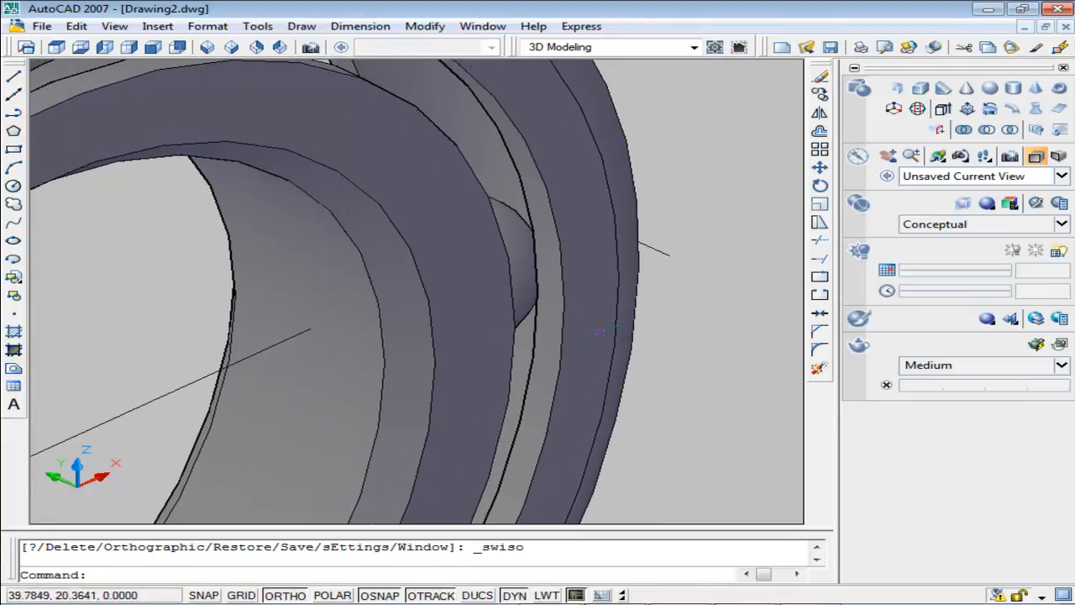
click(521, 245)
key(Escape)
scroll(684, 383, down, 5)
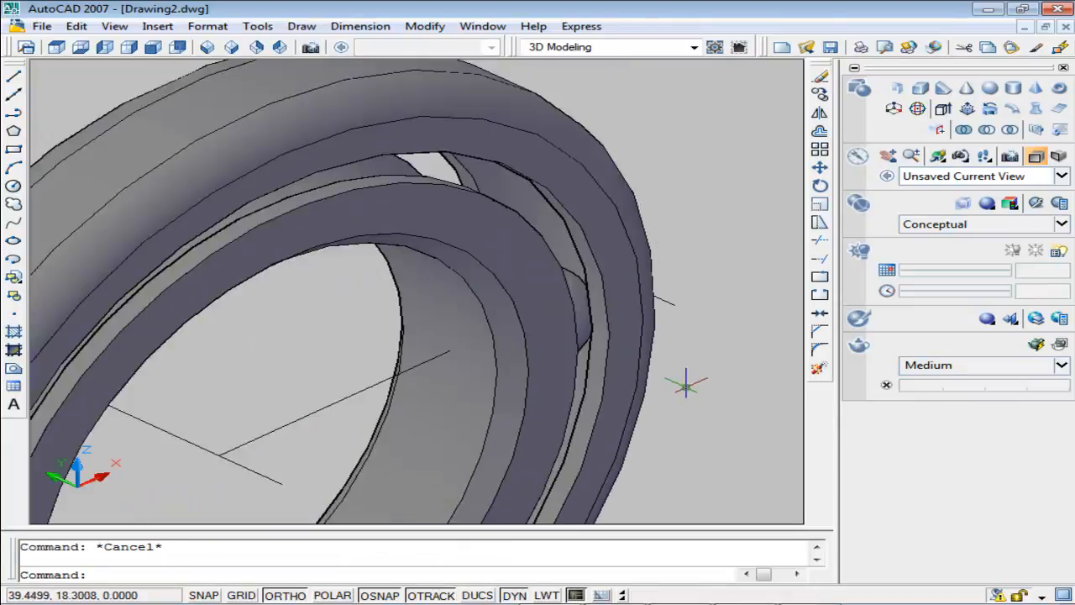
middle_drag(694, 420, 596, 321)
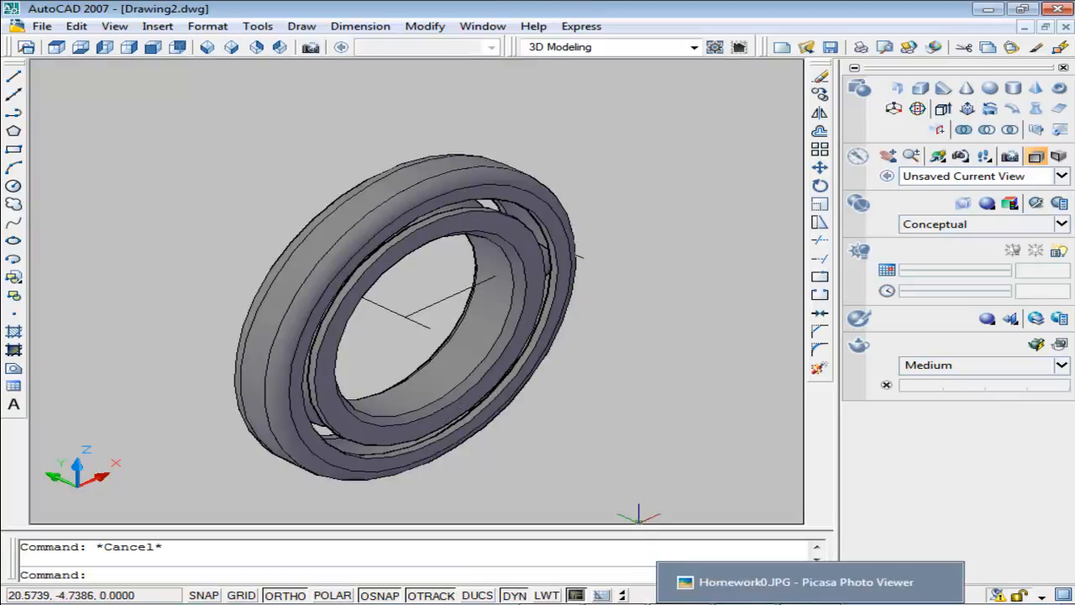
Step: Check the ball arrangement in Homework4.1.JPG in Picasa Photo Viewer, and return to AutoCAD with the model in the Front view
click(725, 591)
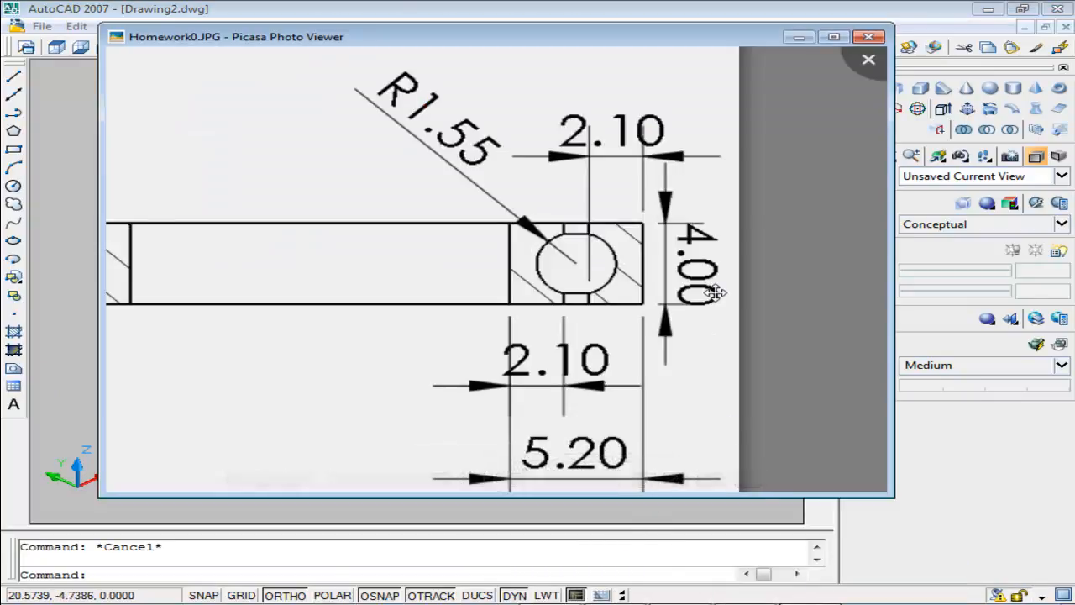
key(Right)
key(Right)
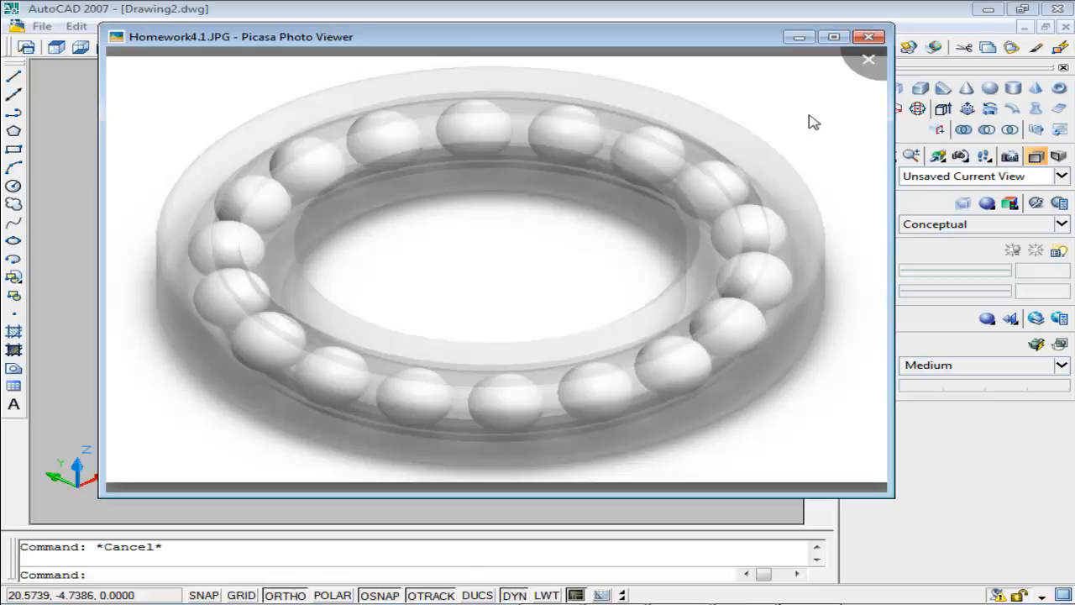
key(Escape)
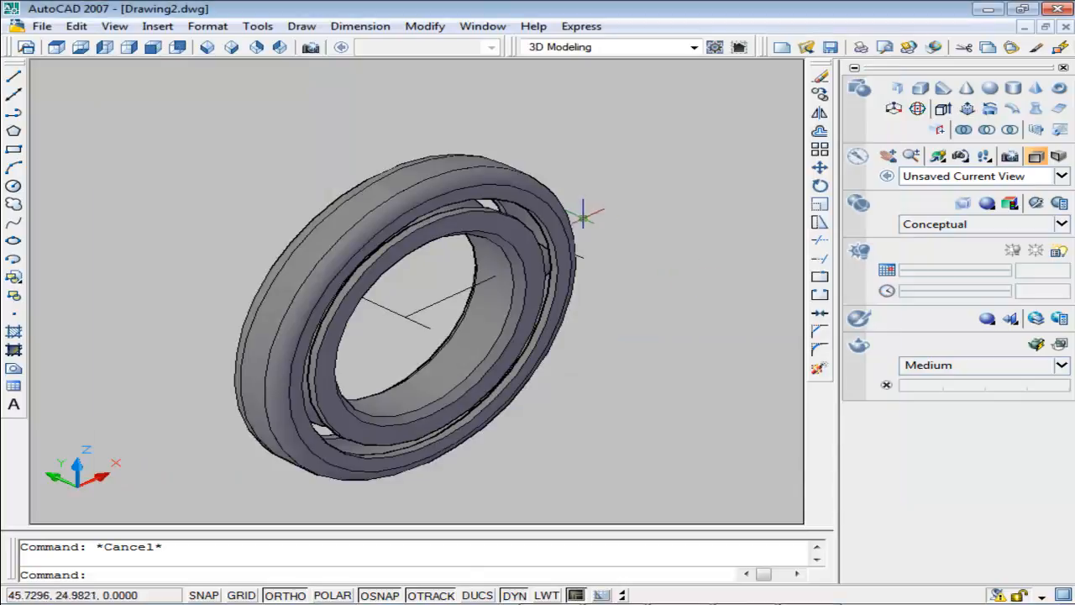
click(153, 47)
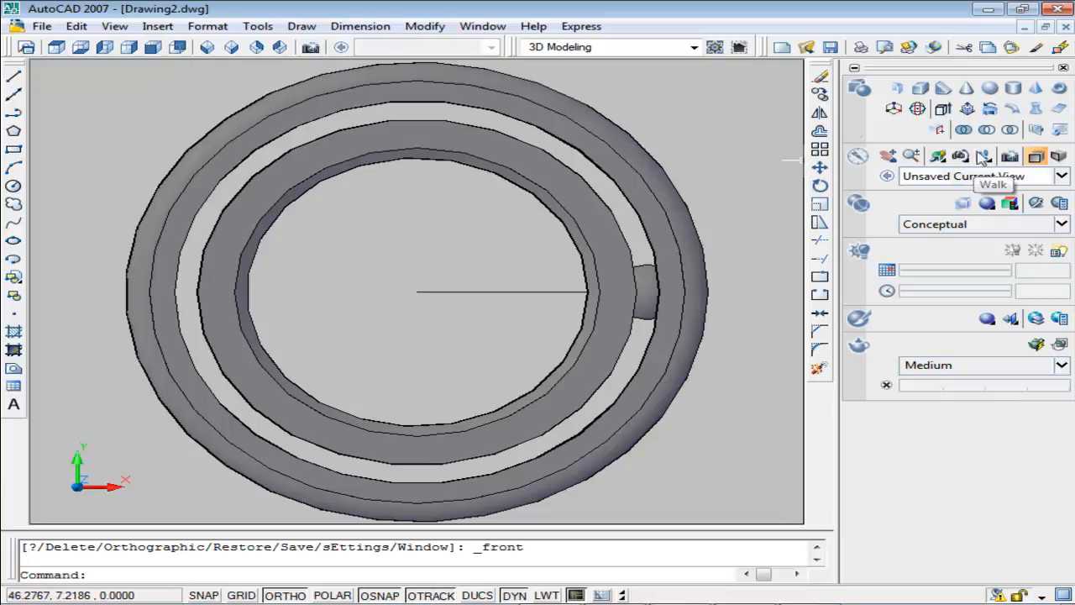
click(820, 149)
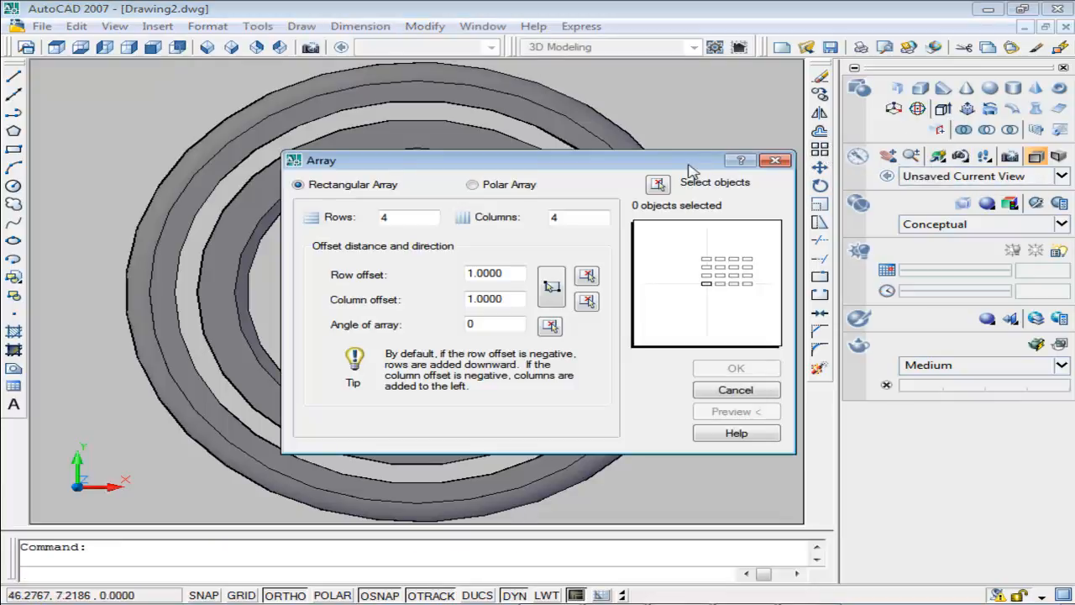
drag(688, 165, 683, 131)
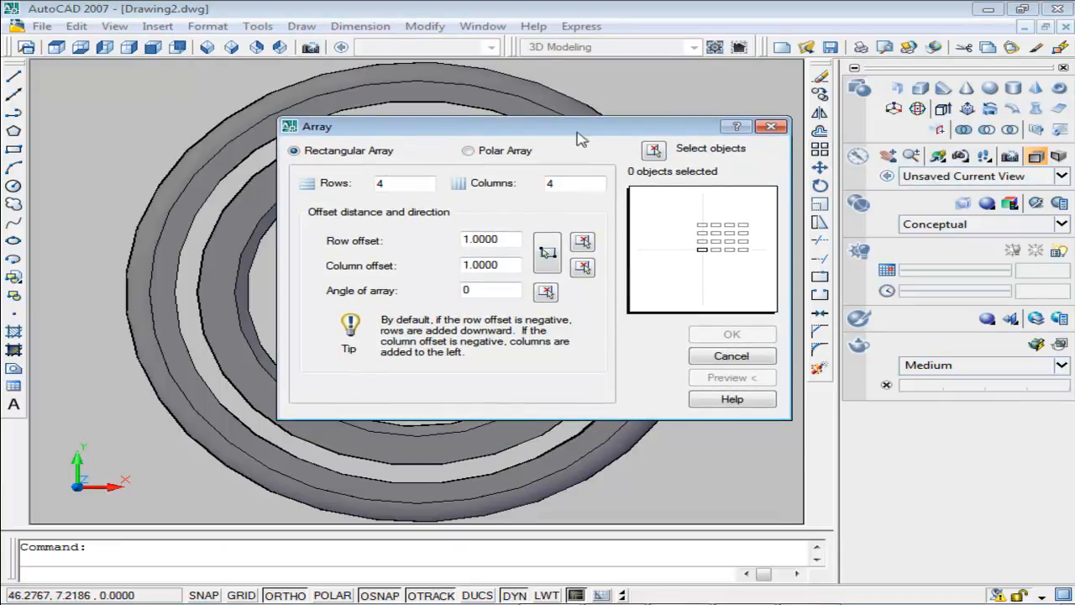
drag(521, 134, 578, 152)
click(525, 168)
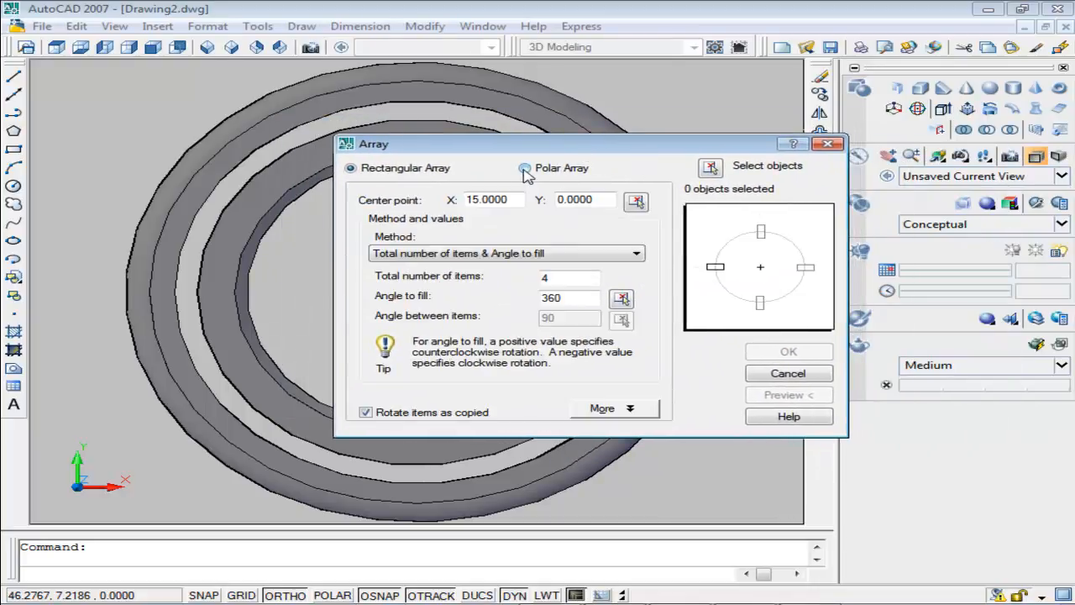
click(711, 169)
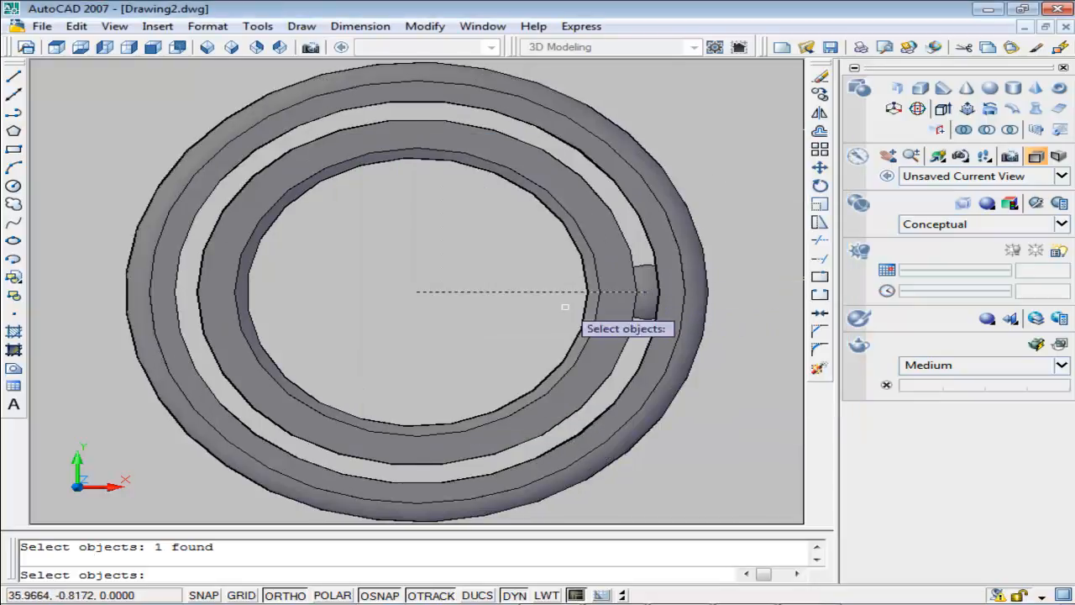
key(Escape)
key(Escape)
Step: Create a polar array of the ball with 15 items over 360 degrees, centred on the construction line's endpoint at the rings' centre
click(821, 152)
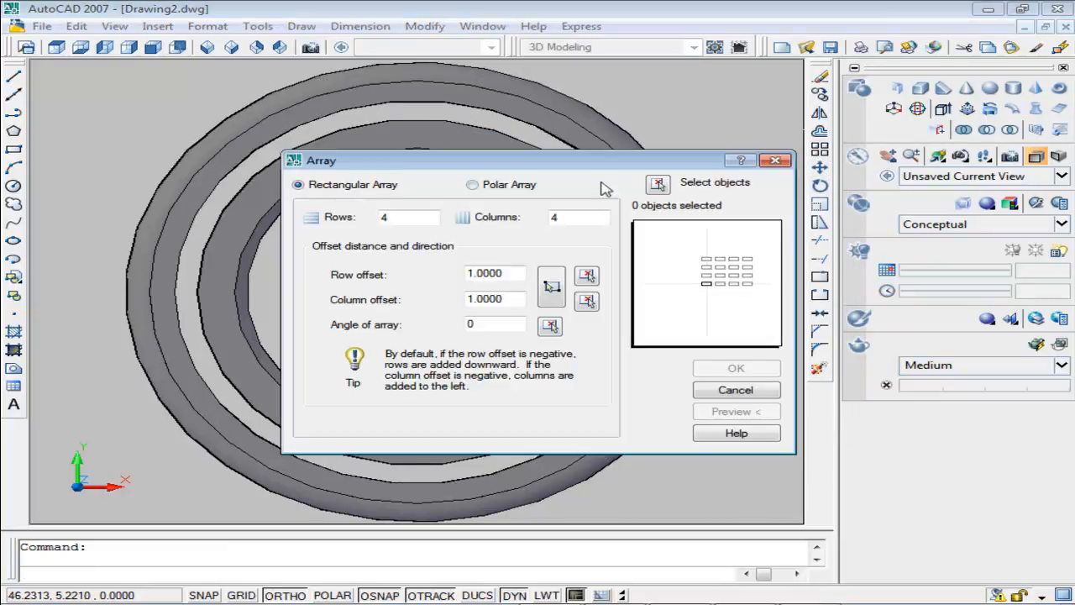
click(472, 185)
click(658, 184)
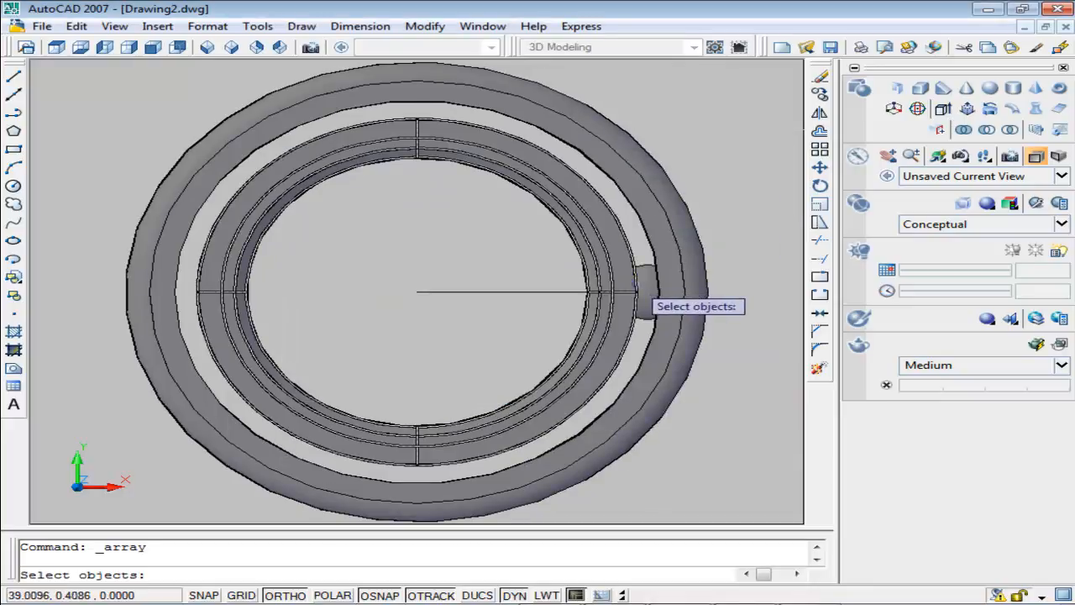
click(648, 292)
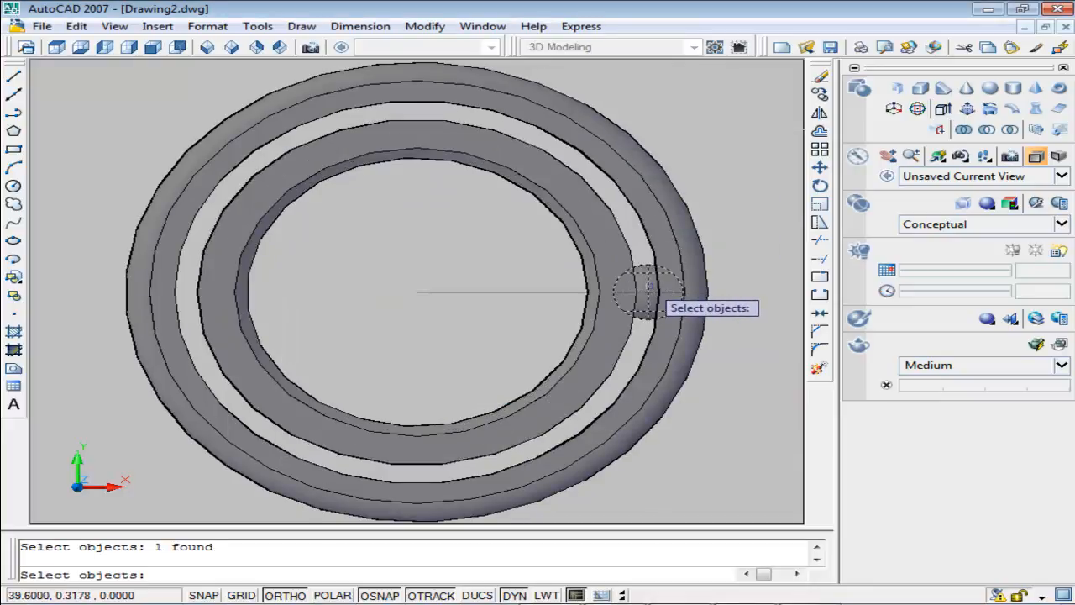
key(Return)
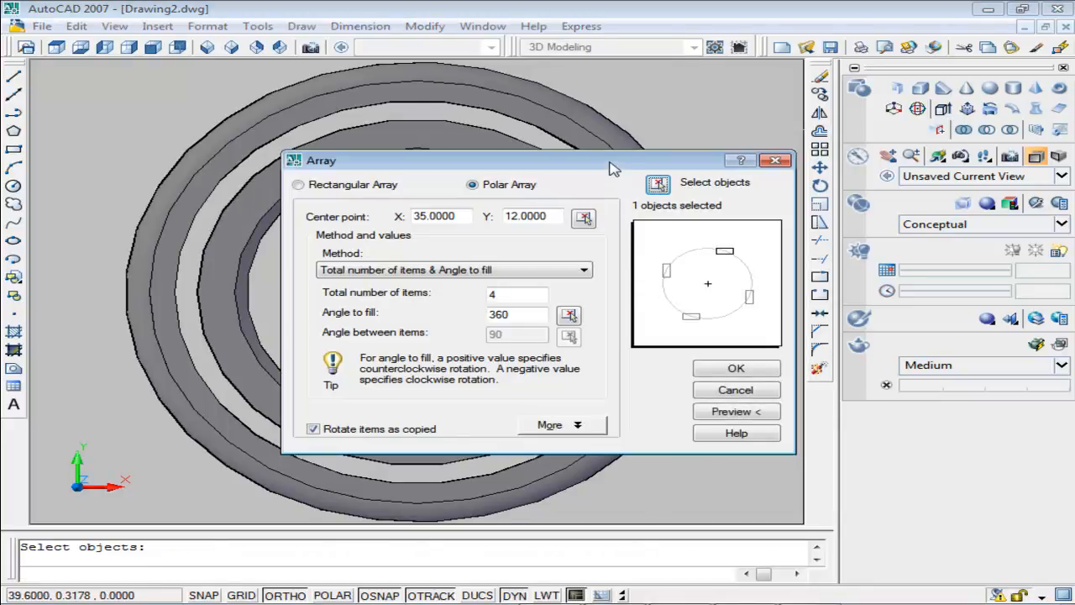
drag(613, 168, 623, 168)
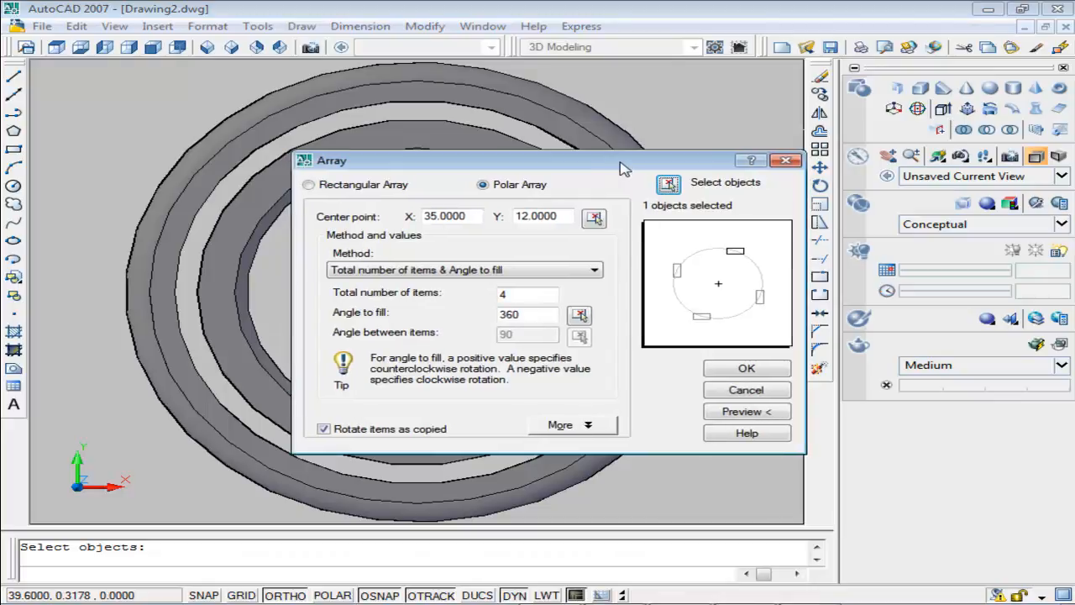
click(597, 218)
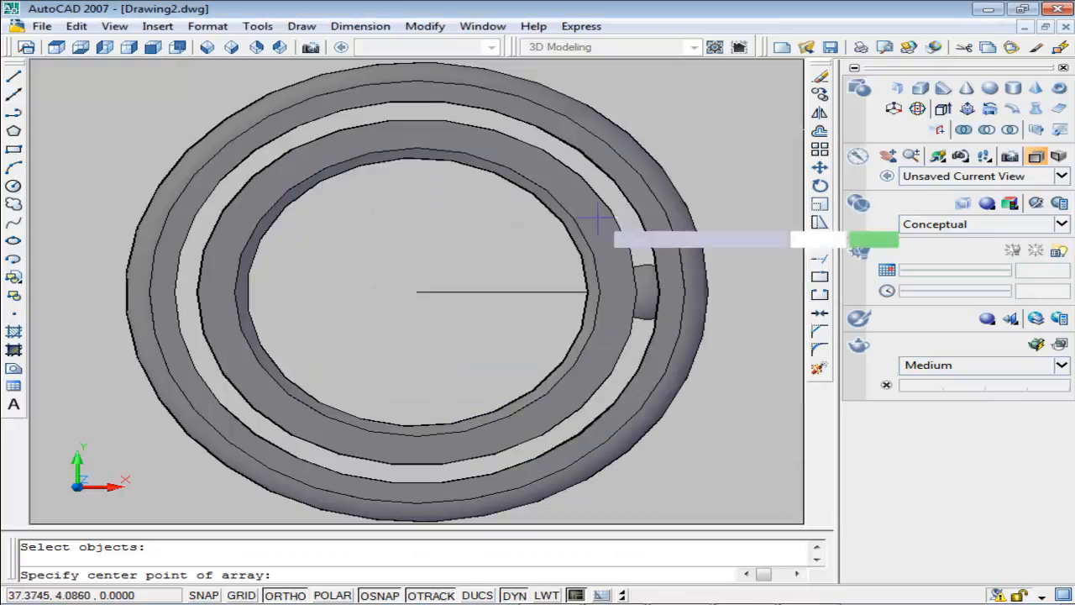
click(417, 291)
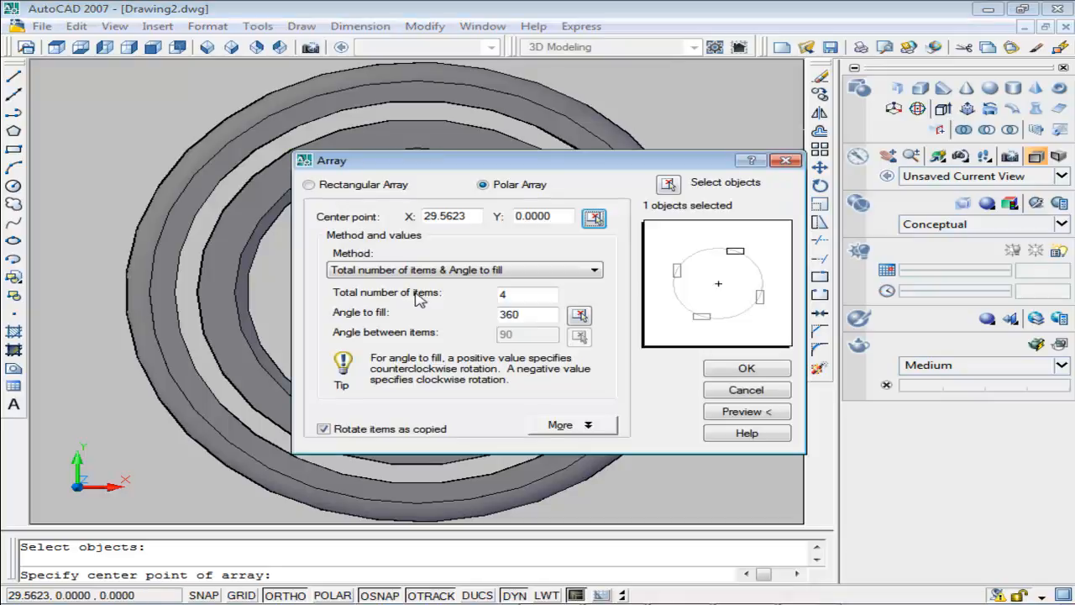
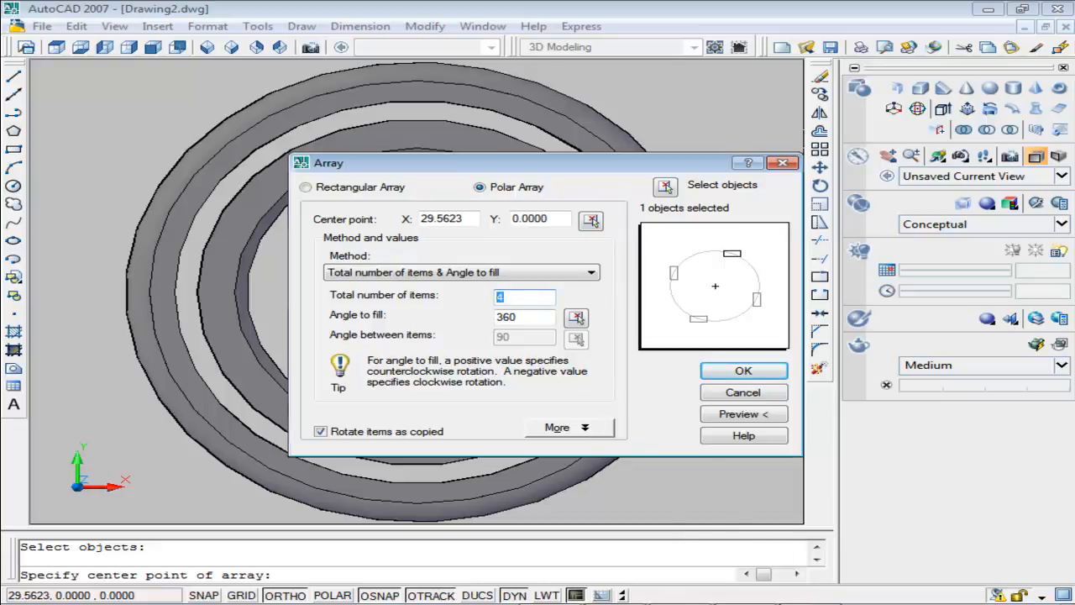
key(alt+Tab)
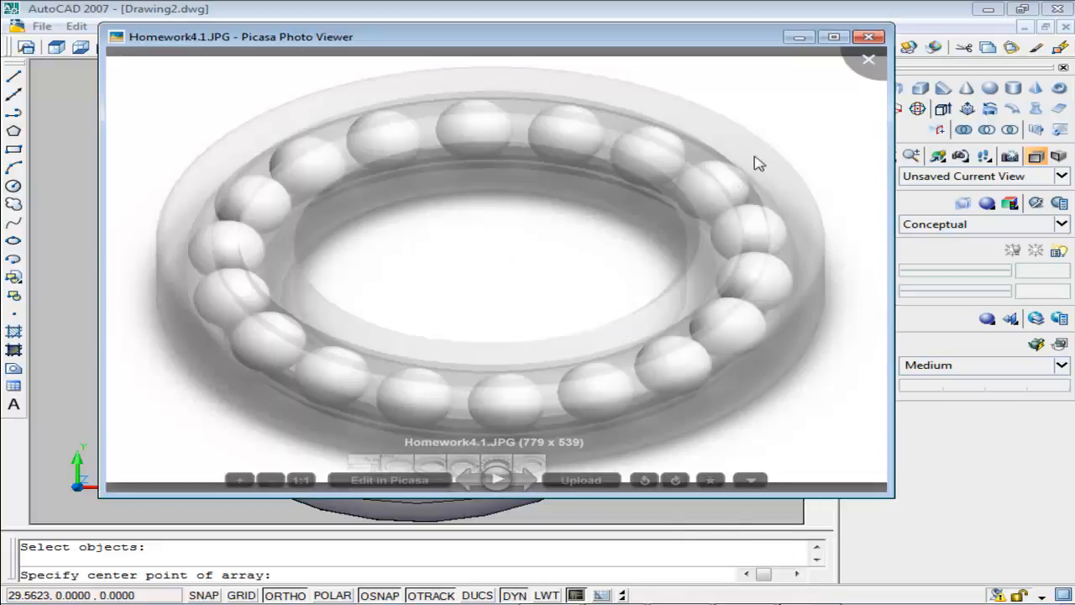
click(799, 37)
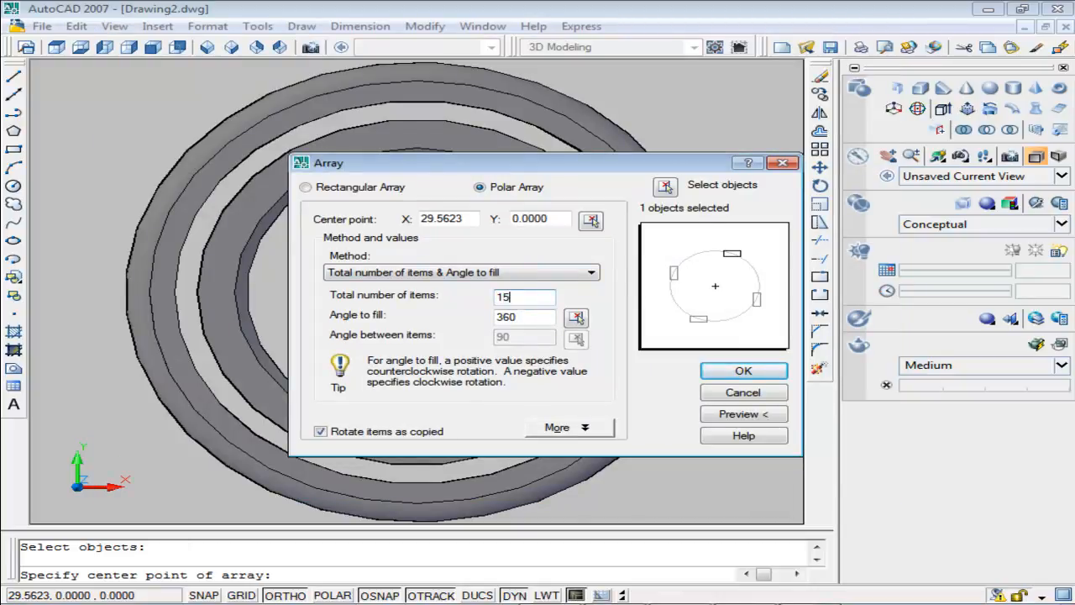
key(Return)
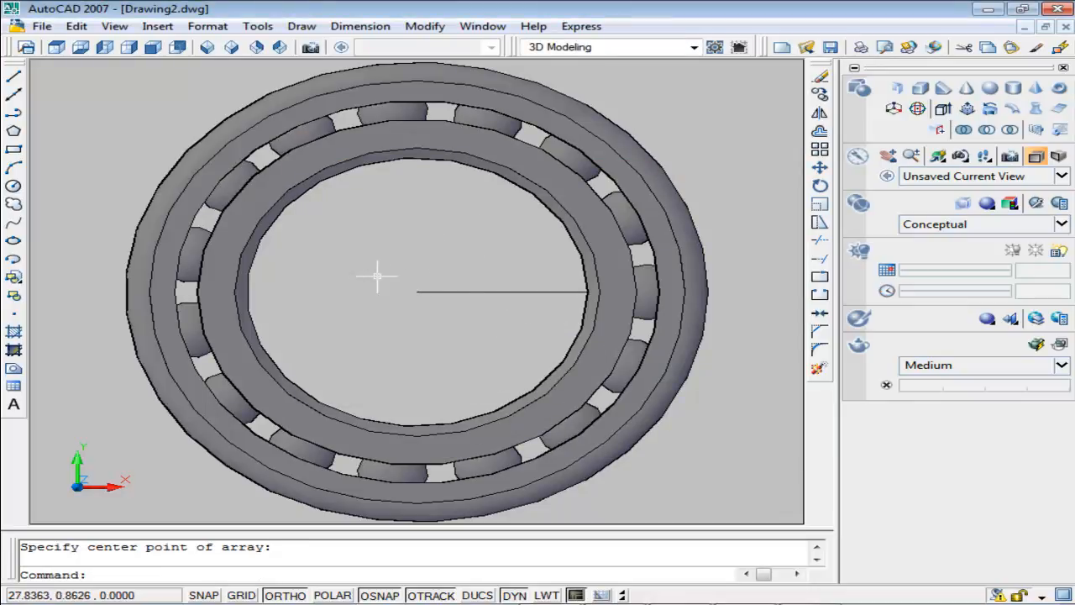
Step: Examine the arrayed balls from an angle and compare the bearing with Homework4.1.JPG and Homework5.1.JPG in Picasa Photo Viewer
mouse_move(420, 292)
middle_down()
mouse_move(512, 293)
mouse_move(420, 309)
middle_up()
middle_drag(721, 195, 713, 209)
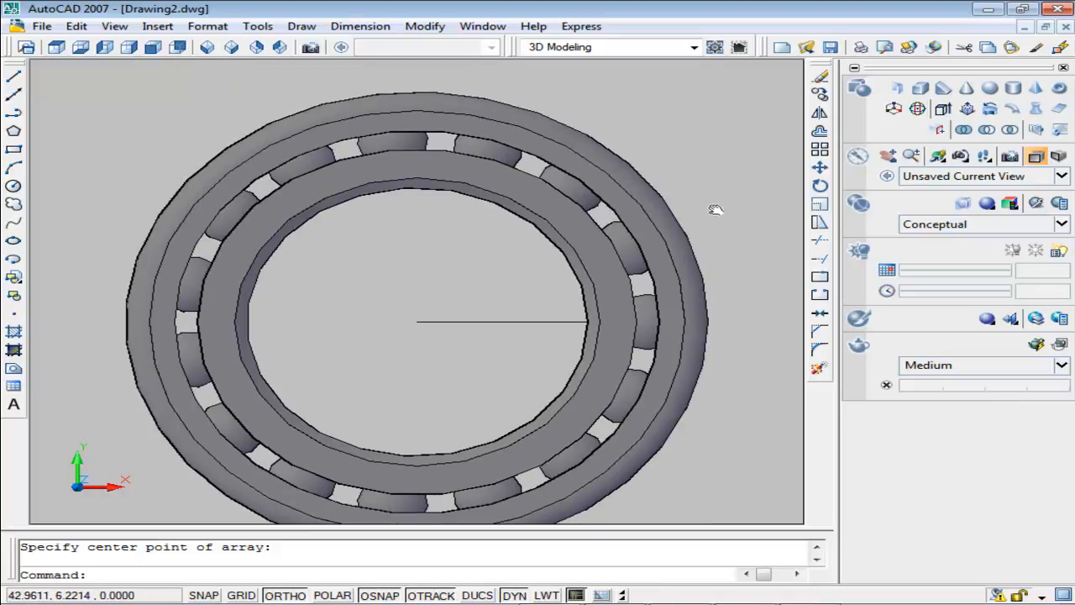
click(941, 157)
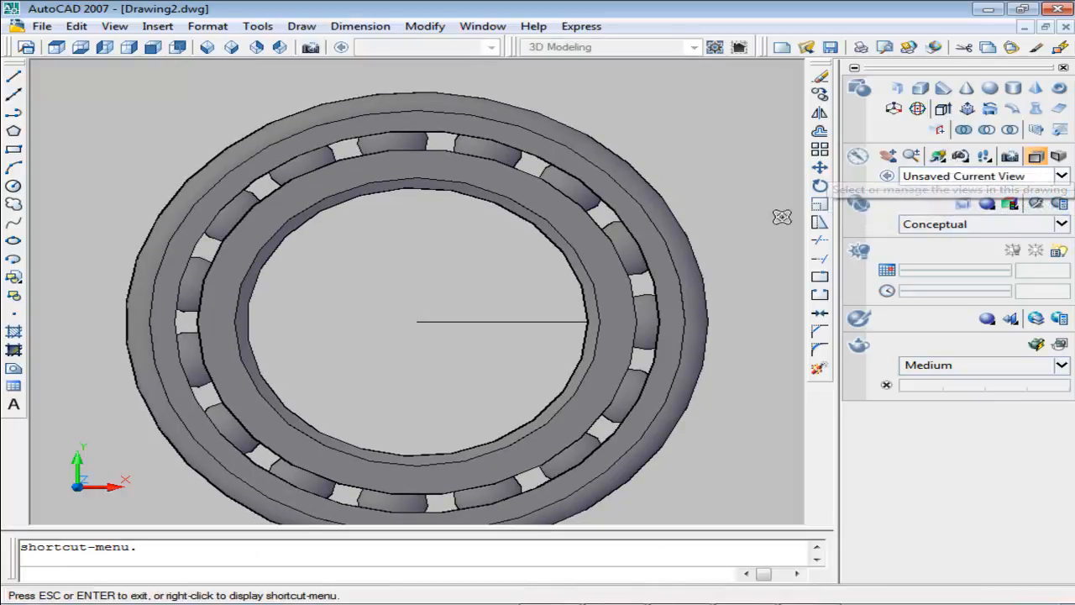
drag(714, 239, 520, 379)
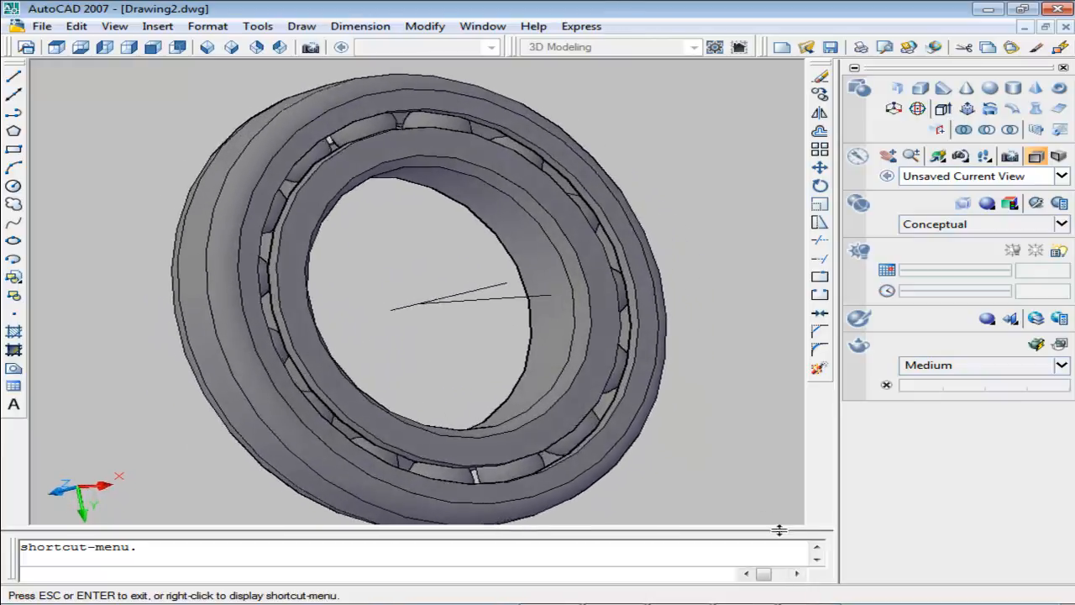
click(761, 604)
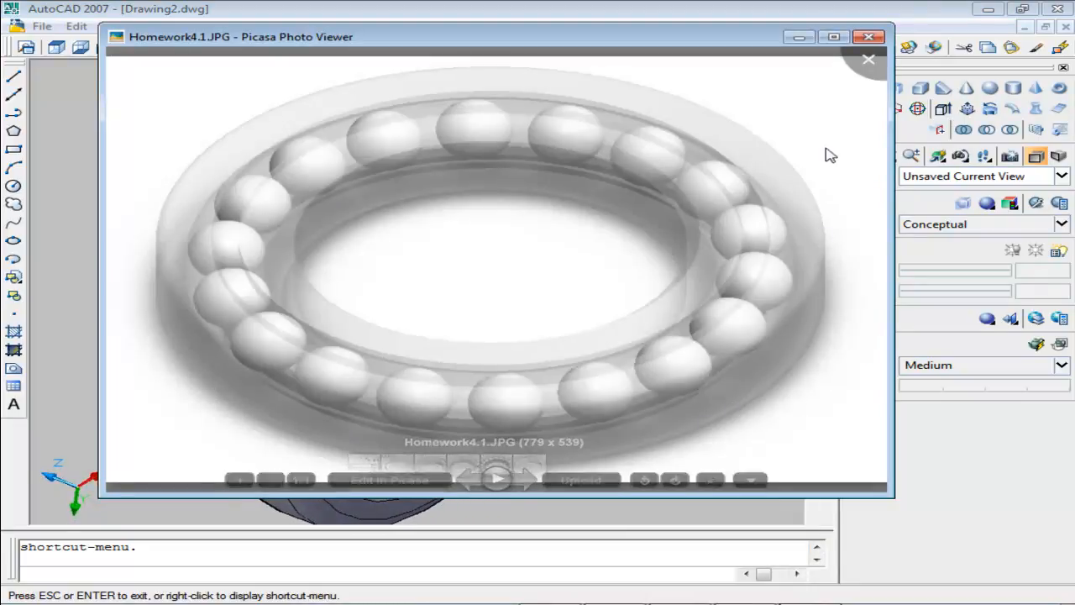
key(Right)
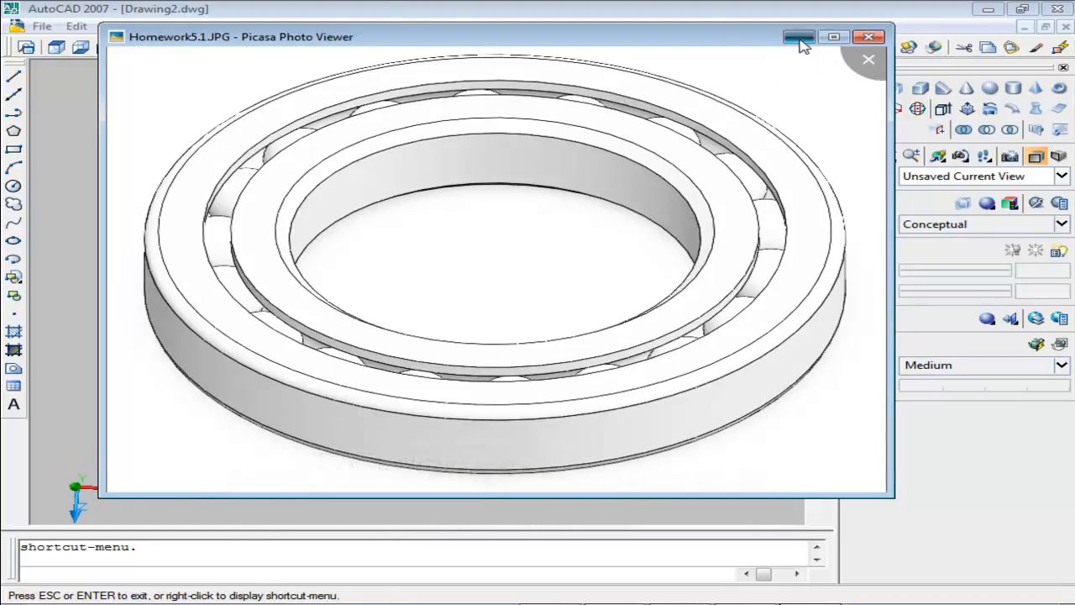
click(799, 37)
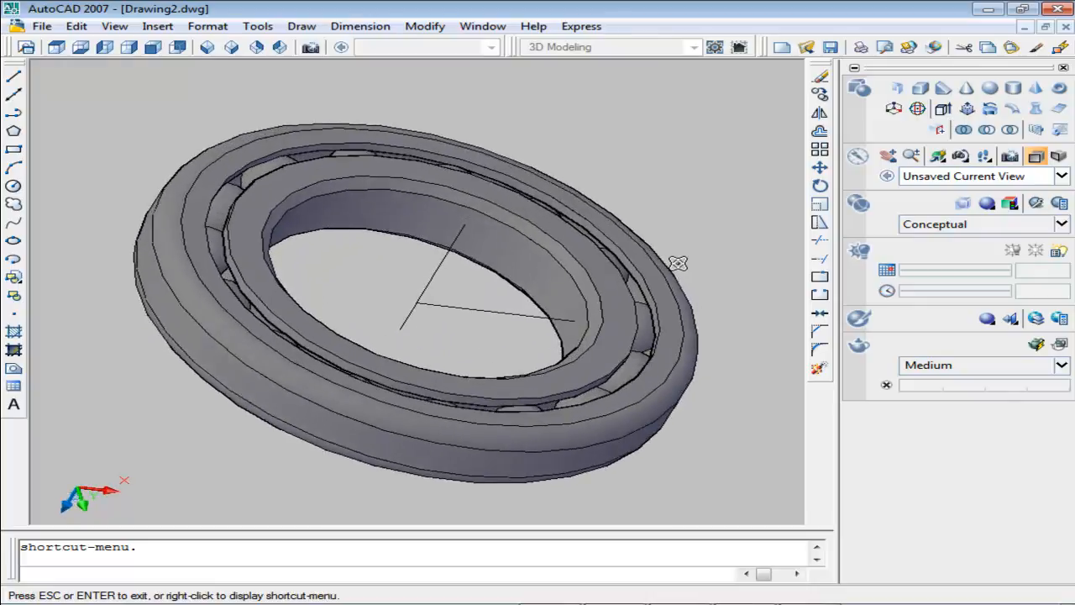
key(Escape)
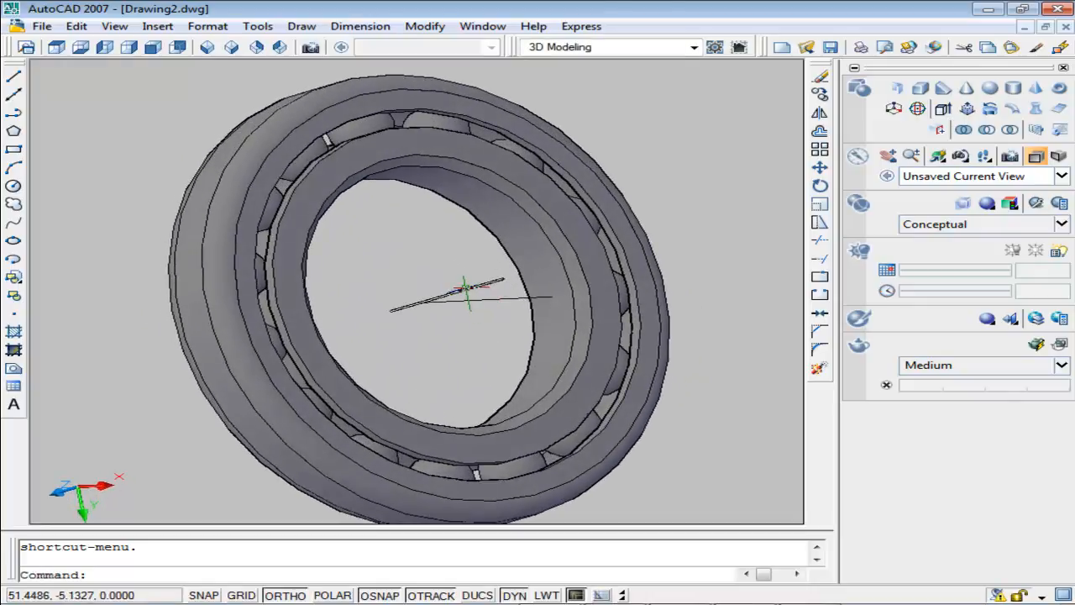
Step: Erase the leftover construction lines inside the inner ring's bore
key(Delete)
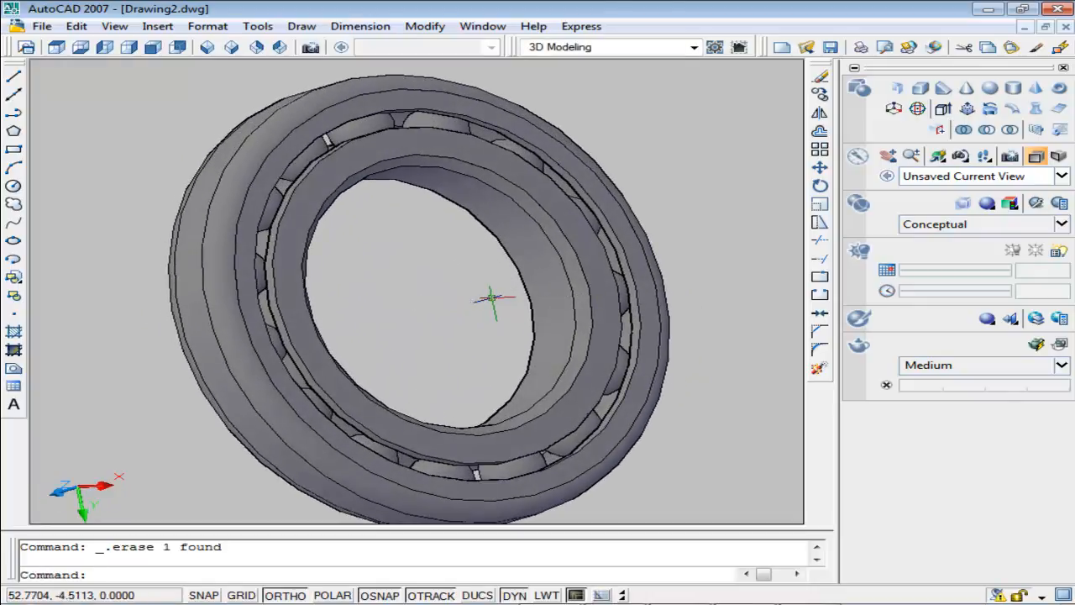
middle_drag(691, 348, 611, 346)
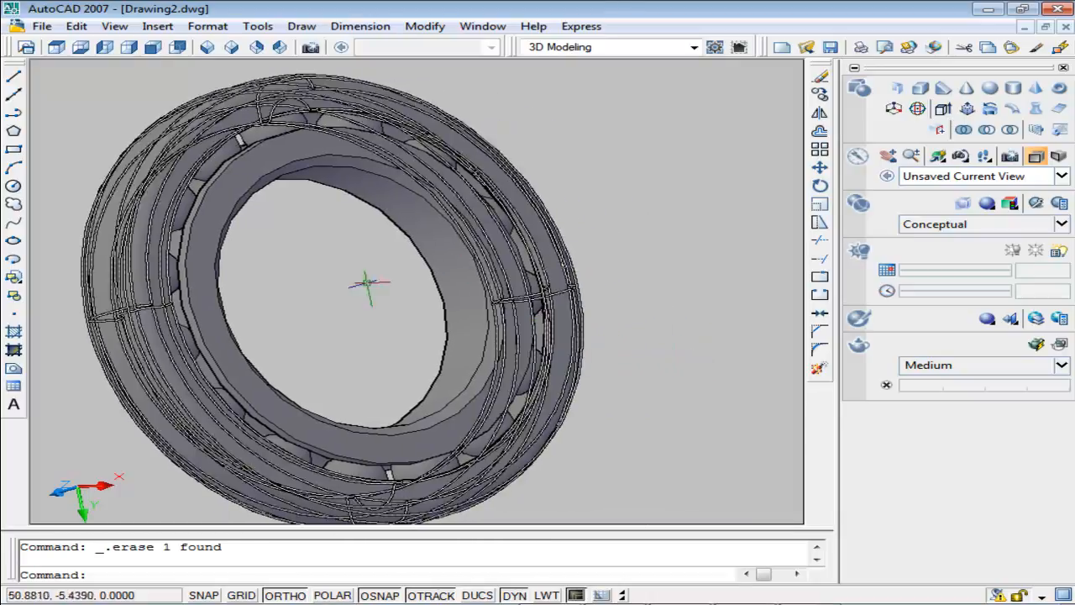
middle_drag(280, 327, 370, 326)
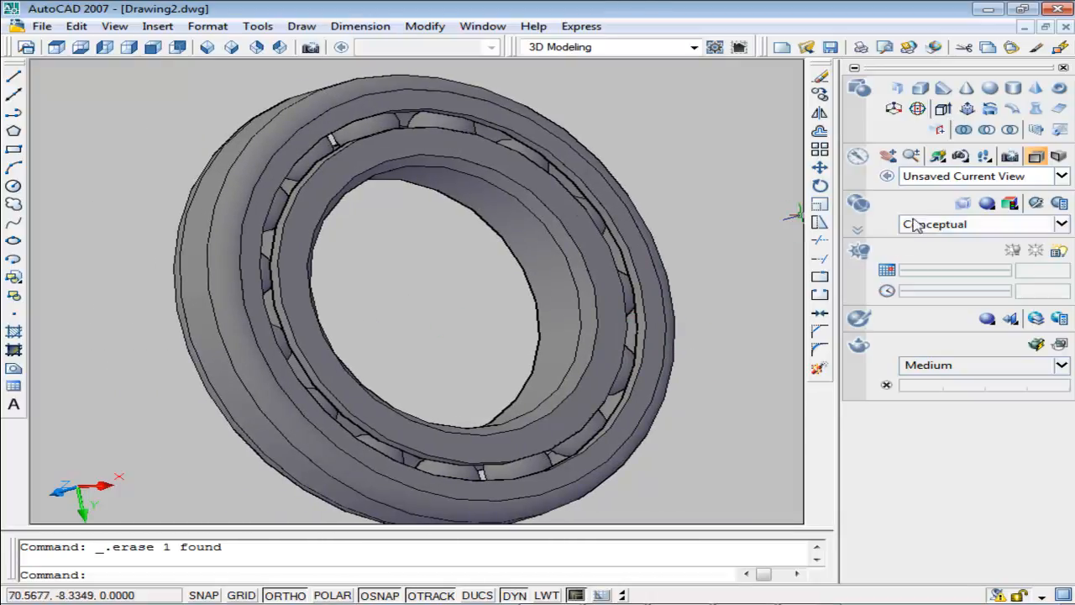
Step: Examine the bearing from several angles and compare it with the reference image Homework5.1.JPG in Picasa Photo Viewer
click(938, 155)
drag(628, 308, 486, 315)
key(Escape)
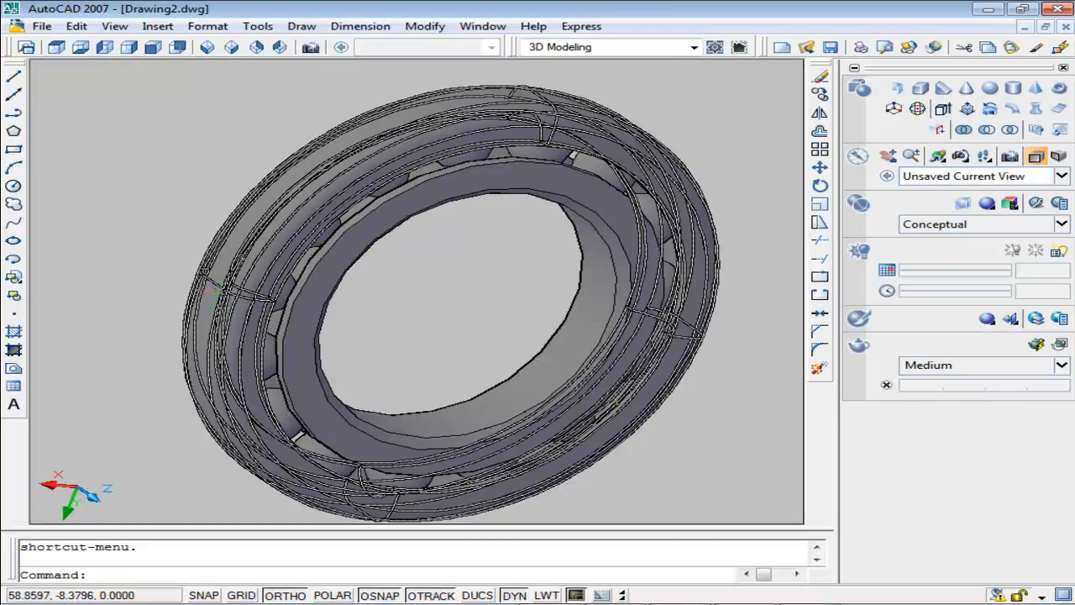
click(940, 156)
drag(617, 321, 628, 333)
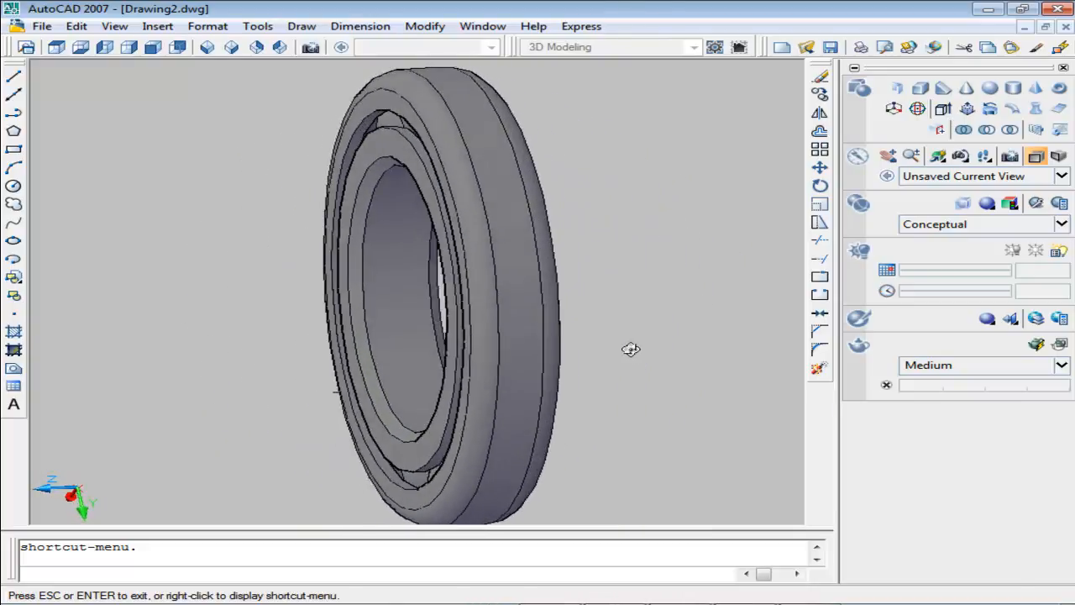
key(Escape)
key(alt+Tab)
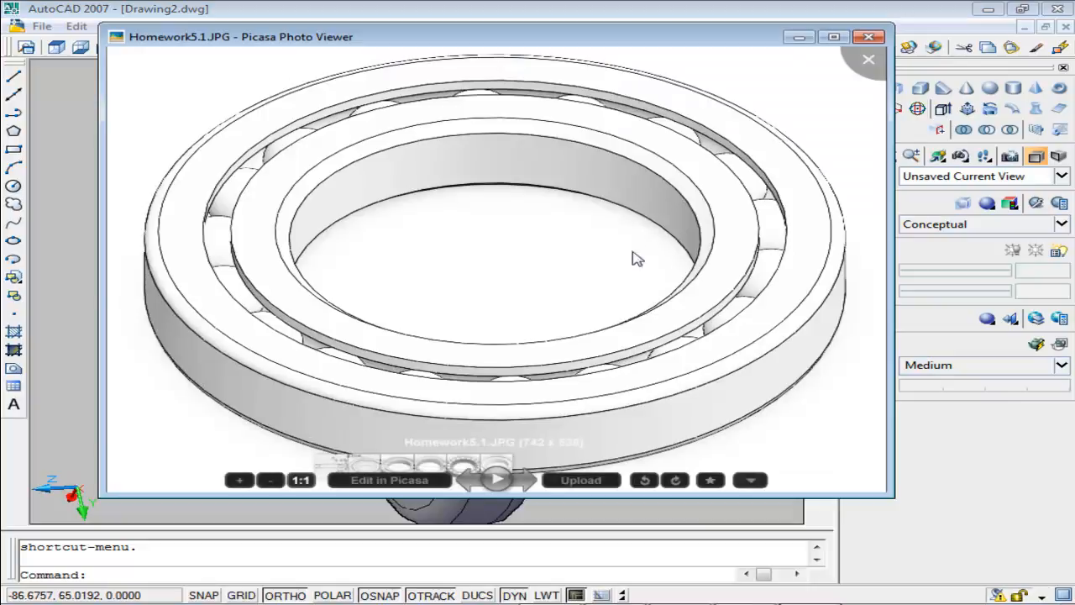
drag(888, 496, 907, 567)
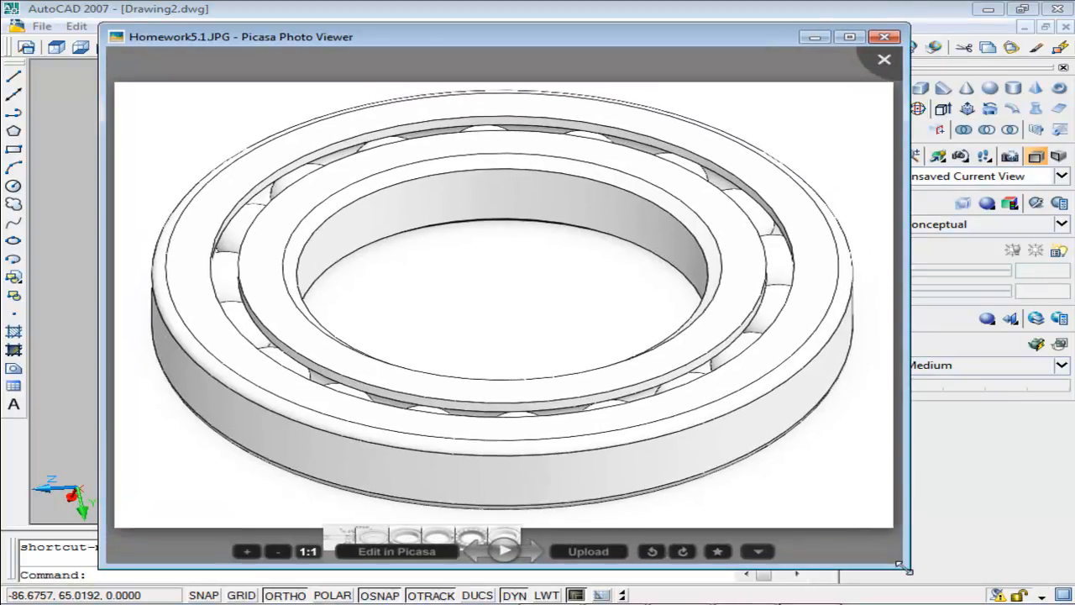